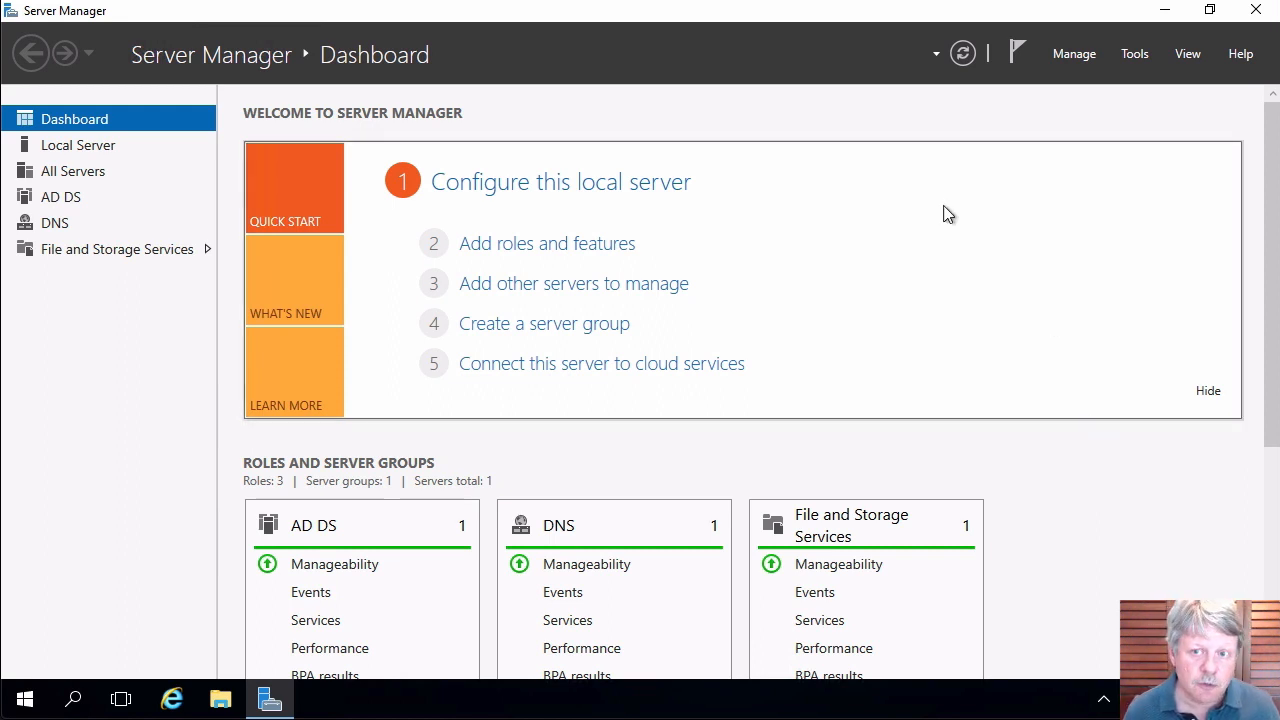
Launch Active Directory Users and Computers from Server Manager's Tools menu.
{"action": "left_click", "coordinate": [1131, 56]}
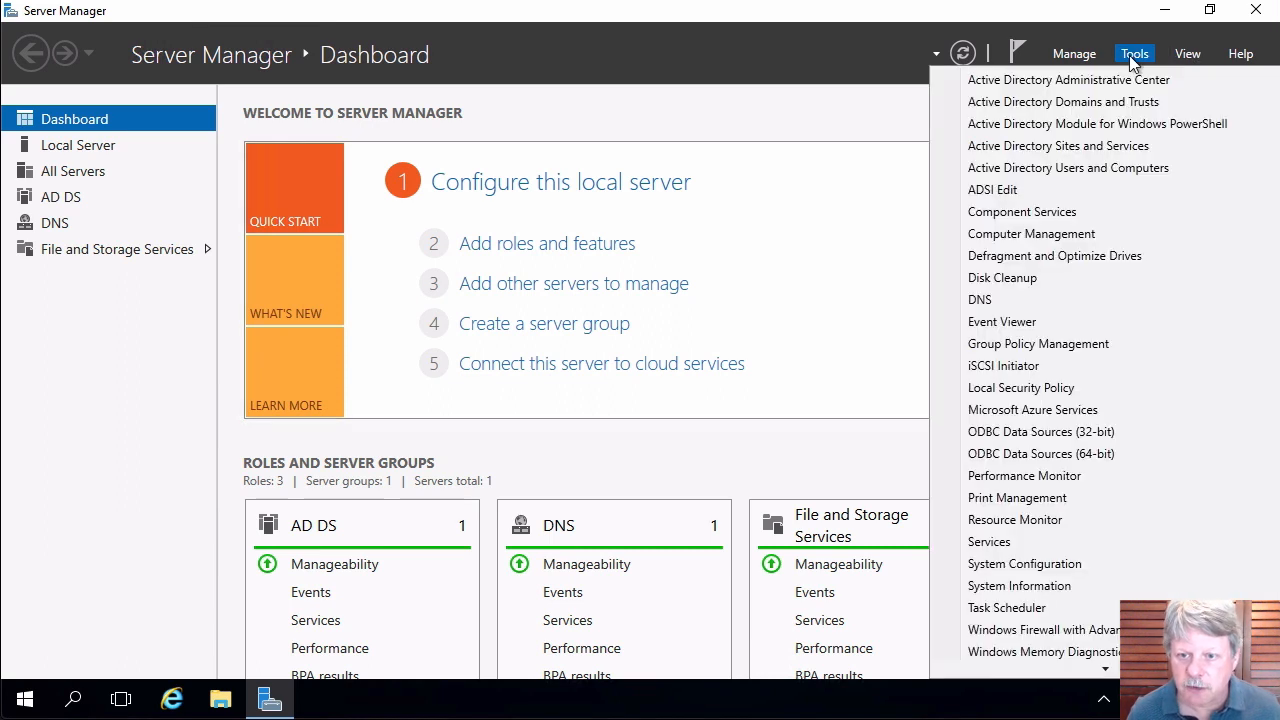
{"action": "left_click", "coordinate": [1077, 168]}
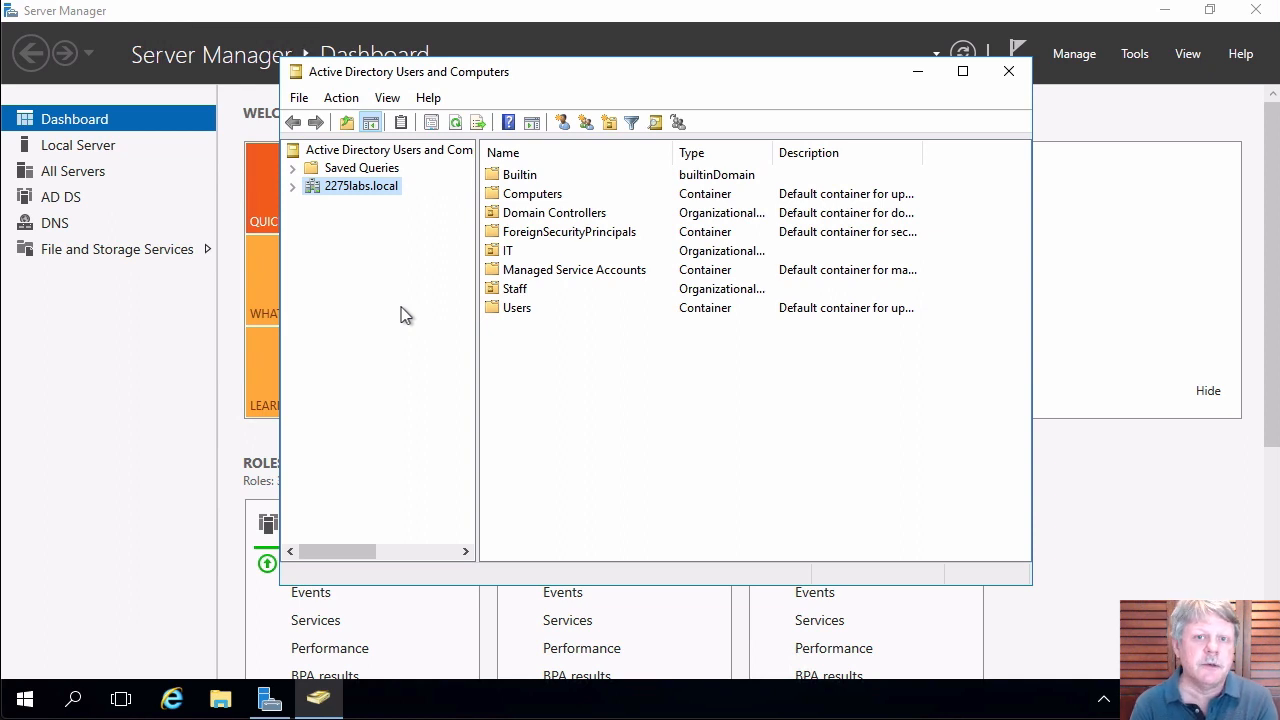
Expand 2275labs.local and create the Waterloo organizational unit at the domain root.
{"action": "left_click", "coordinate": [293, 186]}
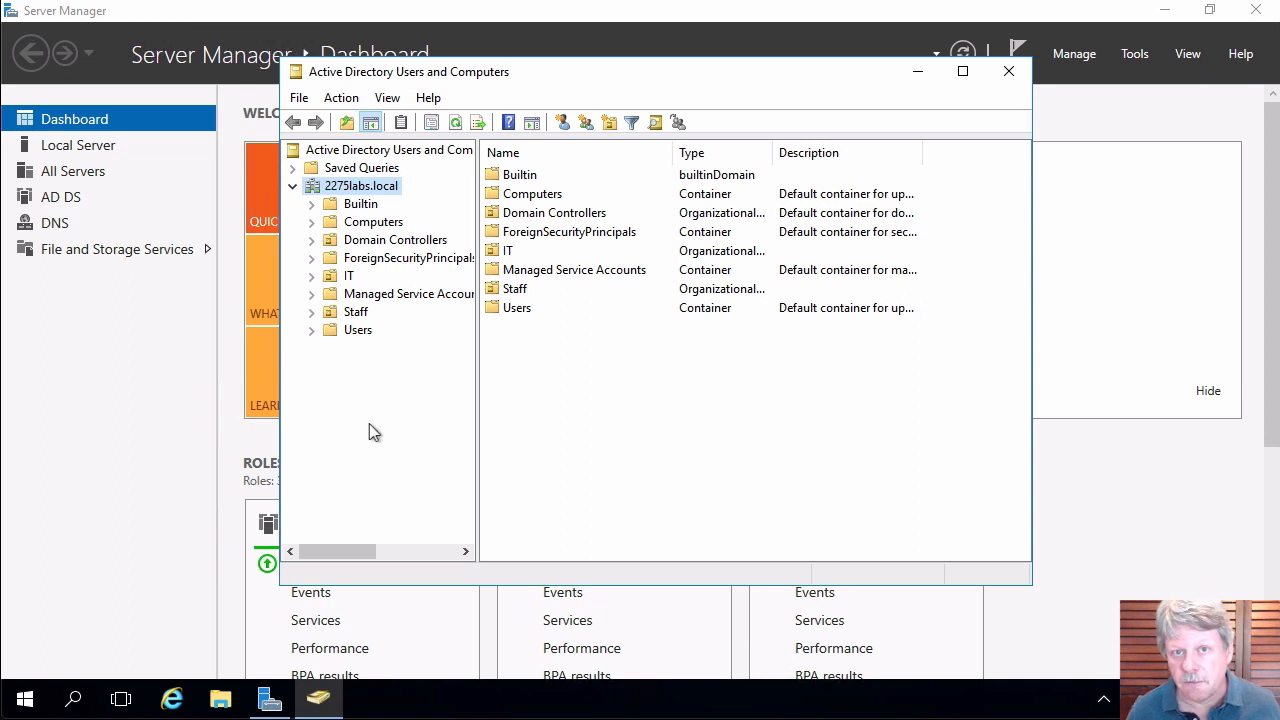
{"action": "right_click", "coordinate": [377, 192]}
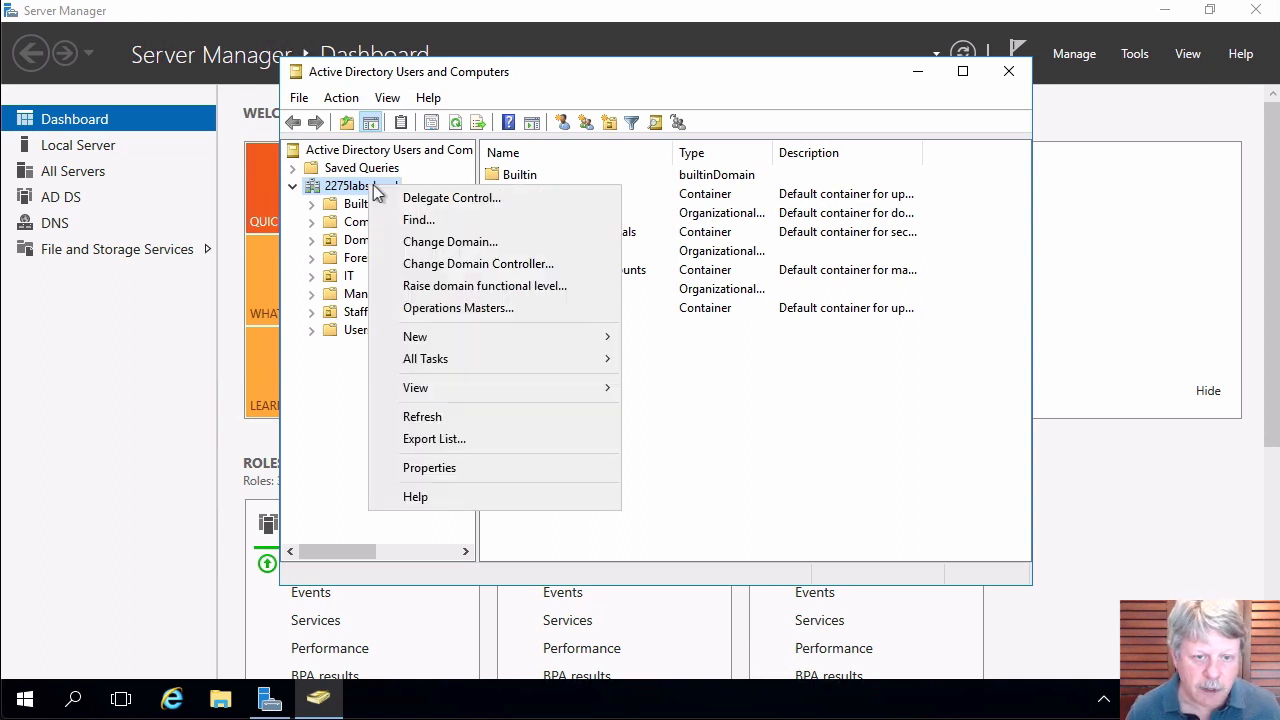
{"action": "mouse_move", "coordinate": [467, 342]}
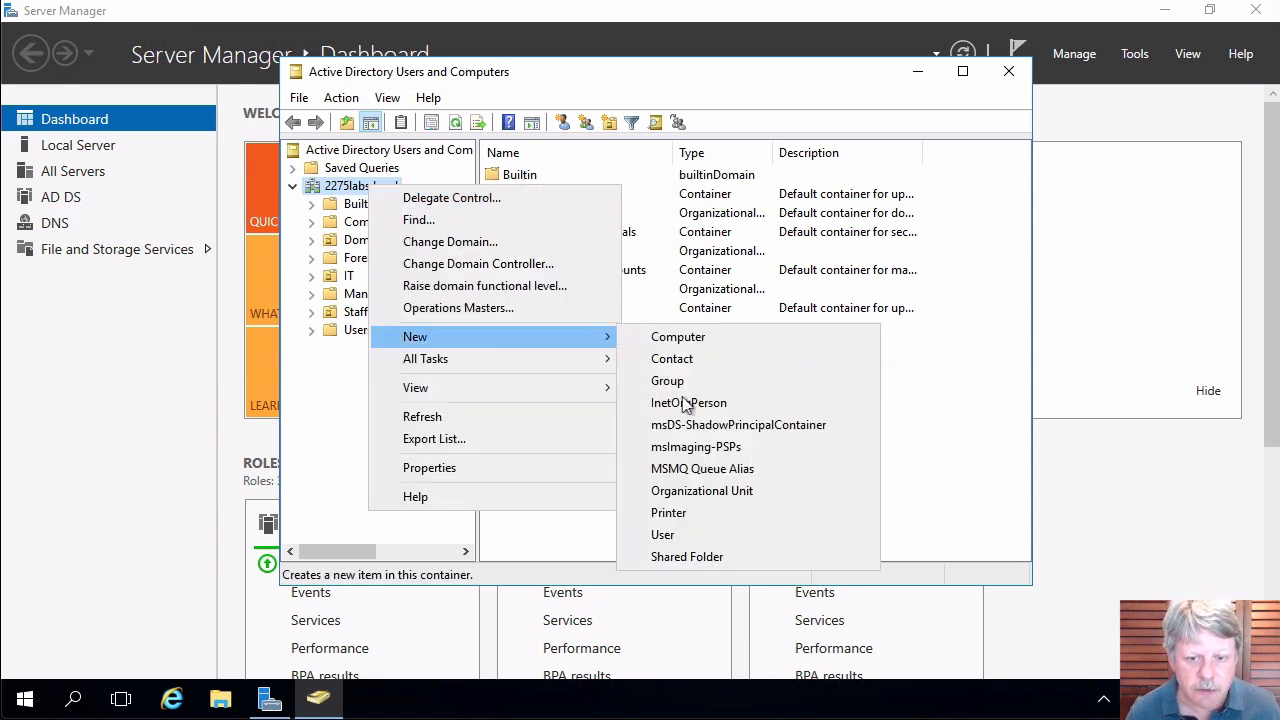
{"action": "left_click", "coordinate": [708, 492]}
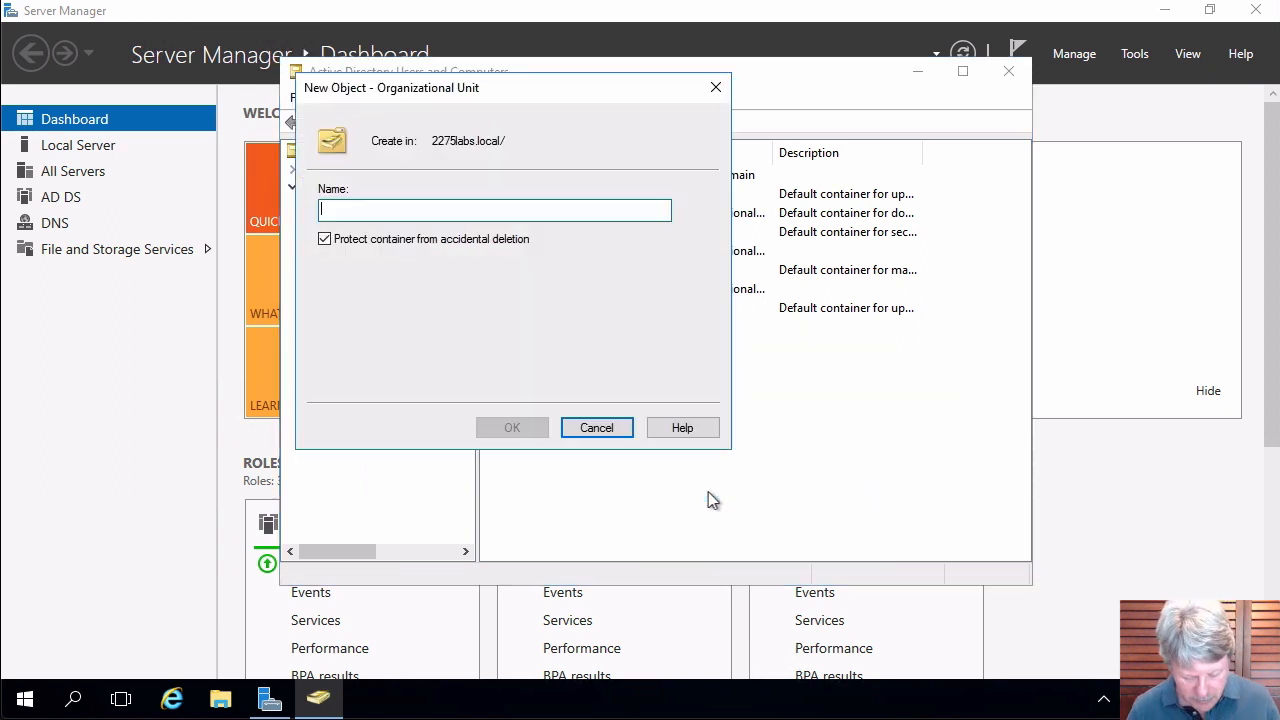
{"action": "type", "text": "Waterloo"}
{"action": "key", "text": "Return"}
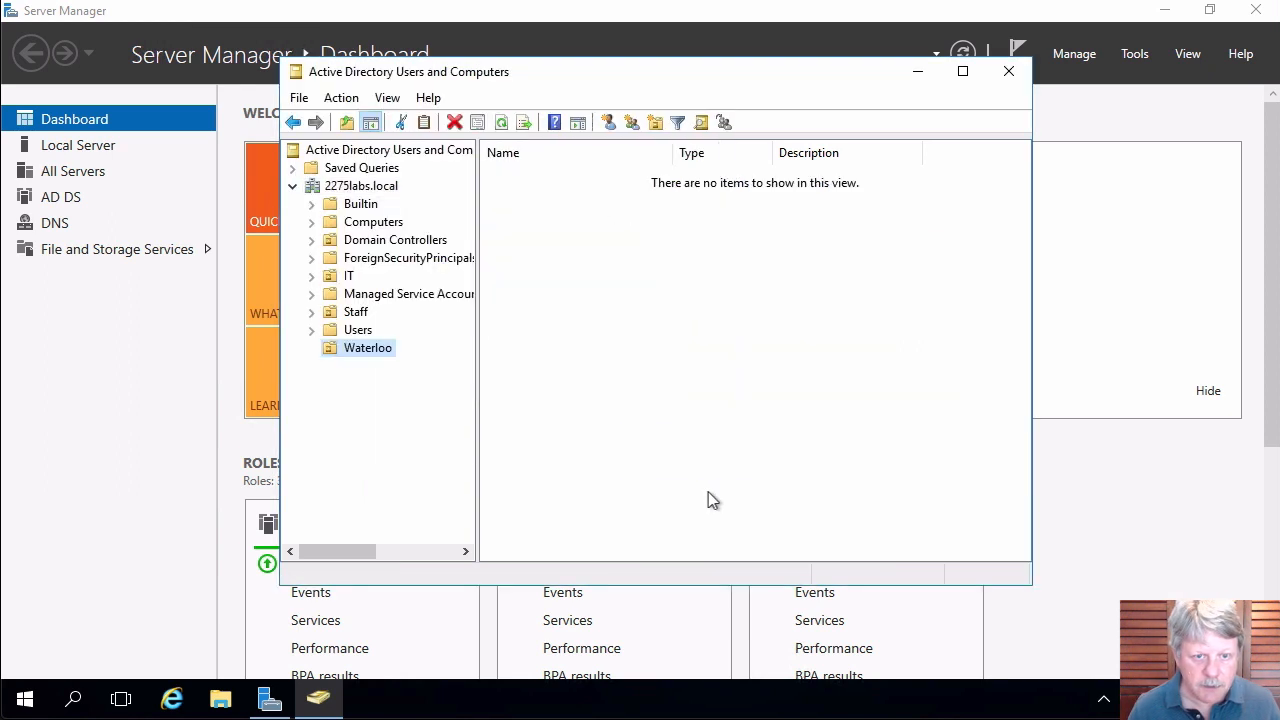
Create the Calgary organizational unit at the 2275labs.local root.
{"action": "right_click", "coordinate": [377, 188]}
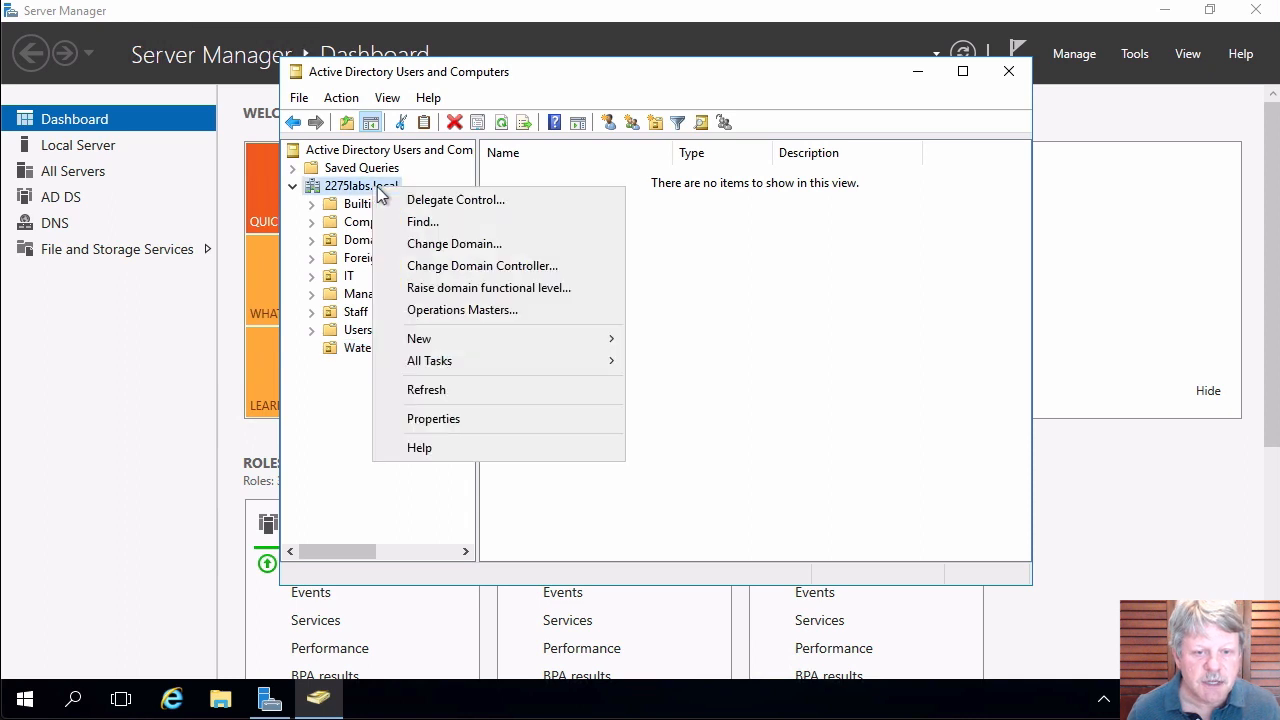
{"action": "mouse_move", "coordinate": [479, 337]}
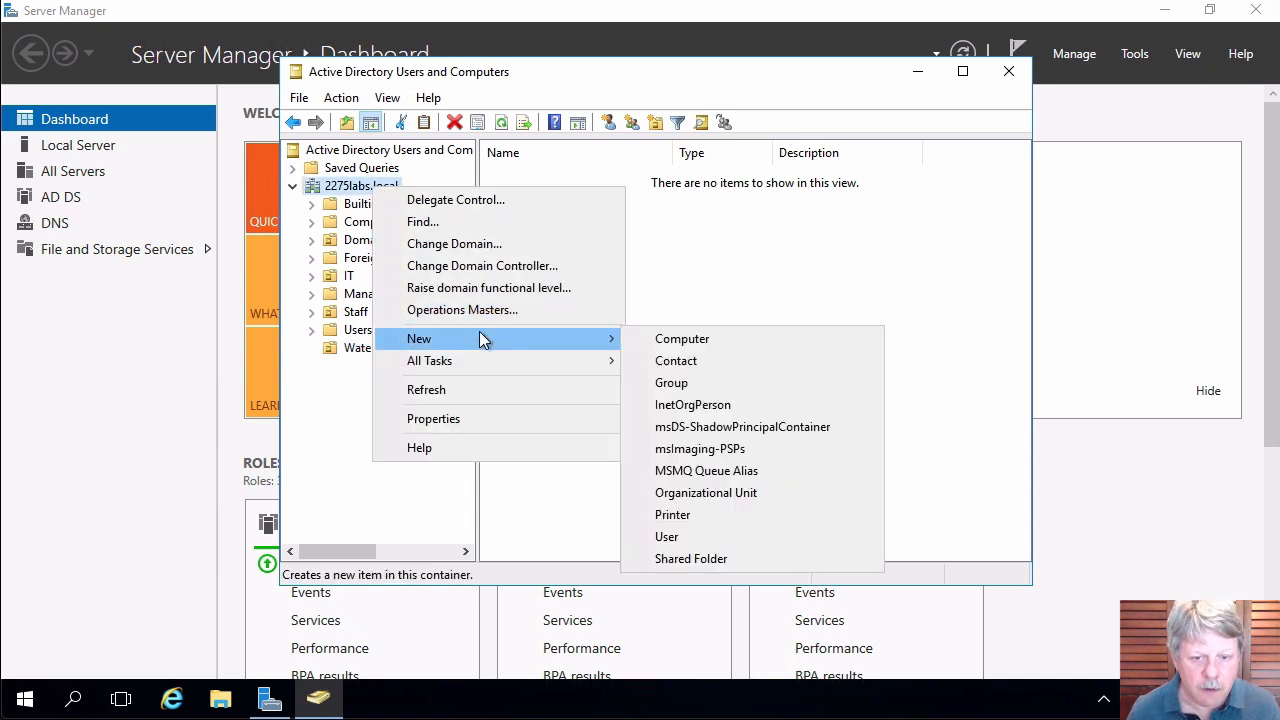
{"action": "left_click", "coordinate": [679, 490]}
{"action": "type", "text": "Cal"}
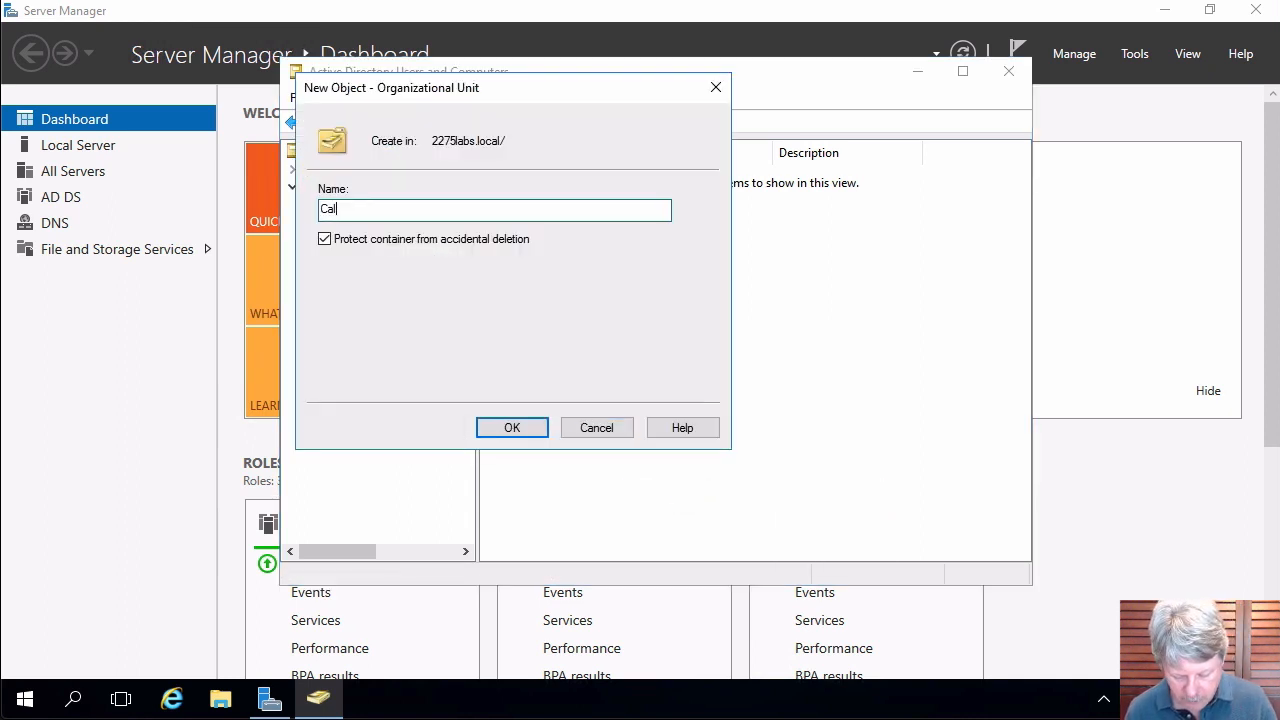
{"action": "type", "text": "gary"}
{"action": "key", "text": "Return"}
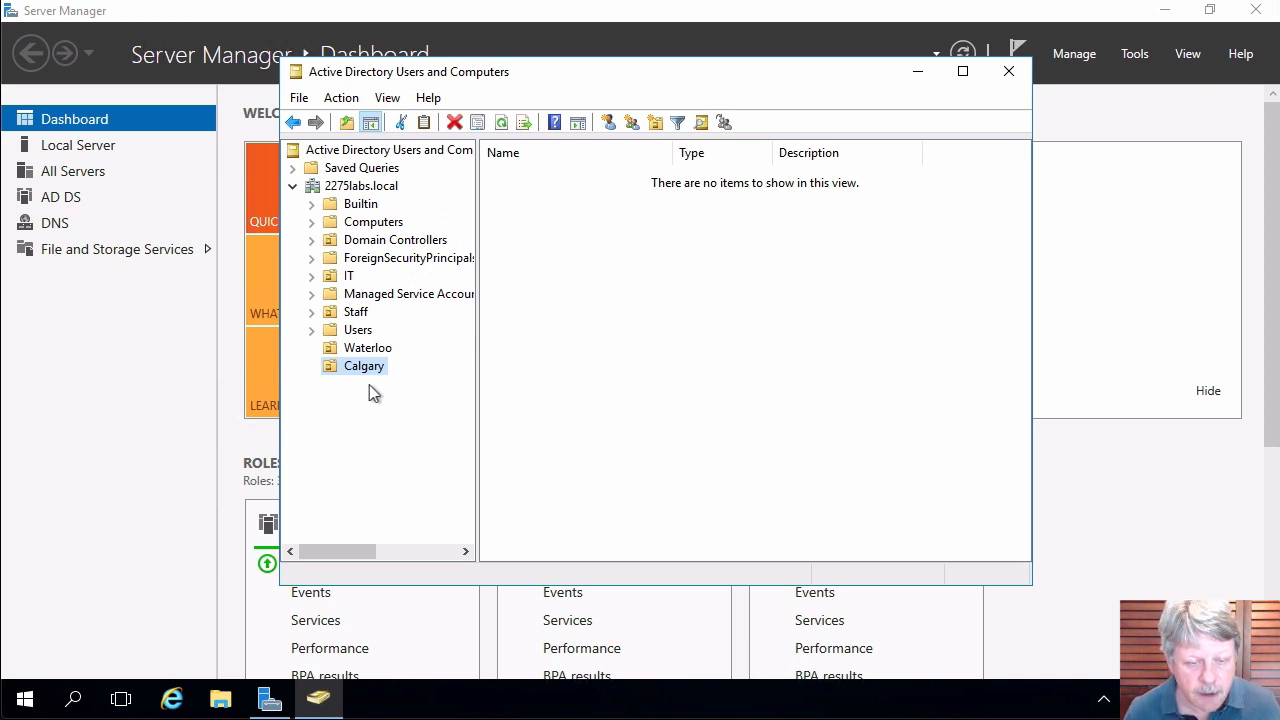
Create a Users organizational unit inside Waterloo.
{"action": "left_click", "coordinate": [367, 350]}
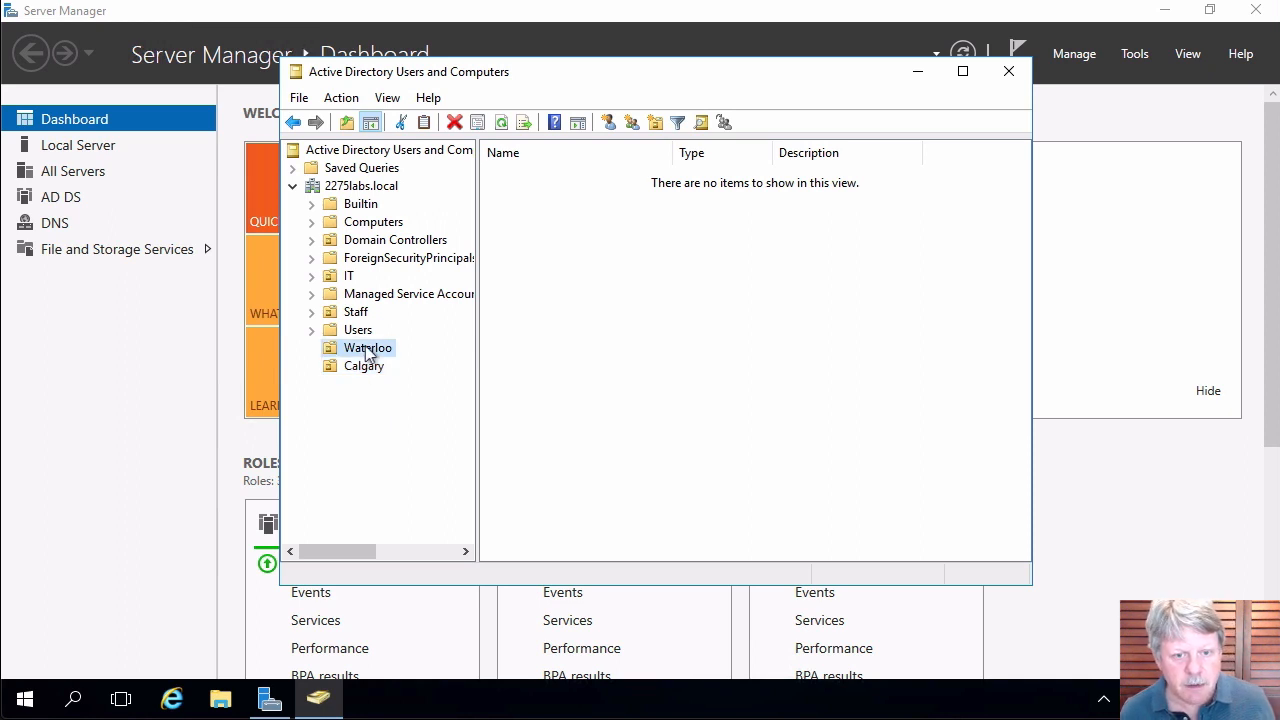
{"action": "right_click", "coordinate": [654, 278]}
{"action": "mouse_move", "coordinate": [752, 372]}
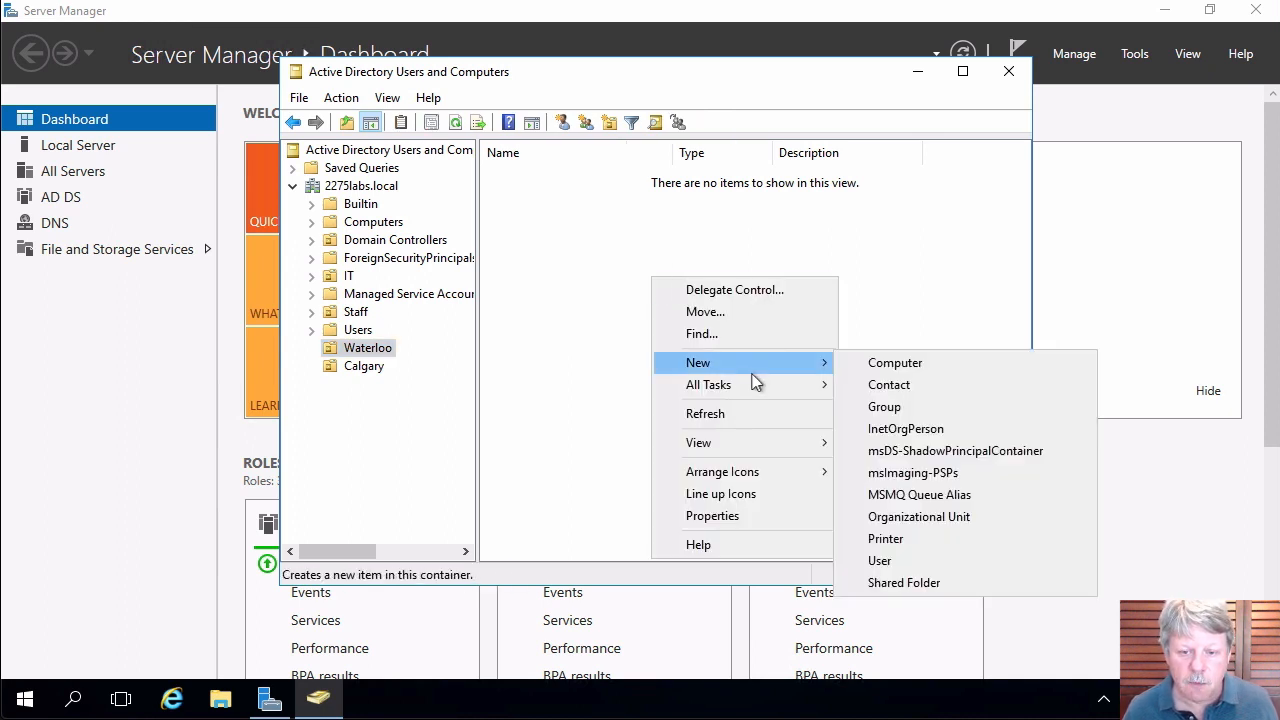
{"action": "left_click", "coordinate": [950, 516]}
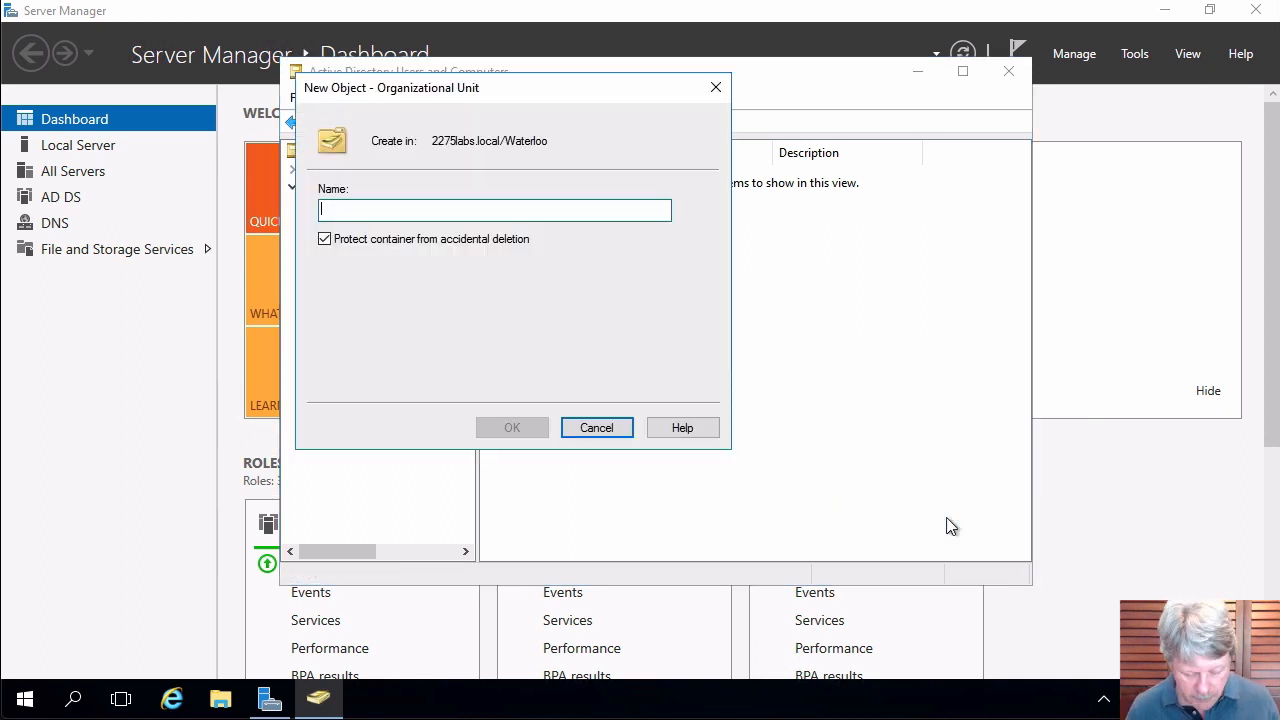
{"action": "type", "text": "Users"}
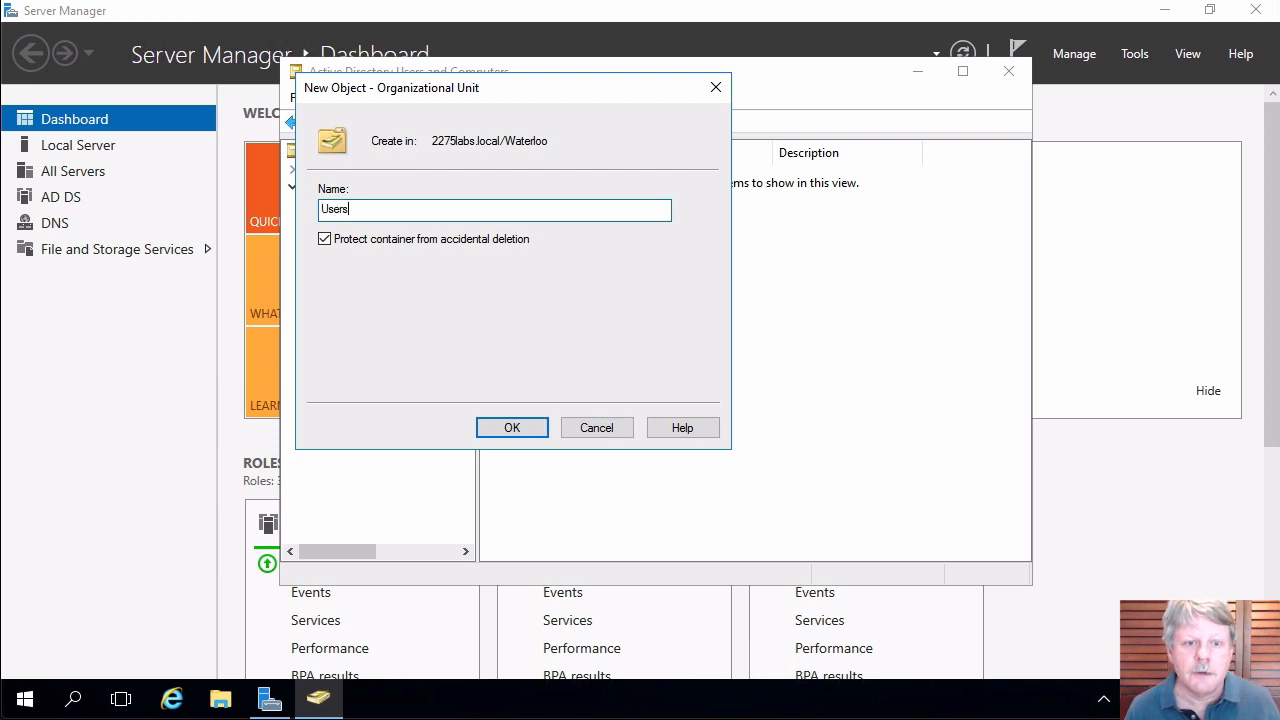
{"action": "key", "text": "Return"}
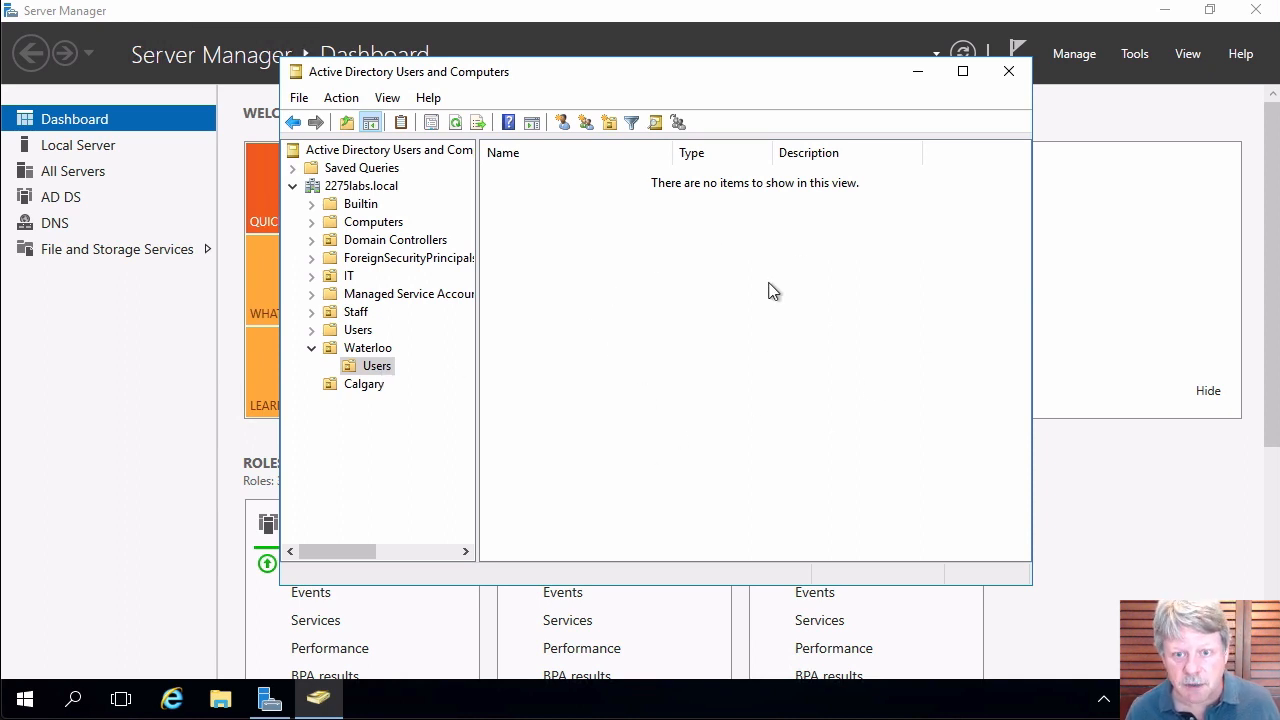
Create a Servers organizational unit inside Waterloo's Users OU.
{"action": "right_click", "coordinate": [686, 295]}
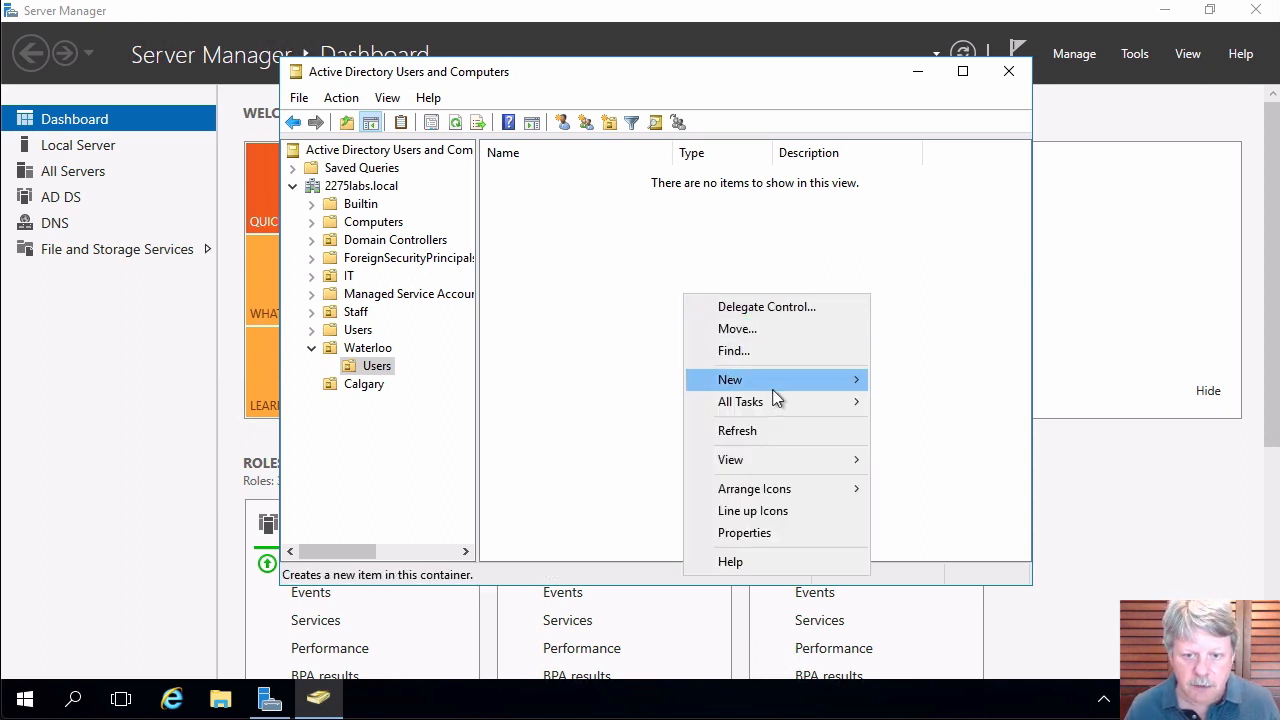
{"action": "mouse_move", "coordinate": [771, 386]}
{"action": "left_click", "coordinate": [949, 535]}
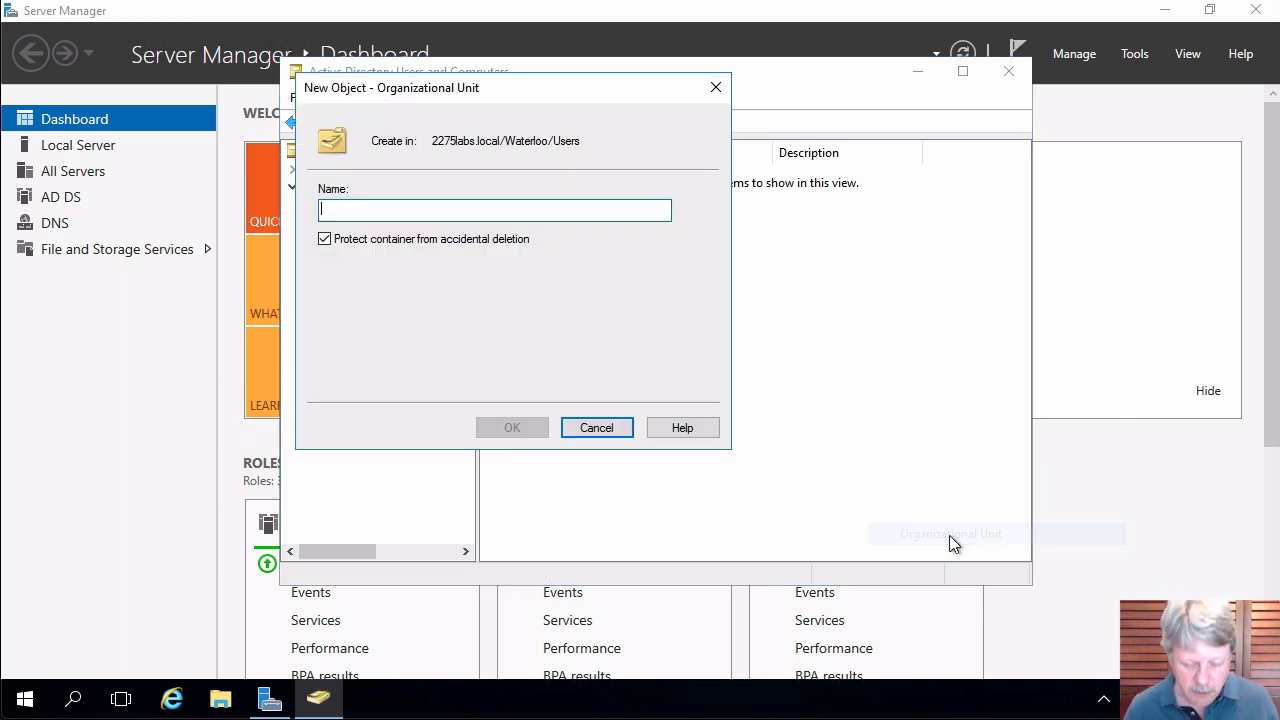
{"action": "type", "text": "Serverw"}
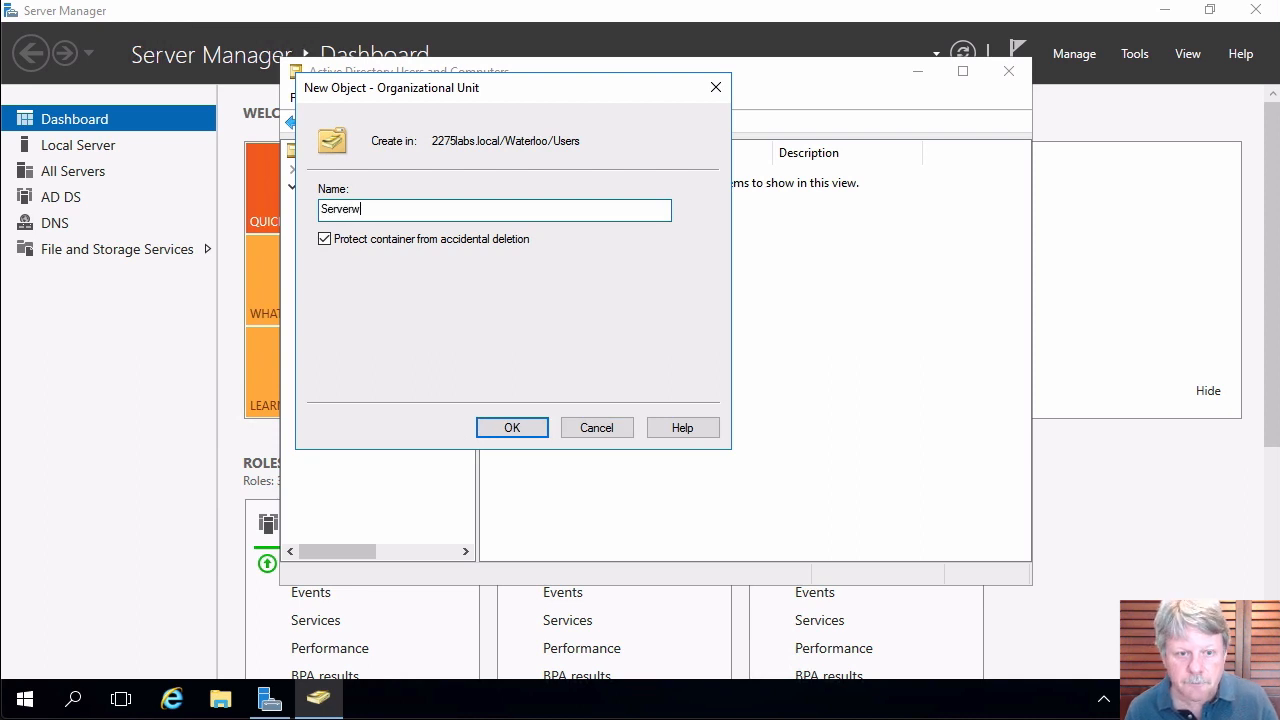
{"action": "key", "text": "BackSpace"}
{"action": "type", "text": "s"}
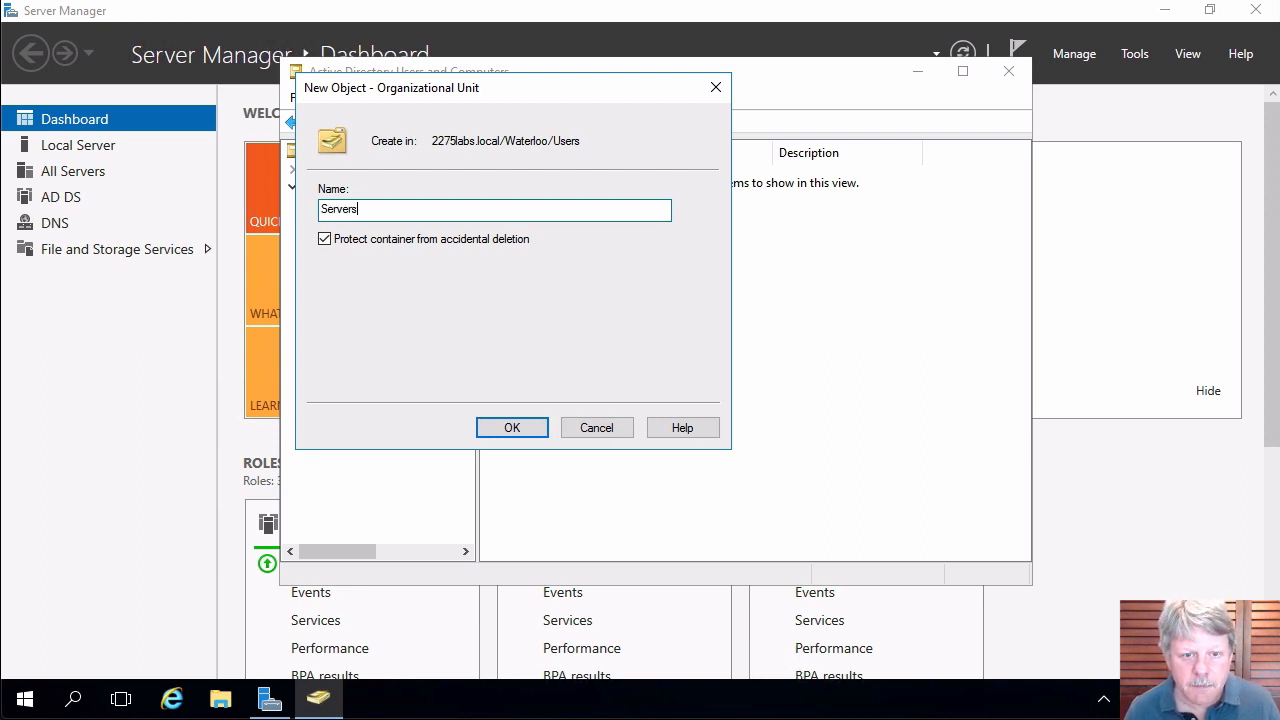
{"action": "key", "text": "Return"}
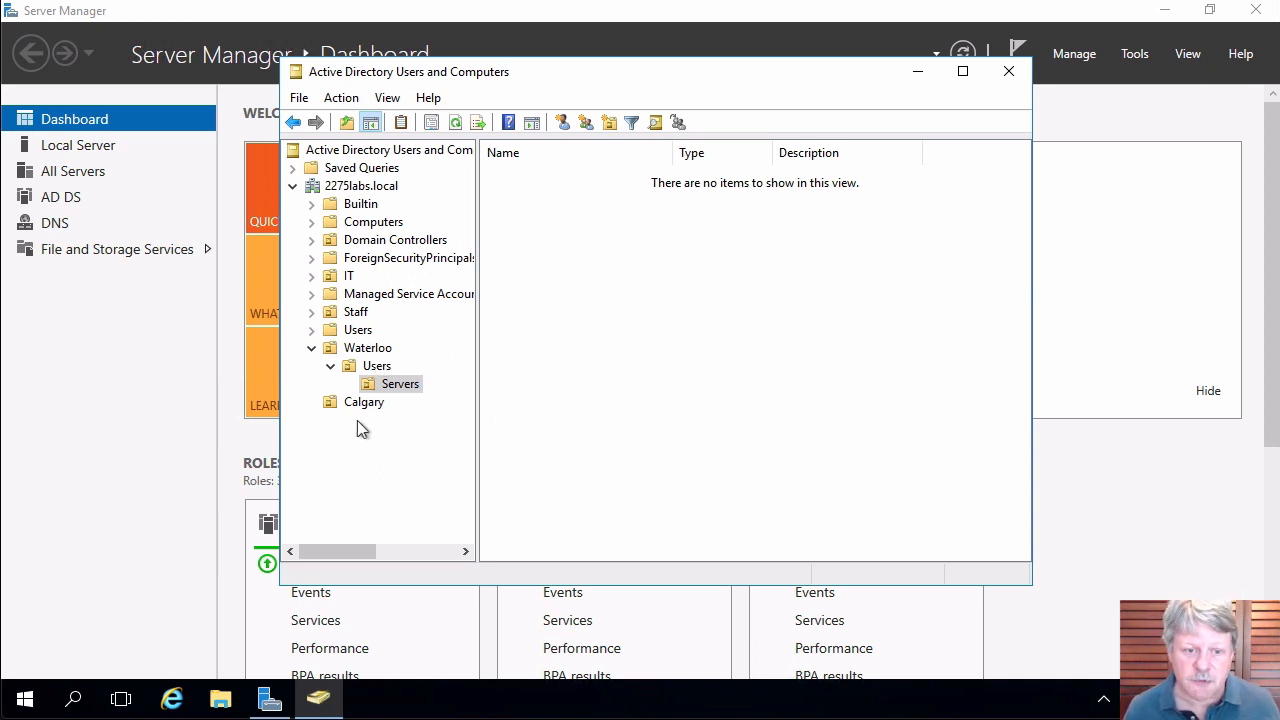
{"action": "right_click", "coordinate": [371, 382]}
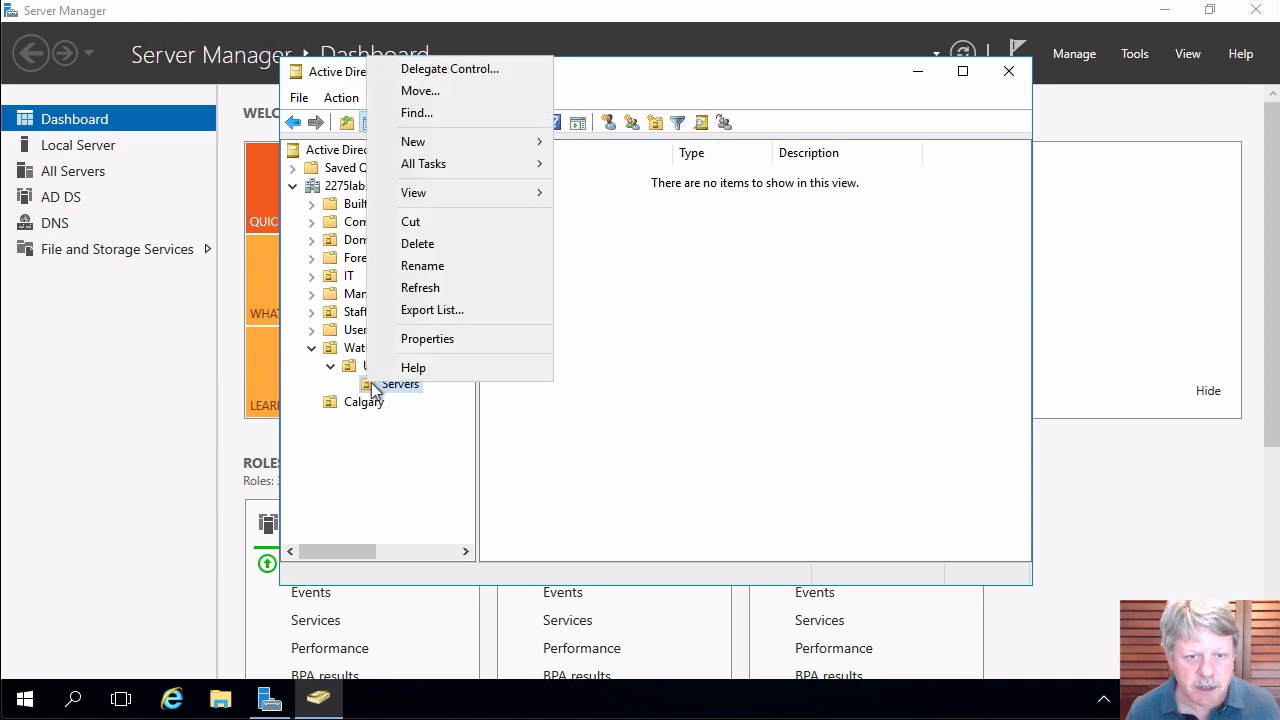
{"action": "left_click", "coordinate": [431, 98]}
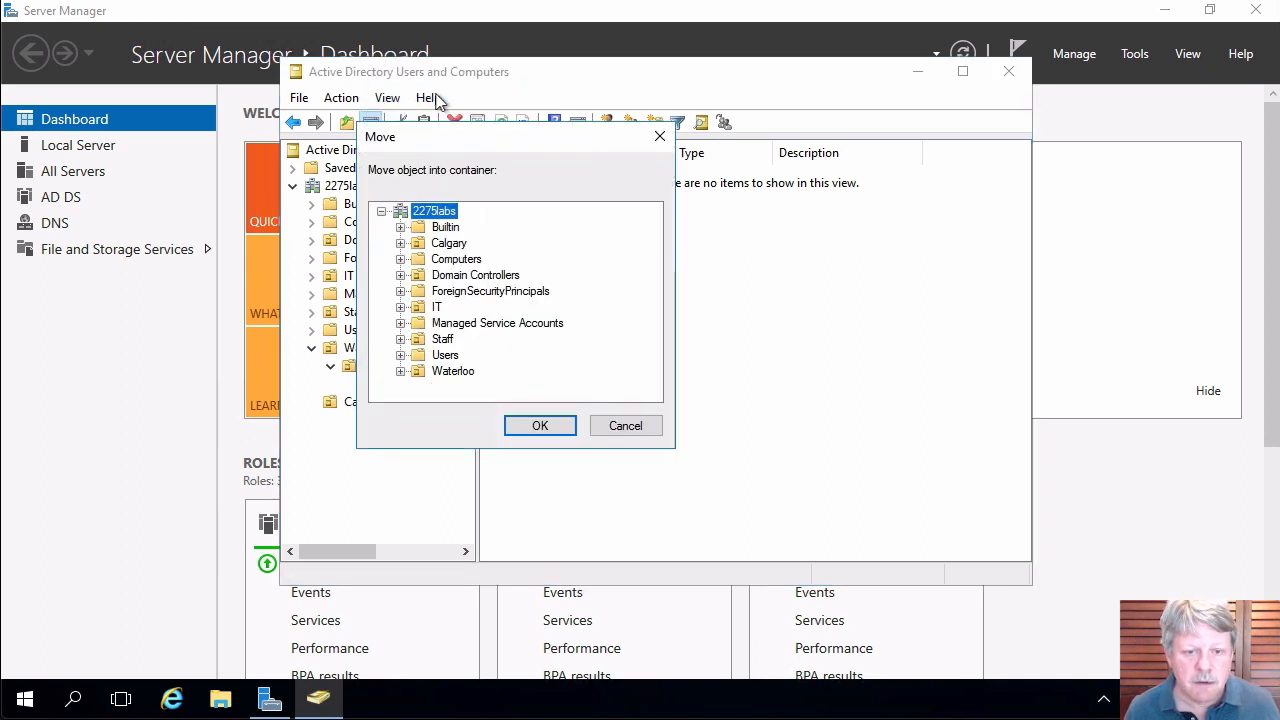
{"action": "left_click", "coordinate": [466, 370]}
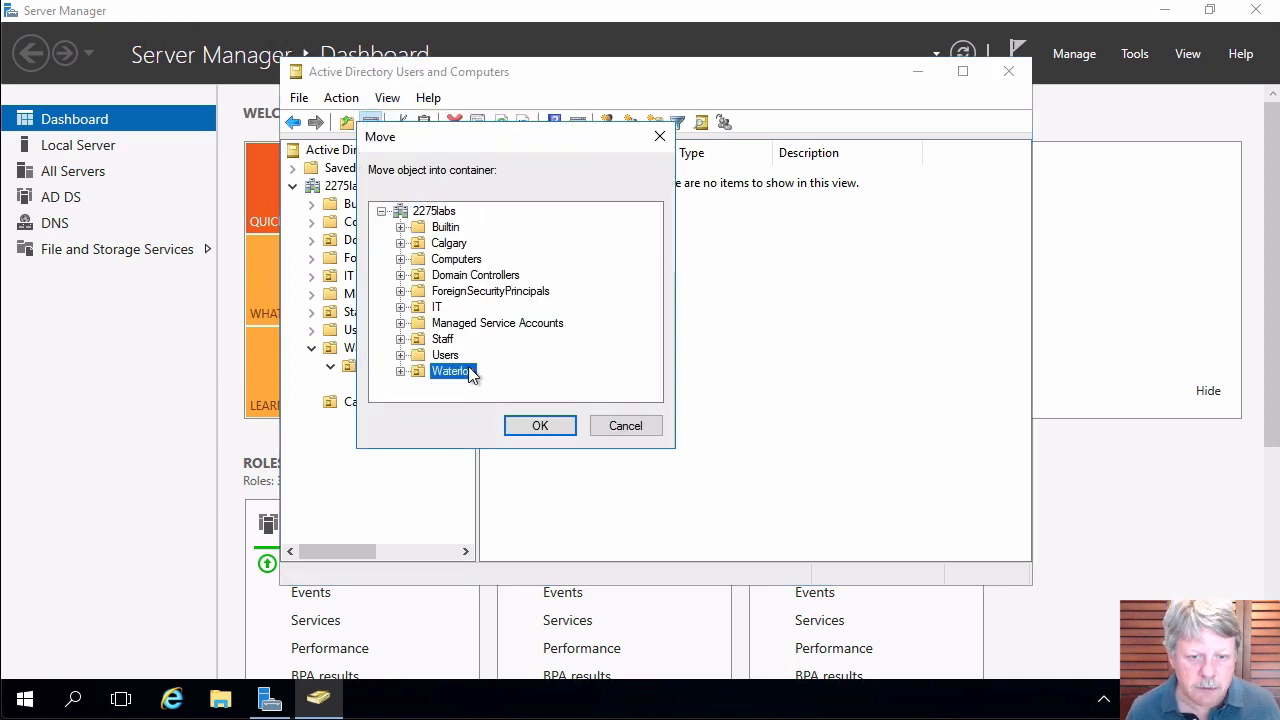
{"action": "left_click", "coordinate": [559, 425]}
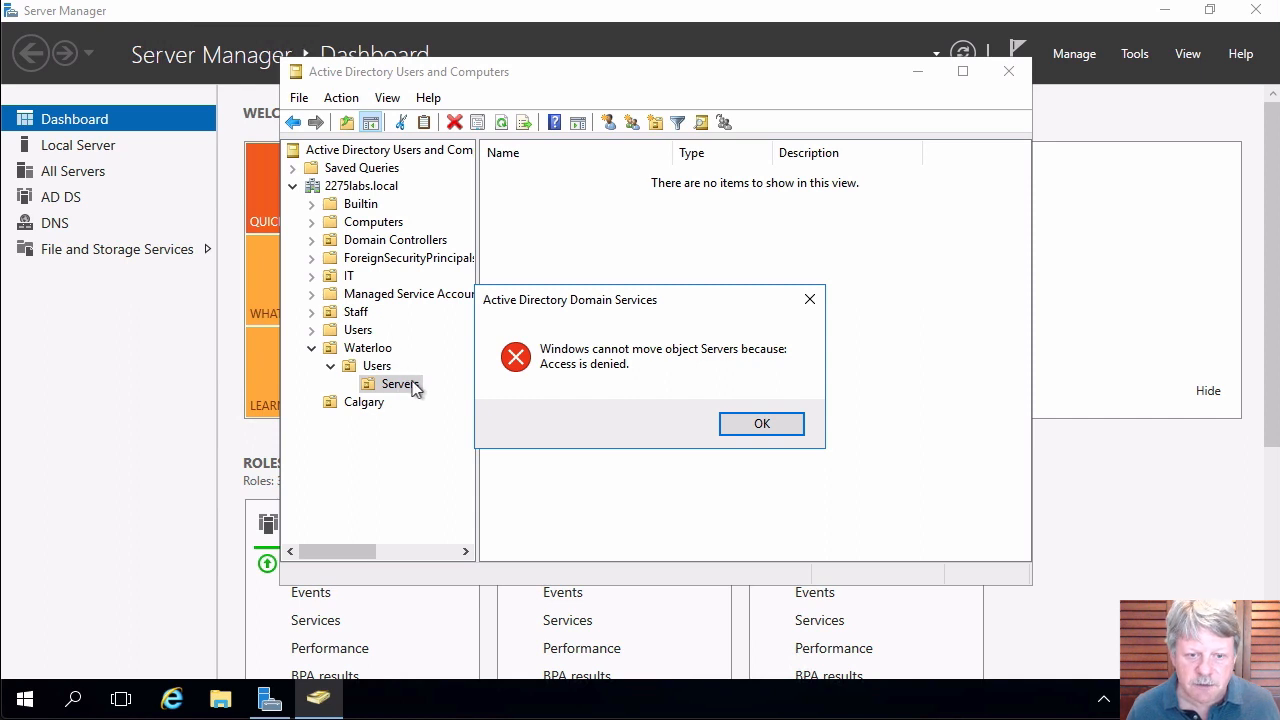
{"action": "left_click", "coordinate": [771, 433]}
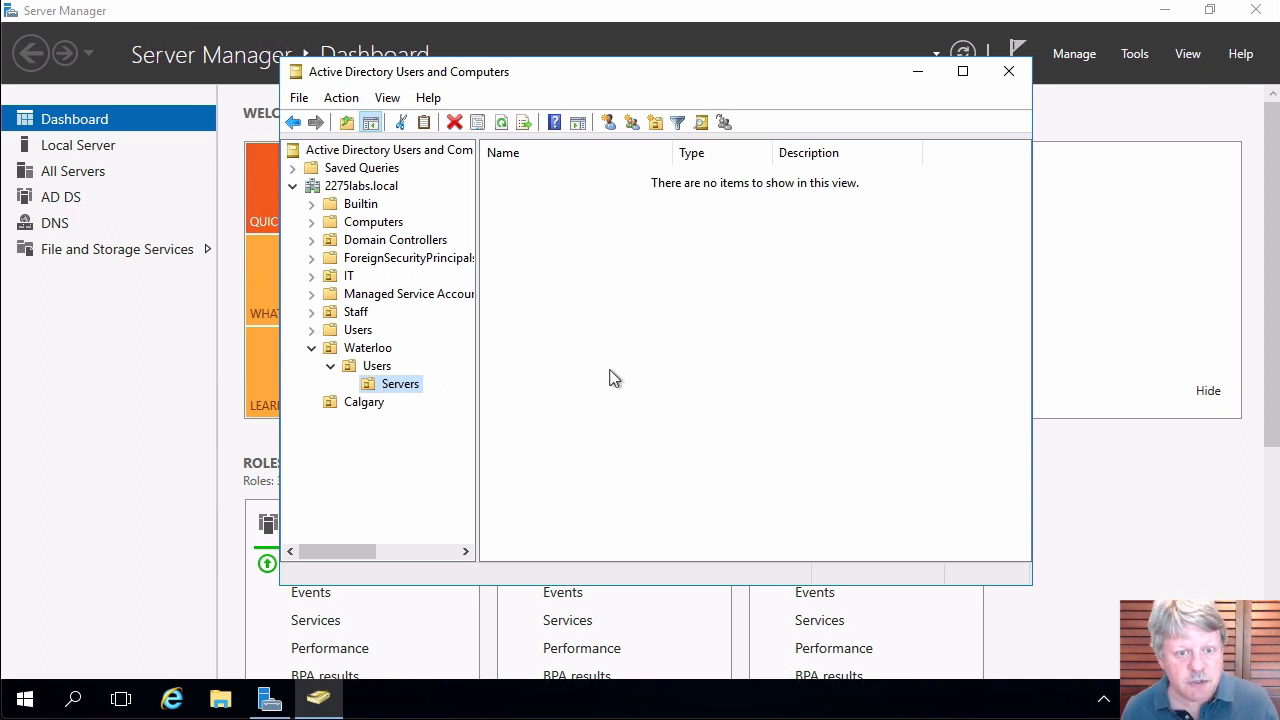
Enable Advanced Features in the View menu and expand Waterloo > Users to reveal Servers.
{"action": "left_click", "coordinate": [388, 98]}
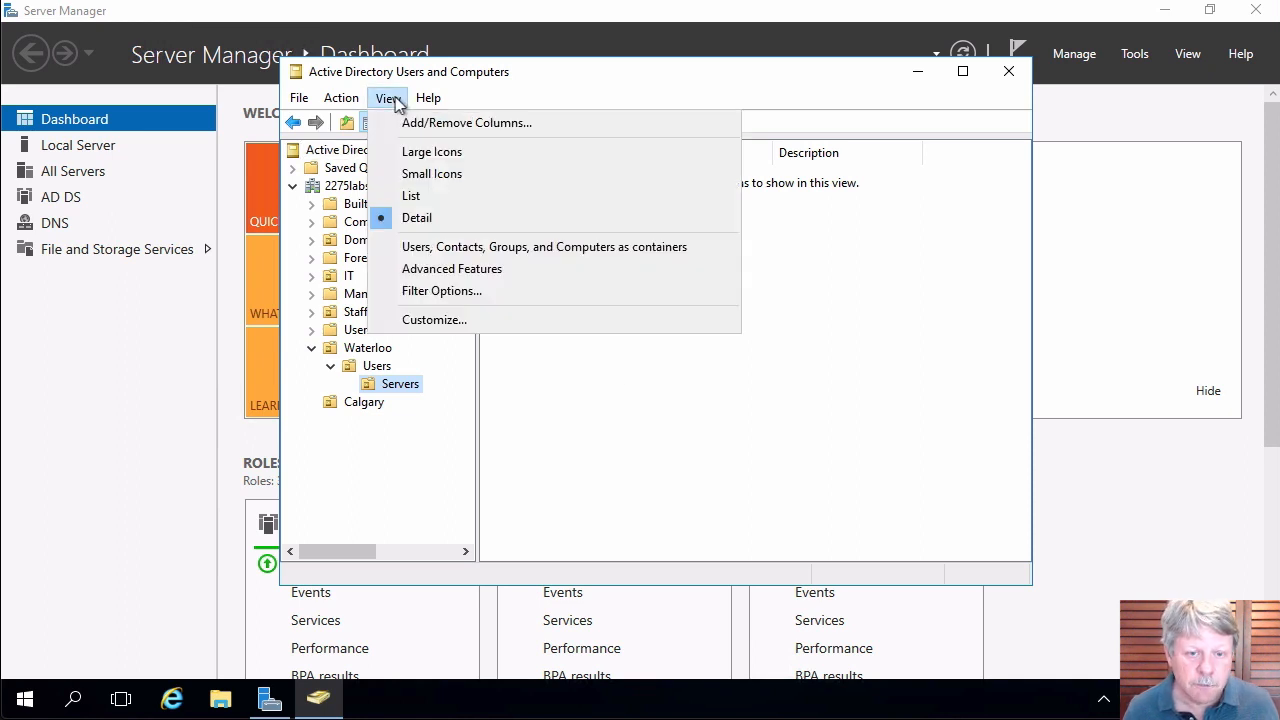
{"action": "left_click", "coordinate": [459, 269]}
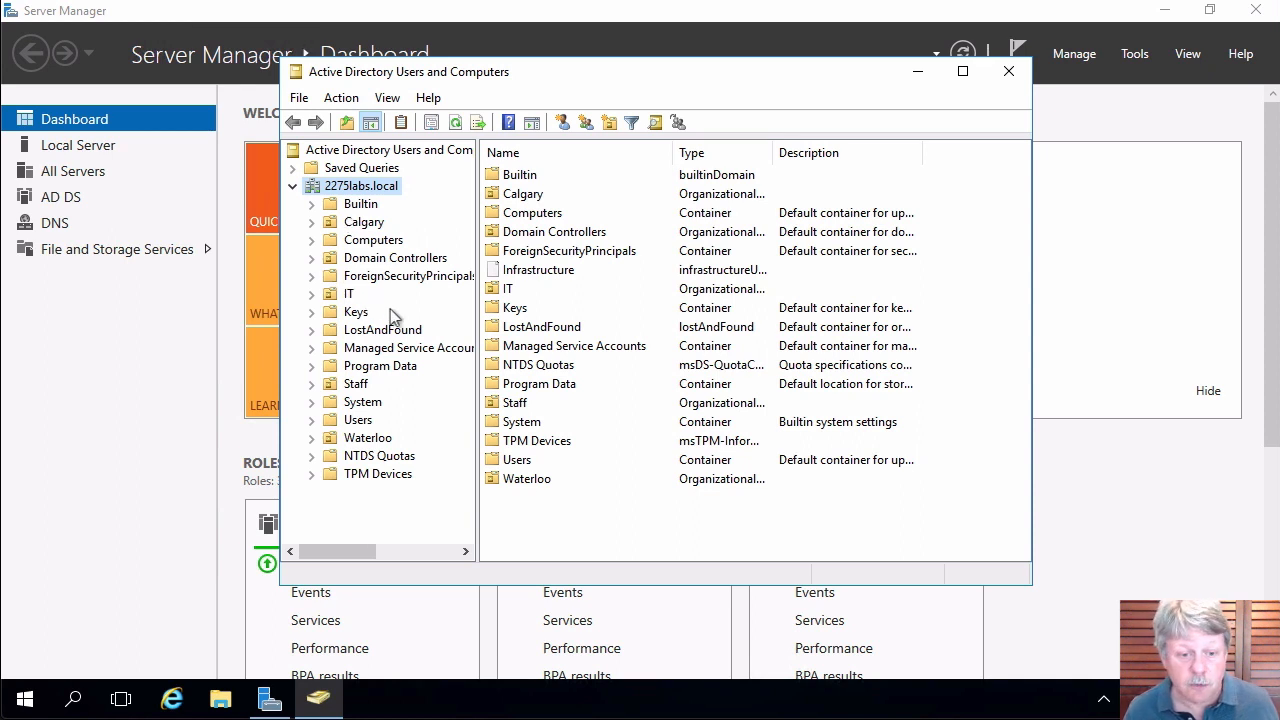
{"action": "left_click", "coordinate": [313, 438]}
{"action": "left_click", "coordinate": [331, 456]}
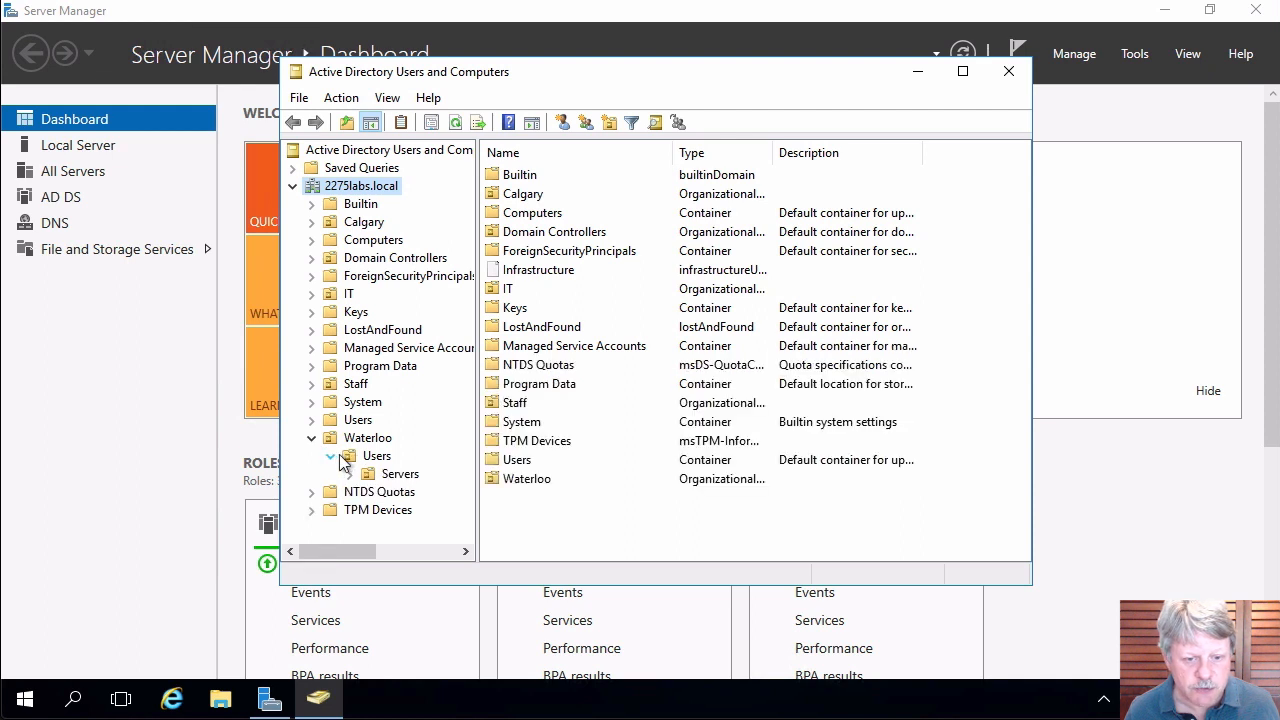
Uncheck 'Protect object from accidental deletion' on the Servers OU's Object tab.
{"action": "right_click", "coordinate": [400, 474]}
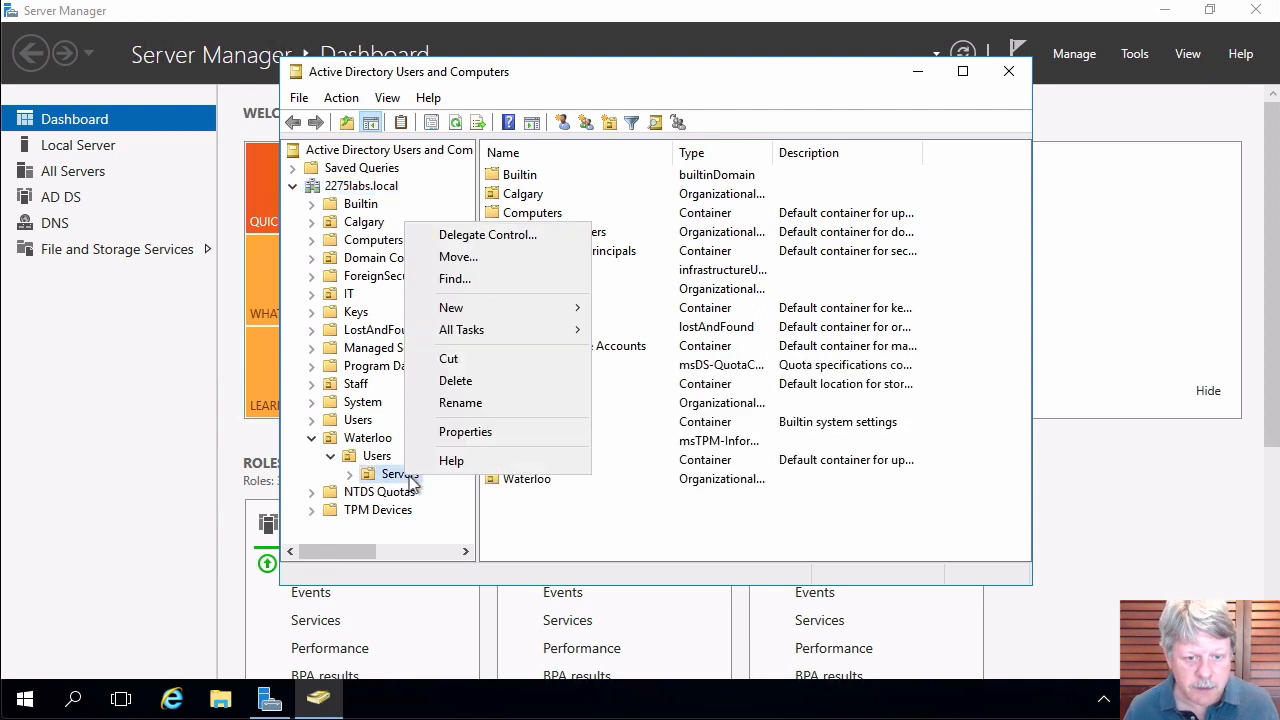
{"action": "left_click", "coordinate": [474, 434]}
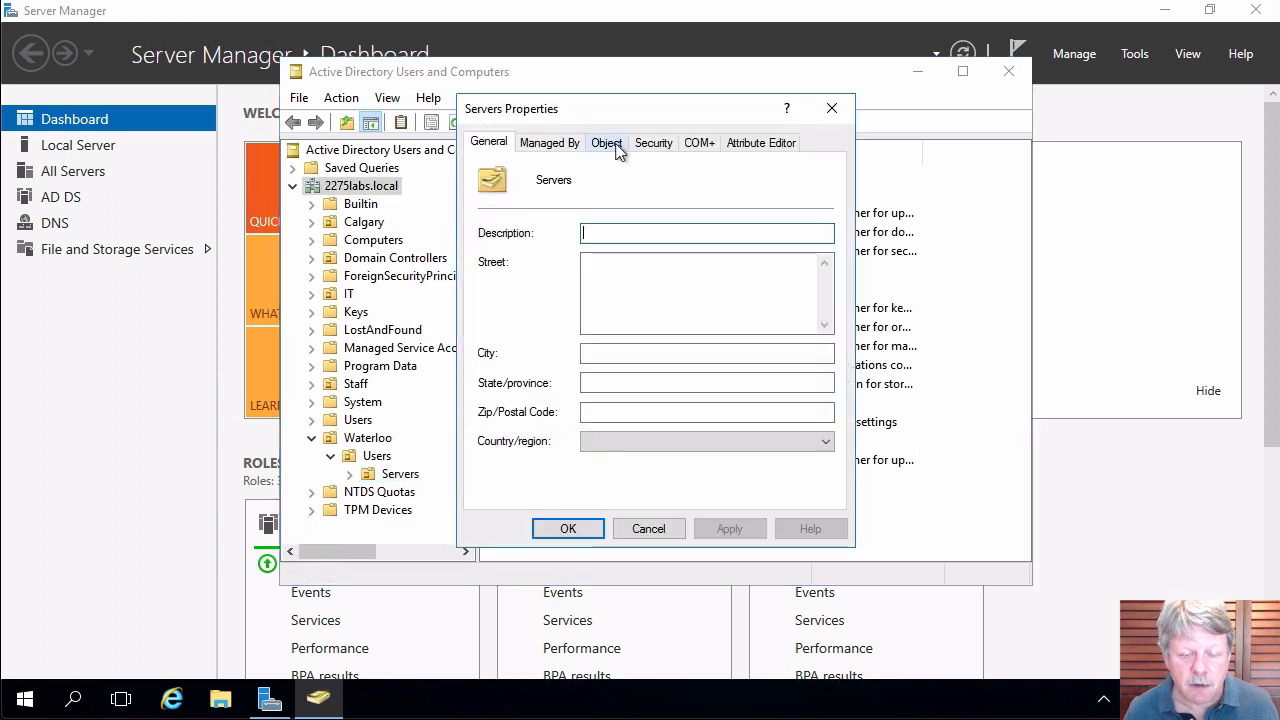
{"action": "left_click", "coordinate": [607, 143]}
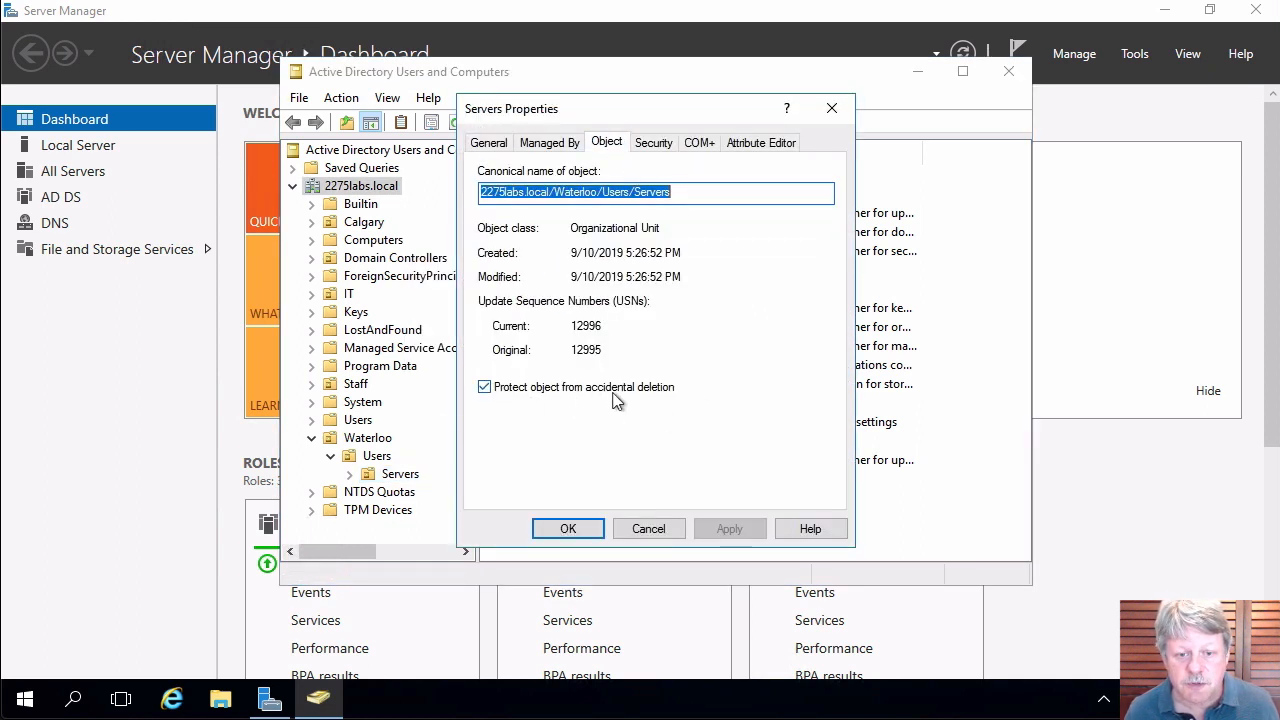
{"action": "left_click", "coordinate": [486, 387]}
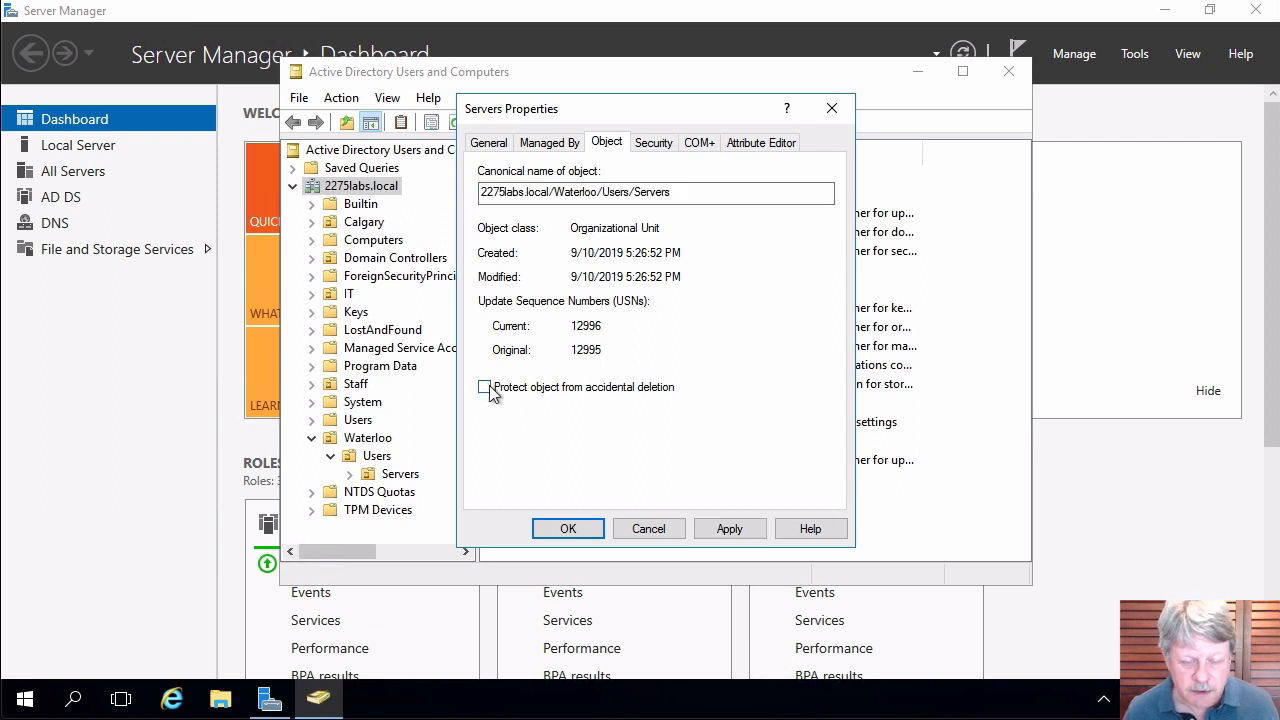
{"action": "left_click", "coordinate": [567, 528]}
{"action": "right_click", "coordinate": [400, 476]}
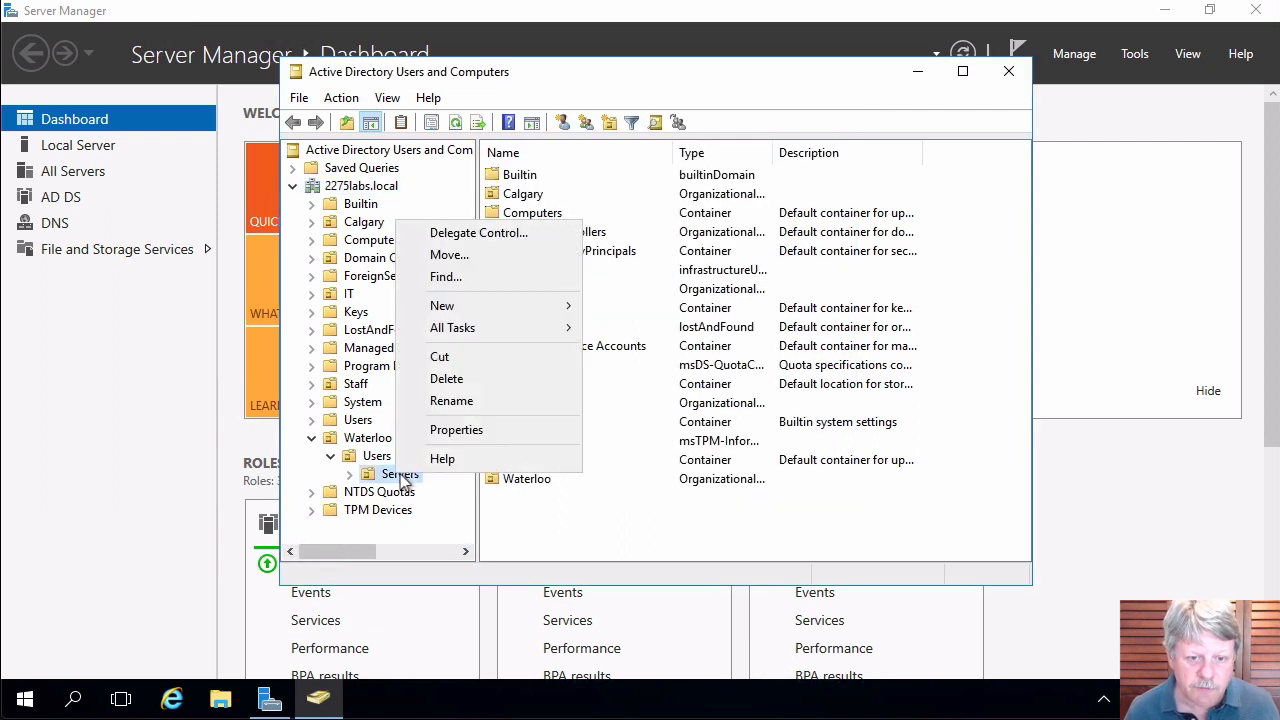
Move the Servers OU directly under Waterloo.
{"action": "left_click", "coordinate": [456, 256]}
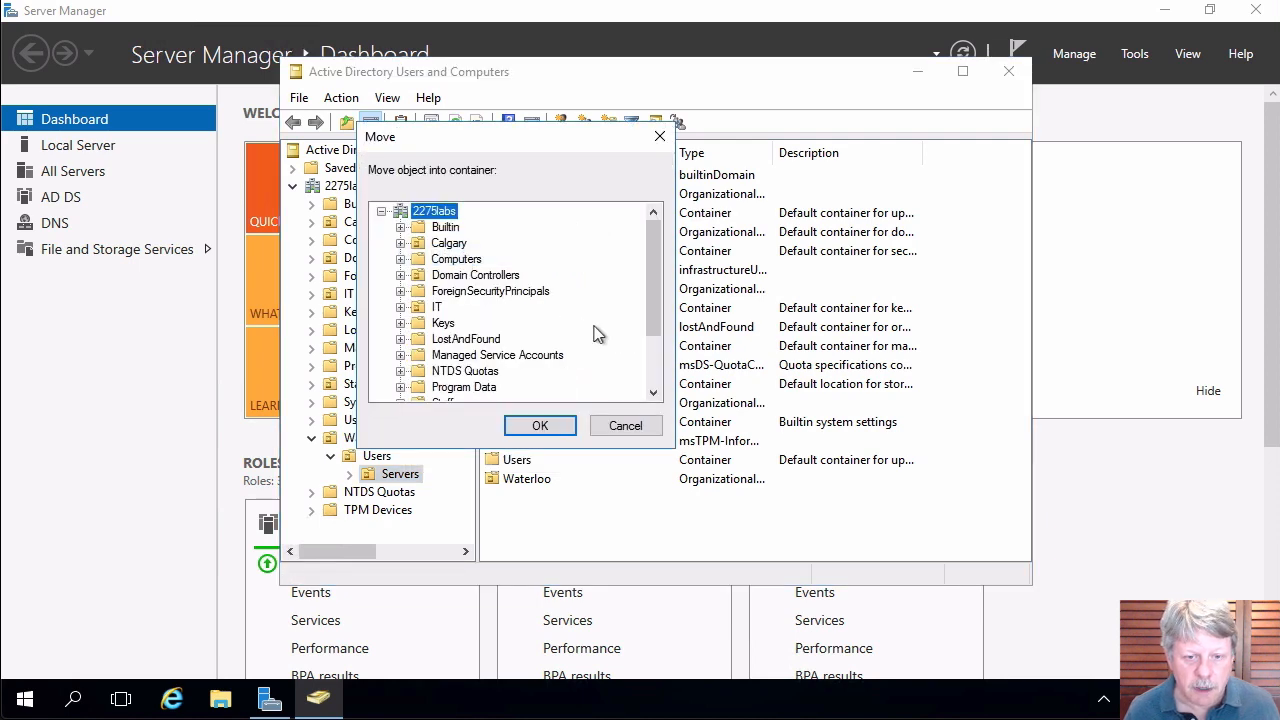
{"action": "scroll", "coordinate": [655, 355], "scroll_direction": "down", "scroll_amount": 2}
{"action": "left_click", "coordinate": [478, 390]}
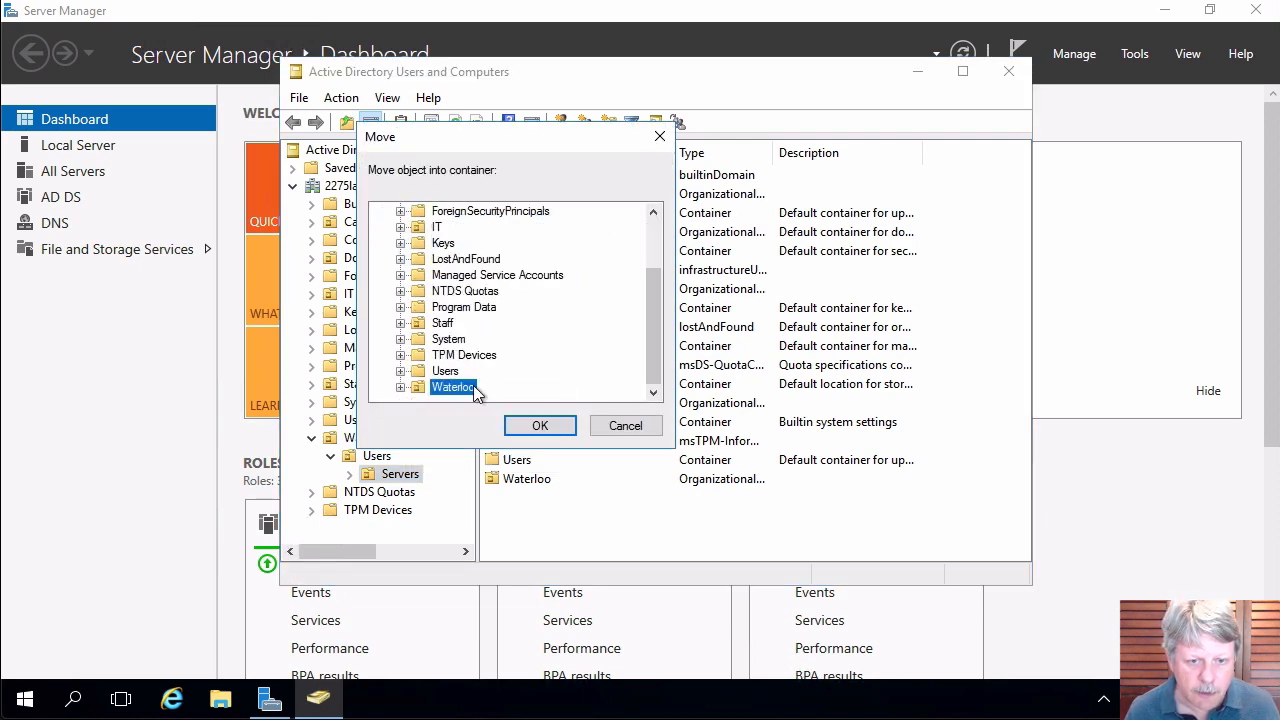
{"action": "left_click", "coordinate": [540, 425]}
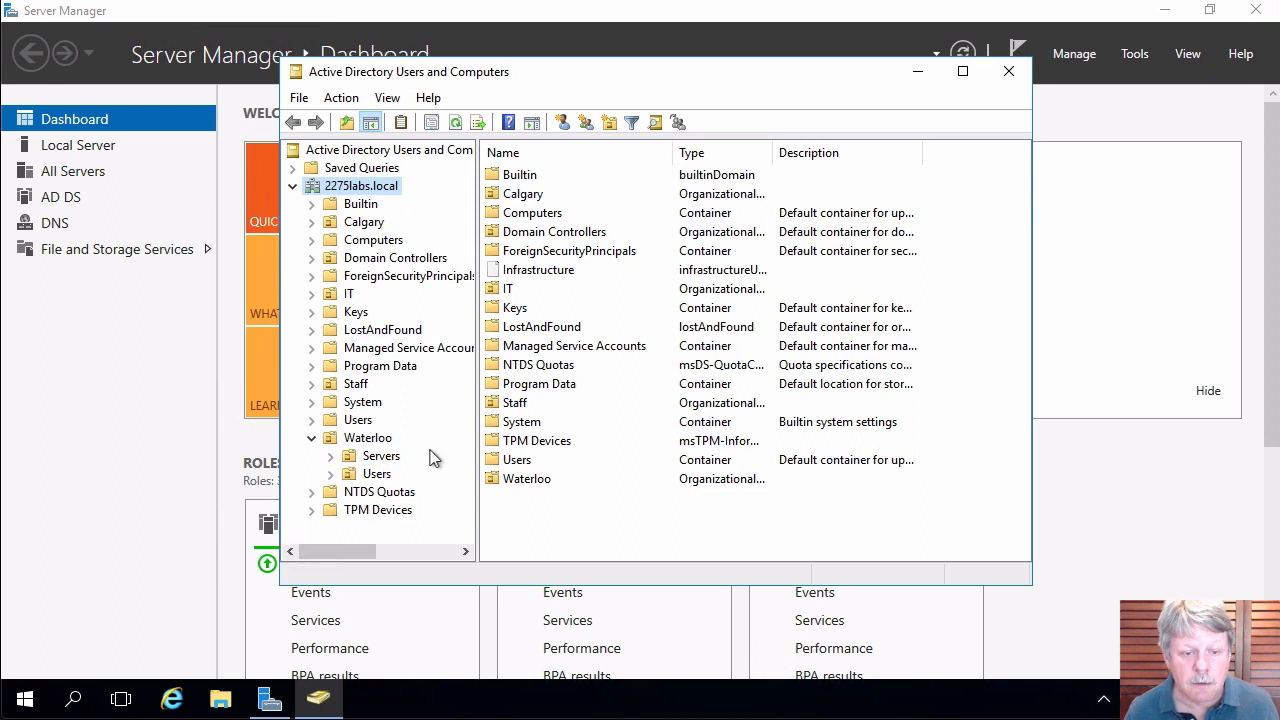
Re-tick 'Protect object from accidental deletion' in the Servers OU properties.
{"action": "right_click", "coordinate": [386, 460]}
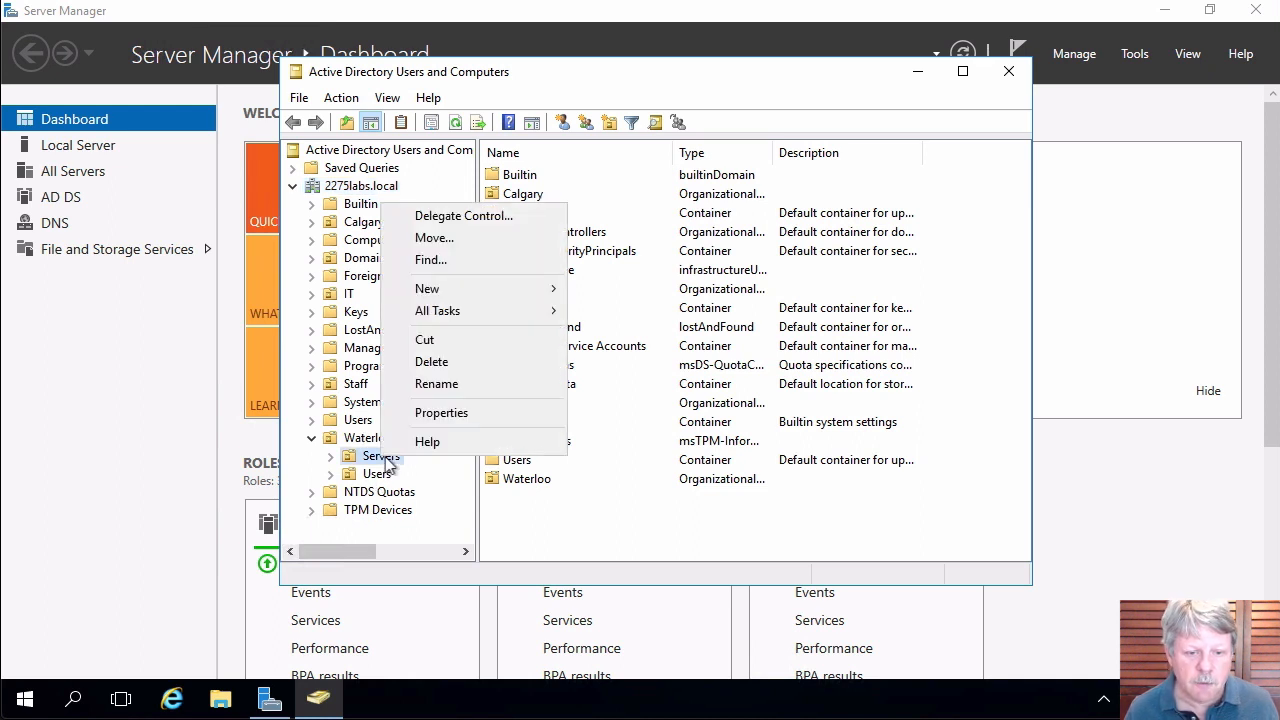
{"action": "left_click", "coordinate": [430, 411]}
{"action": "left_click", "coordinate": [606, 143]}
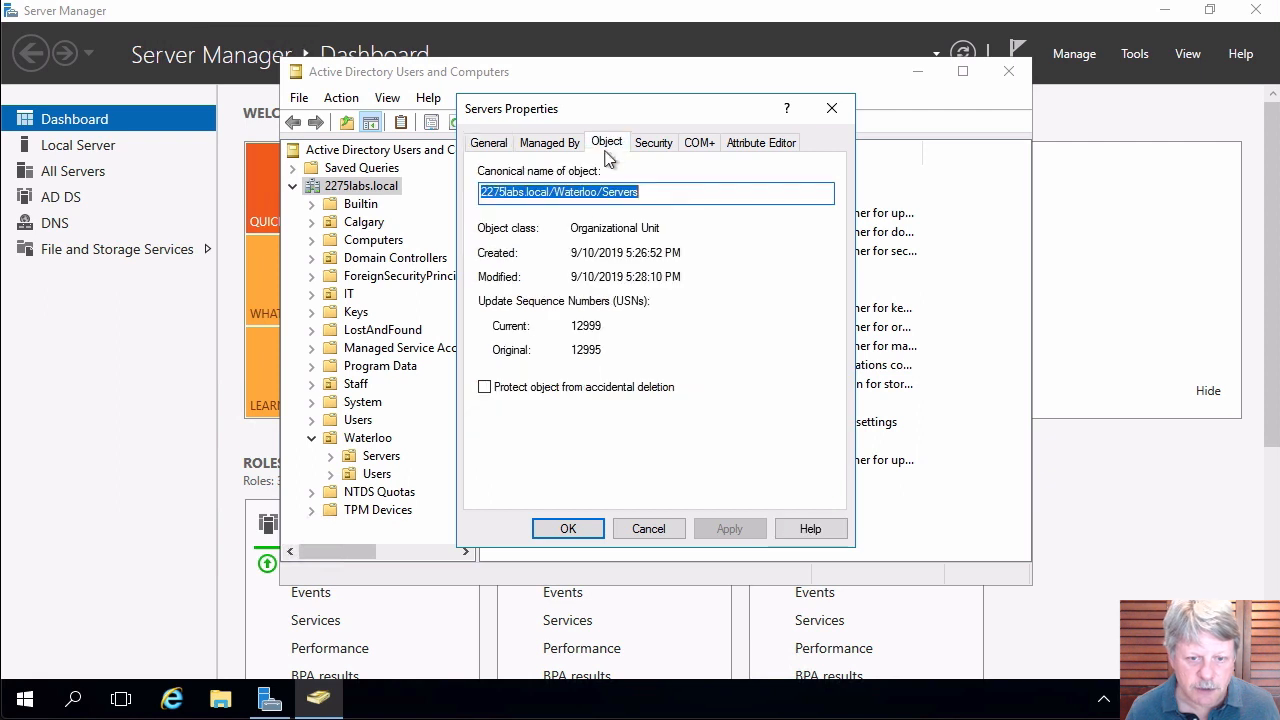
{"action": "left_click", "coordinate": [485, 388]}
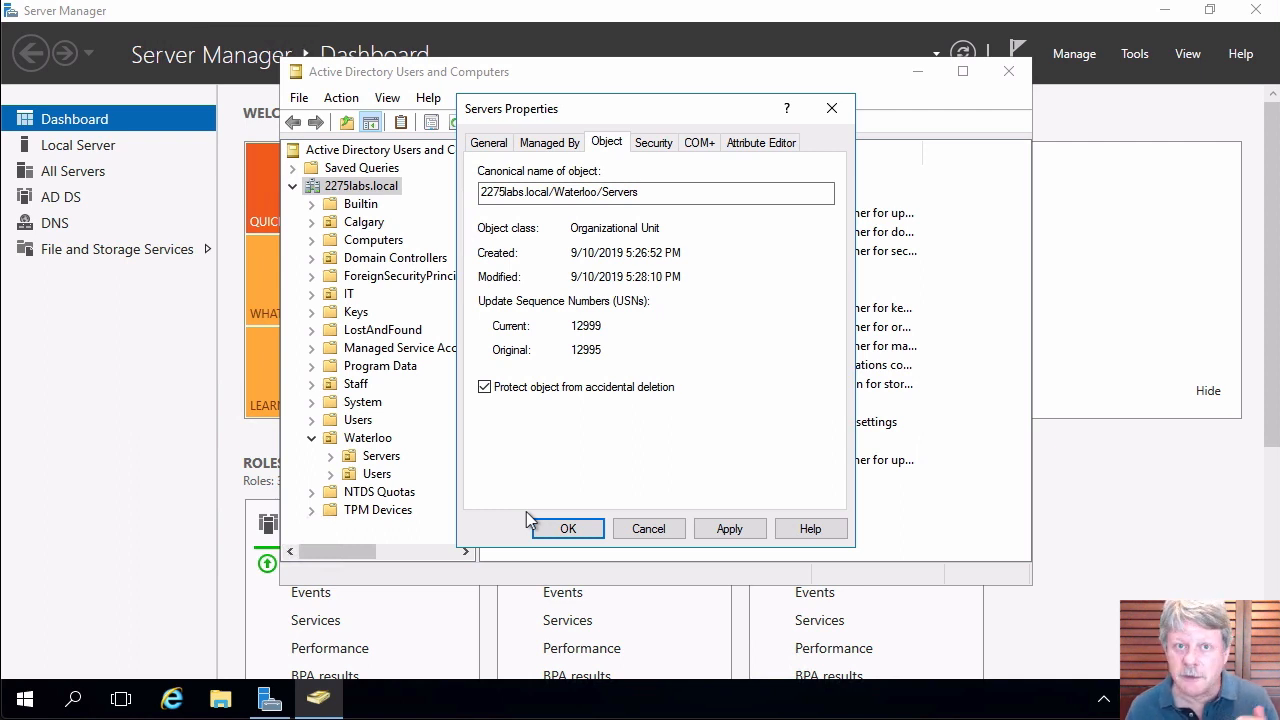
{"action": "left_click", "coordinate": [578, 530]}
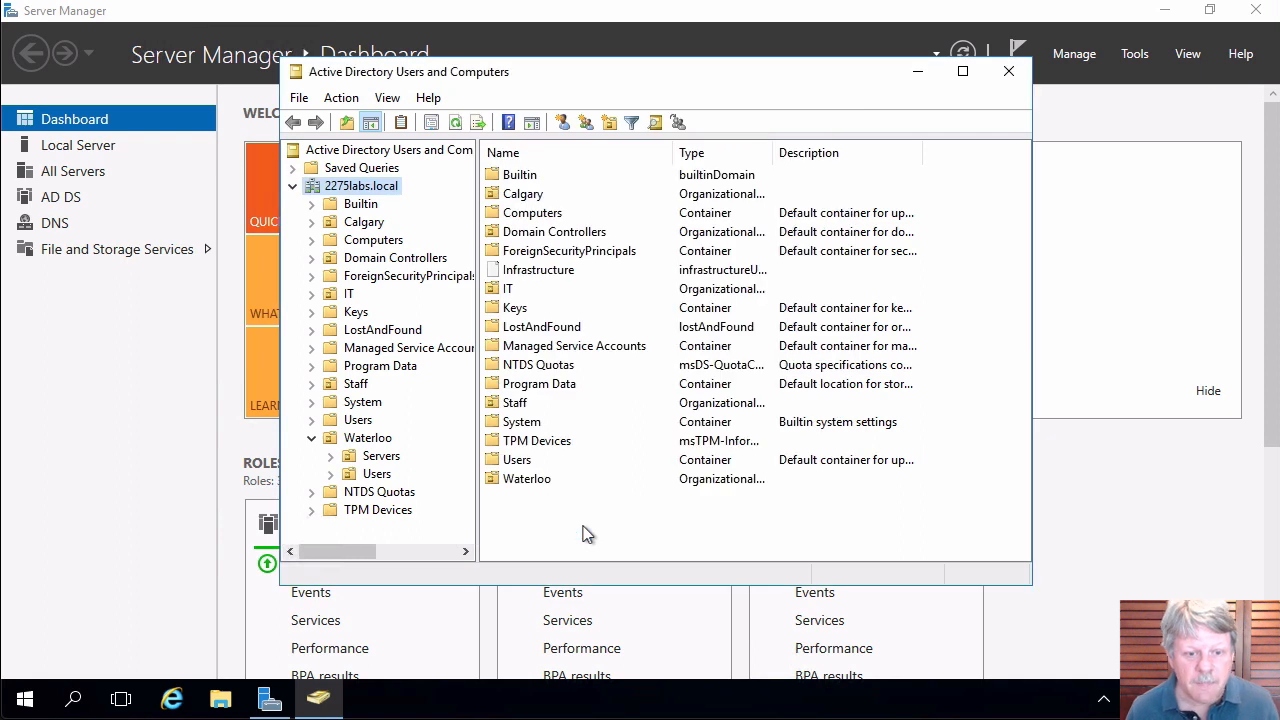
Create an Endpoints OU under Waterloo.
{"action": "right_click", "coordinate": [376, 441]}
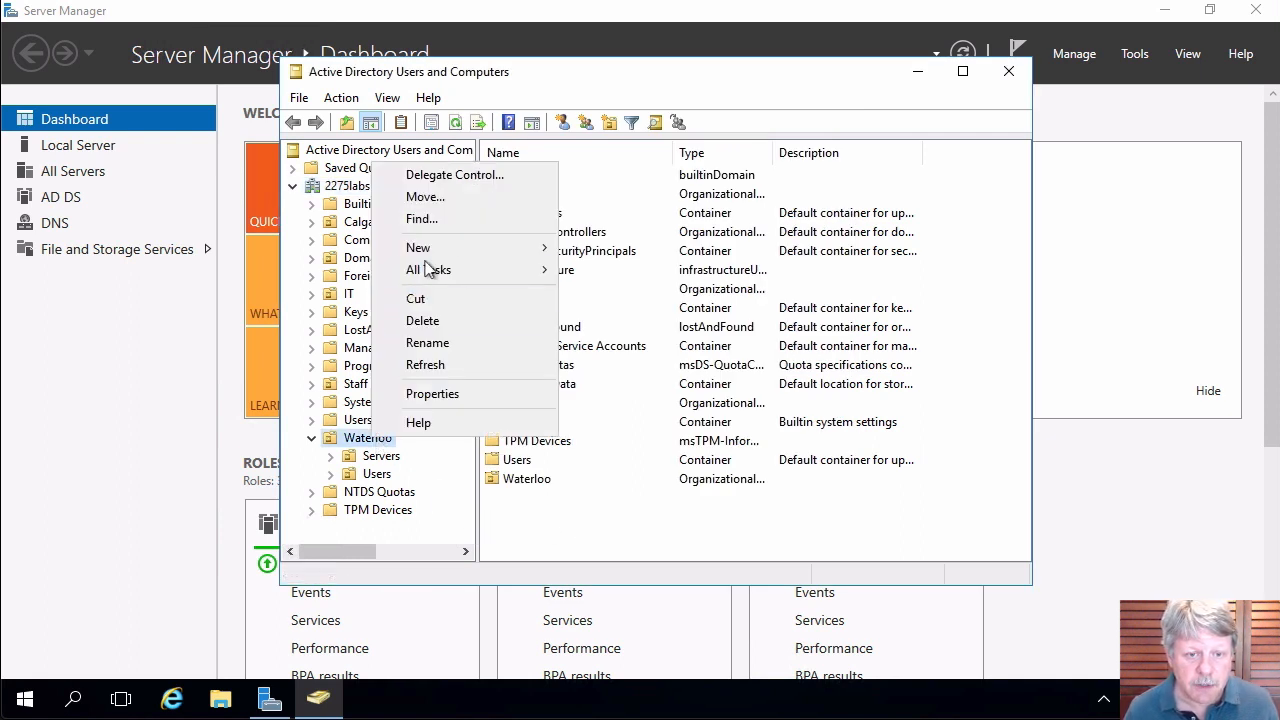
{"action": "mouse_move", "coordinate": [443, 257]}
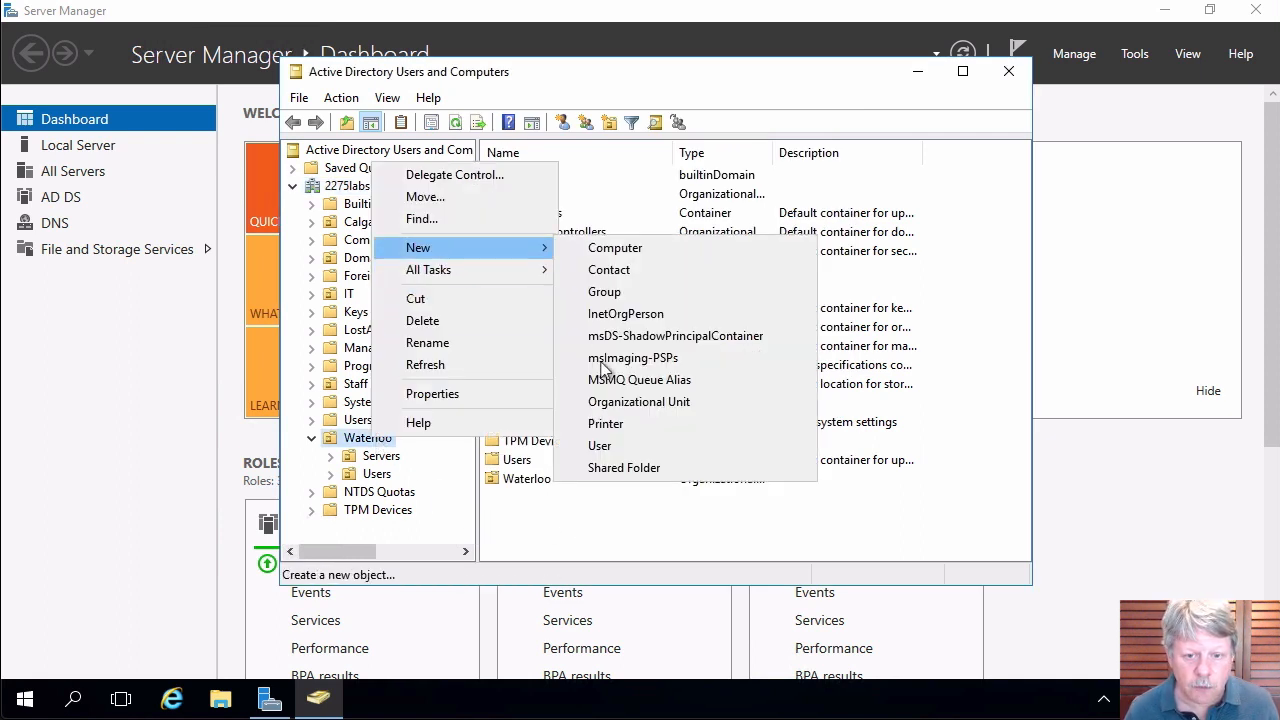
{"action": "left_click", "coordinate": [634, 405]}
{"action": "type", "text": "Endpoints"}
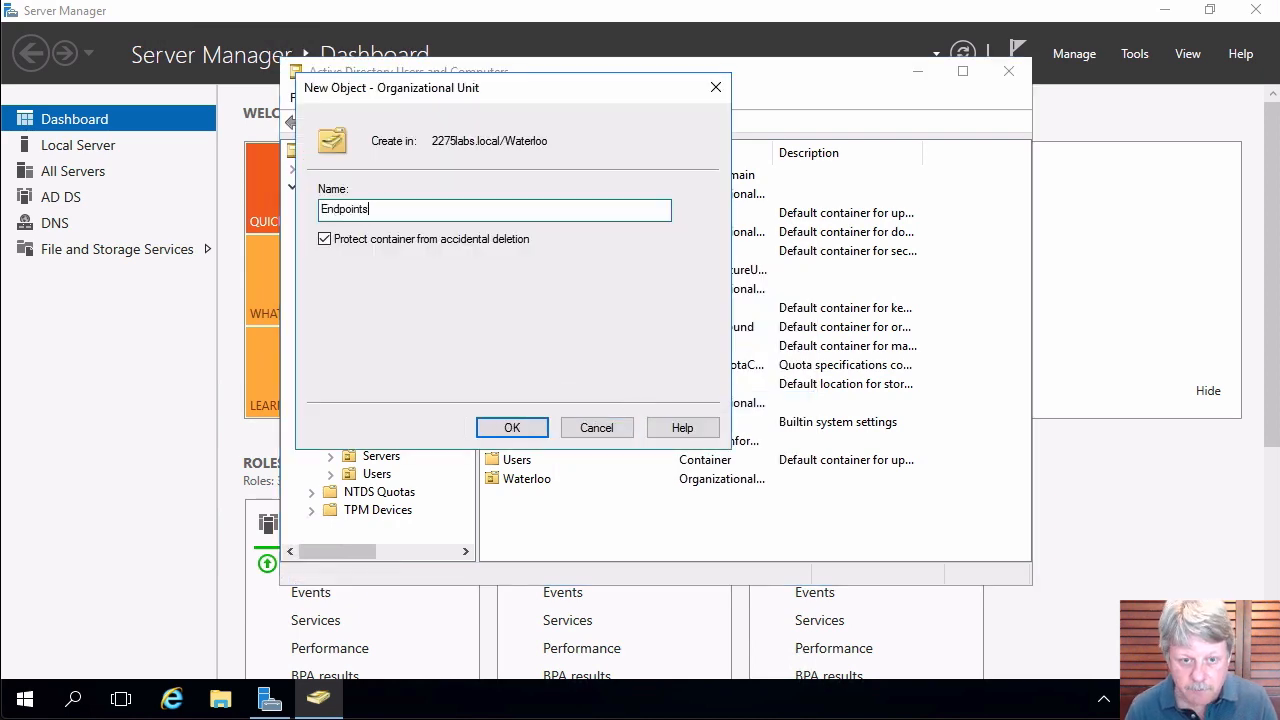
{"action": "key", "text": "Return"}
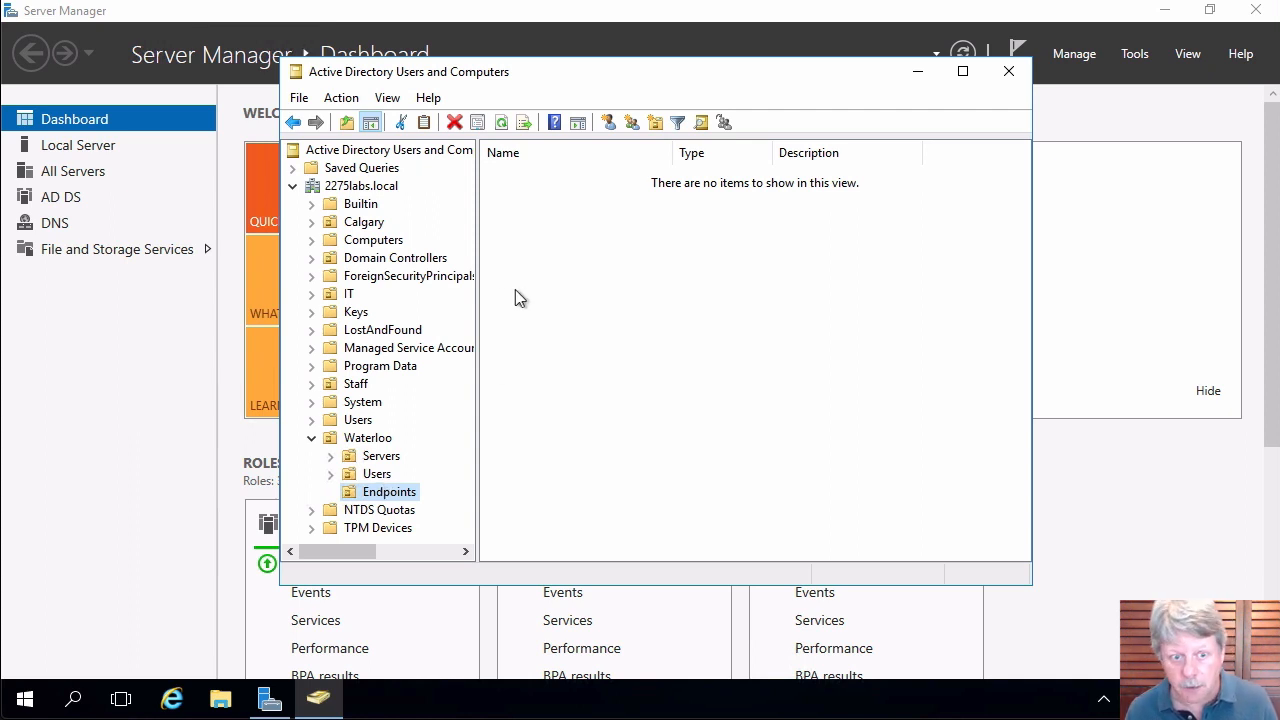
Create a Users OU under Calgary, then open Waterloo's Users OU.
{"action": "right_click", "coordinate": [373, 227]}
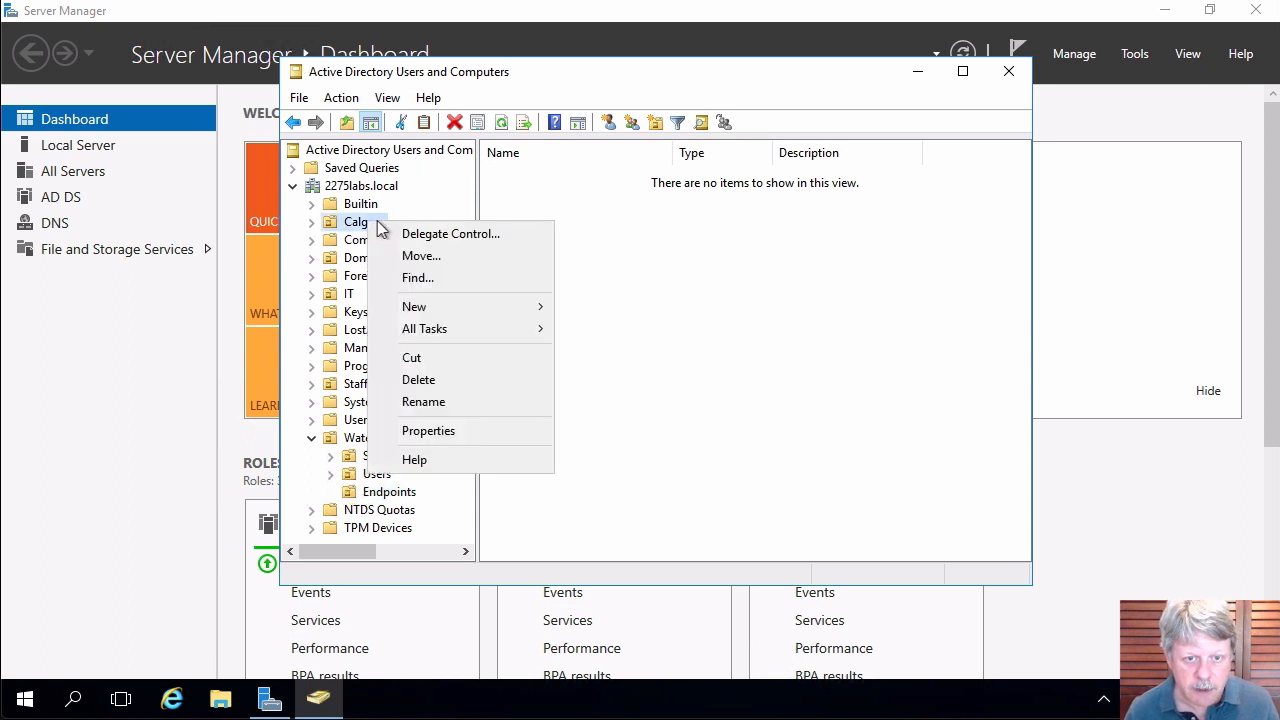
{"action": "mouse_move", "coordinate": [449, 314]}
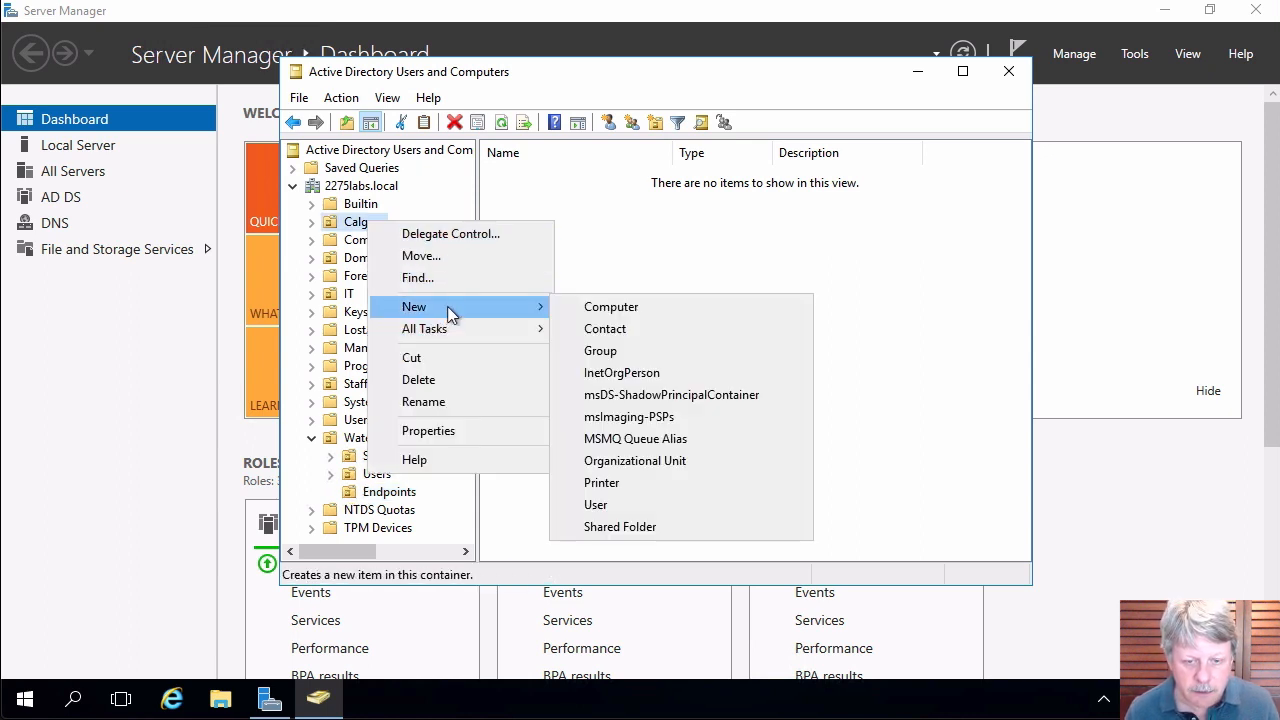
{"action": "left_click", "coordinate": [679, 457]}
{"action": "type", "text": "Users"}
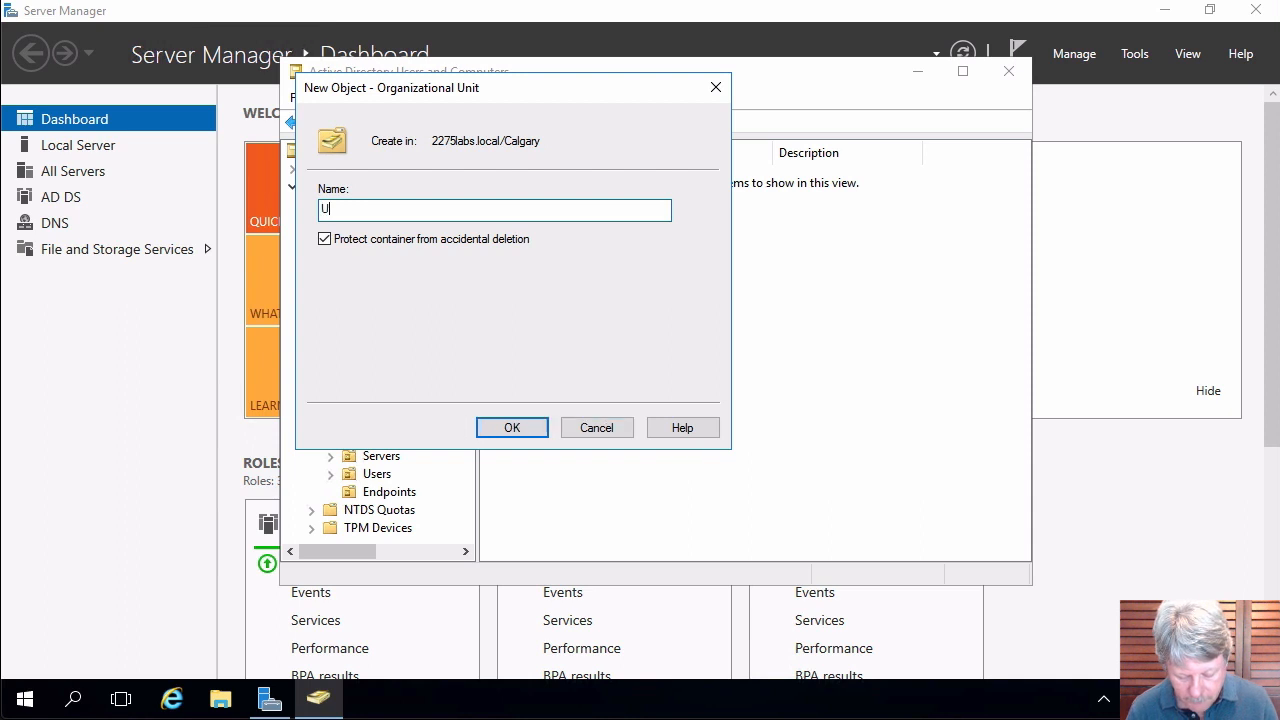
{"action": "key", "text": "Return"}
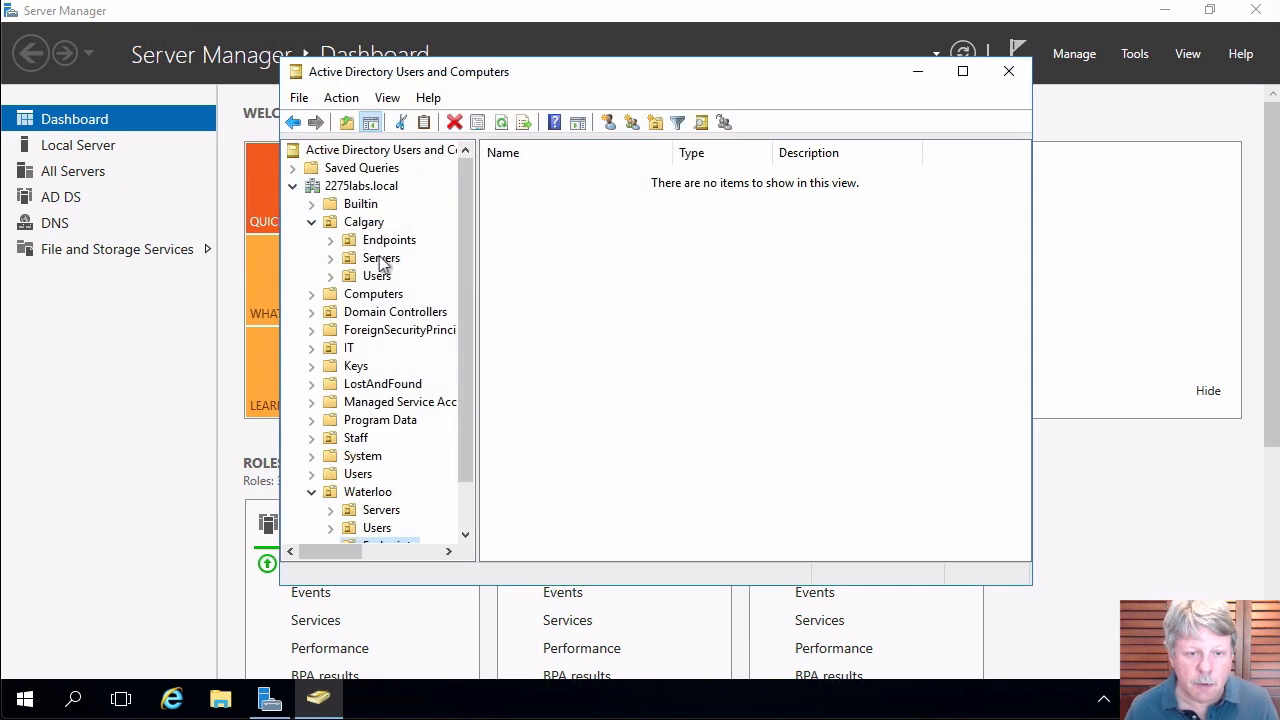
{"action": "left_click_drag", "start_coordinate": [469, 289], "coordinate": [468, 313]}
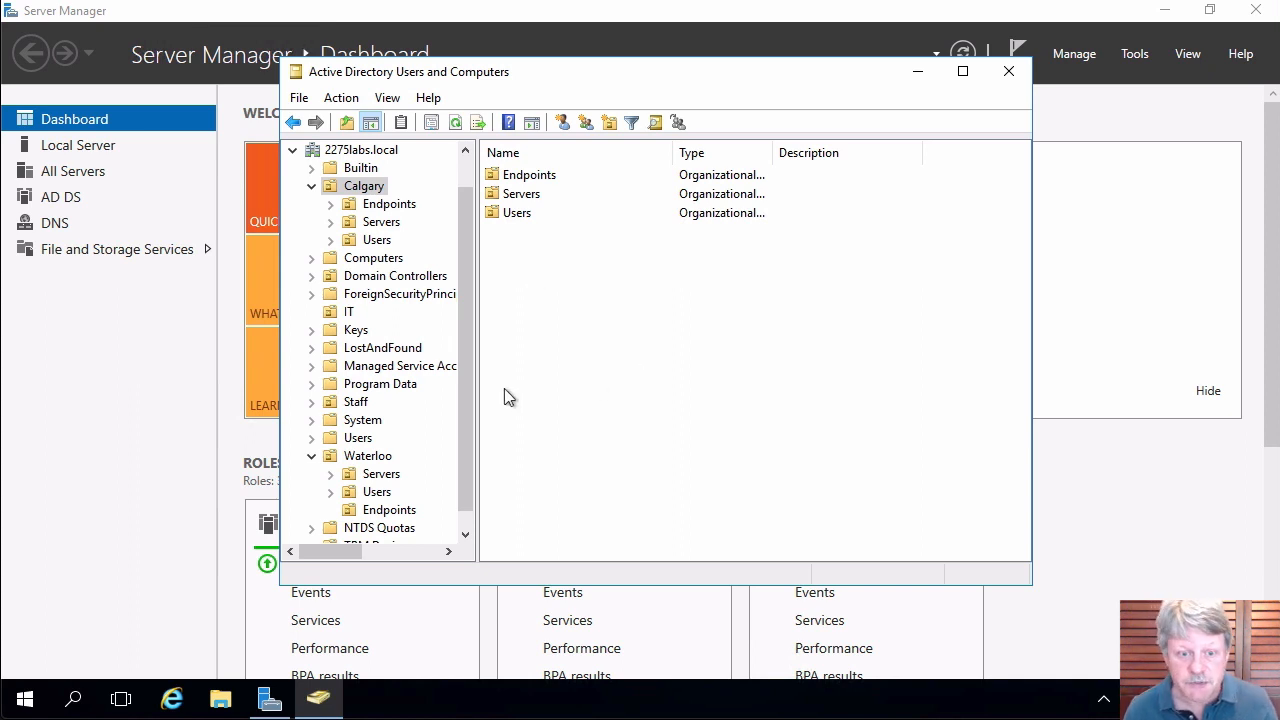
{"action": "left_click", "coordinate": [378, 492]}
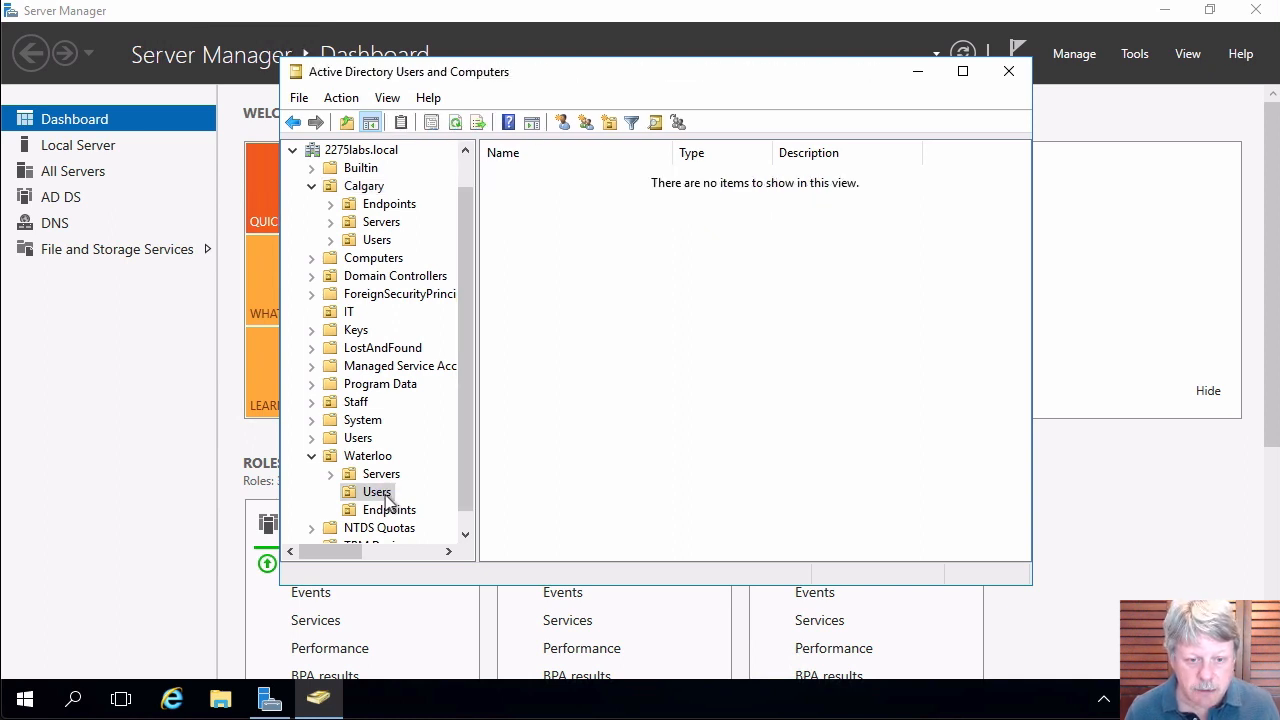
Start a new user in Waterloo's Users OU and enter the user's name details.
{"action": "right_click", "coordinate": [638, 304]}
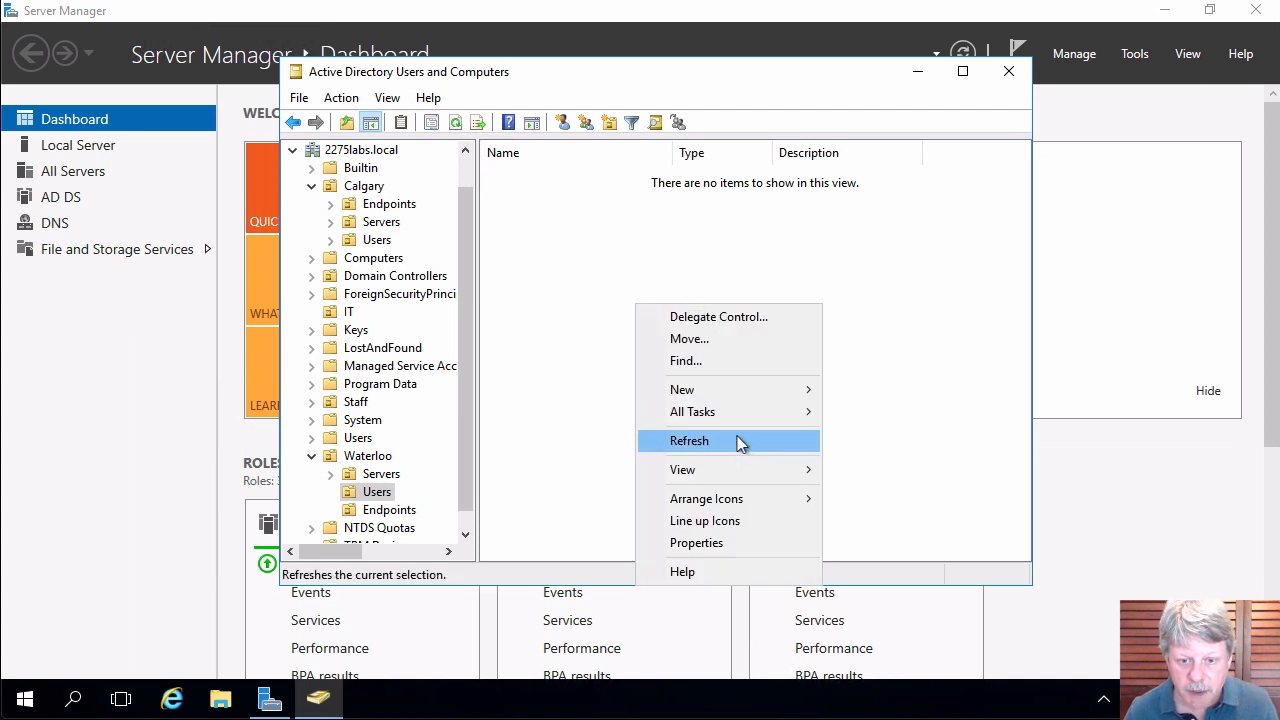
{"action": "mouse_move", "coordinate": [749, 390]}
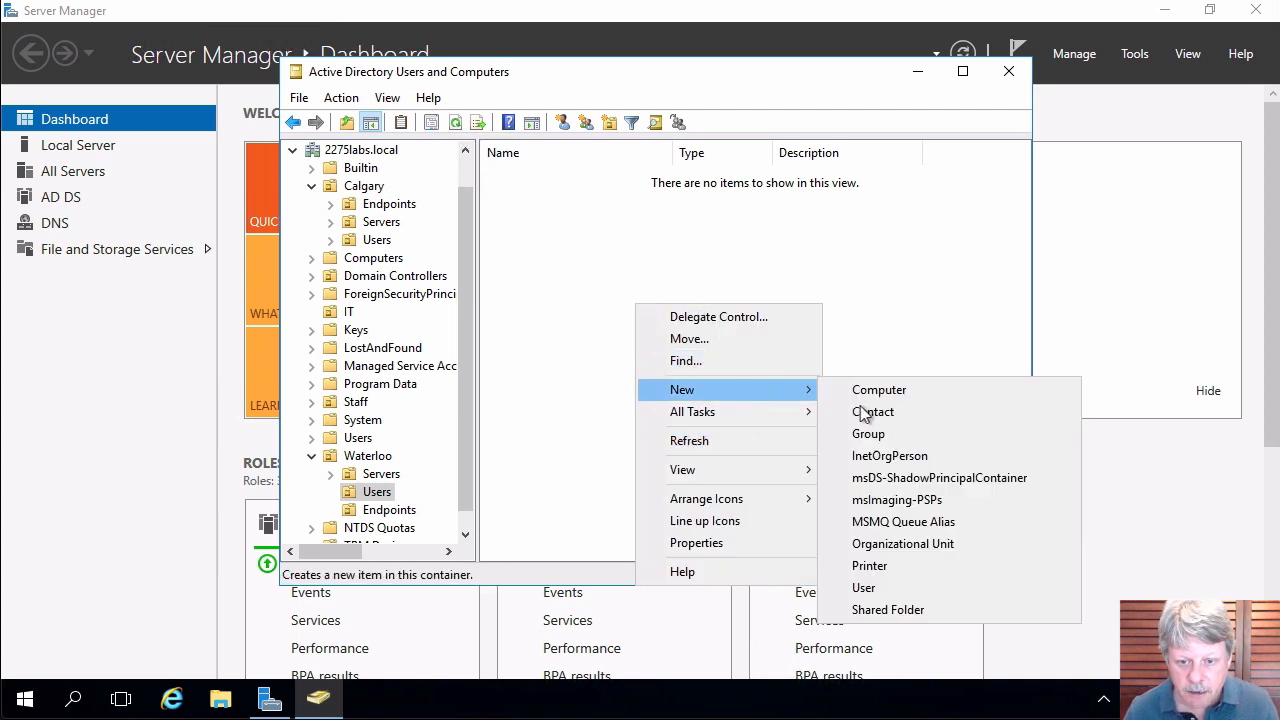
{"action": "left_click", "coordinate": [893, 587]}
{"action": "type", "text": "J"}
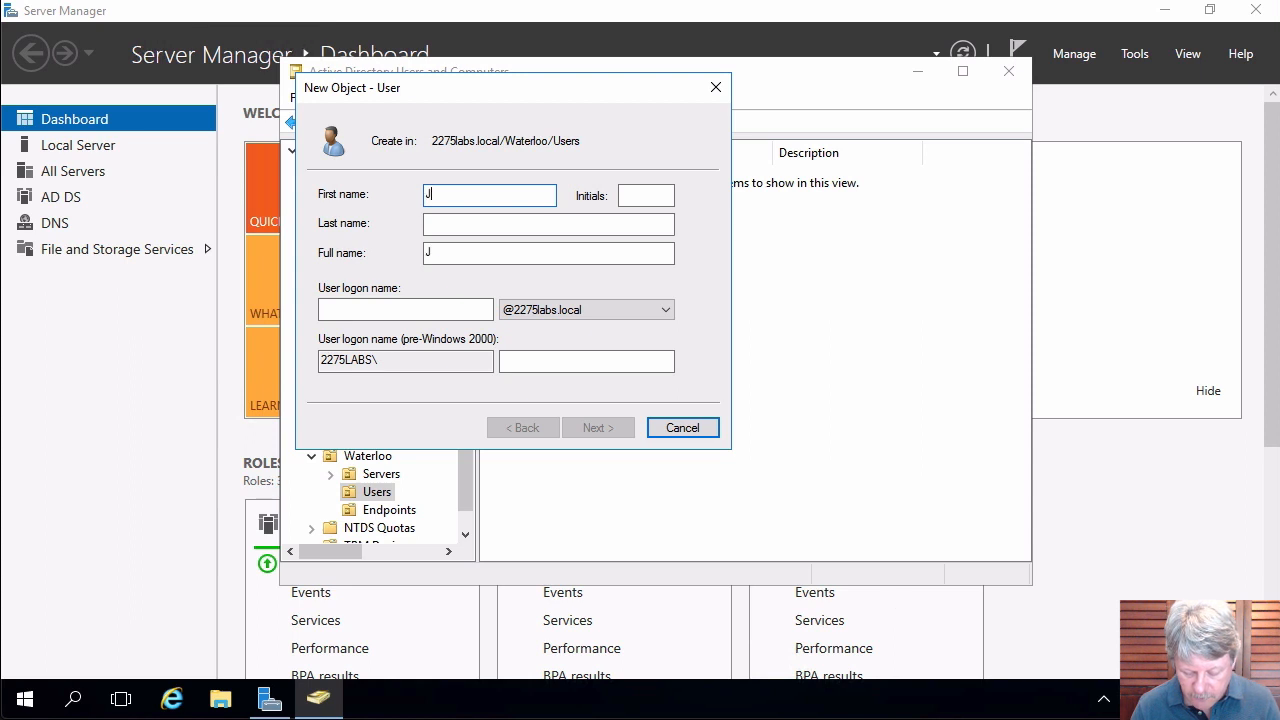
{"action": "type", "text": "oh"}
{"action": "key", "text": "BackSpace"}
{"action": "key", "text": "BackSpace"}
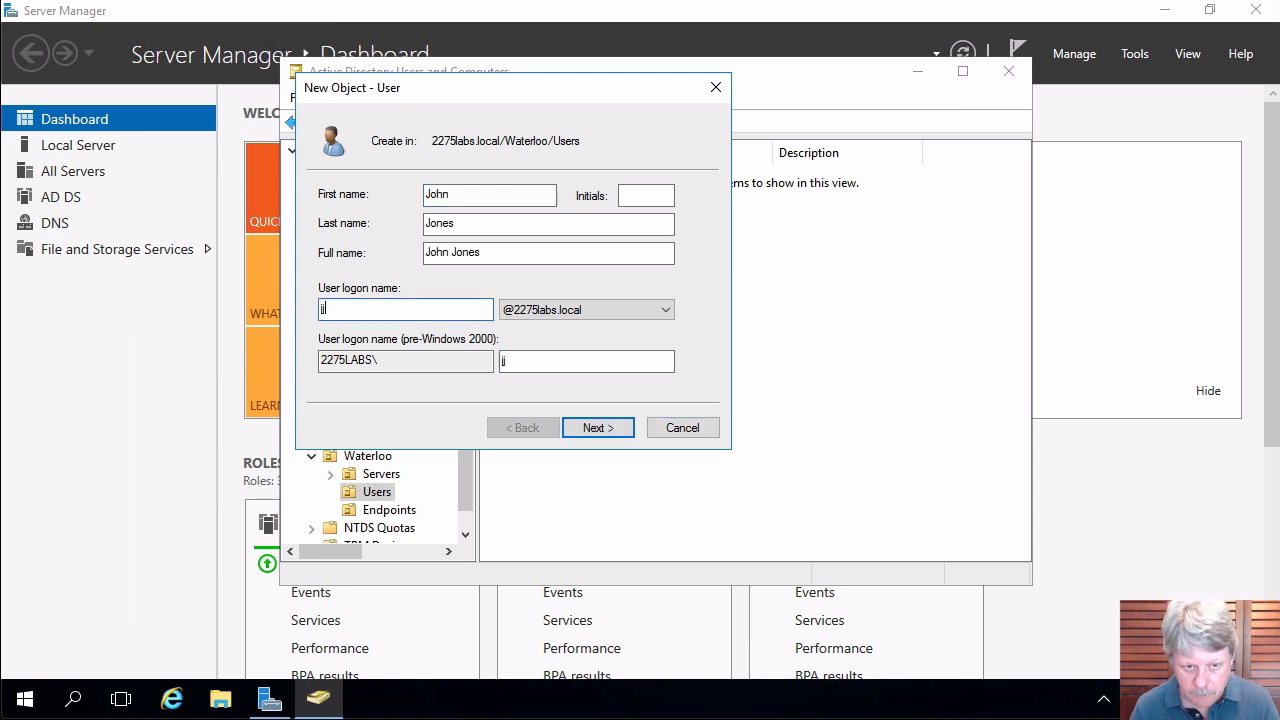
{"action": "type", "text": "ones"}
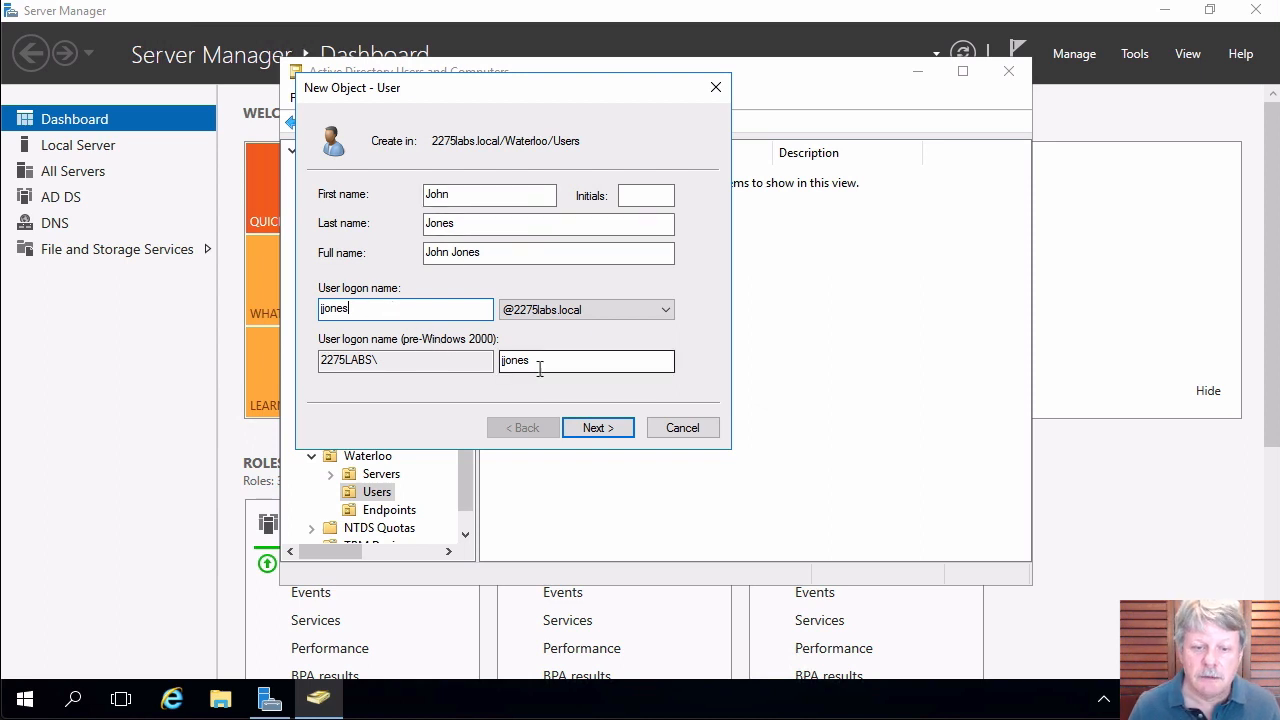
{"action": "left_click", "coordinate": [598, 427]}
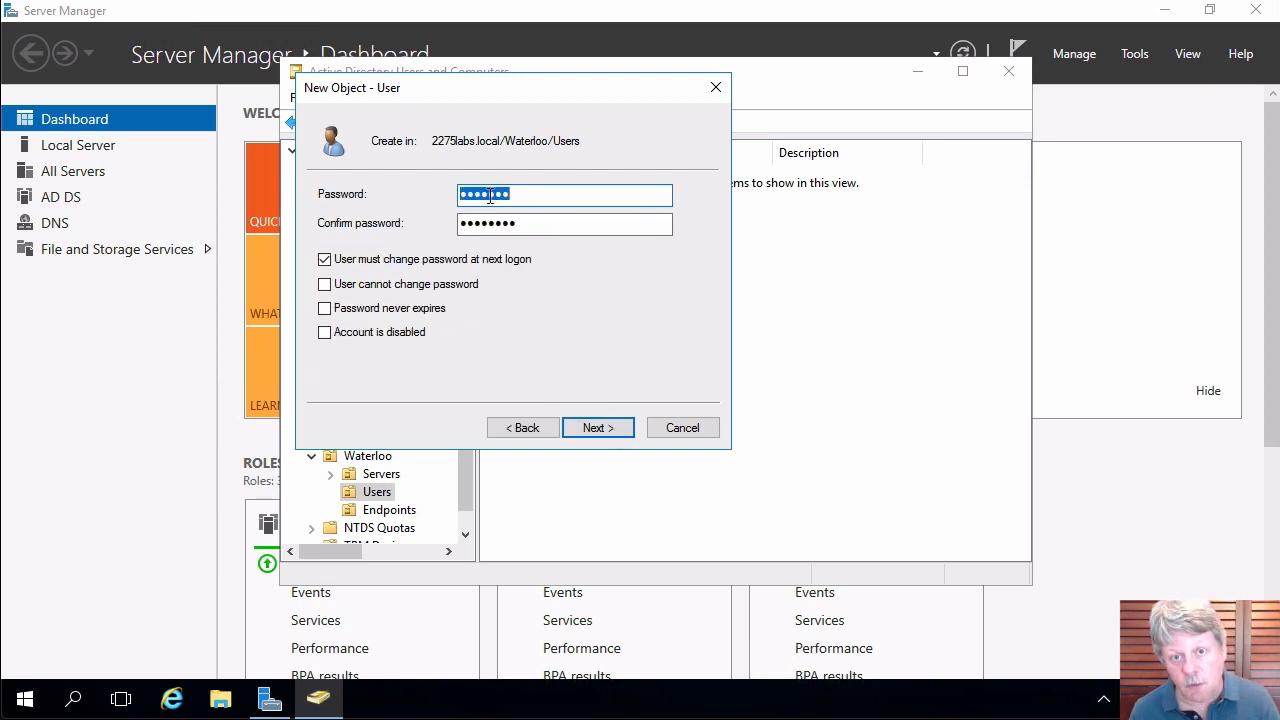
Set the account password, clear 'must change at next logon', tick 'never expires', and finish.
{"action": "type", "text": "Pa$$w0r"}
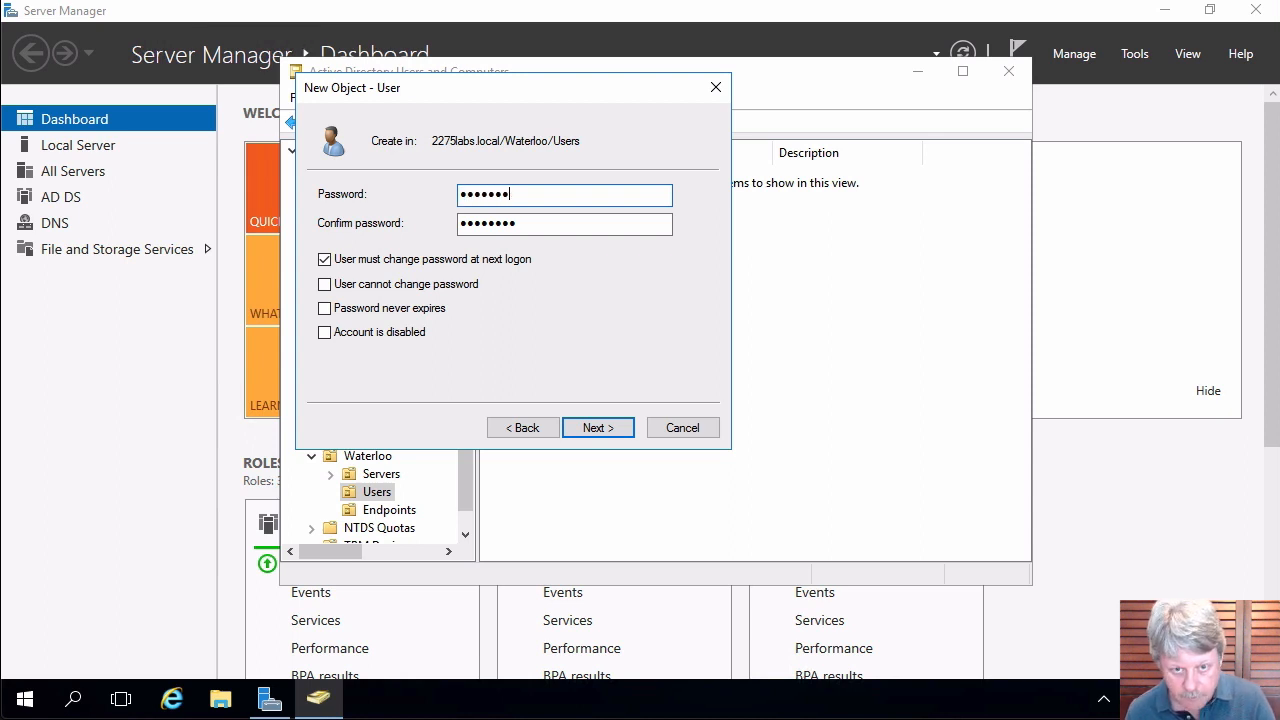
{"action": "type", "text": "d"}
{"action": "key", "text": "Tab"}
{"action": "type", "text": "Pa$$w0rd"}
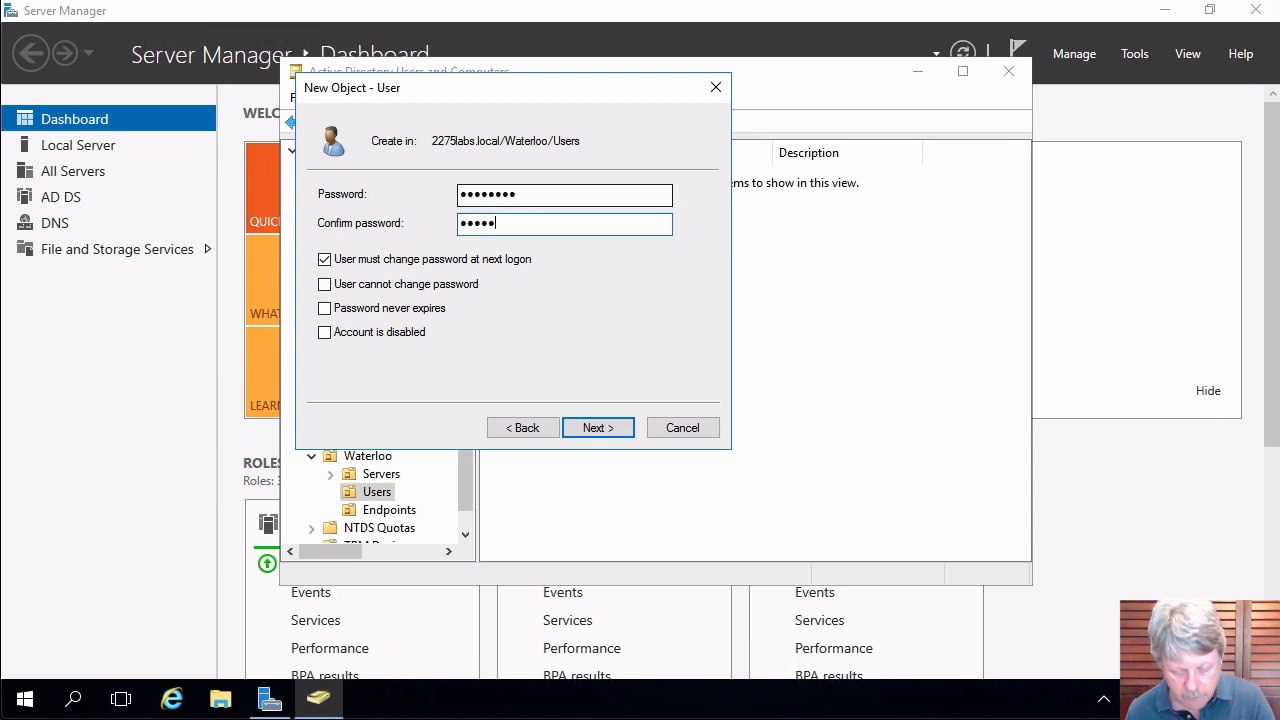
{"action": "left_click", "coordinate": [401, 265]}
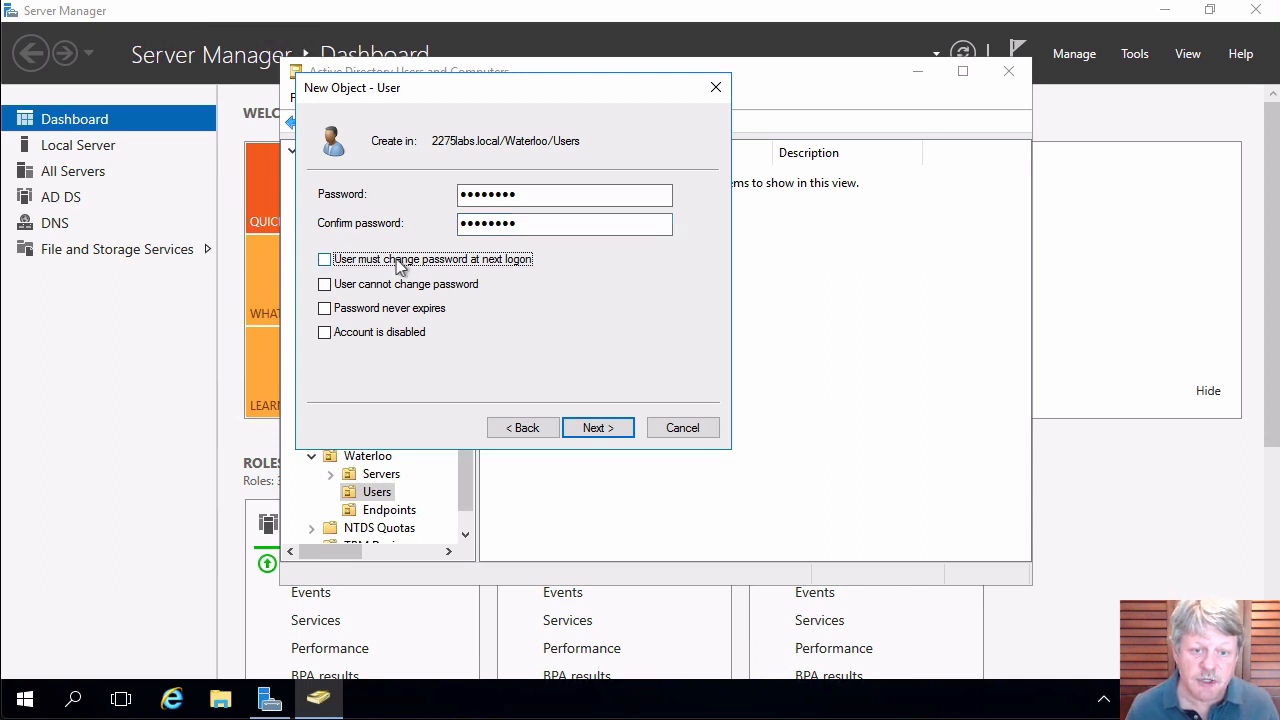
{"action": "left_click", "coordinate": [352, 313]}
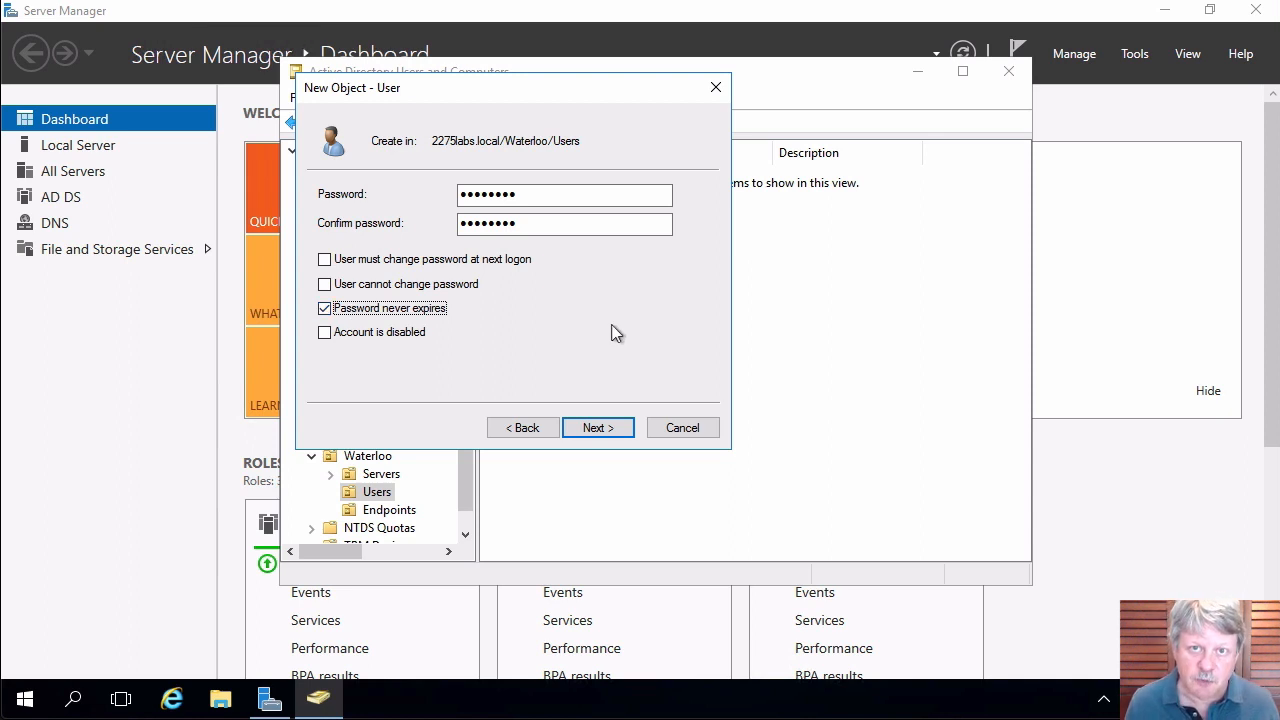
{"action": "left_click", "coordinate": [597, 429]}
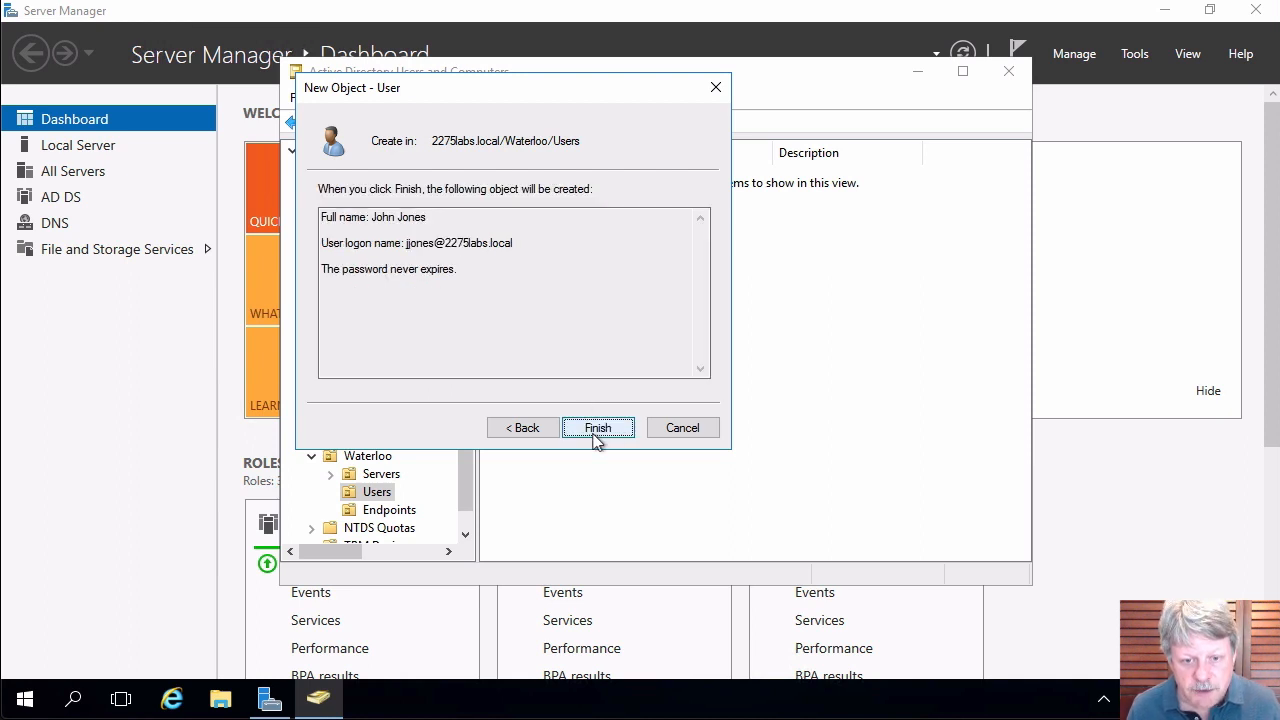
{"action": "left_click", "coordinate": [597, 428]}
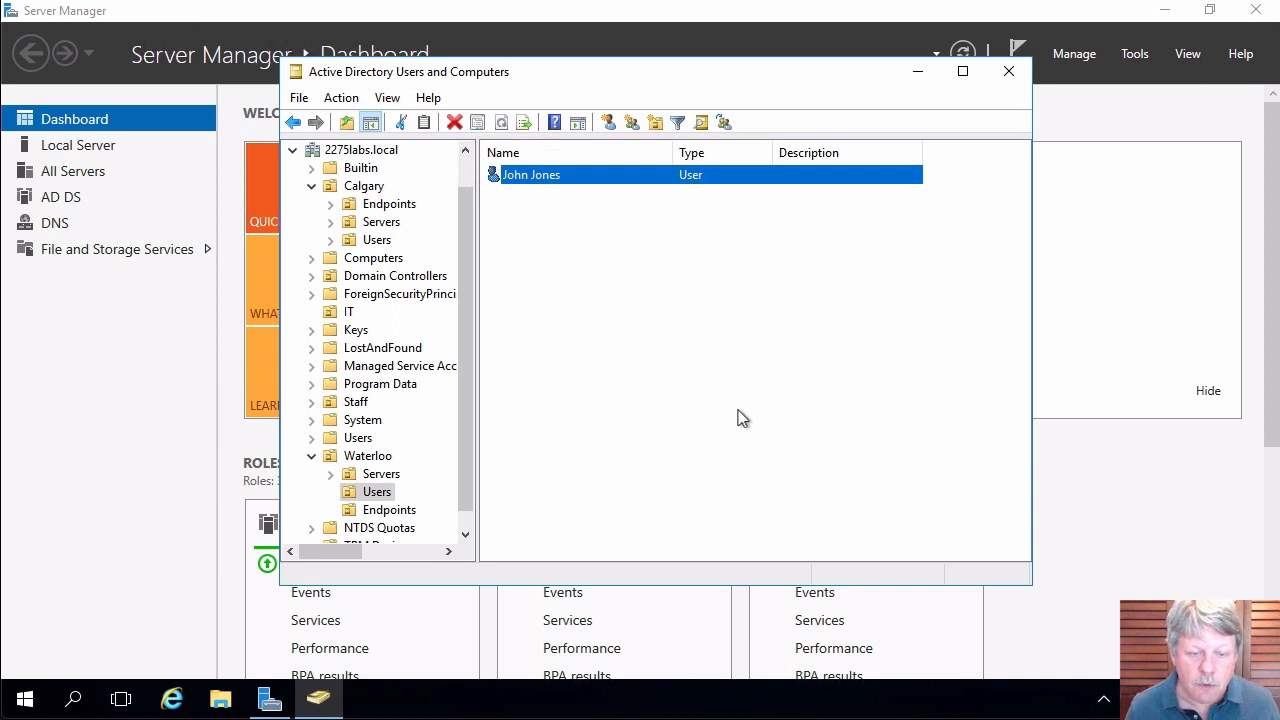
Start a new user in the IT OU, entering first name, last name and logon name.
{"action": "left_click", "coordinate": [350, 312]}
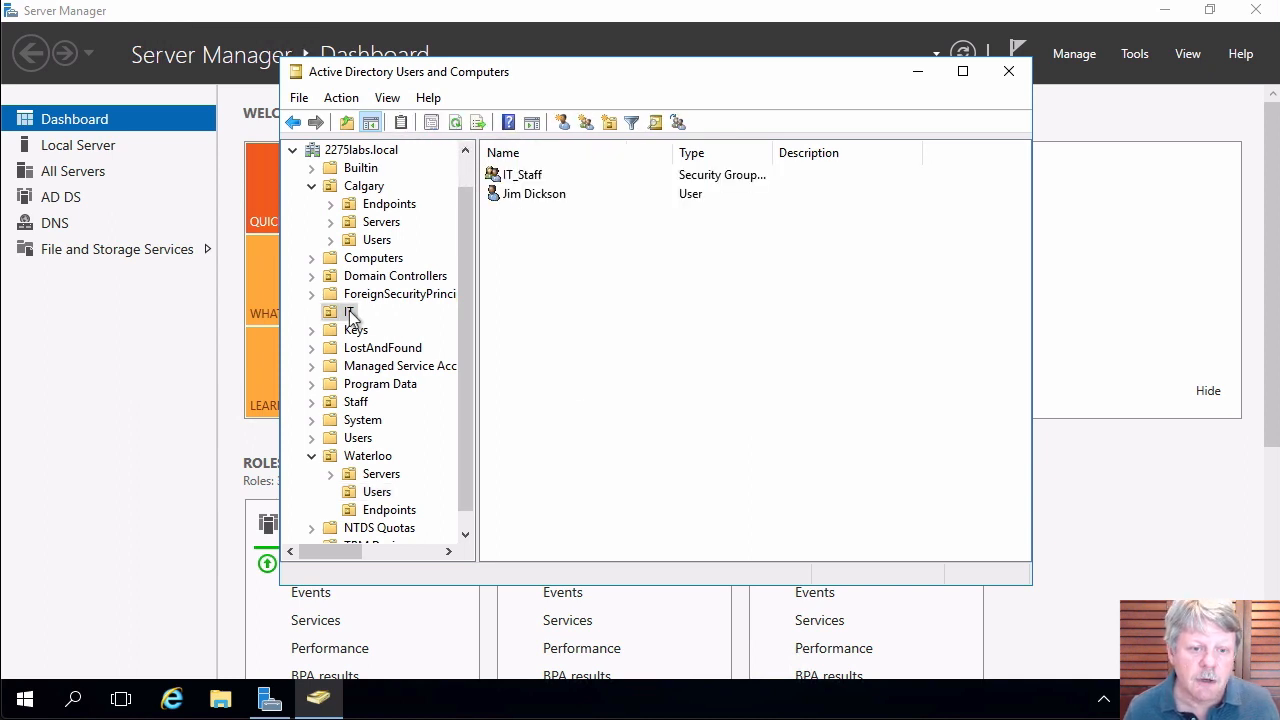
{"action": "right_click", "coordinate": [564, 313]}
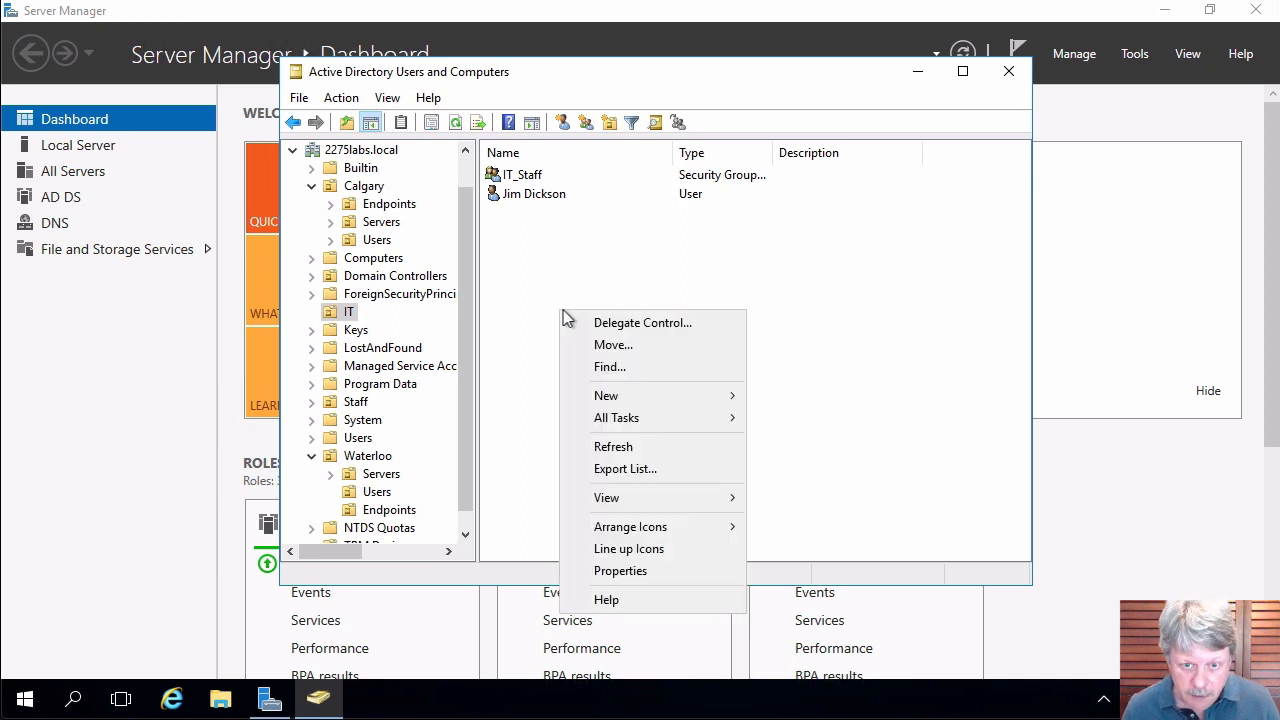
{"action": "mouse_move", "coordinate": [636, 395]}
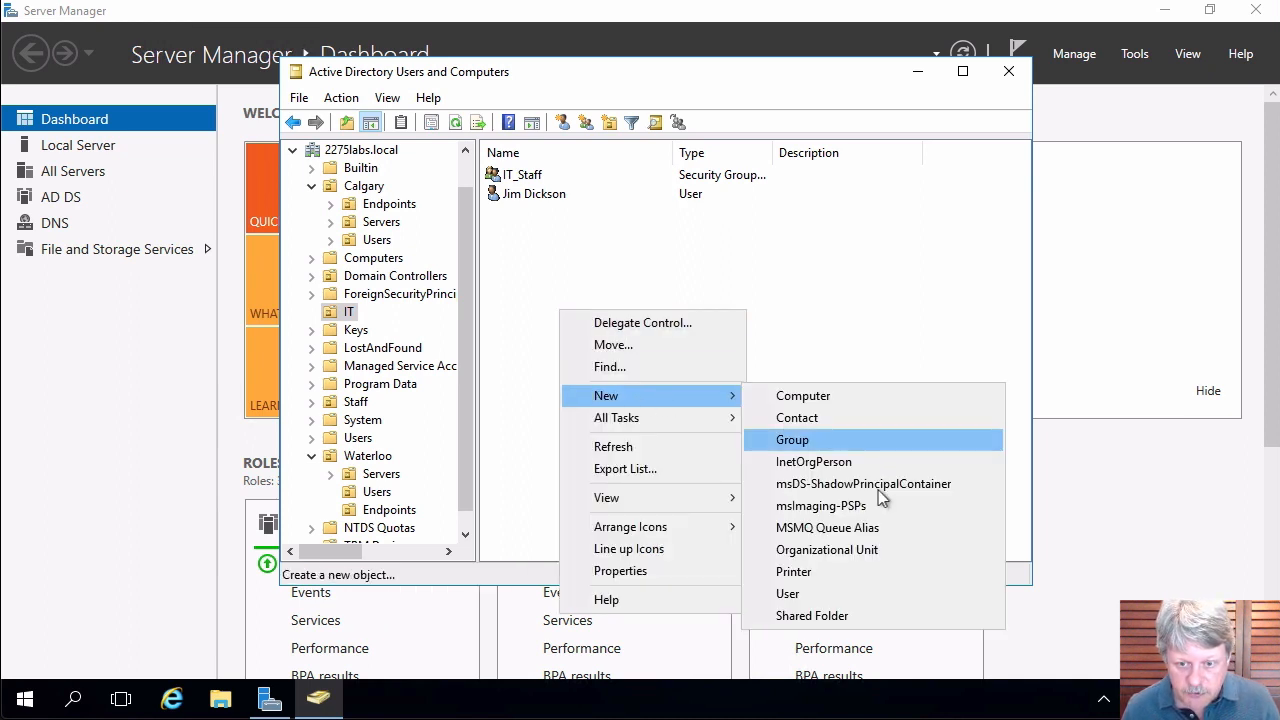
{"action": "left_click", "coordinate": [815, 594]}
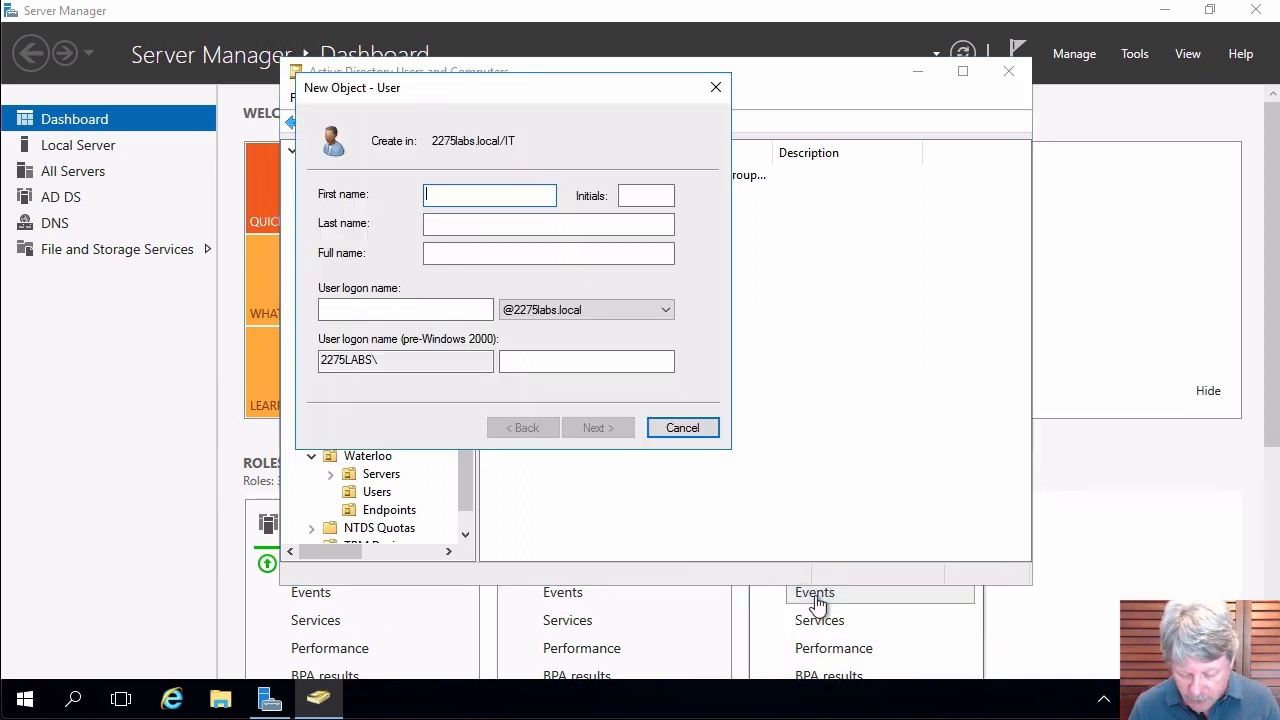
{"action": "key", "text": "Tab"}
{"action": "key", "text": "Tab"}
{"action": "key", "text": "Tab"}
{"action": "key", "text": "Tab"}
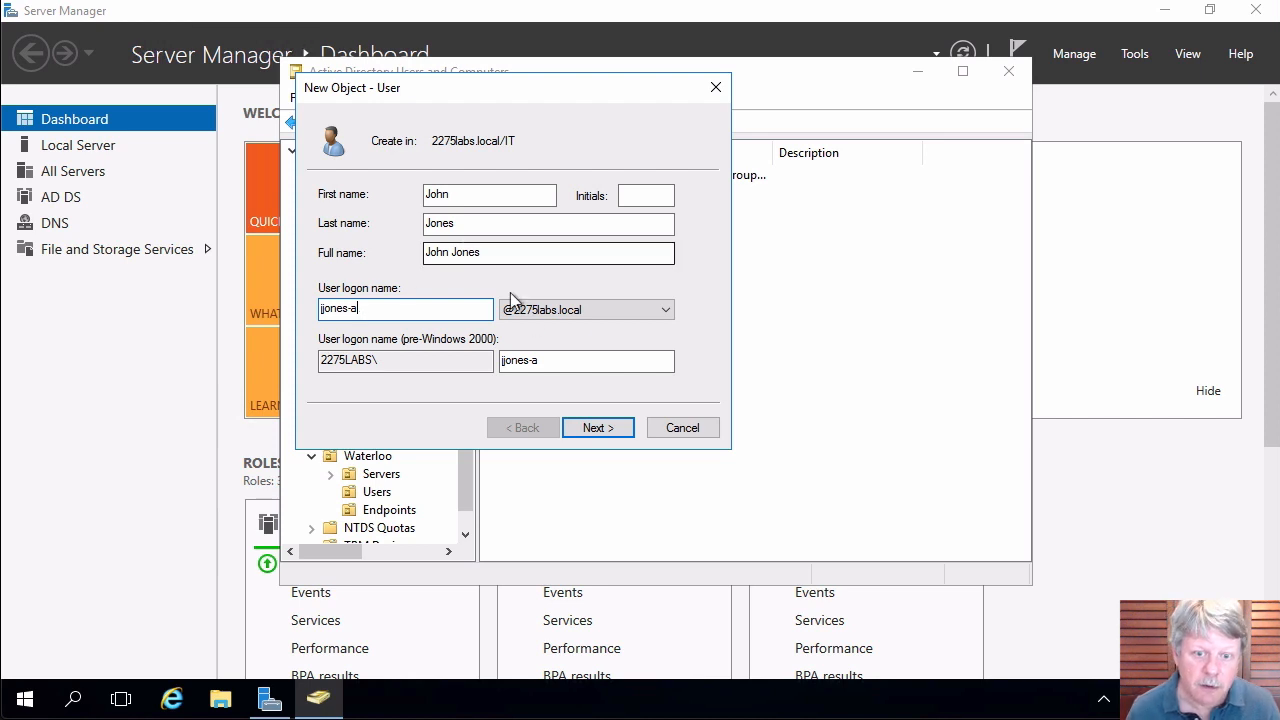
{"action": "left_click", "coordinate": [611, 432]}
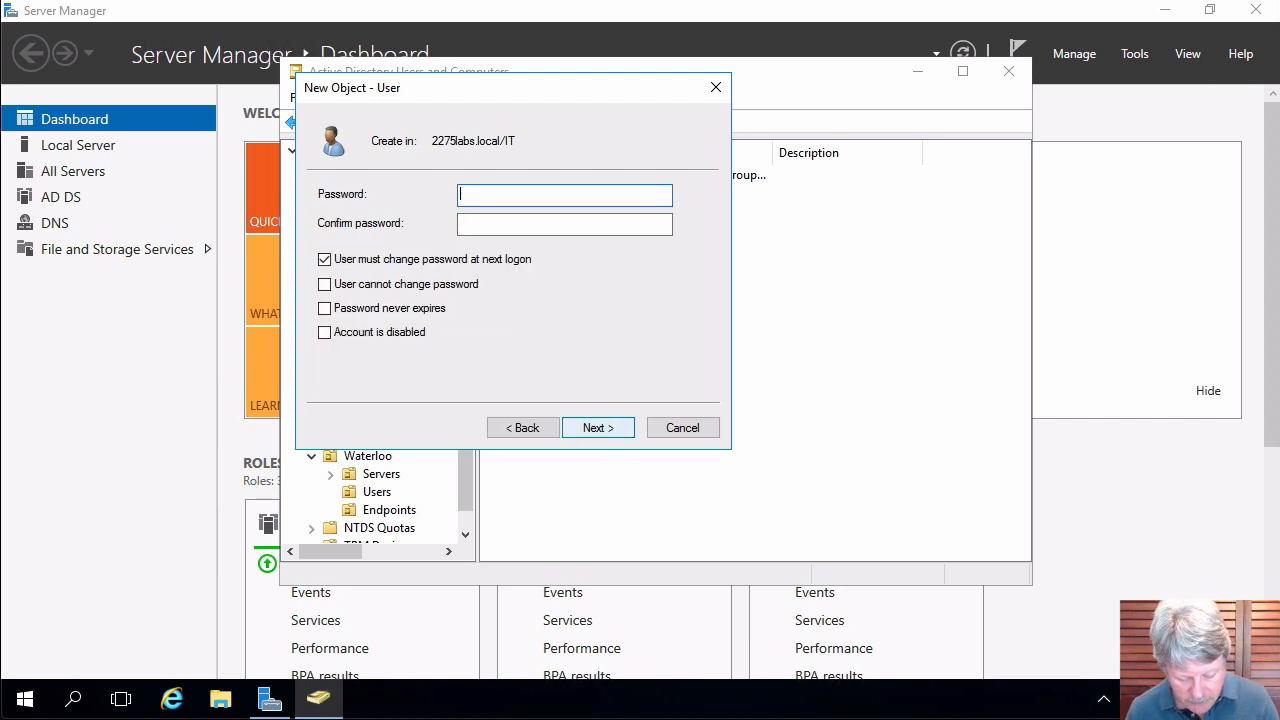
Set and confirm the password, no forced change at logon, never expires, and finish.
{"action": "type", "text": "Pa$$w0rd"}
{"action": "key", "text": "Tab"}
{"action": "type", "text": "Pa$$w0rd"}
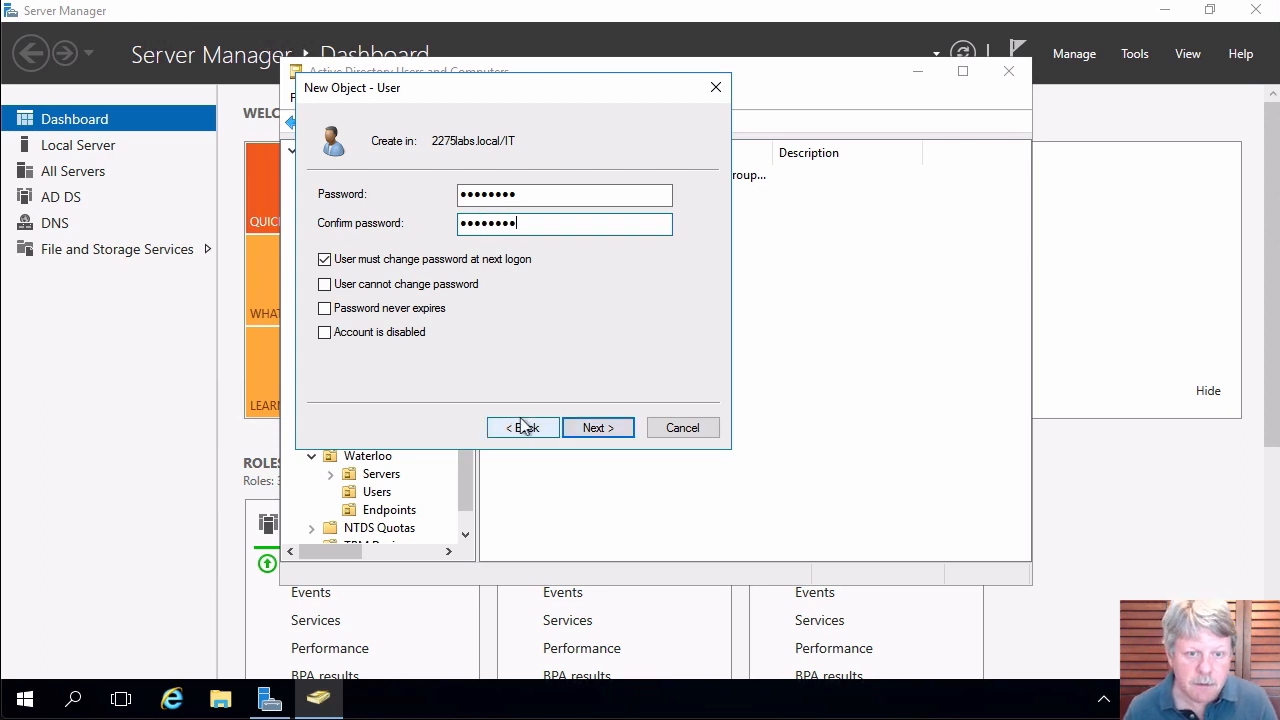
{"action": "left_click", "coordinate": [358, 262]}
{"action": "left_click", "coordinate": [350, 310]}
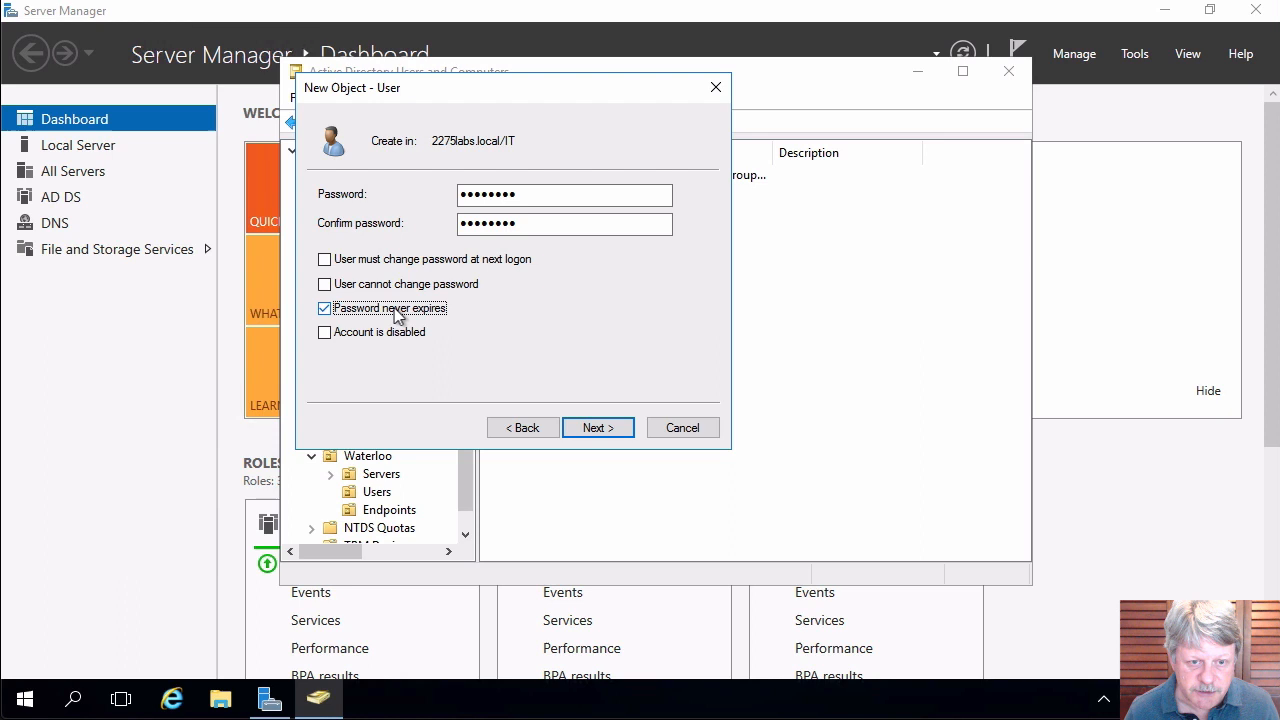
{"action": "left_click", "coordinate": [598, 428]}
{"action": "left_click", "coordinate": [598, 428]}
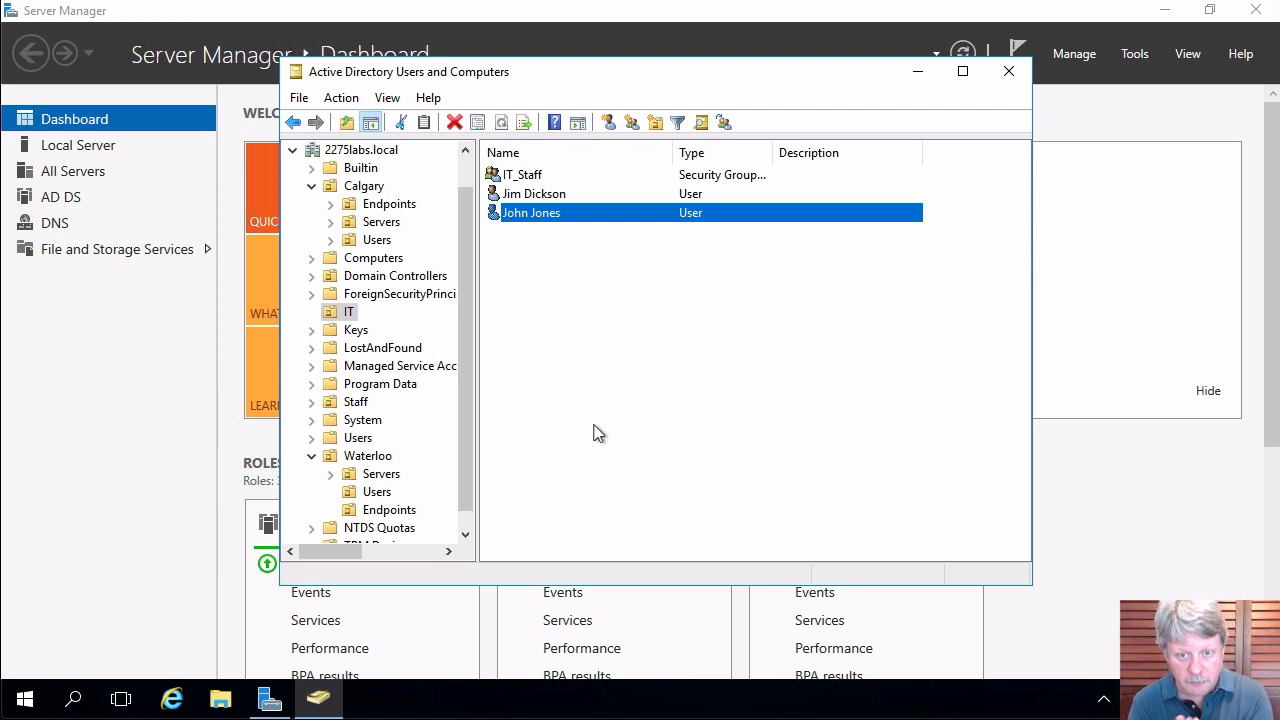
{"action": "left_click", "coordinate": [610, 347]}
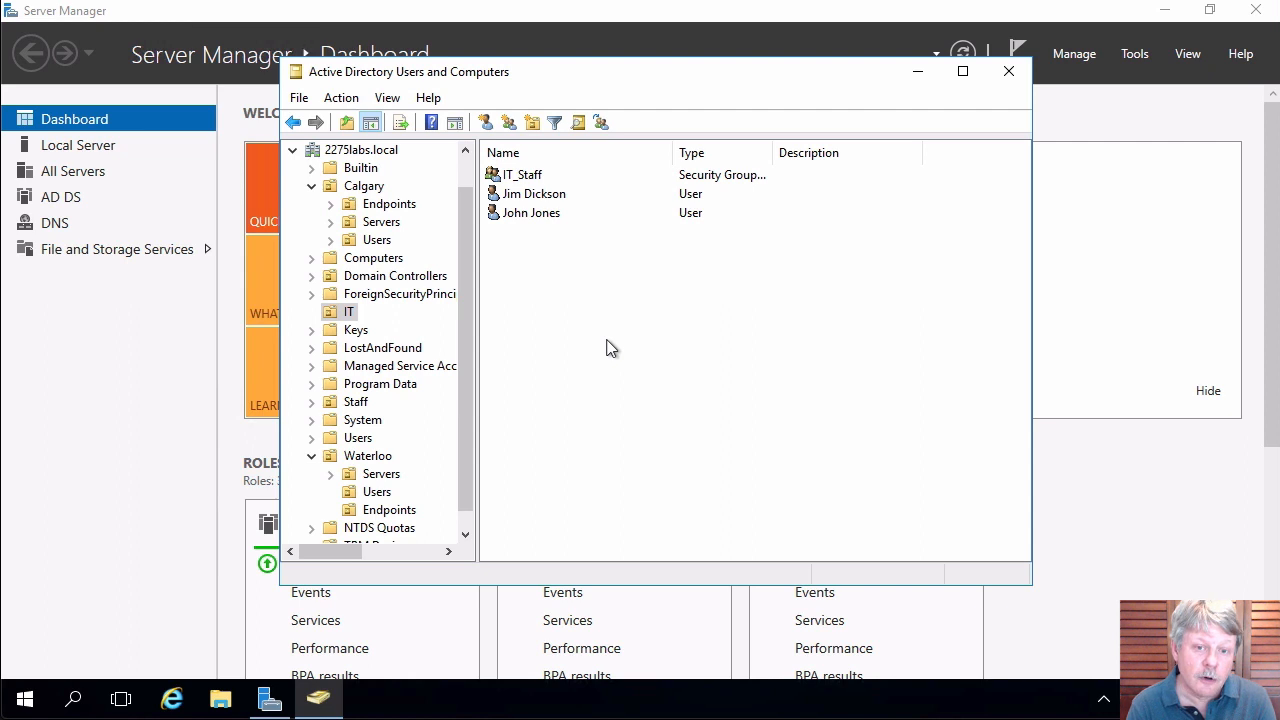
Create the Service_Desk_Admins_Junior global security group in IT.
{"action": "right_click", "coordinate": [568, 296]}
{"action": "mouse_move", "coordinate": [652, 382]}
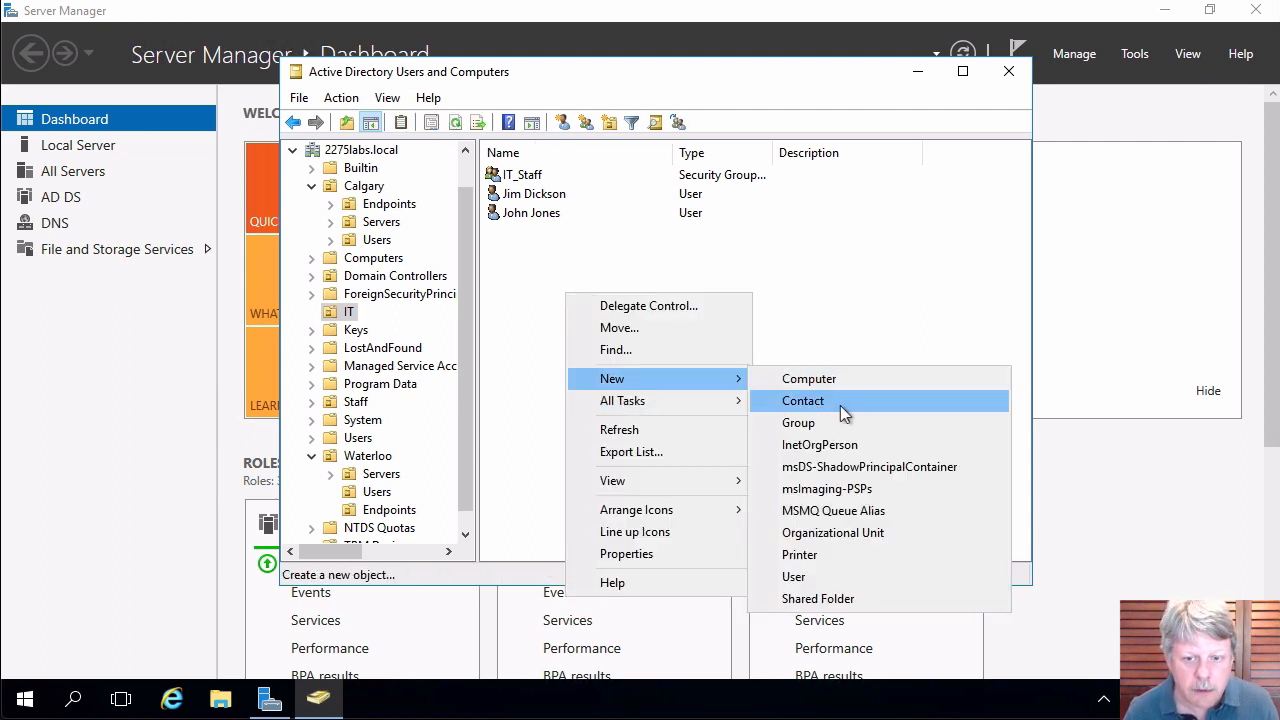
{"action": "left_click", "coordinate": [832, 423]}
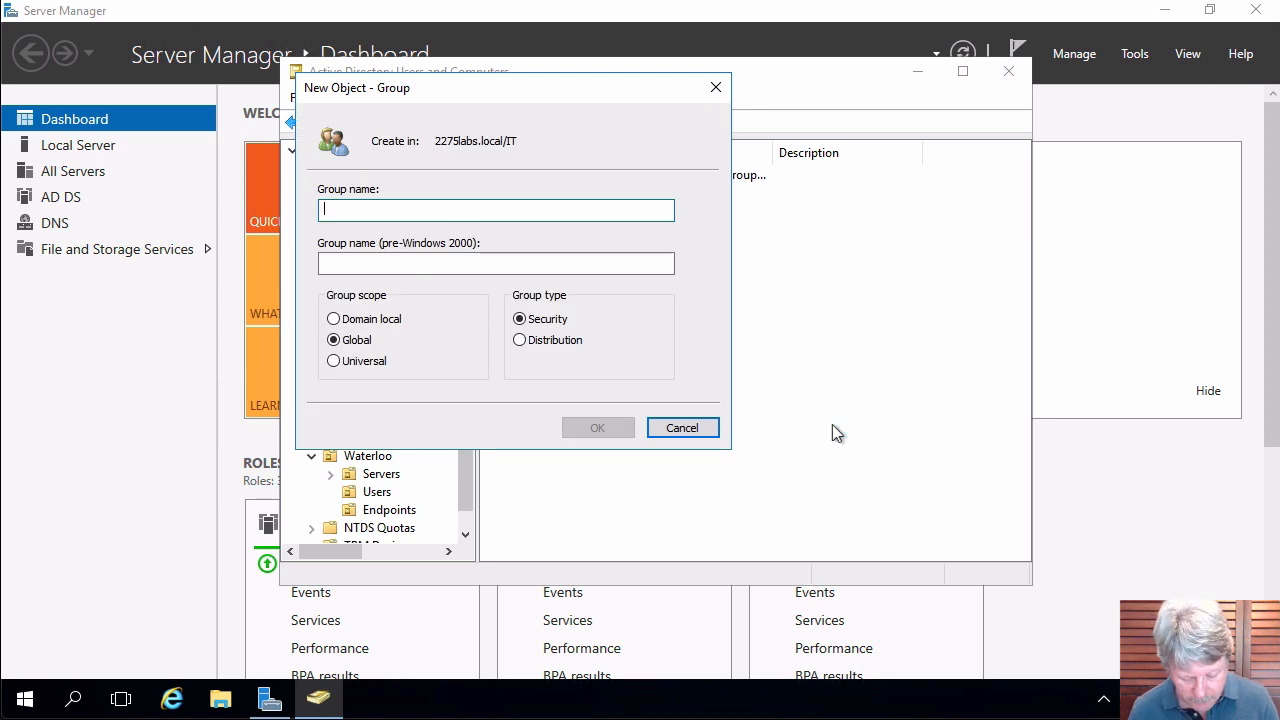
{"action": "type", "text": "Service_Desk_Admins_Junior"}
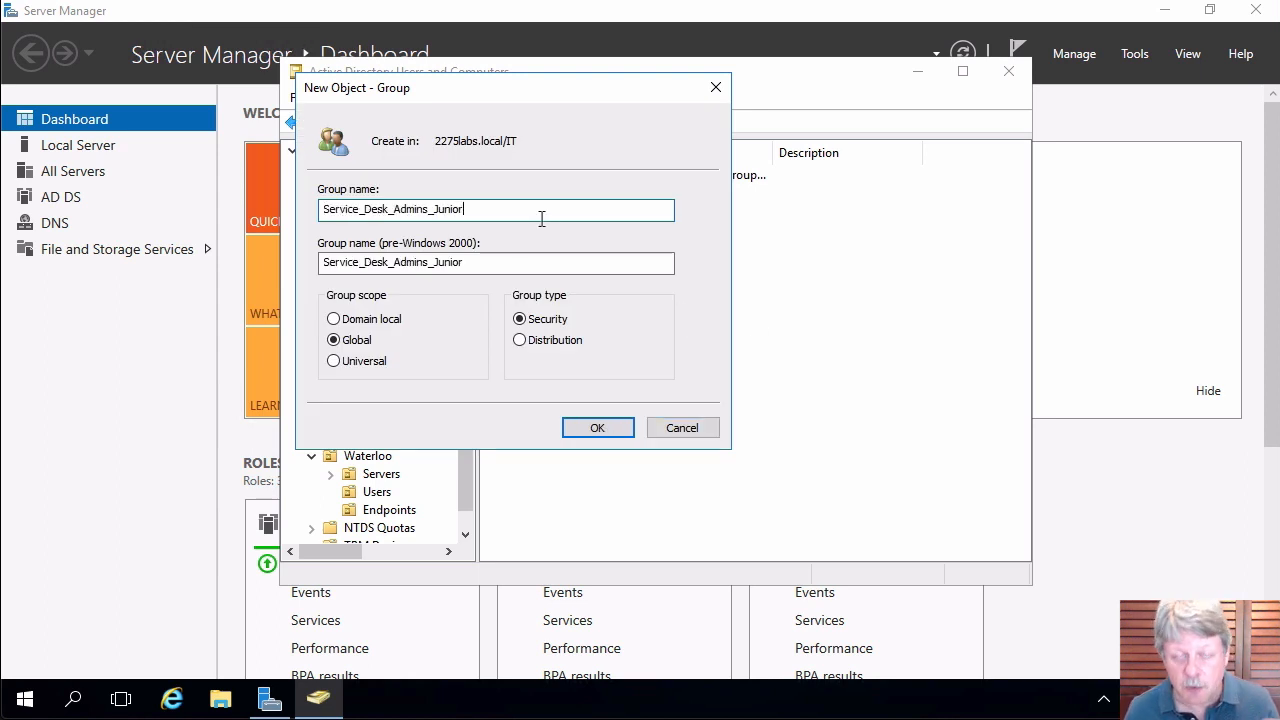
{"action": "left_click", "coordinate": [597, 428]}
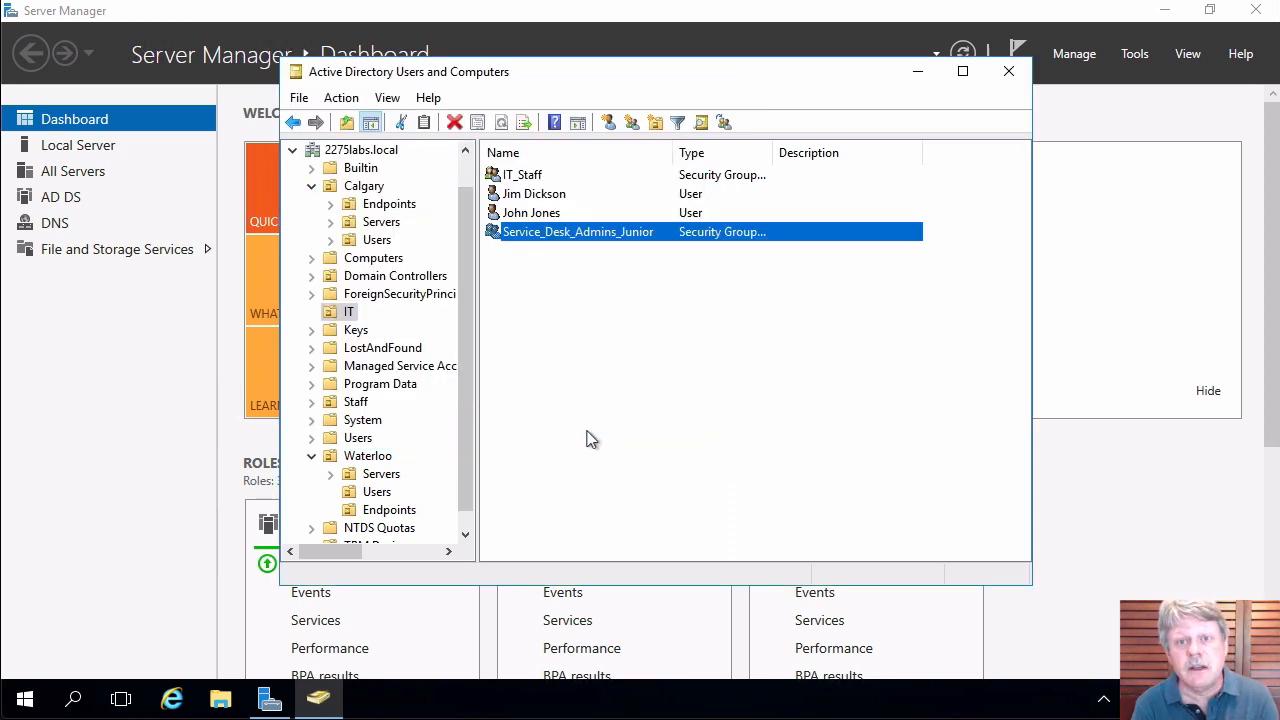
Begin the next Service_Desk_Admins group and auto-fit the Name column to show full names.
{"action": "right_click", "coordinate": [600, 346]}
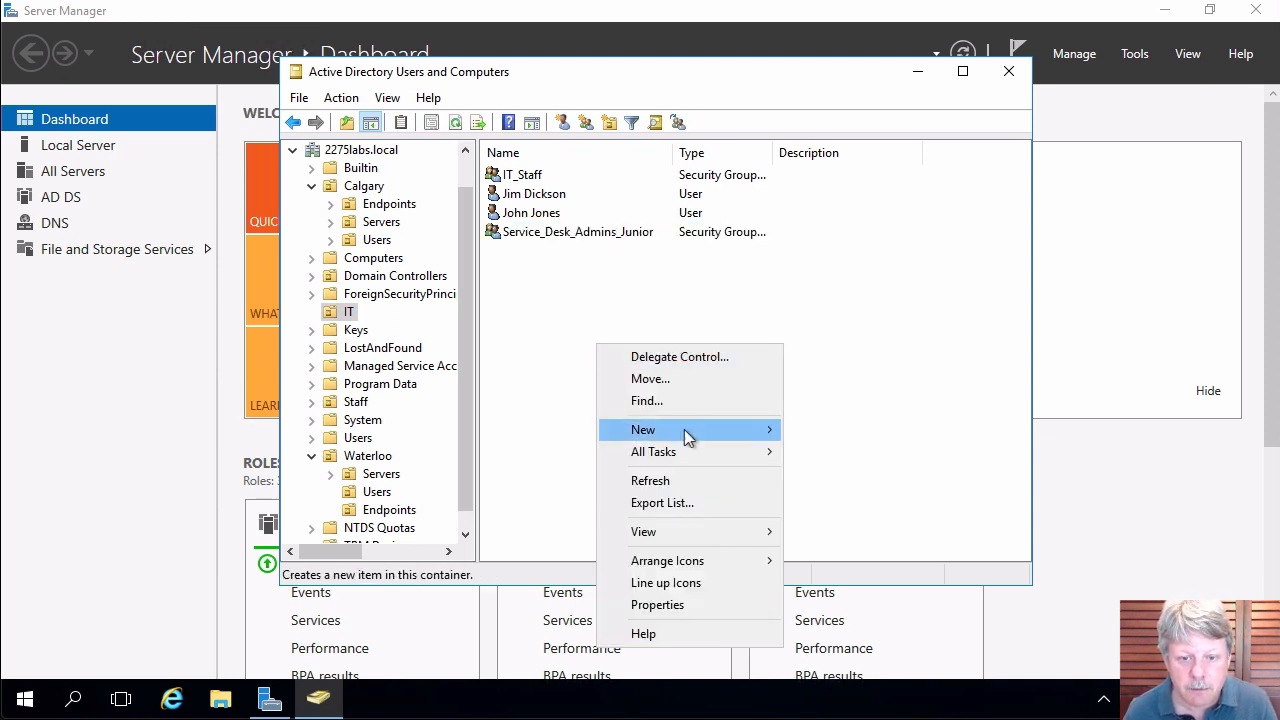
{"action": "mouse_move", "coordinate": [684, 429]}
{"action": "left_click", "coordinate": [872, 475]}
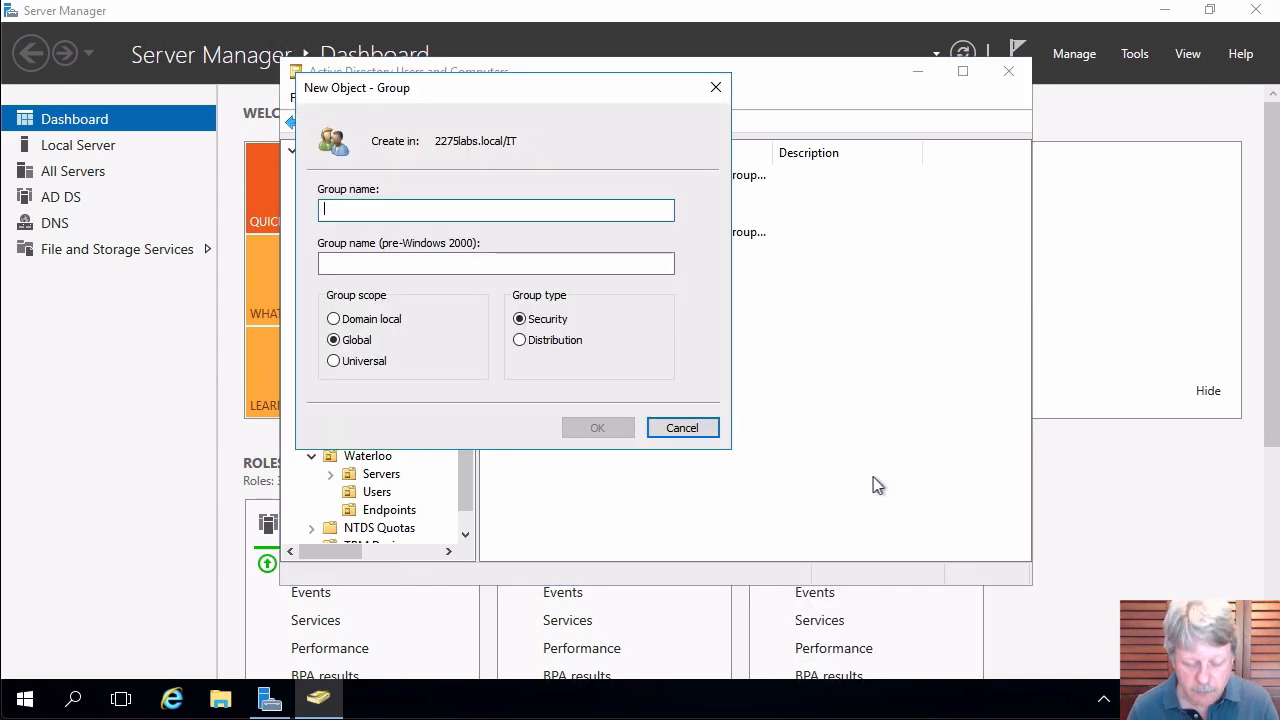
{"action": "type", "text": "S"}
{"action": "type", "text": "e"}
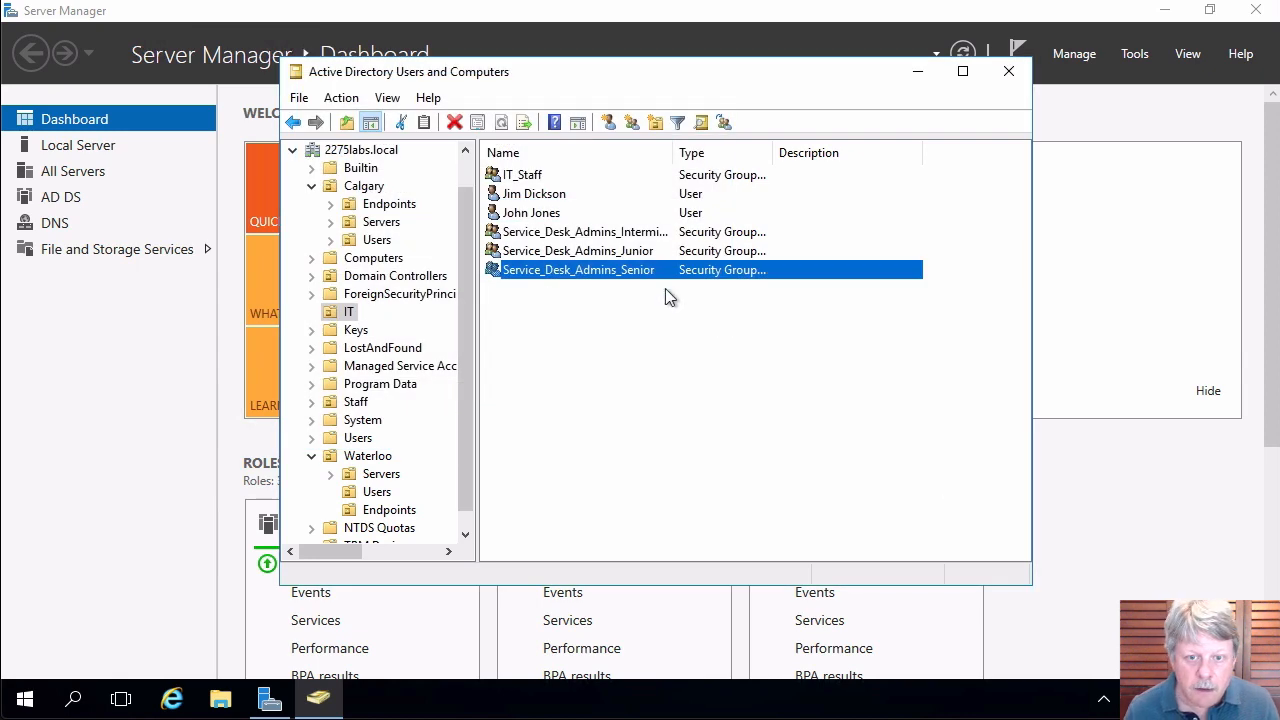
{"action": "double_click", "coordinate": [678, 160]}
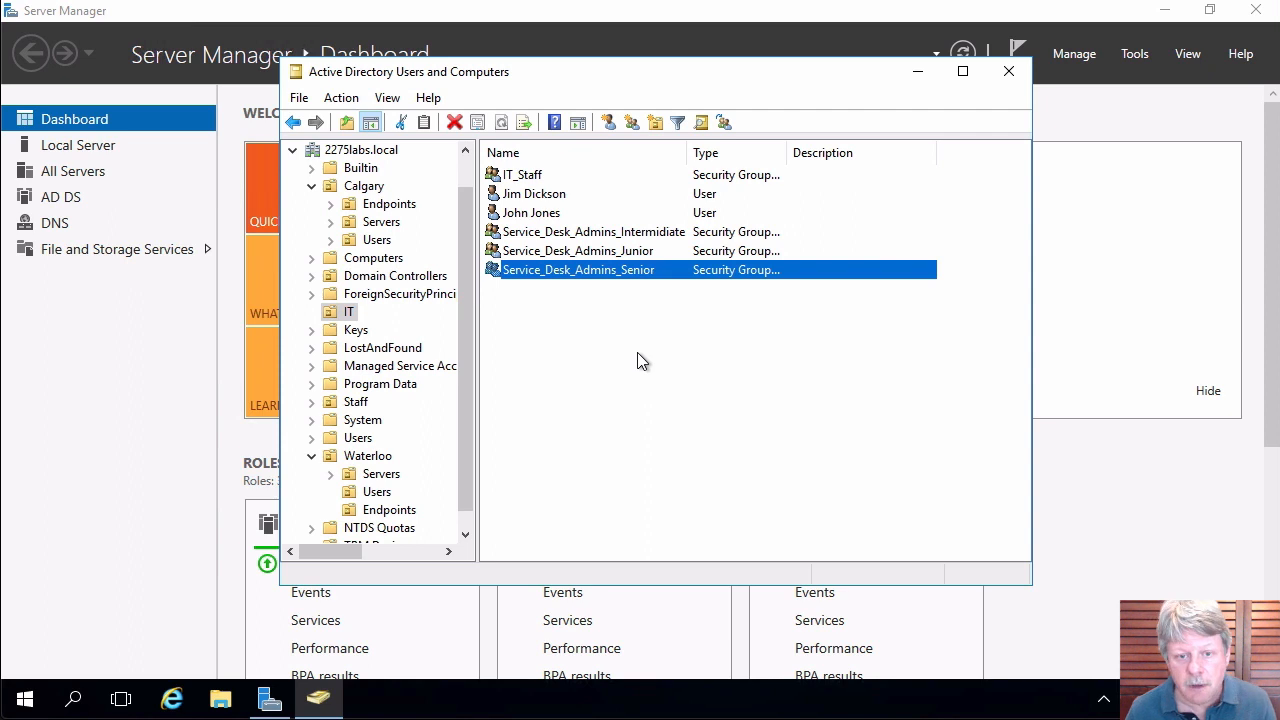
Add the new IT user to the Service_Desk_Admins_Senior group via a 'serv' name search.
{"action": "right_click", "coordinate": [531, 215]}
{"action": "left_click", "coordinate": [579, 249]}
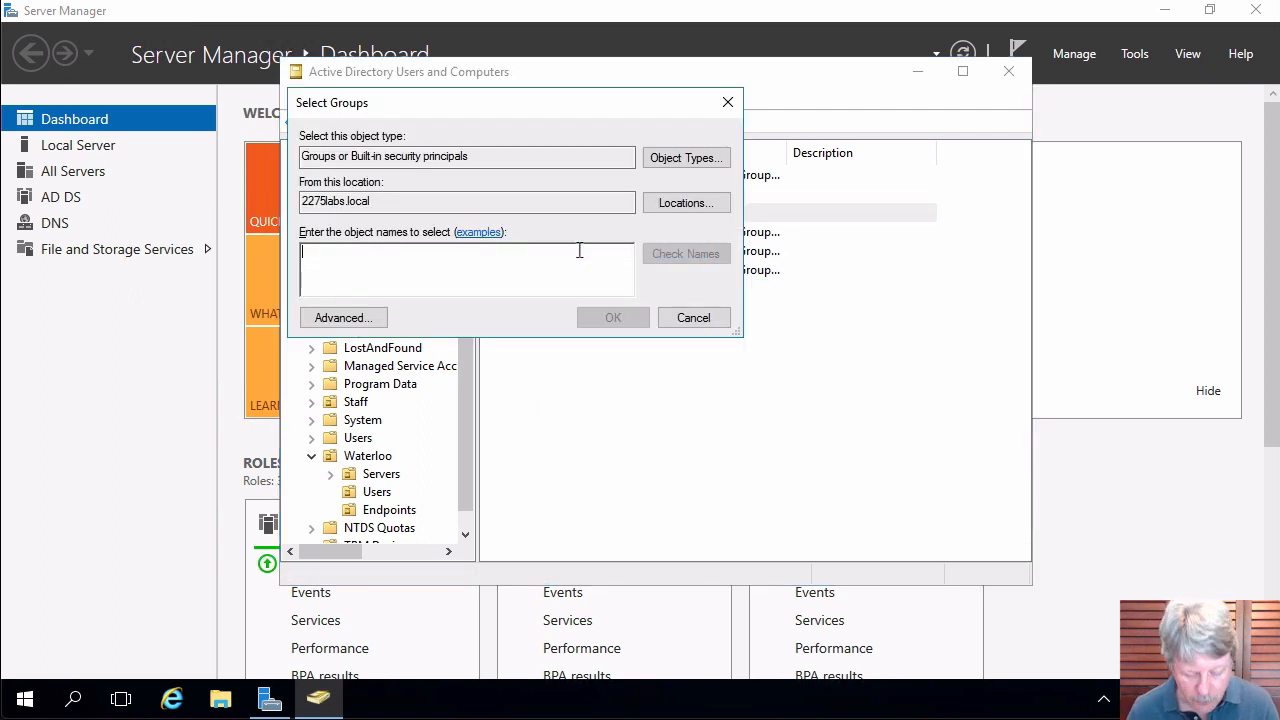
{"action": "type", "text": "serv"}
{"action": "key", "text": "Return"}
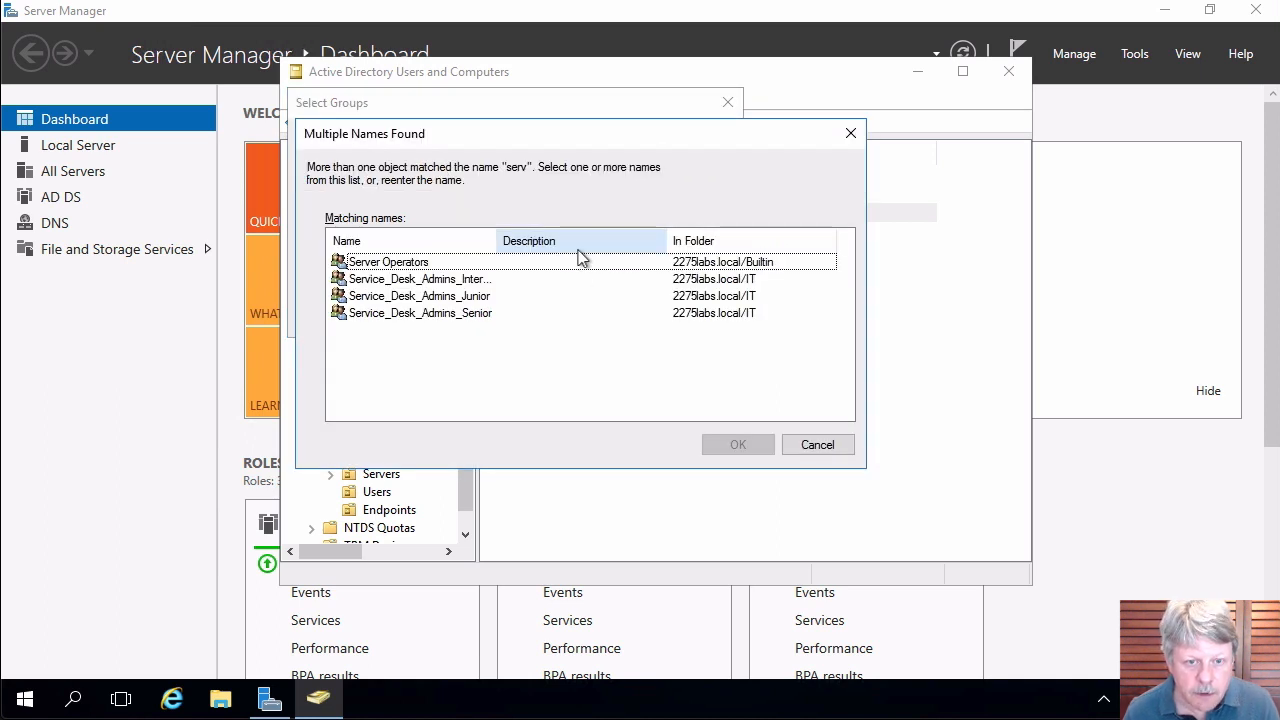
{"action": "double_click", "coordinate": [498, 241]}
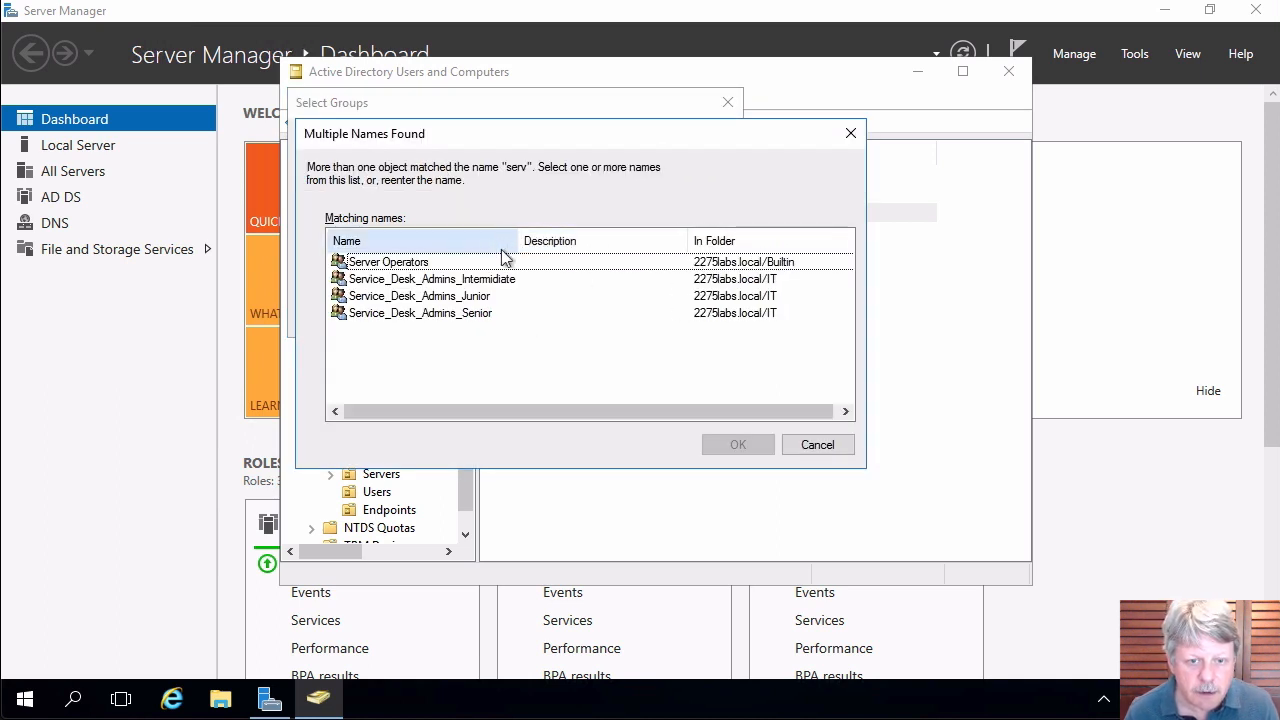
{"action": "double_click", "coordinate": [475, 314]}
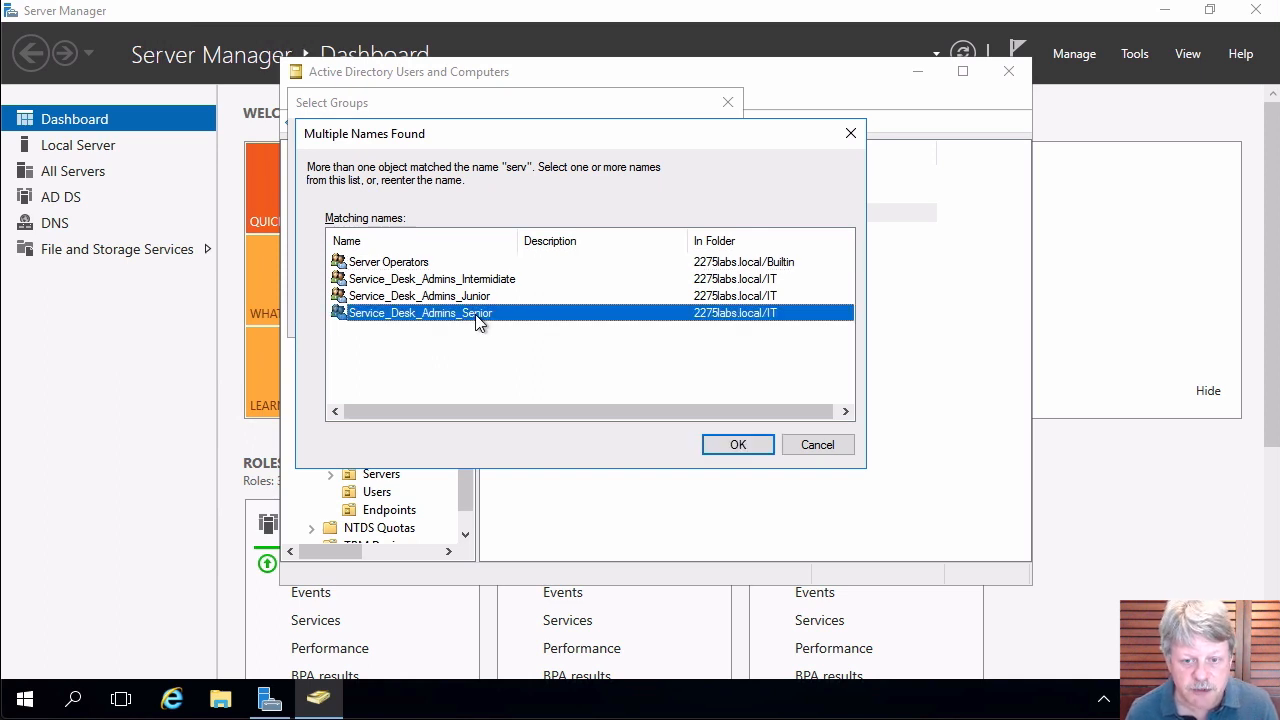
{"action": "left_click", "coordinate": [786, 424]}
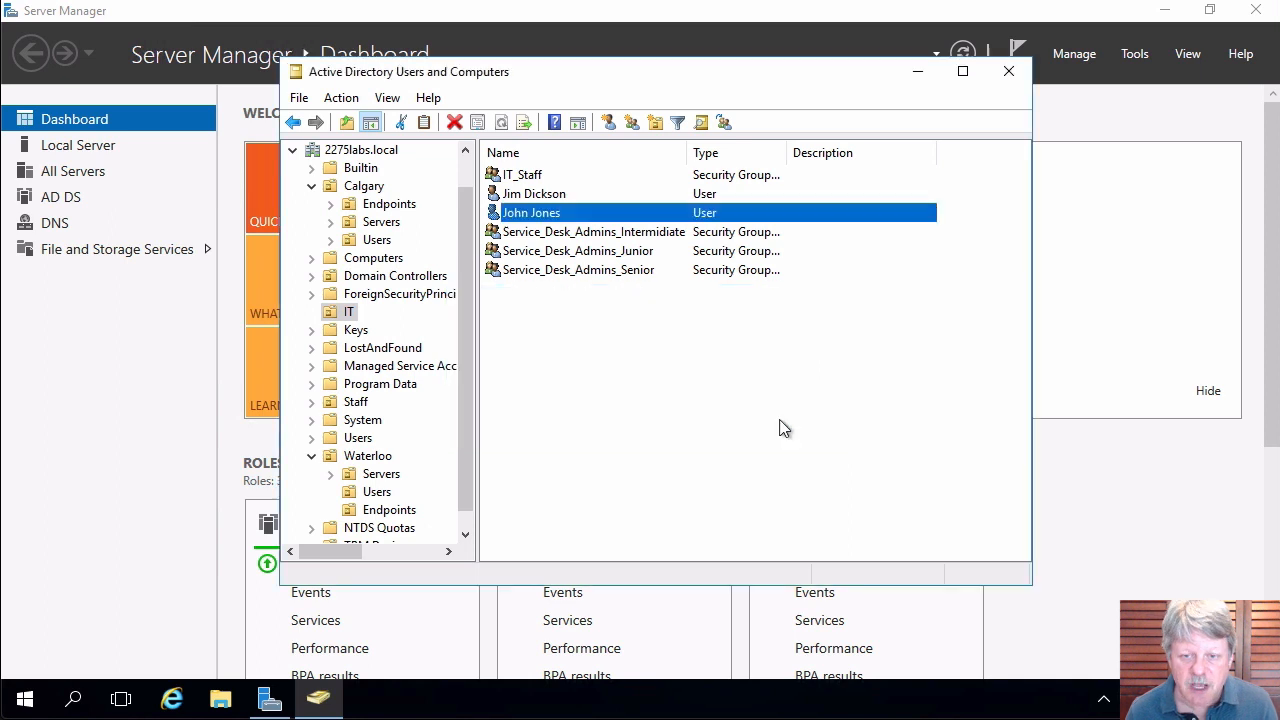
Confirm on the user's Member Of tab that Service_Desk_Admins_Senior is listed, then cancel.
{"action": "double_click", "coordinate": [526, 213]}
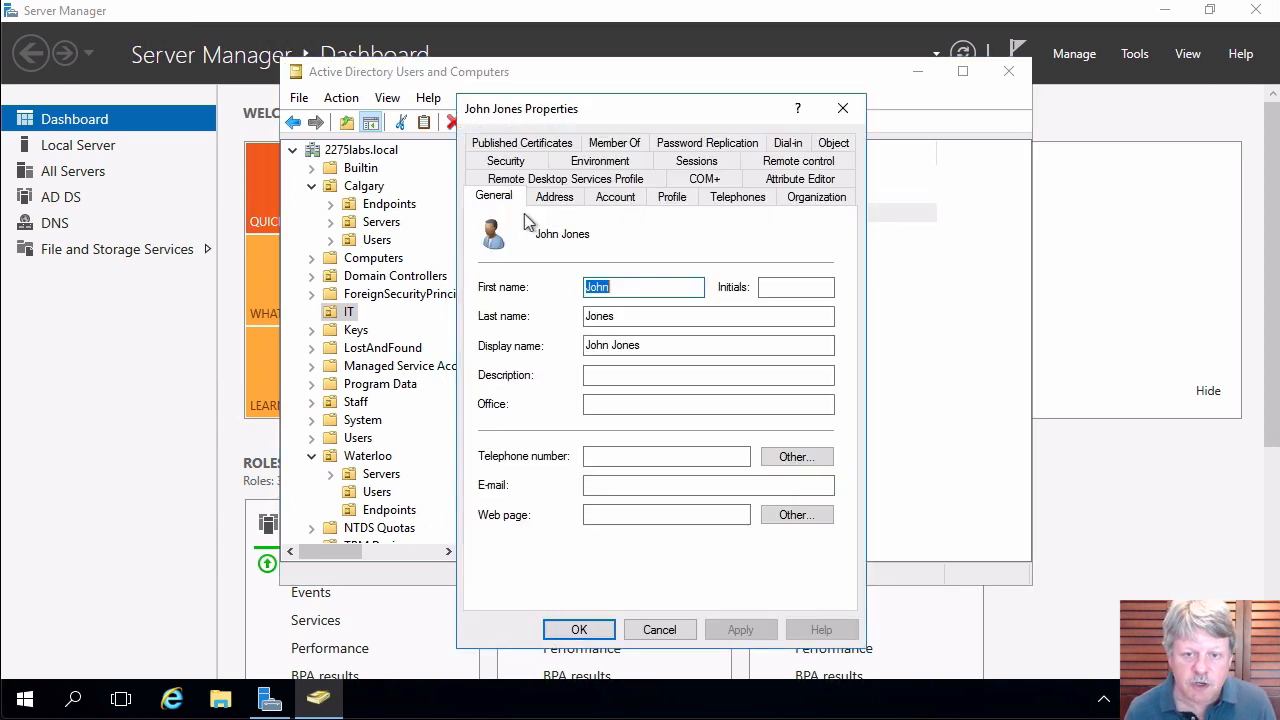
{"action": "left_click", "coordinate": [624, 141]}
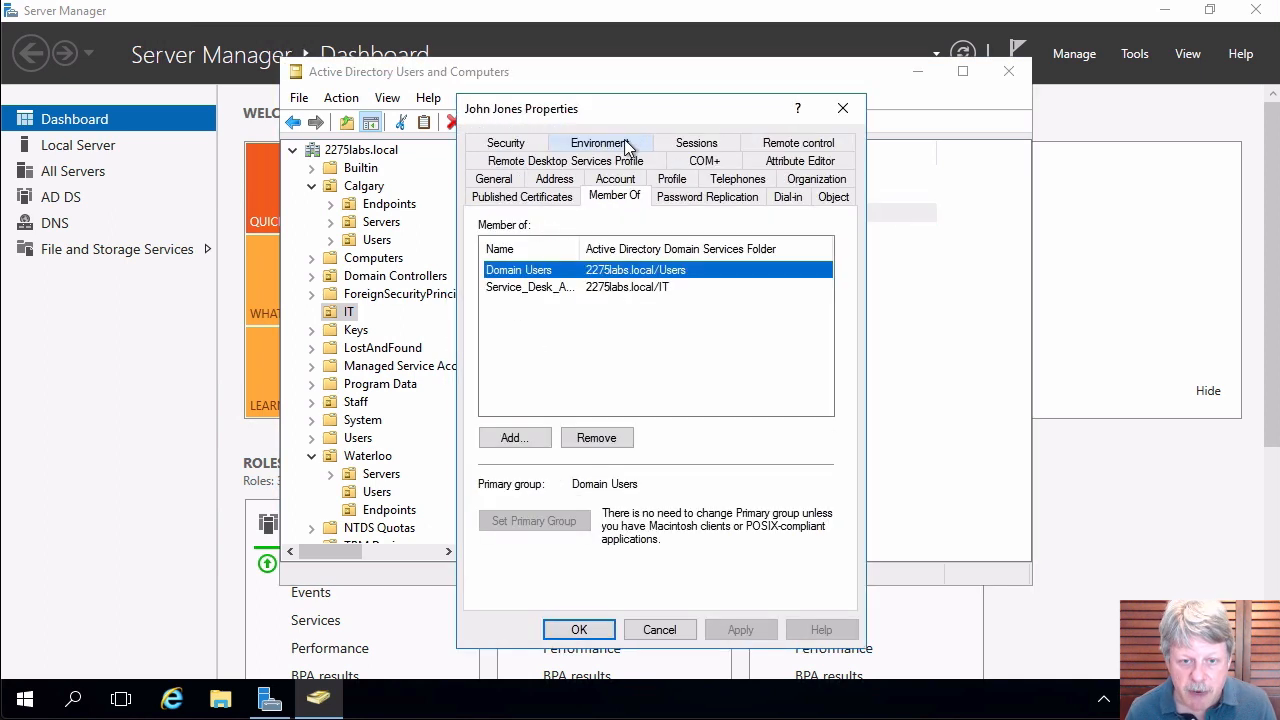
{"action": "double_click", "coordinate": [584, 249]}
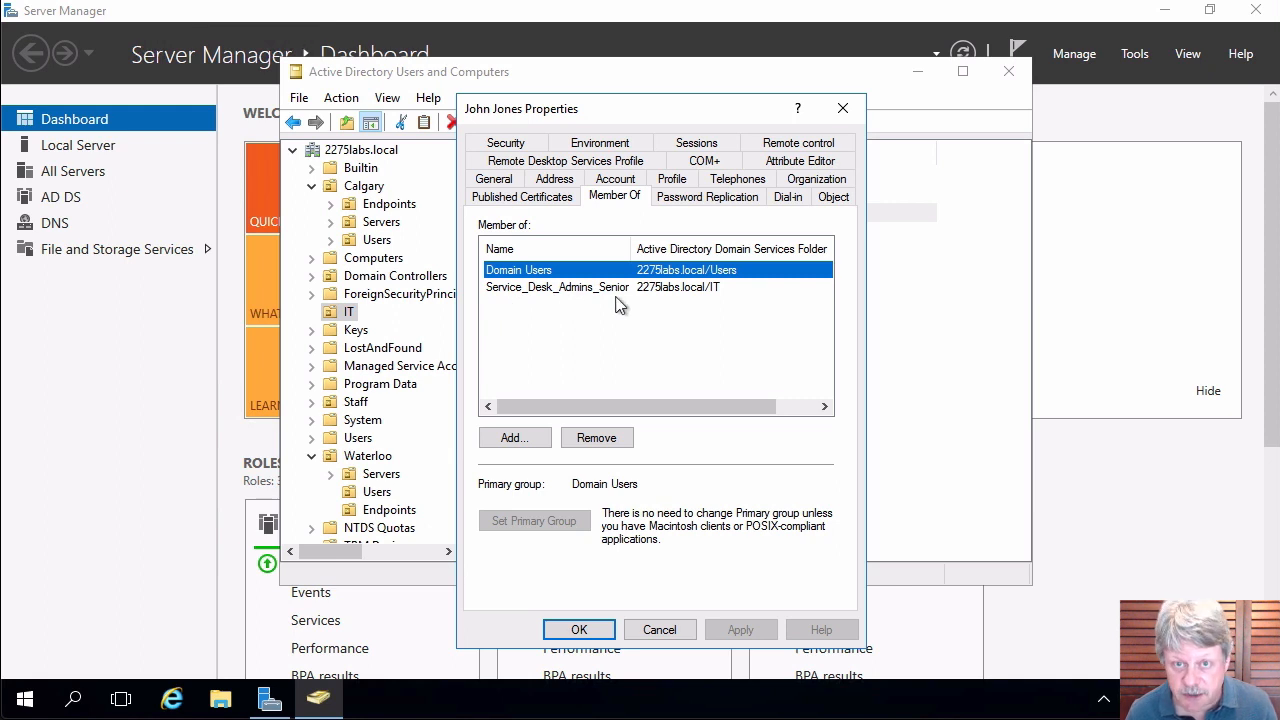
{"action": "left_click", "coordinate": [659, 630]}
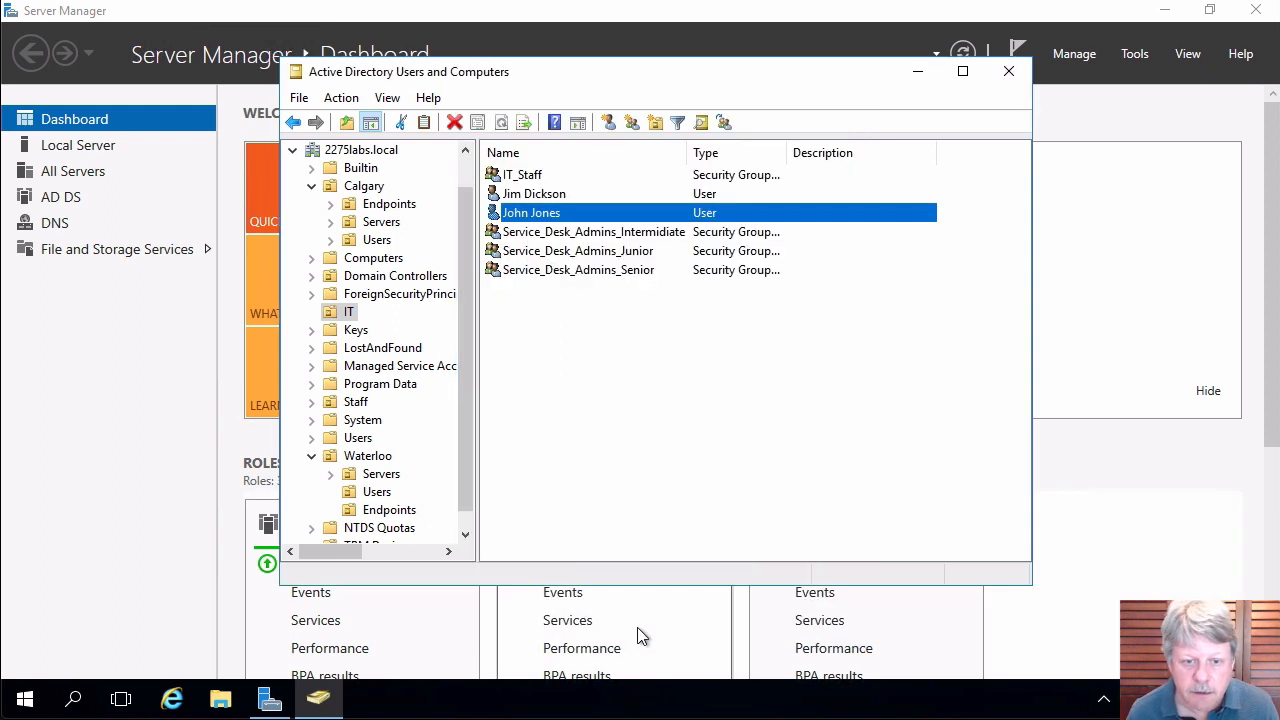
{"action": "double_click", "coordinate": [528, 271]}
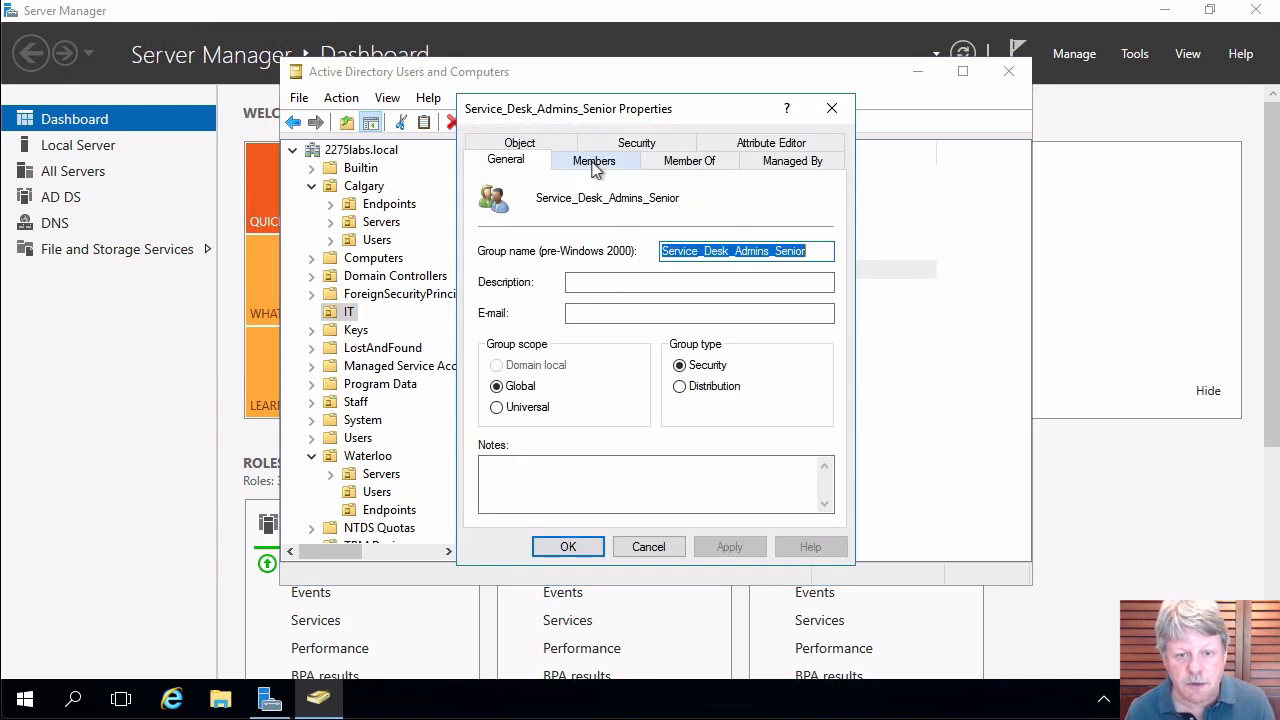
{"action": "left_click", "coordinate": [595, 166]}
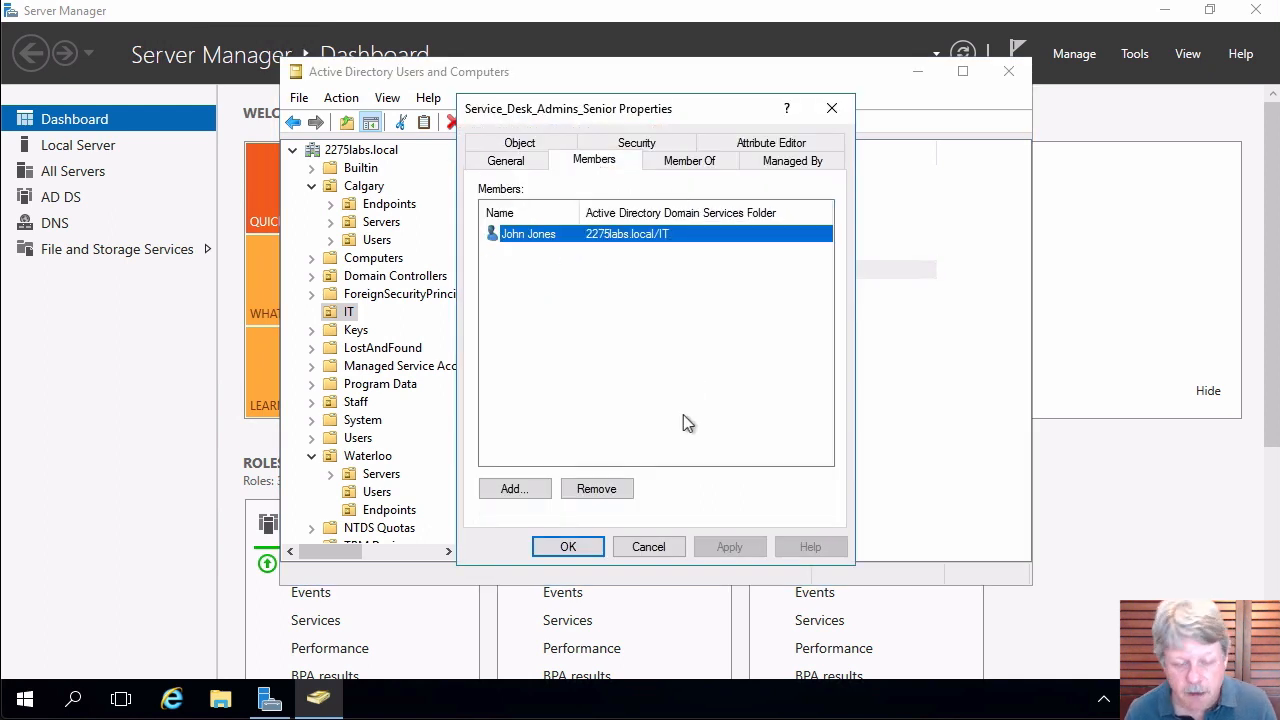
{"action": "left_click", "coordinate": [594, 550]}
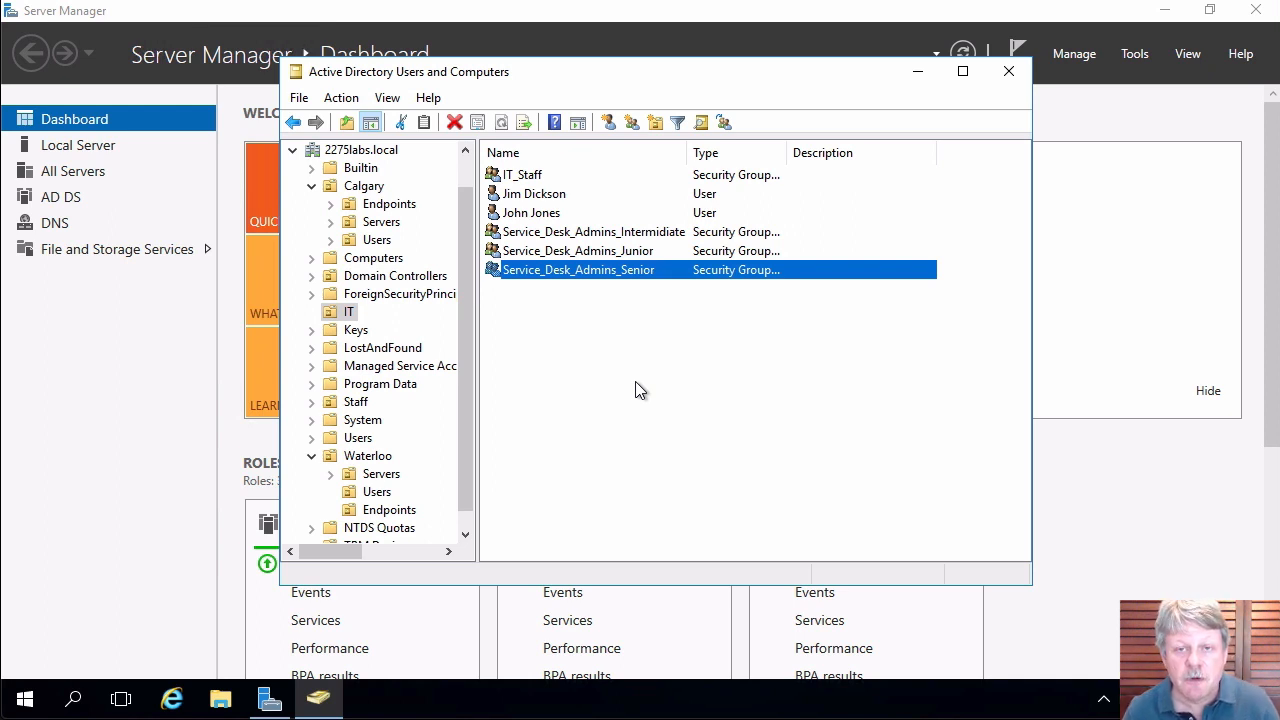
{"action": "right_click", "coordinate": [595, 339]}
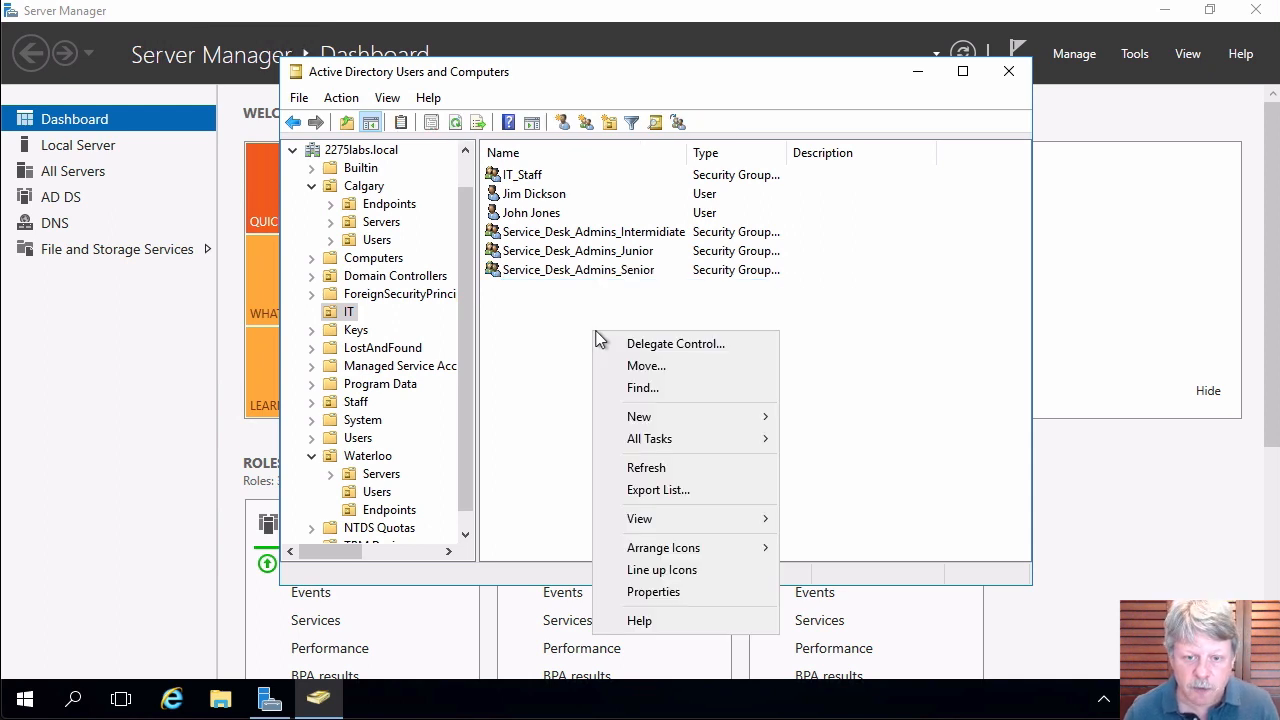
Create a new group named Local_Admins_Servers in IT, keeping Global scope and Security type.
{"action": "mouse_move", "coordinate": [764, 418]}
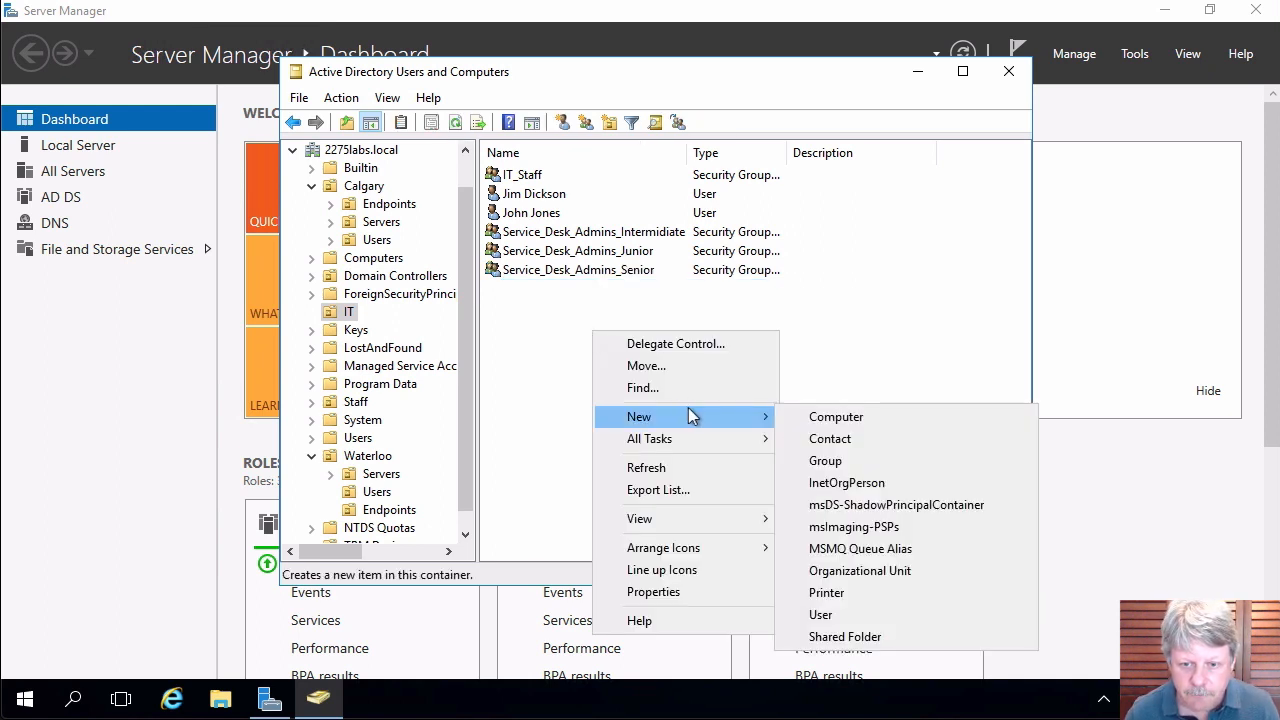
{"action": "left_click", "coordinate": [826, 460]}
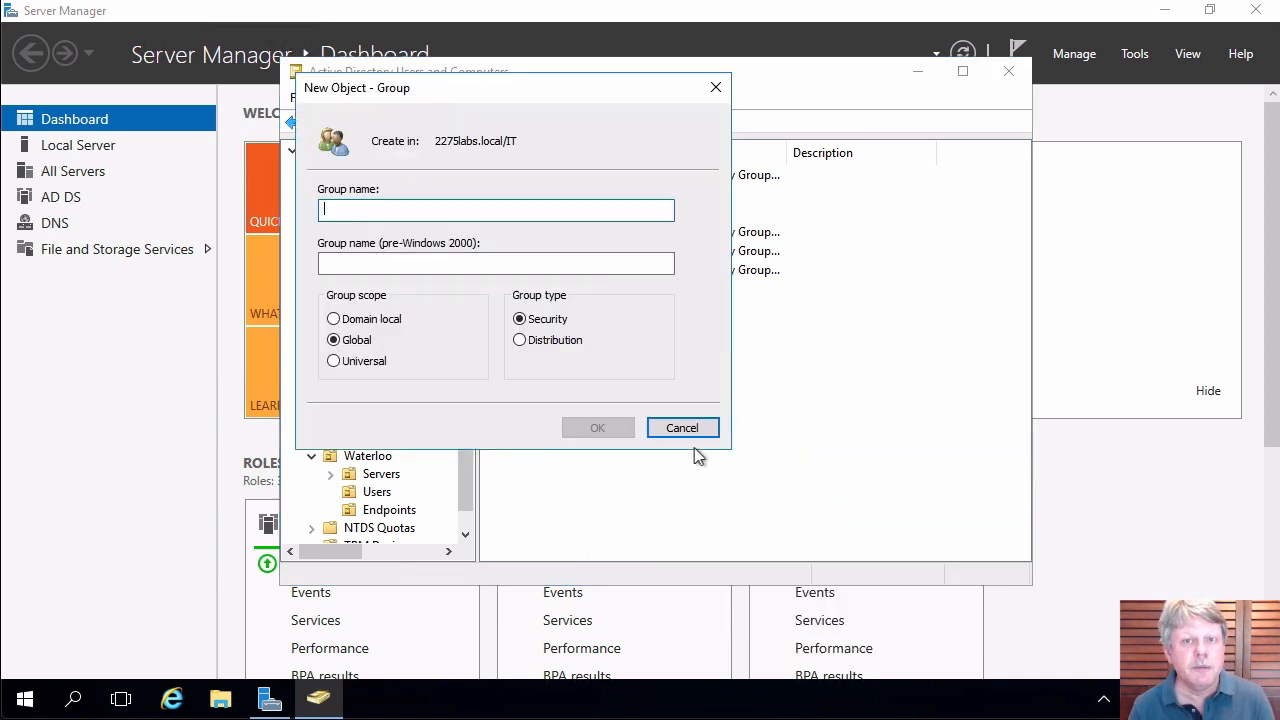
{"action": "type", "text": "Local"}
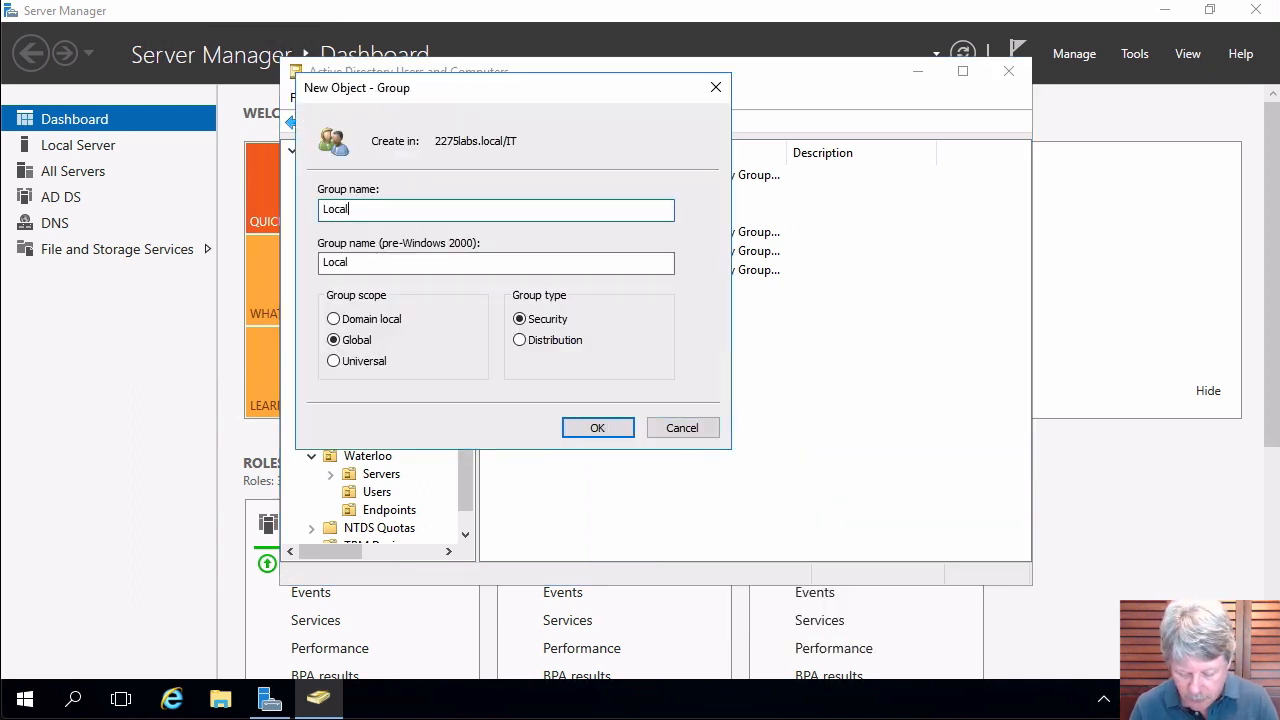
{"action": "type", "text": "_Admins_S"}
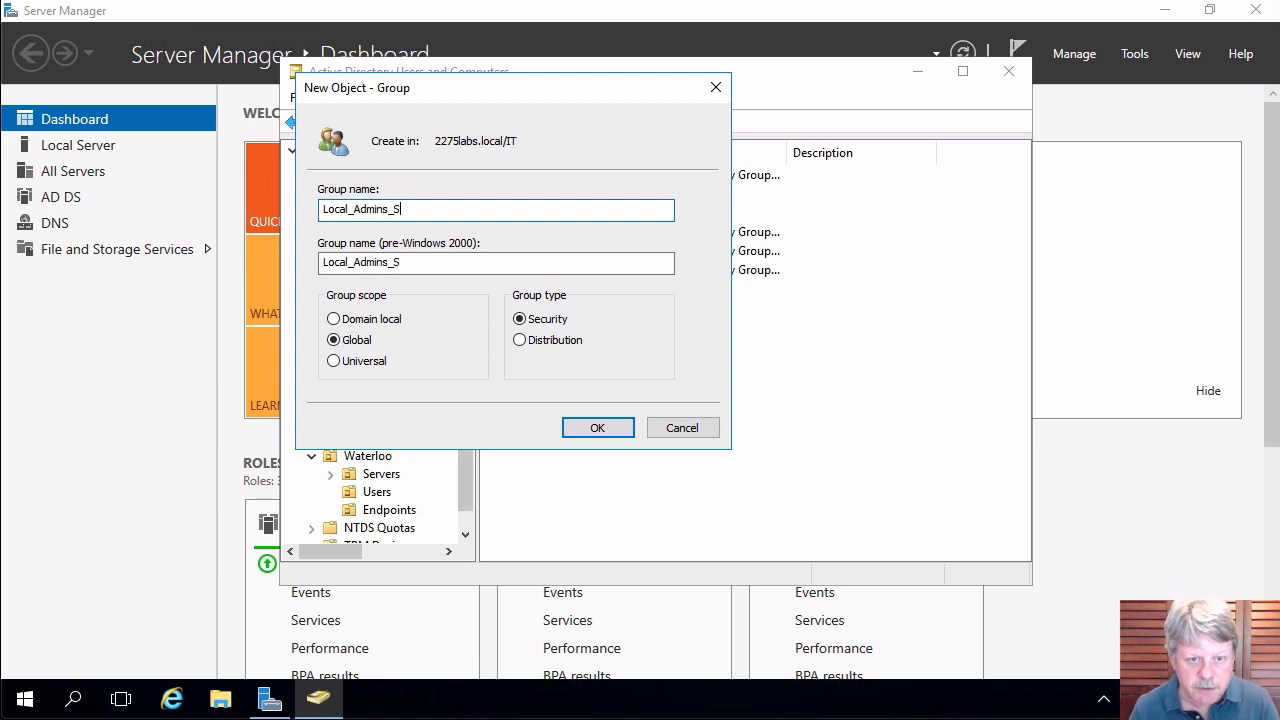
{"action": "type", "text": "ervers"}
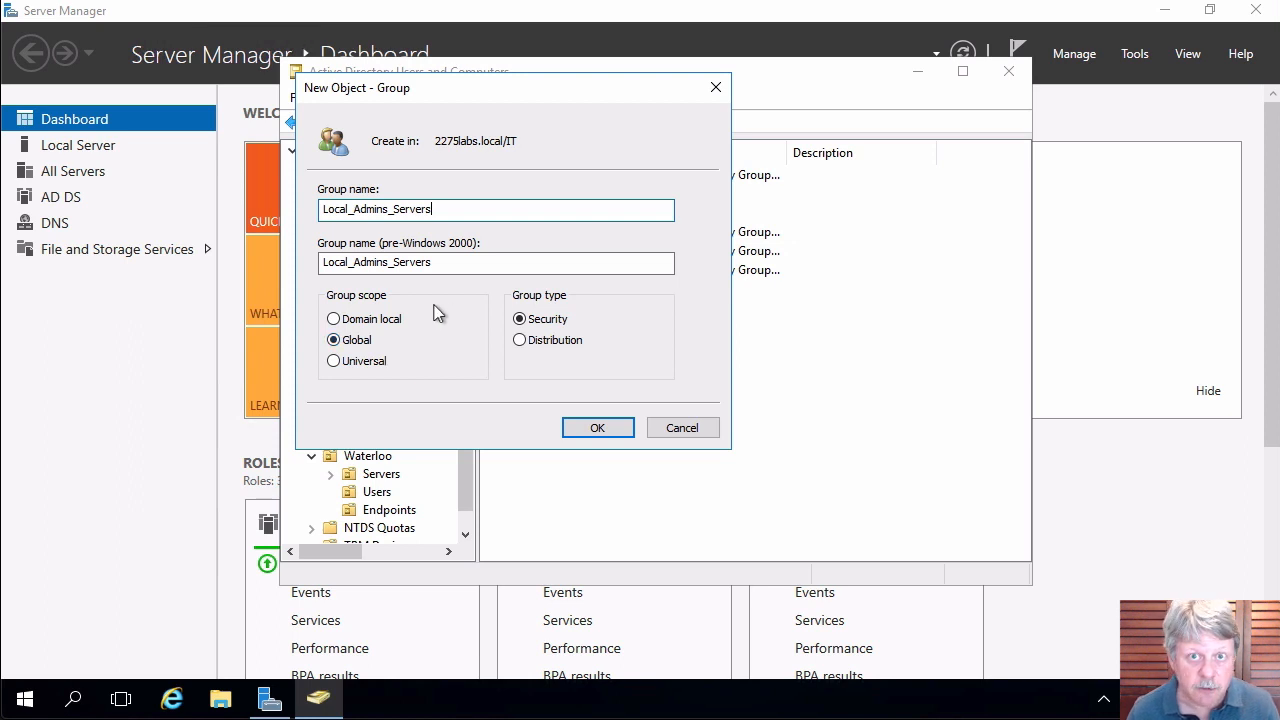
{"action": "left_click", "coordinate": [600, 432]}
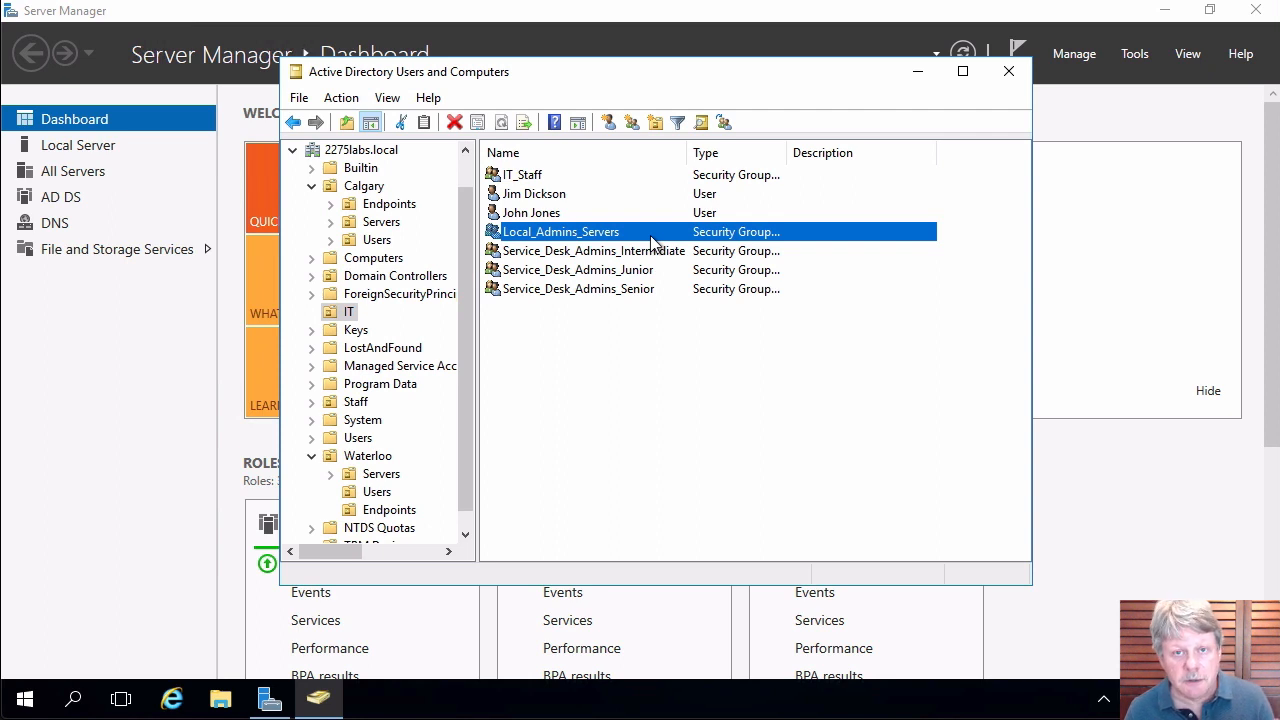
Start a new group in the IT container, typing 'Local', then cancel the form.
{"action": "right_click", "coordinate": [616, 352]}
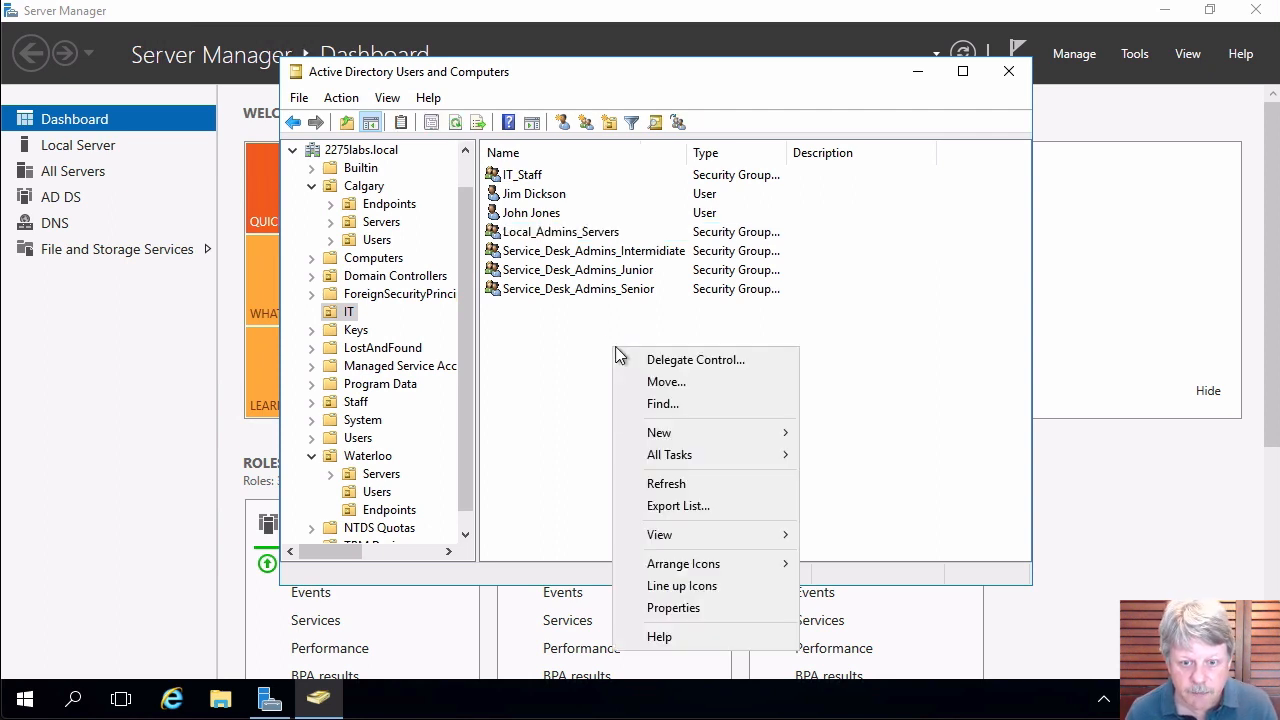
{"action": "mouse_move", "coordinate": [658, 433]}
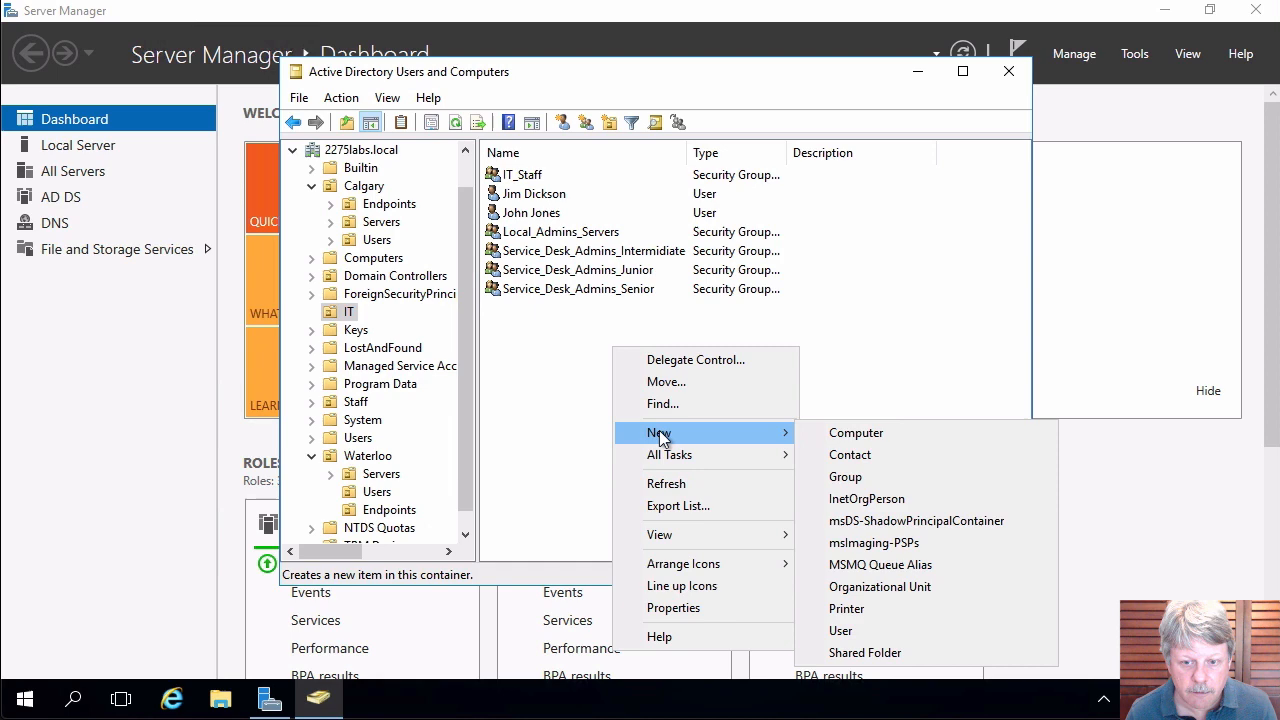
{"action": "left_click", "coordinate": [899, 480]}
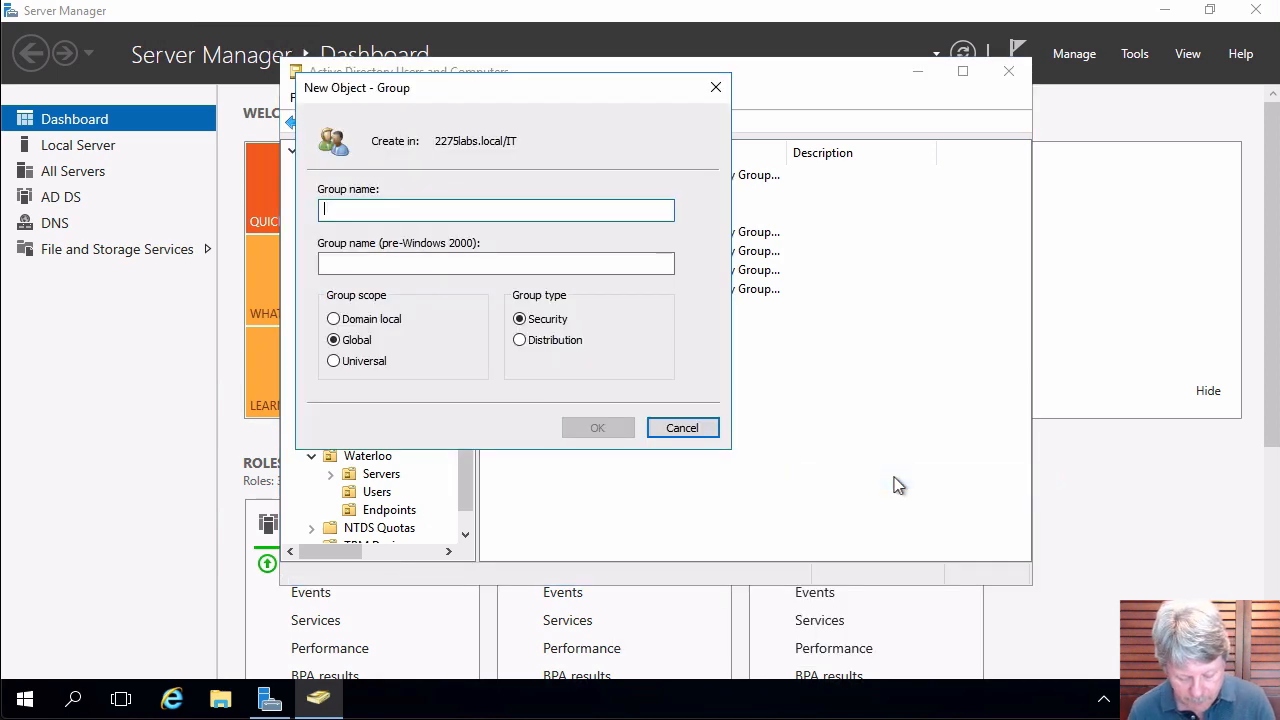
{"action": "type", "text": "Local_"}
{"action": "key", "text": "Escape"}
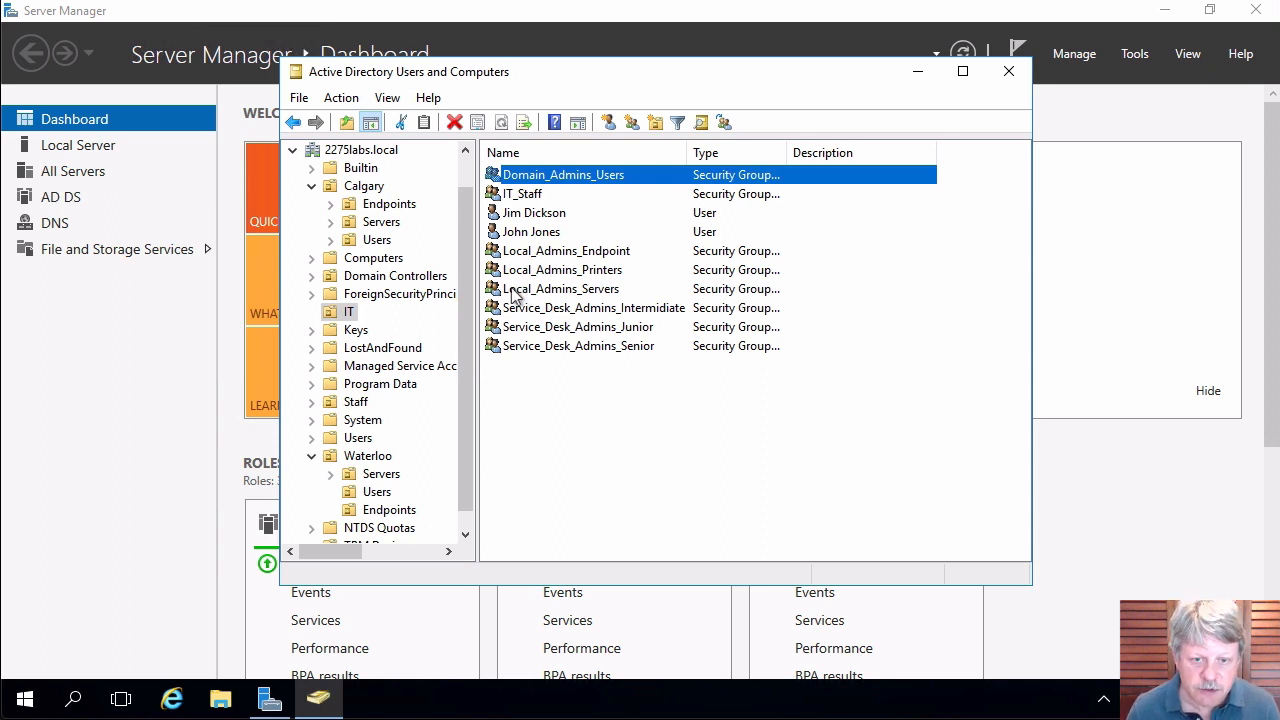
{"action": "double_click", "coordinate": [515, 289]}
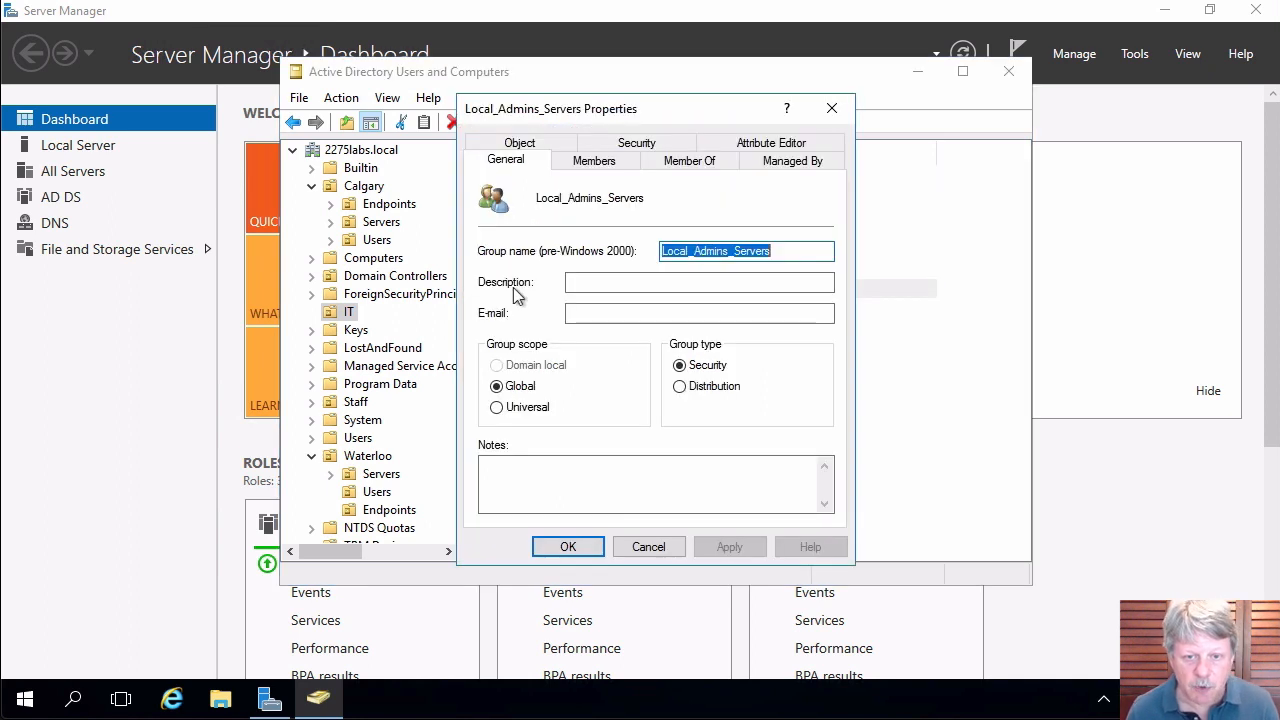
{"action": "left_click", "coordinate": [603, 167]}
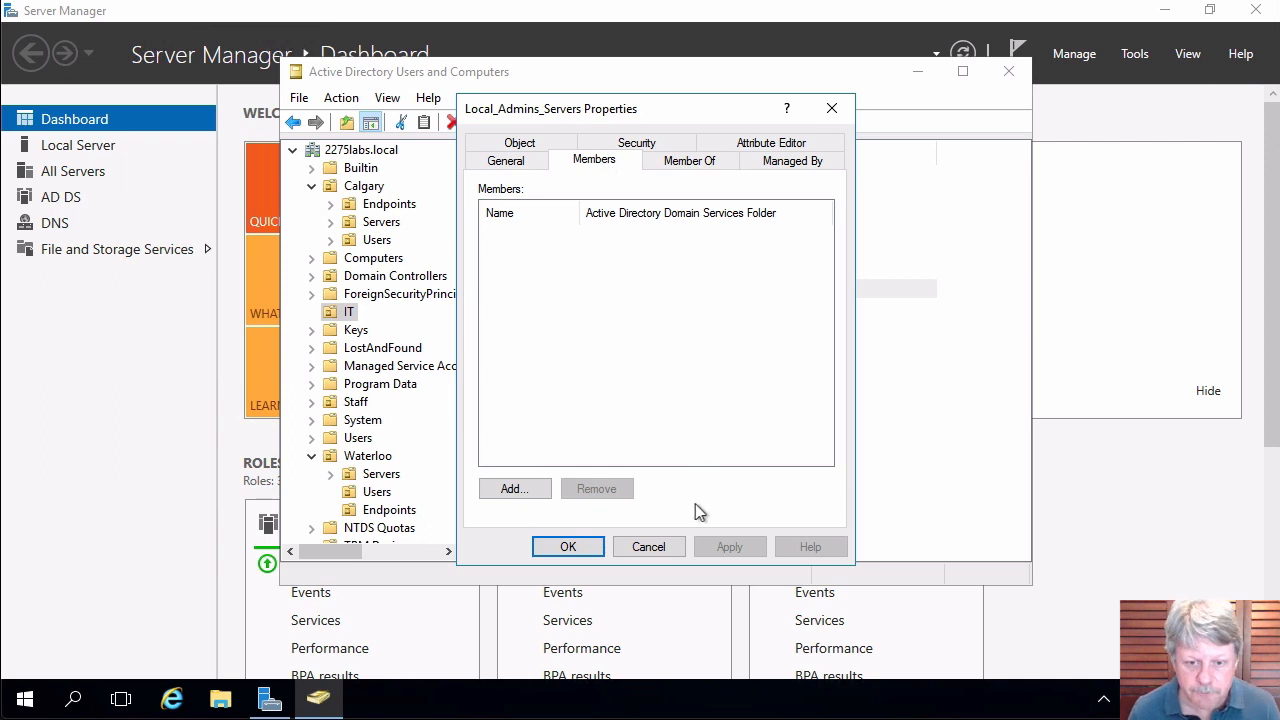
{"action": "left_click", "coordinate": [665, 549]}
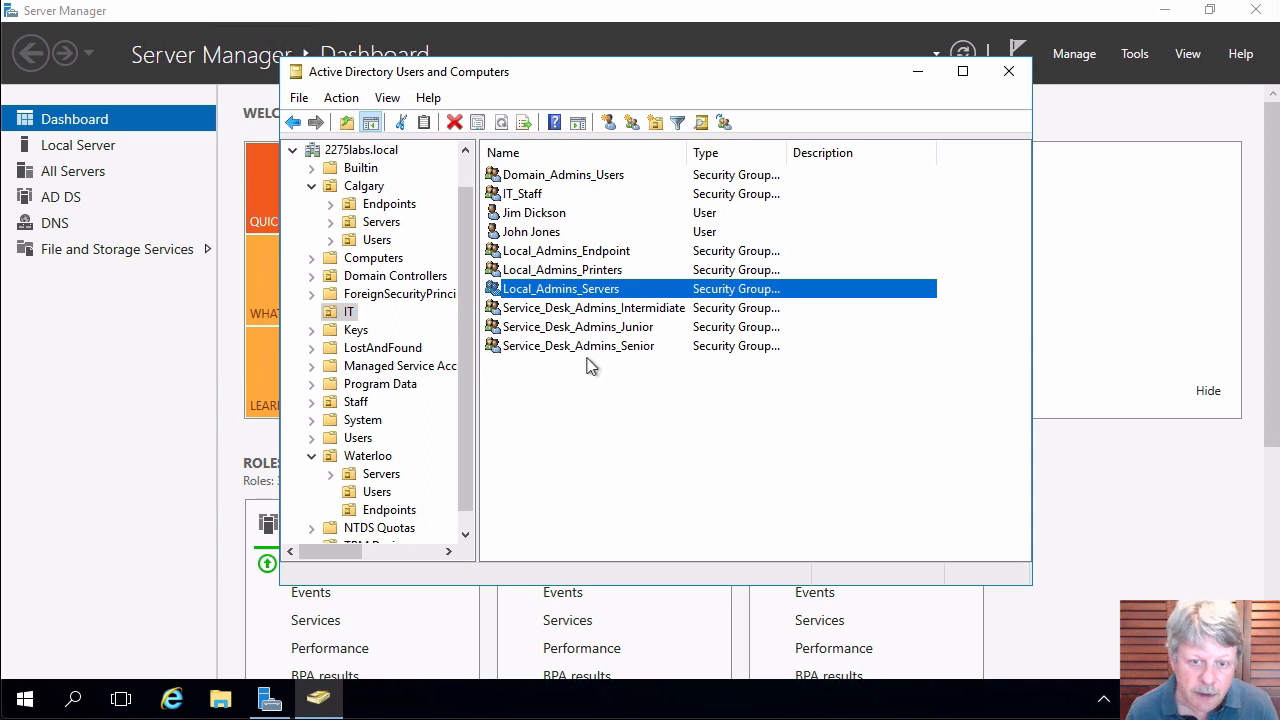
Add Service_Desk_Admins_Junior to the Local_Admins_Endpoint group.
{"action": "right_click", "coordinate": [591, 333]}
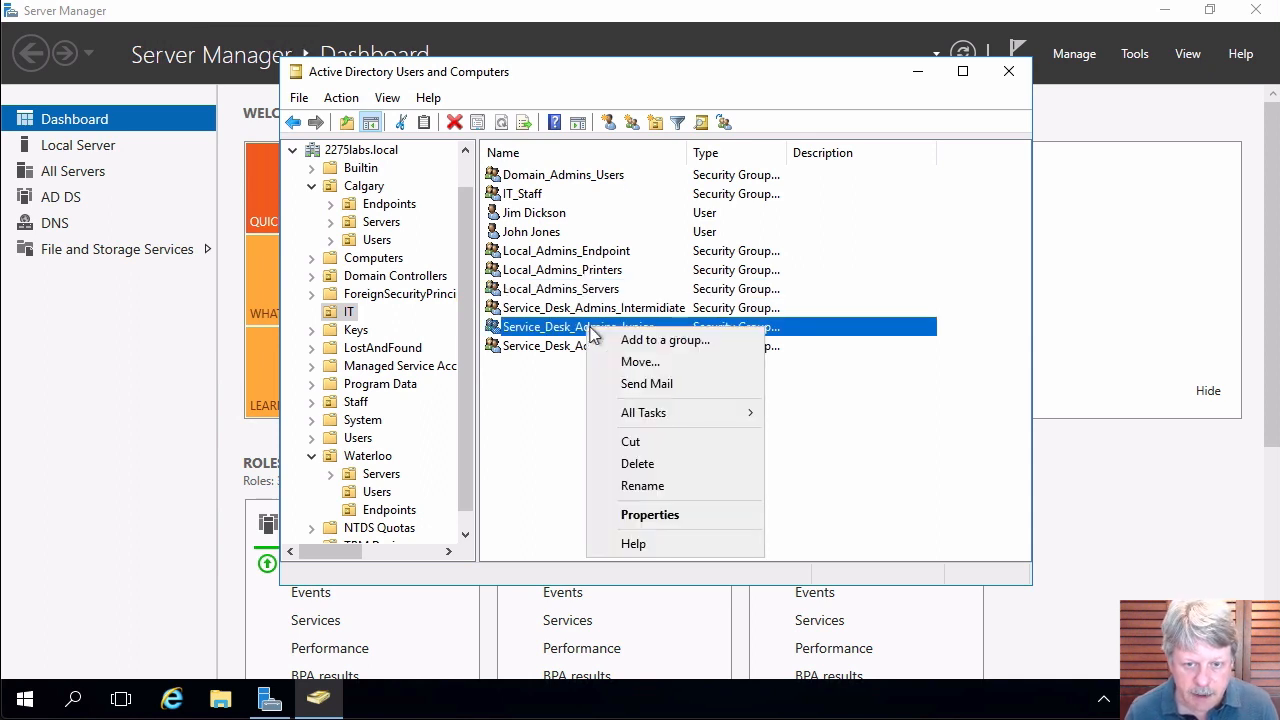
{"action": "left_click", "coordinate": [654, 341]}
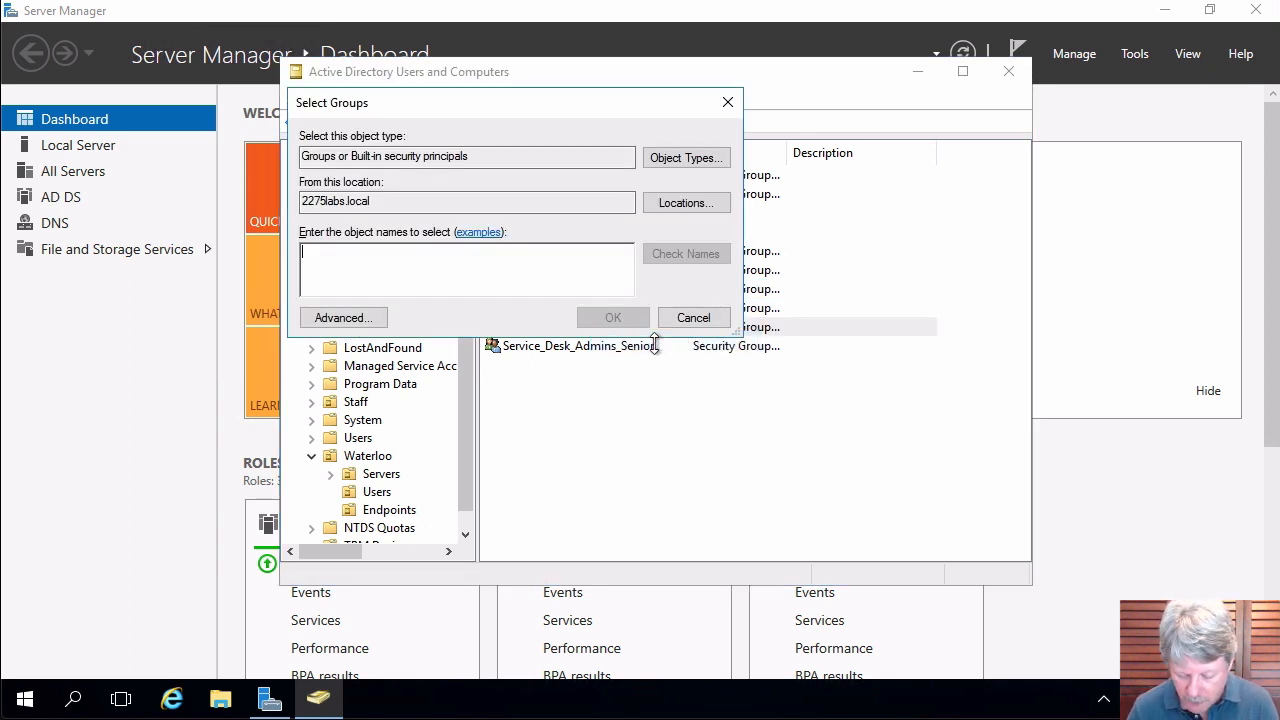
{"action": "type", "text": "local"}
{"action": "key", "text": "Return"}
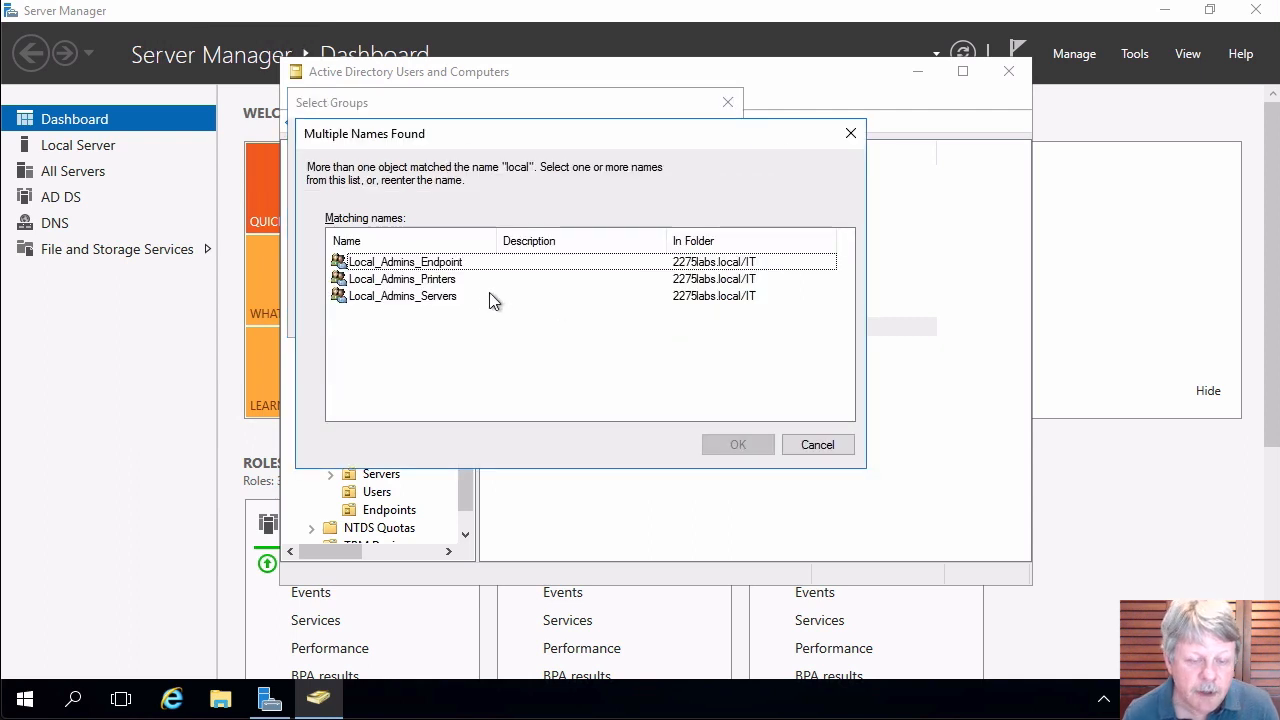
{"action": "double_click", "coordinate": [425, 265]}
{"action": "key", "text": "Return"}
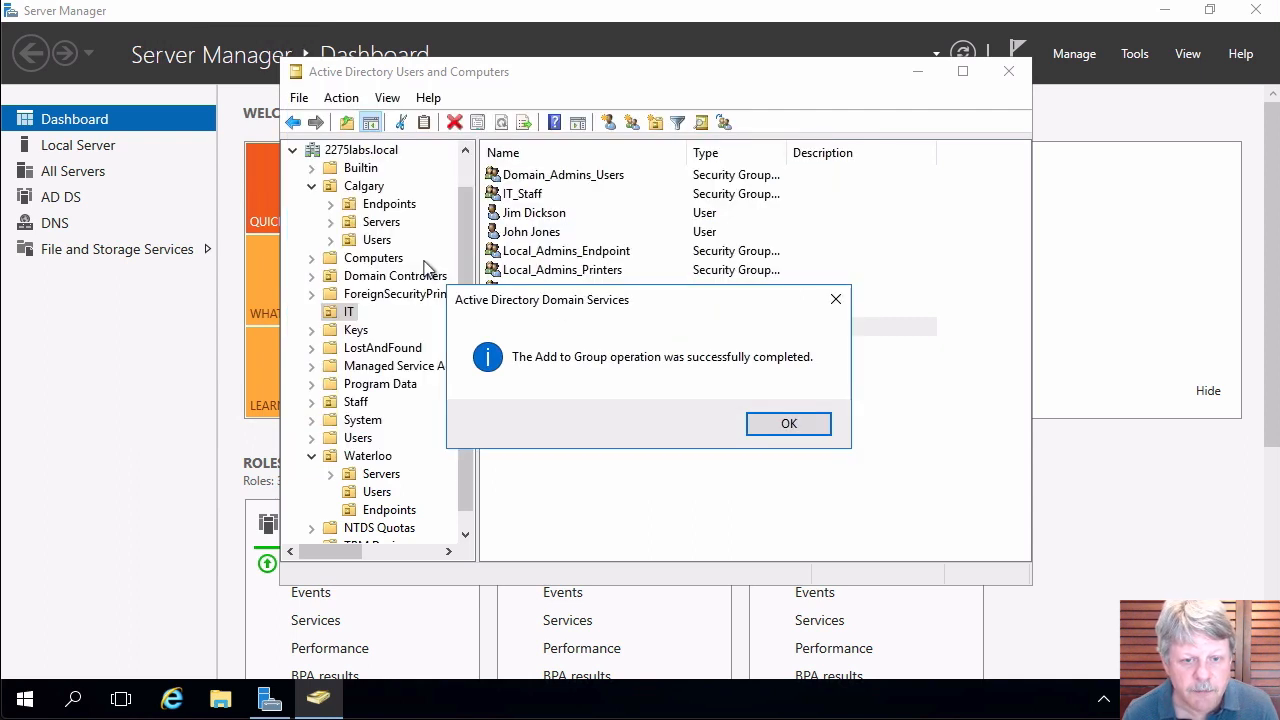
{"action": "left_click", "coordinate": [778, 426]}
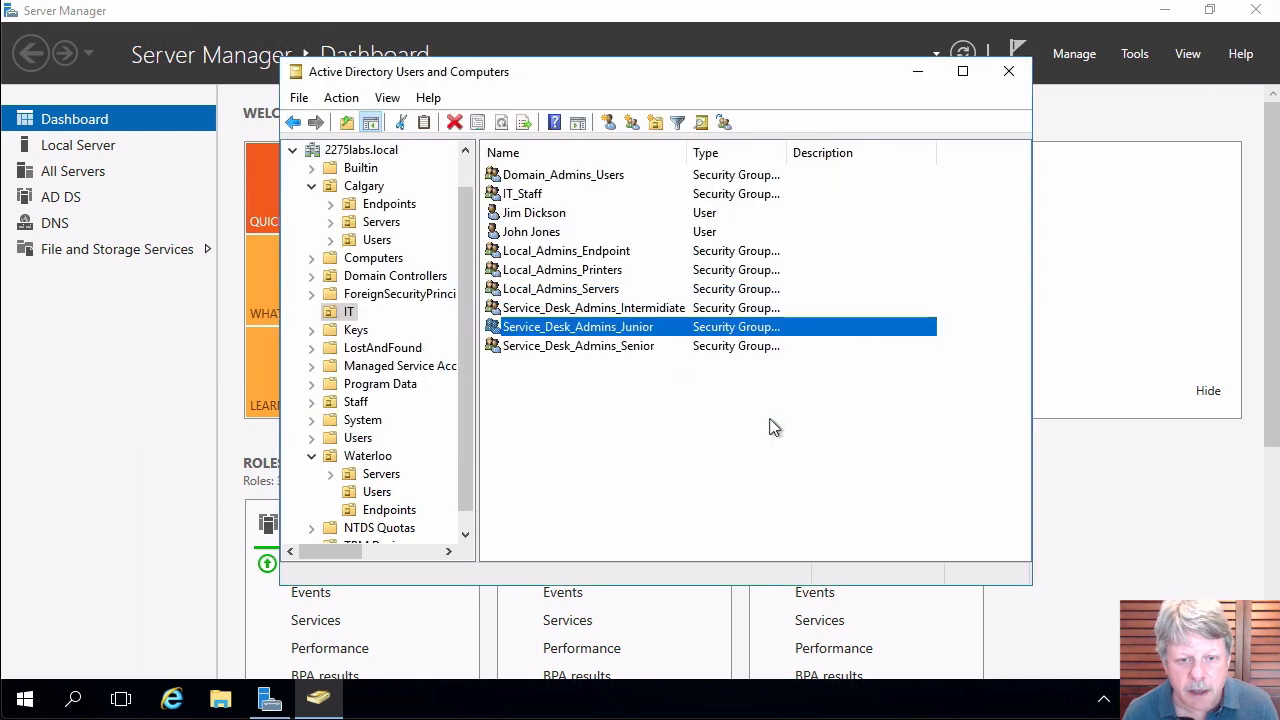
Add Service_Desk_Admins_Junior to the Domain_Admins_Users group as well.
{"action": "right_click", "coordinate": [617, 337]}
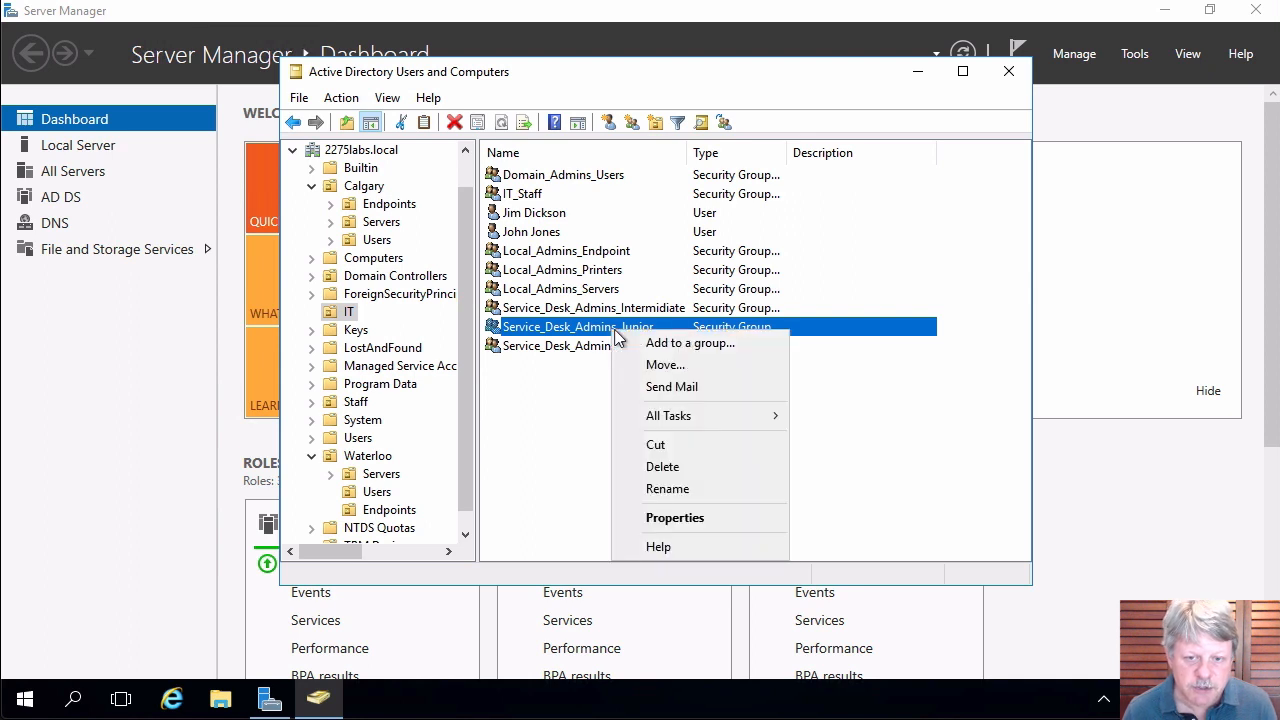
{"action": "left_click", "coordinate": [668, 345]}
{"action": "type", "text": "dom"}
{"action": "key", "text": "Return"}
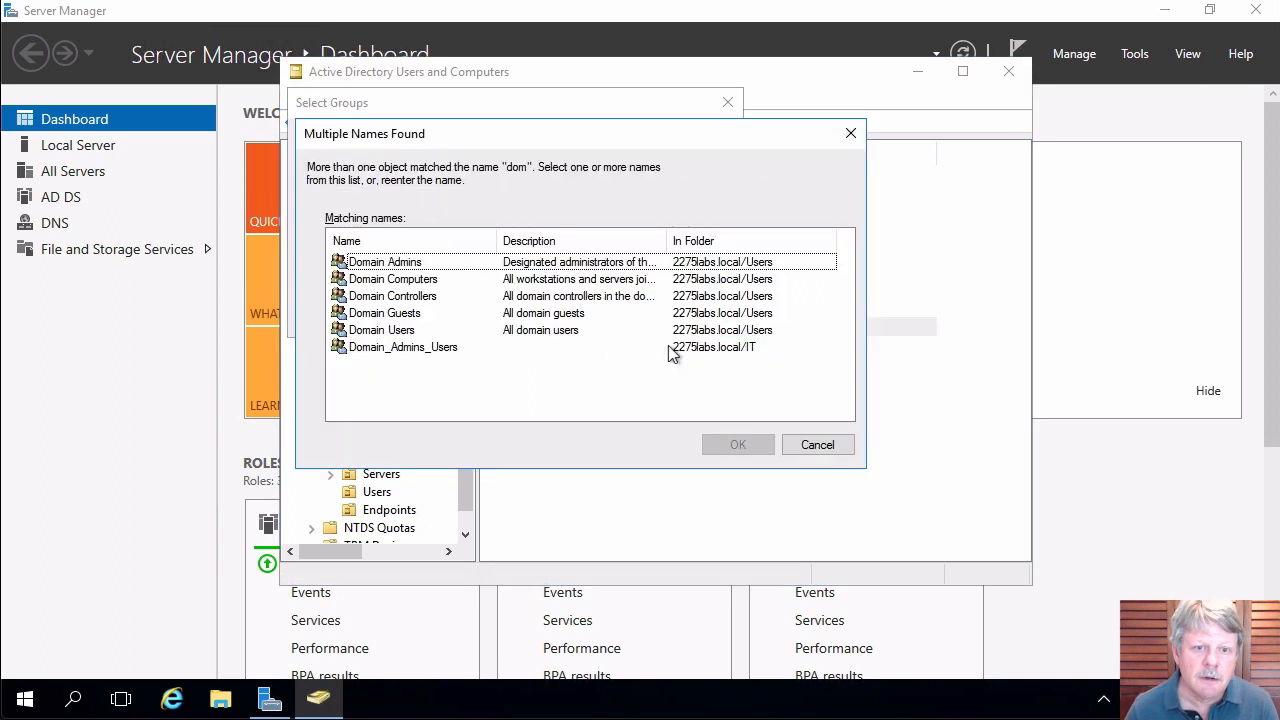
{"action": "double_click", "coordinate": [403, 347]}
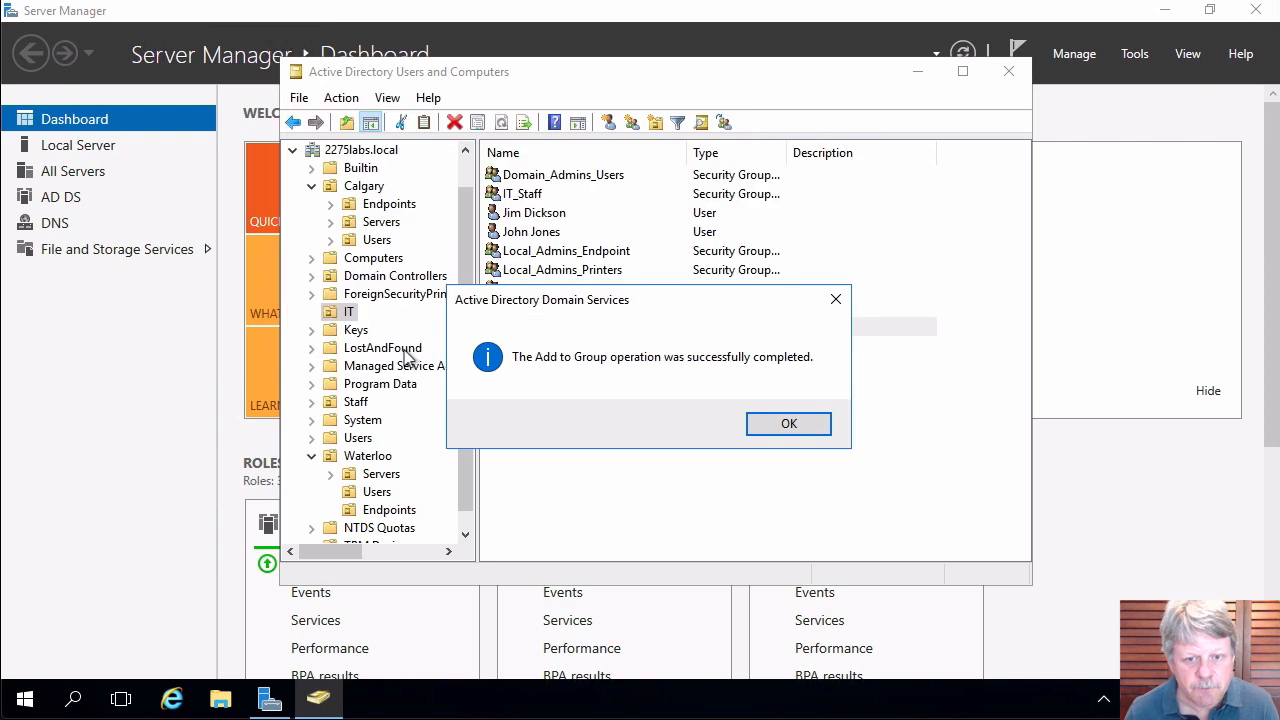
{"action": "left_click", "coordinate": [786, 425]}
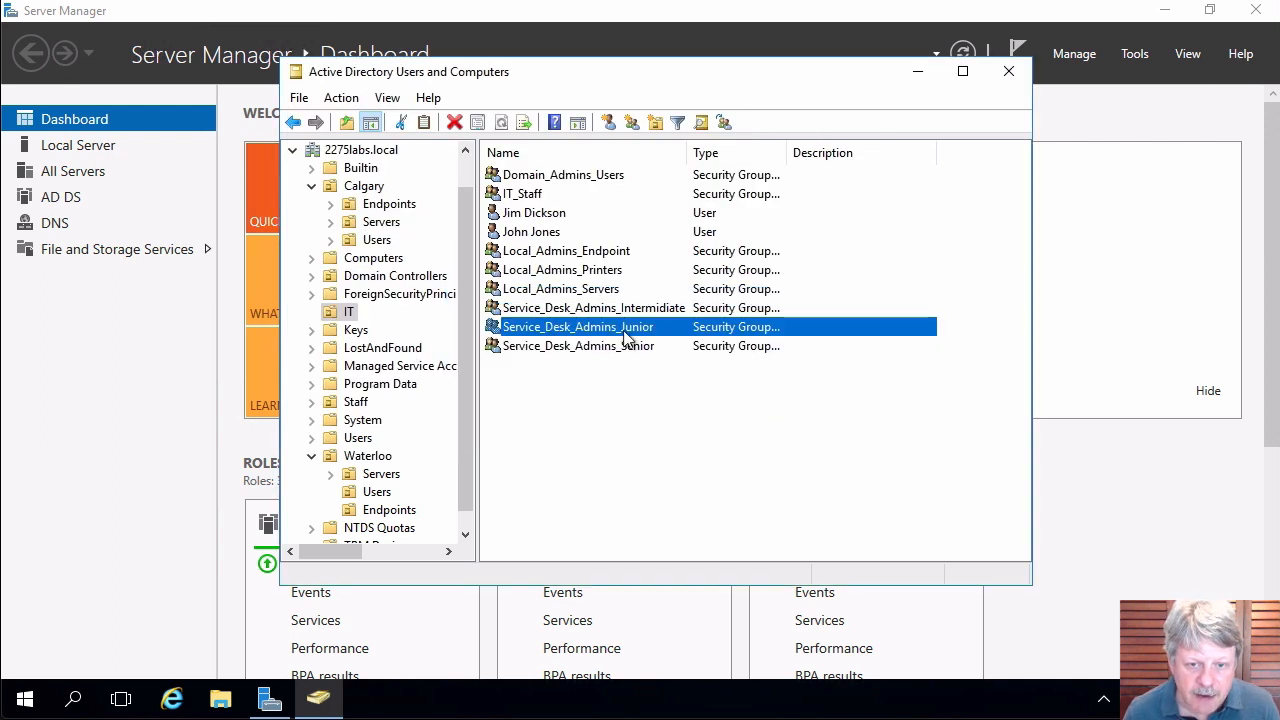
Check Service_Desk_Admins_Junior's Member Of tab lists both groups, then close without changes.
{"action": "double_click", "coordinate": [573, 329]}
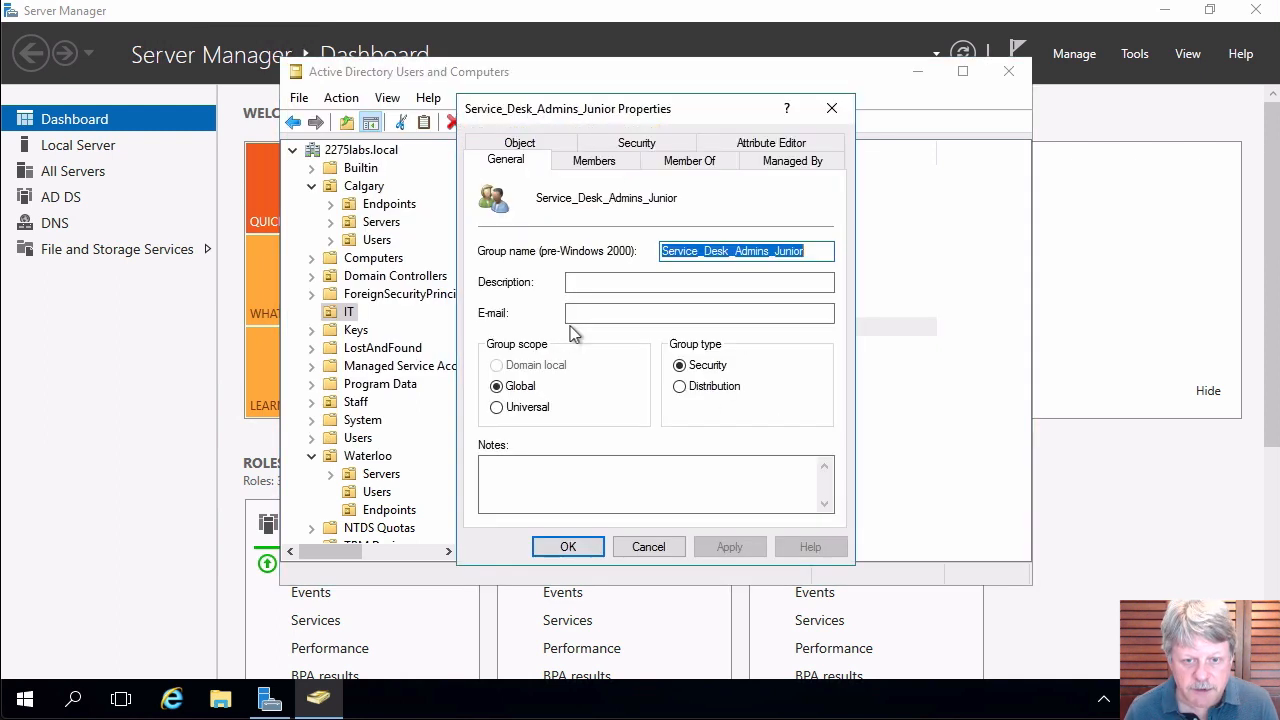
{"action": "left_click", "coordinate": [712, 166]}
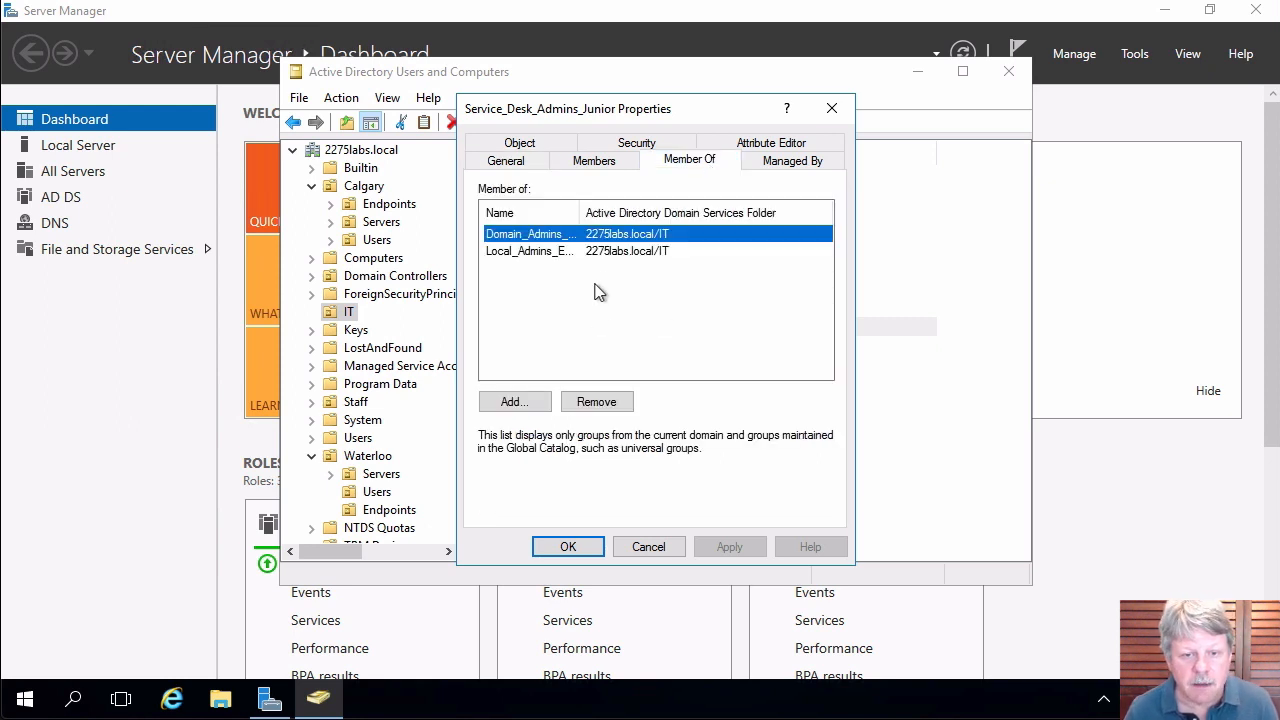
{"action": "double_click", "coordinate": [578, 213]}
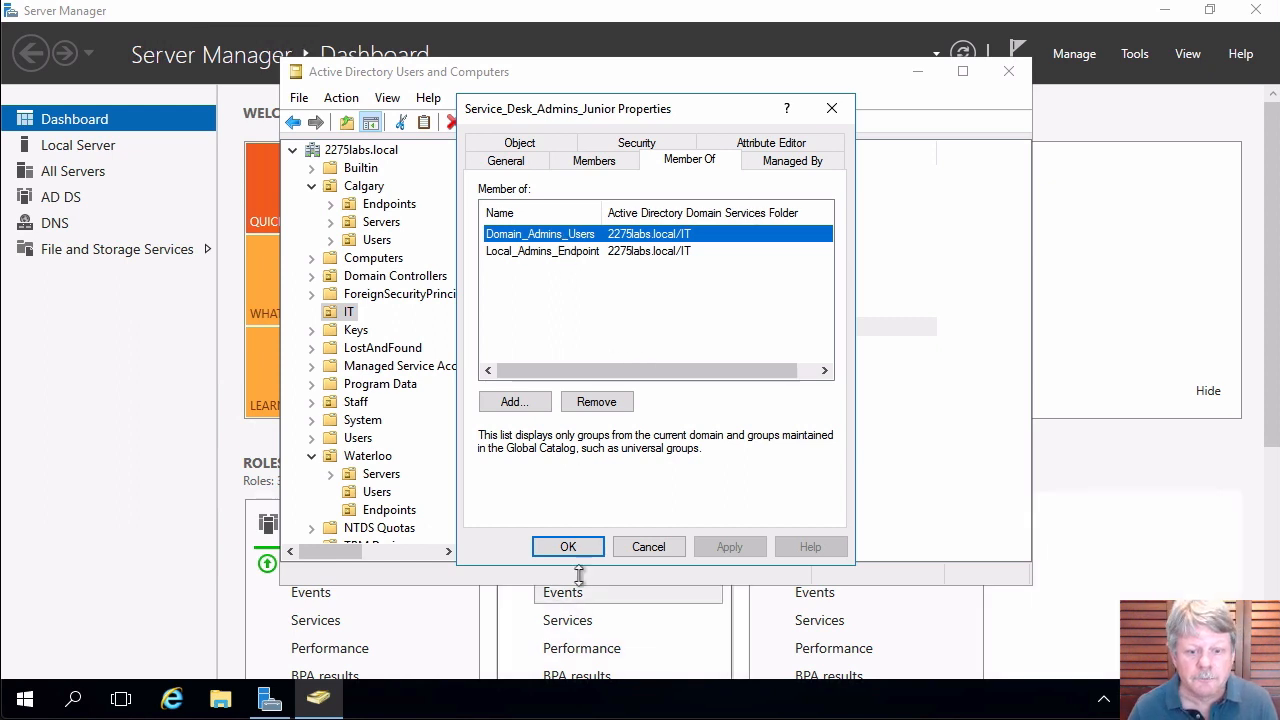
{"action": "left_click", "coordinate": [647, 547]}
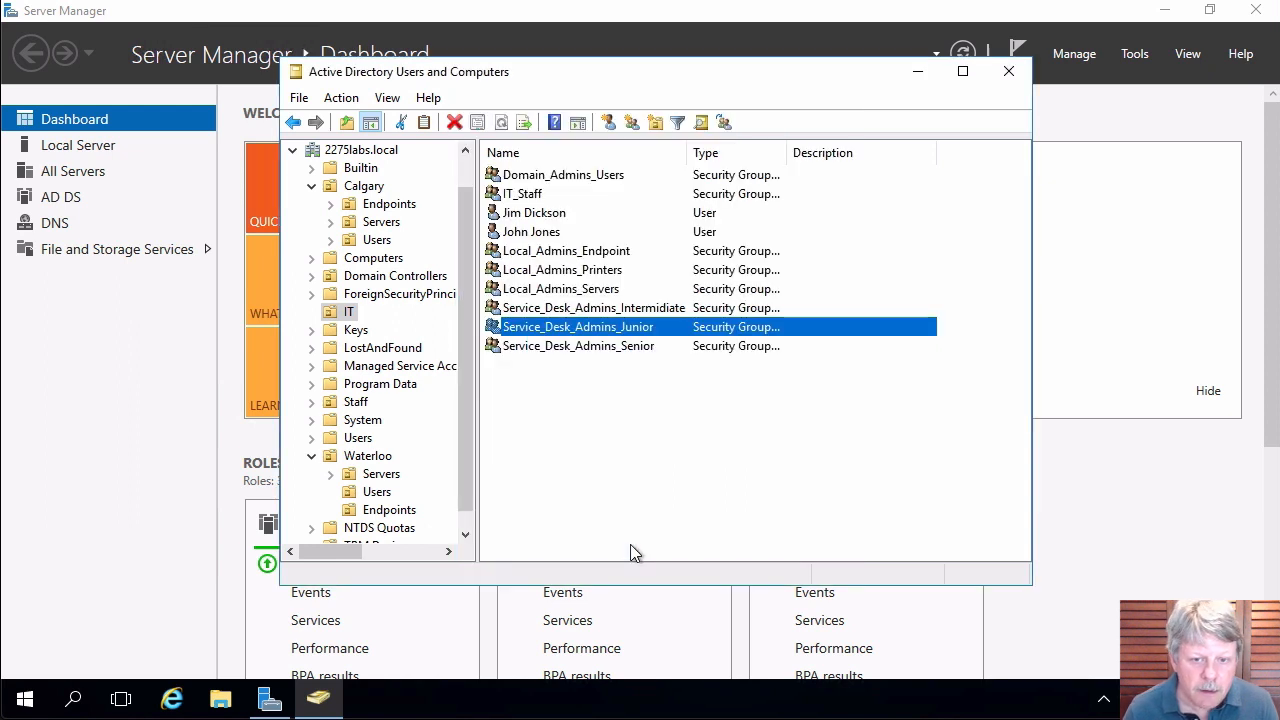
Add Service_Desk_Admins_Intermediate to the Domain_Admins_Users group.
{"action": "right_click", "coordinate": [628, 312]}
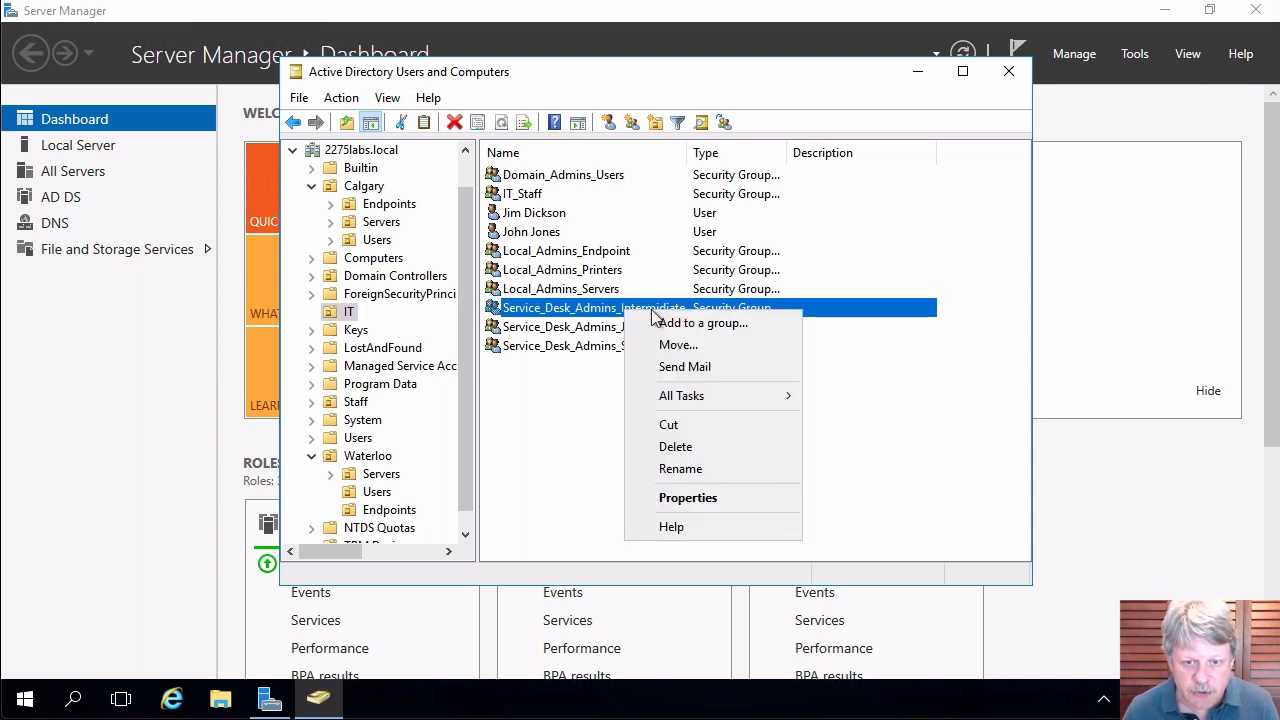
{"action": "left_click", "coordinate": [694, 326]}
{"action": "type", "text": "dom"}
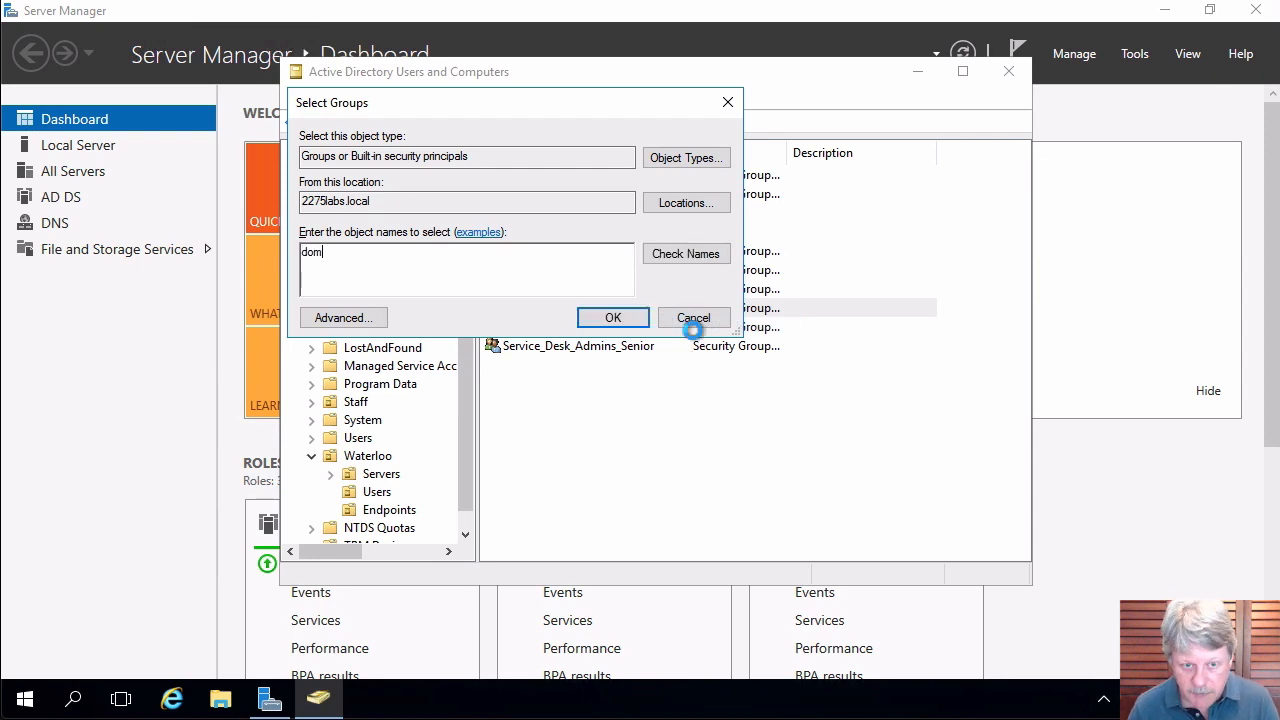
{"action": "key", "text": "Return"}
{"action": "double_click", "coordinate": [387, 347]}
{"action": "key", "text": "Return"}
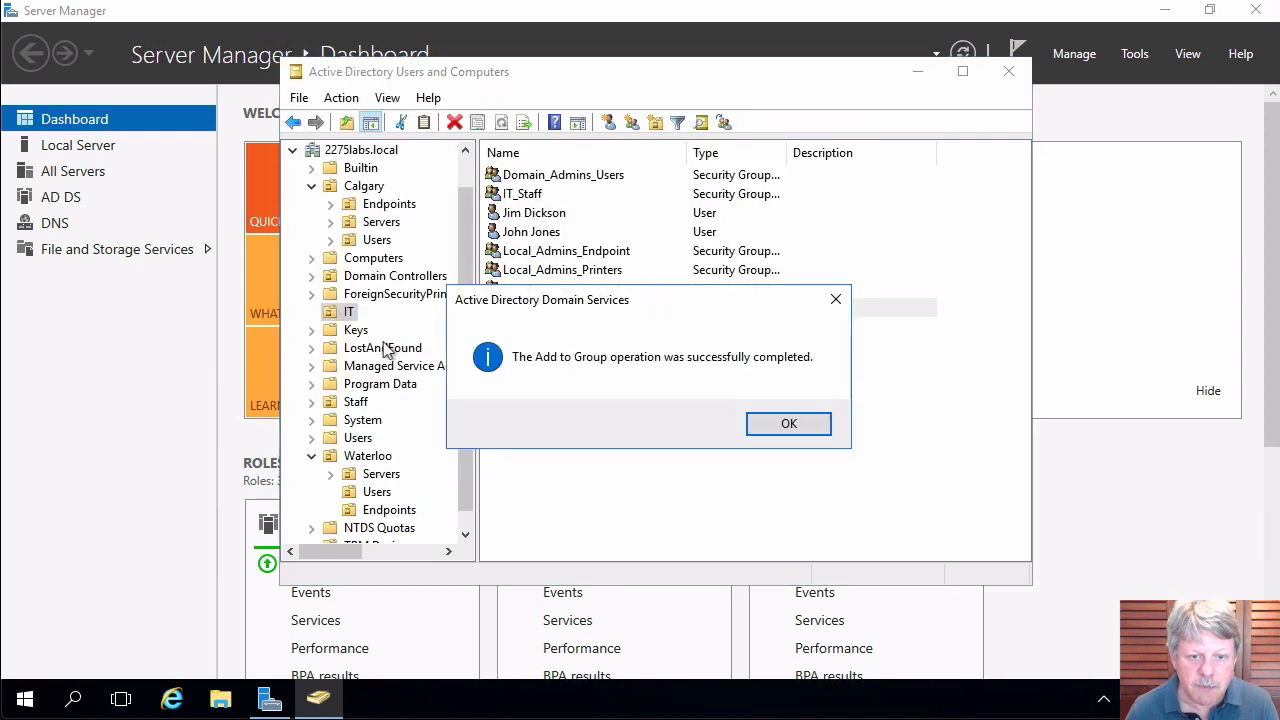
{"action": "left_click", "coordinate": [785, 423]}
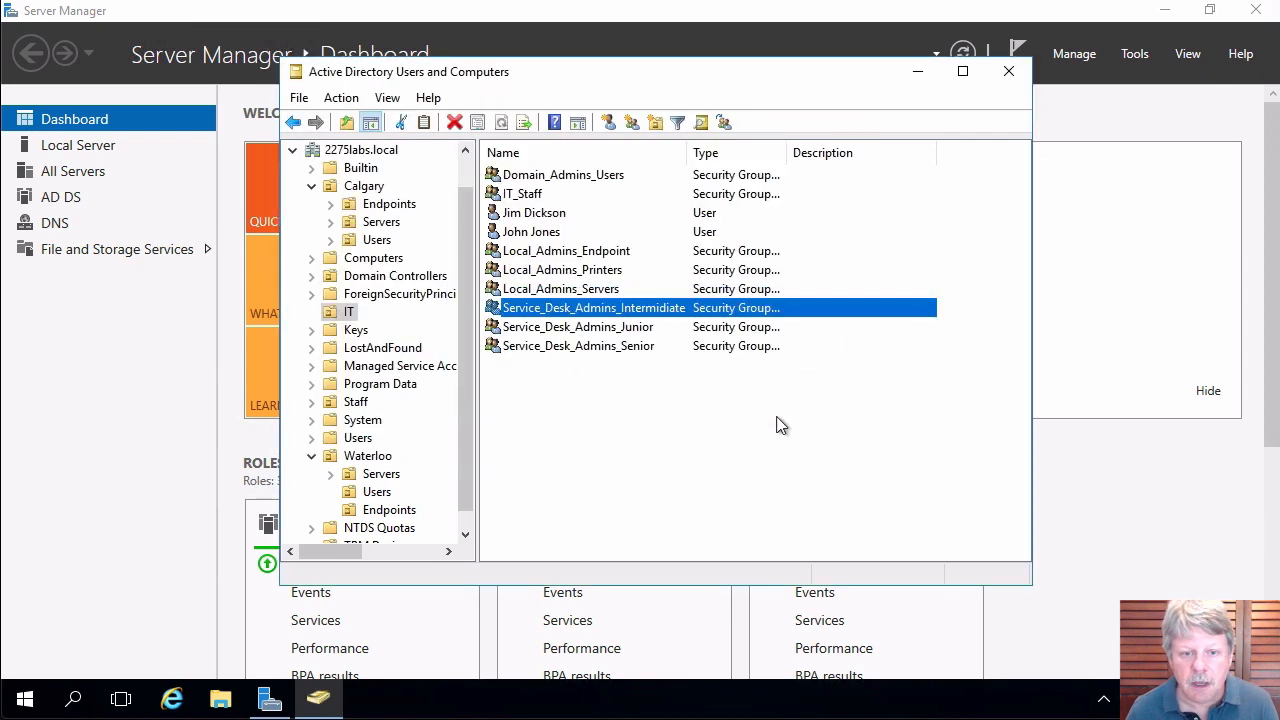
Add Service_Desk_Admins_Intermediate to both Local_Admins_Endpoint and Local_Admins_Printers.
{"action": "right_click", "coordinate": [600, 308]}
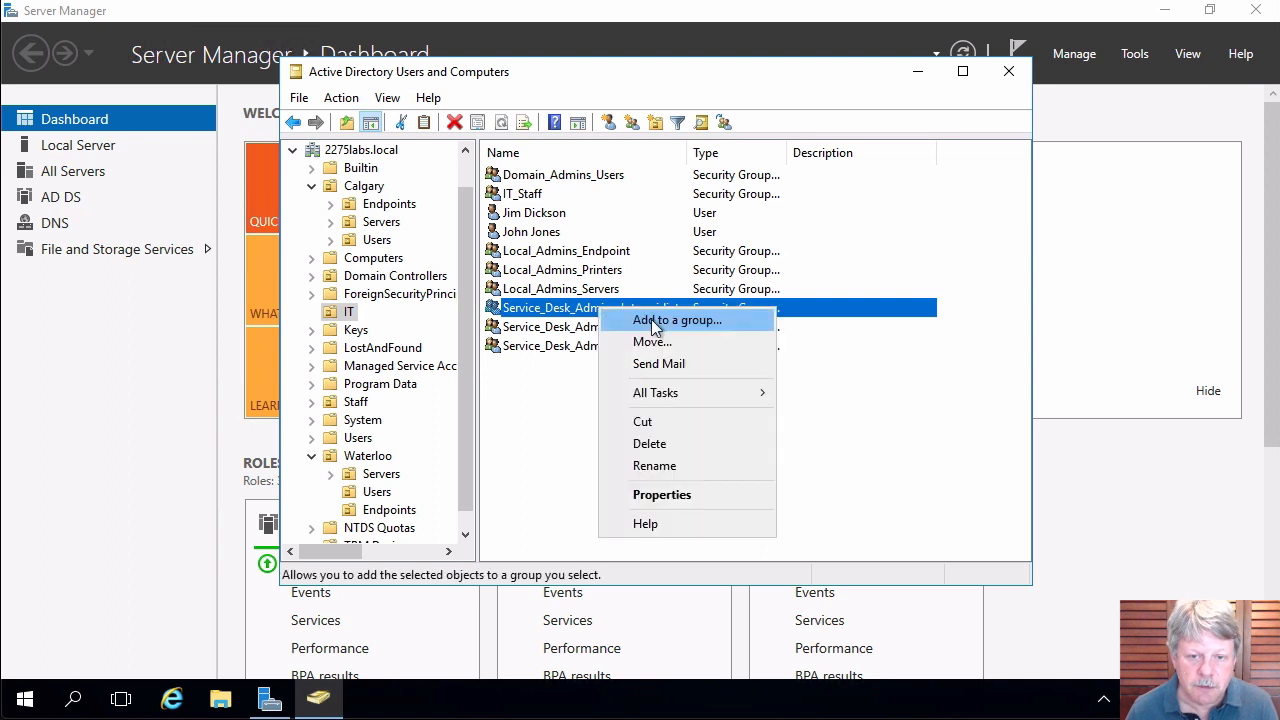
{"action": "left_click", "coordinate": [651, 319]}
{"action": "type", "text": "local"}
{"action": "key", "text": "Return"}
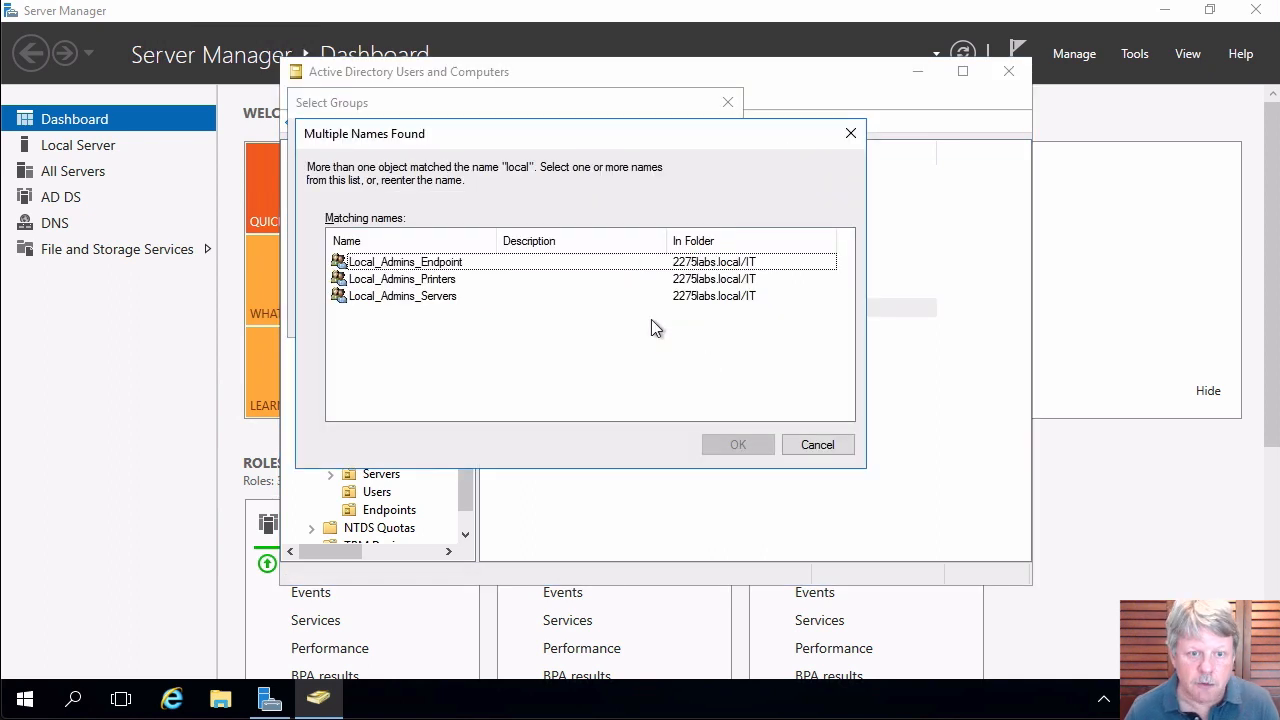
{"action": "left_click", "coordinate": [457, 266]}
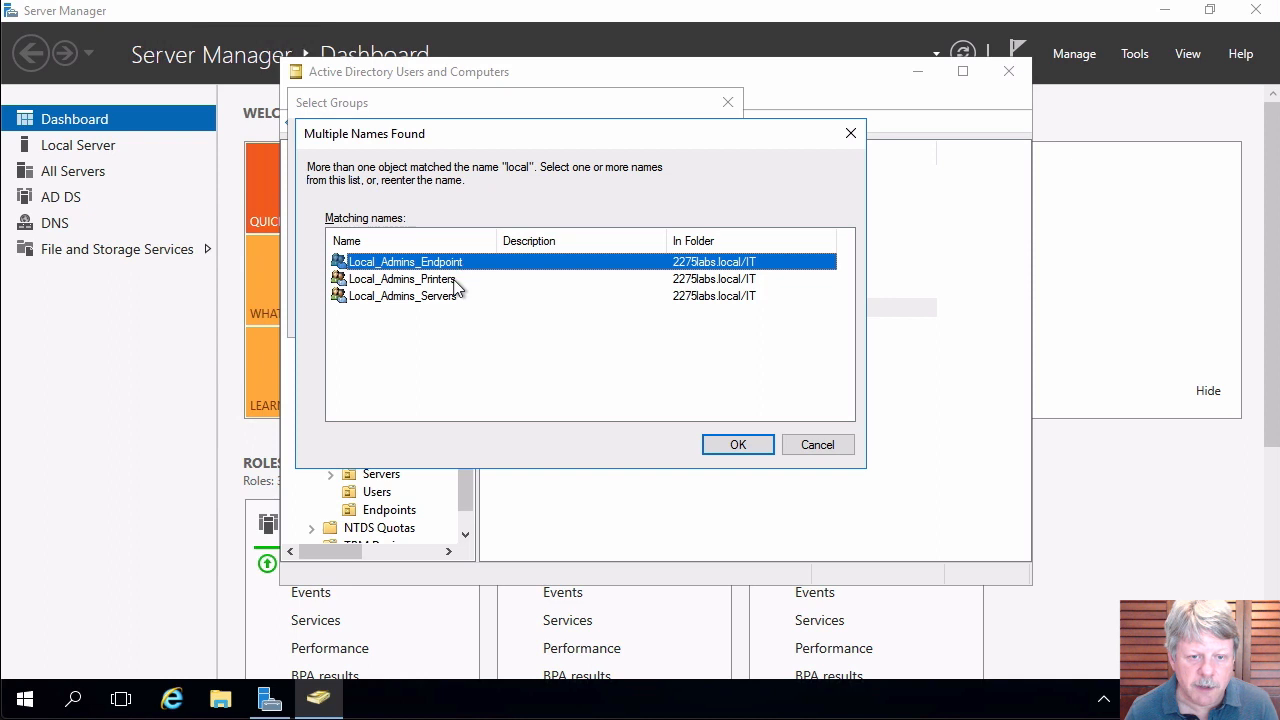
{"action": "left_click", "coordinate": [457, 279], "text": "ctrl"}
{"action": "left_click", "coordinate": [750, 450]}
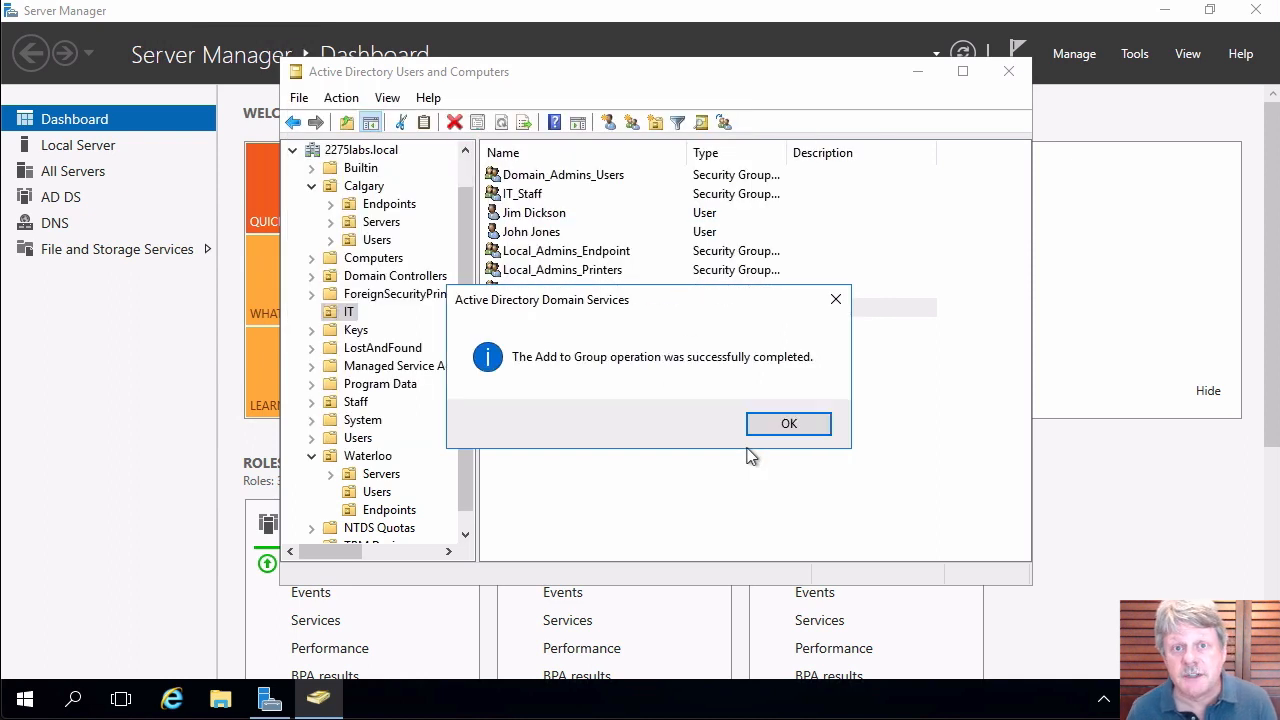
{"action": "left_click", "coordinate": [782, 424]}
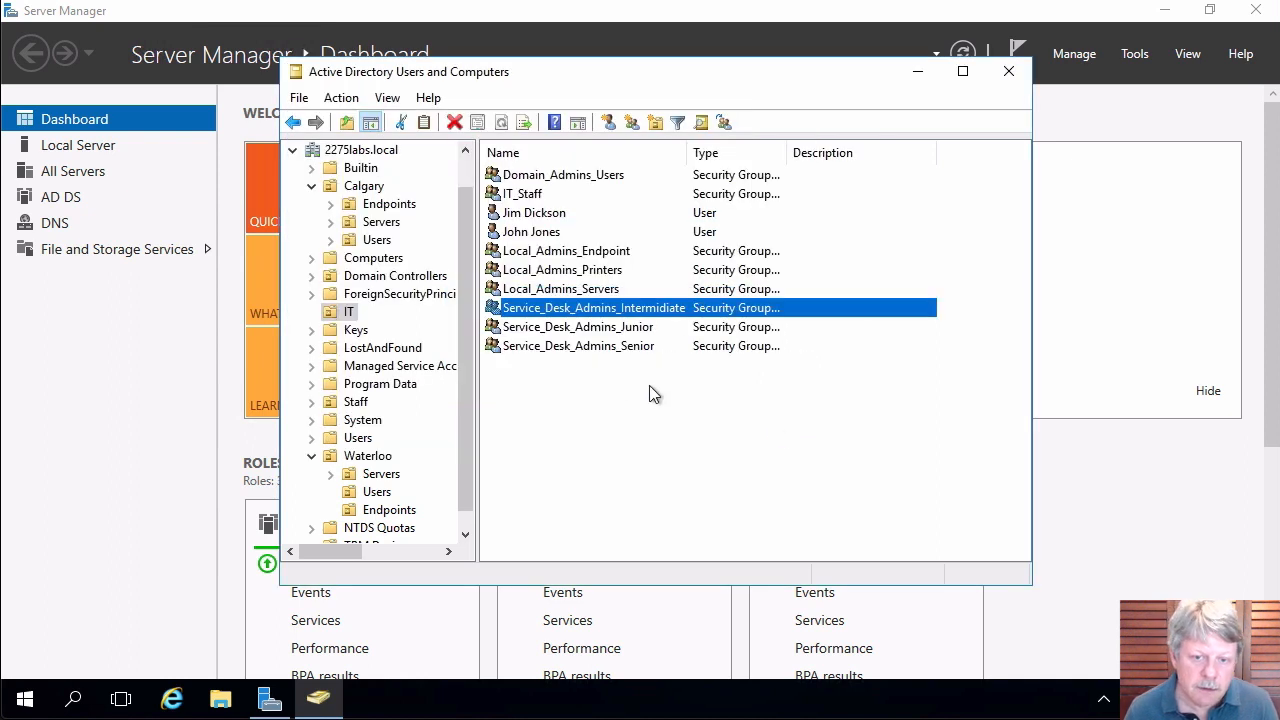
Verify Service_Desk_Admins_Intermediate's Member Of tab shows all three groups, then cancel.
{"action": "double_click", "coordinate": [613, 314]}
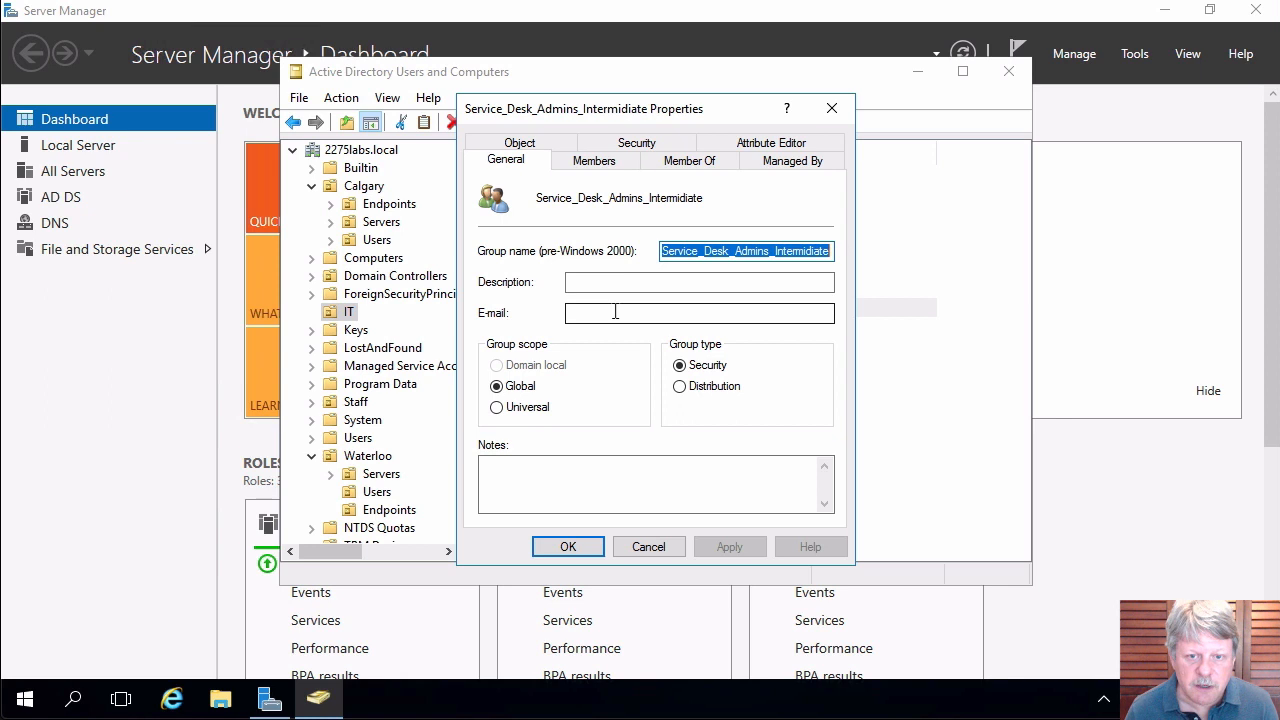
{"action": "left_click", "coordinate": [711, 163]}
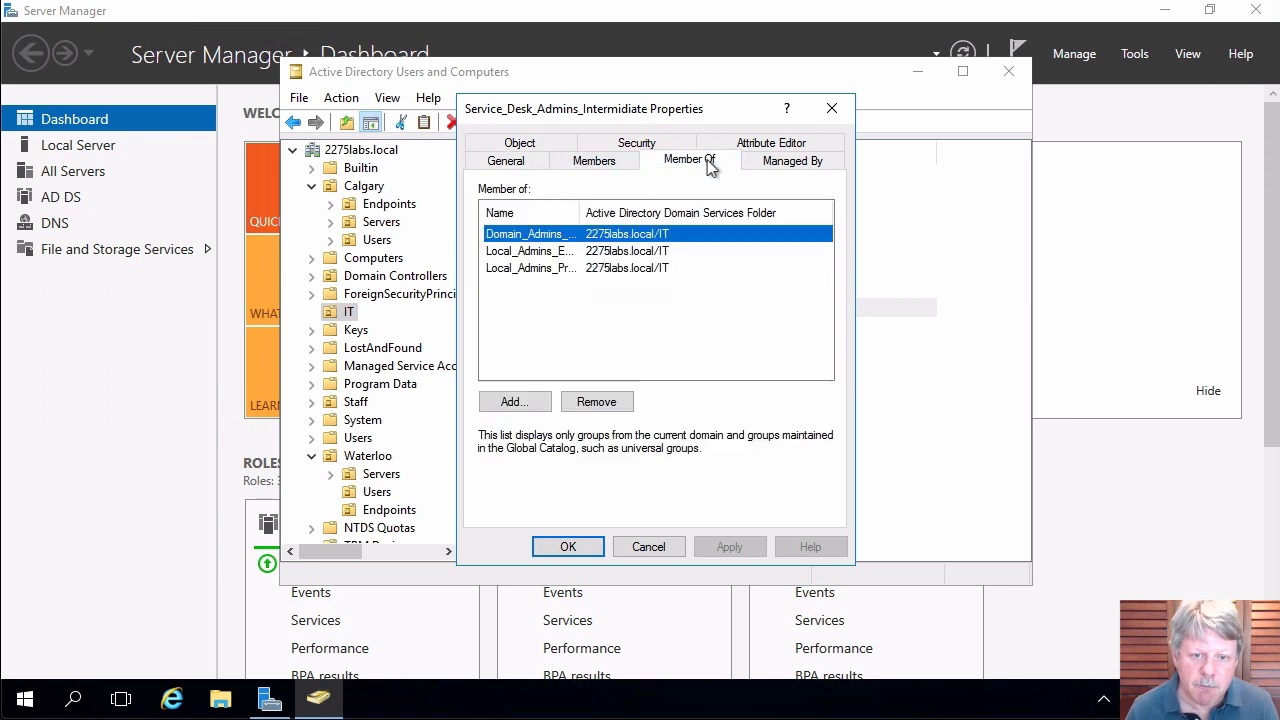
{"action": "double_click", "coordinate": [585, 212]}
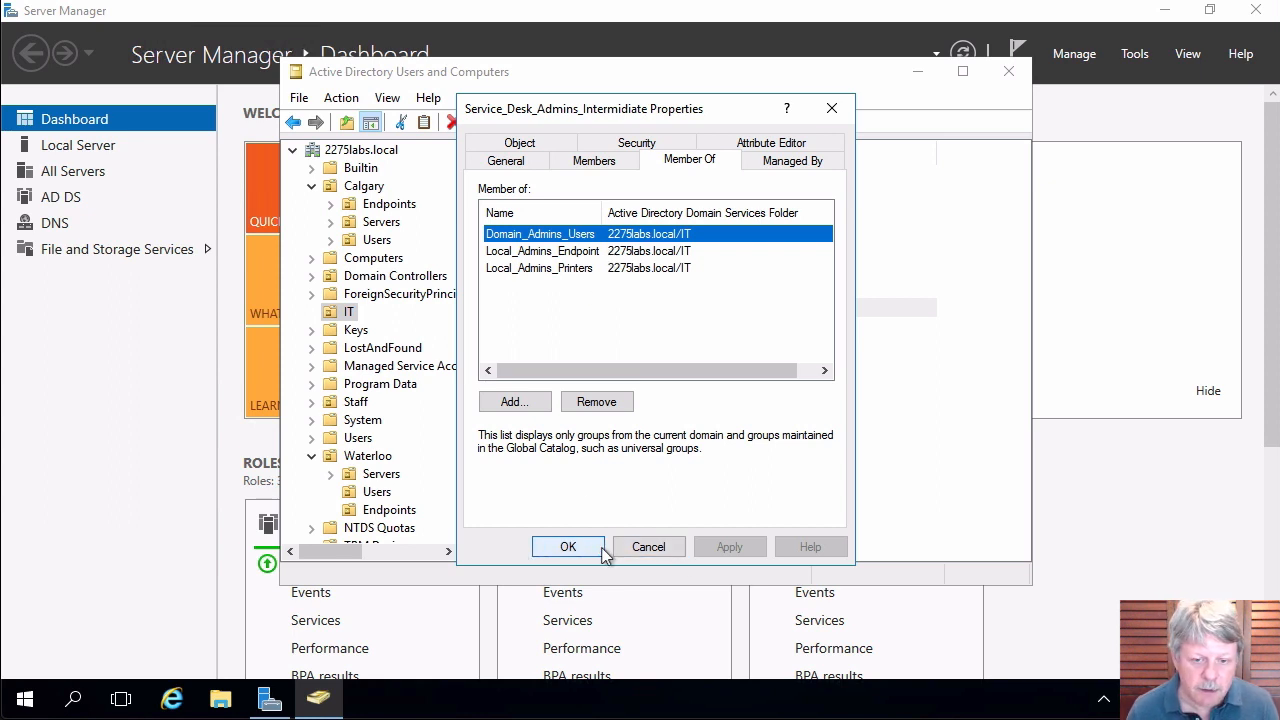
{"action": "left_click", "coordinate": [648, 548]}
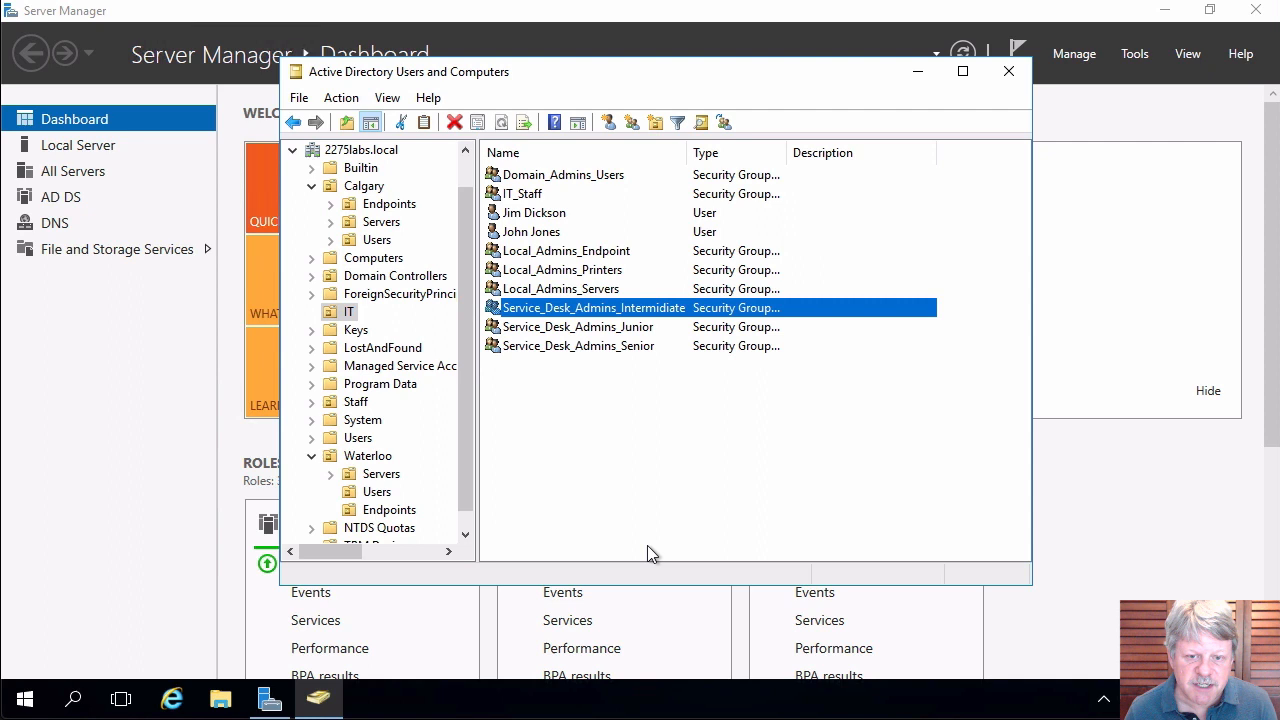
Add Service_Desk_Admins_Senior to the Domain_Admins_Users group.
{"action": "right_click", "coordinate": [597, 355]}
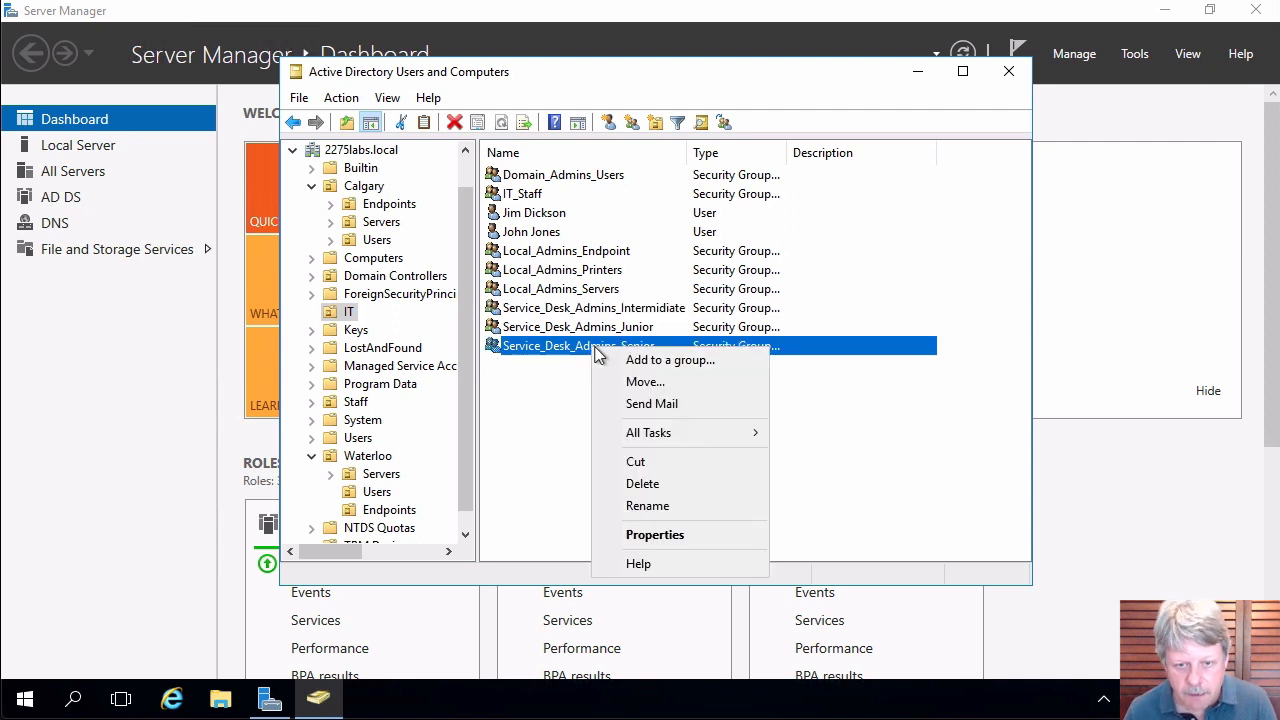
{"action": "left_click", "coordinate": [643, 362]}
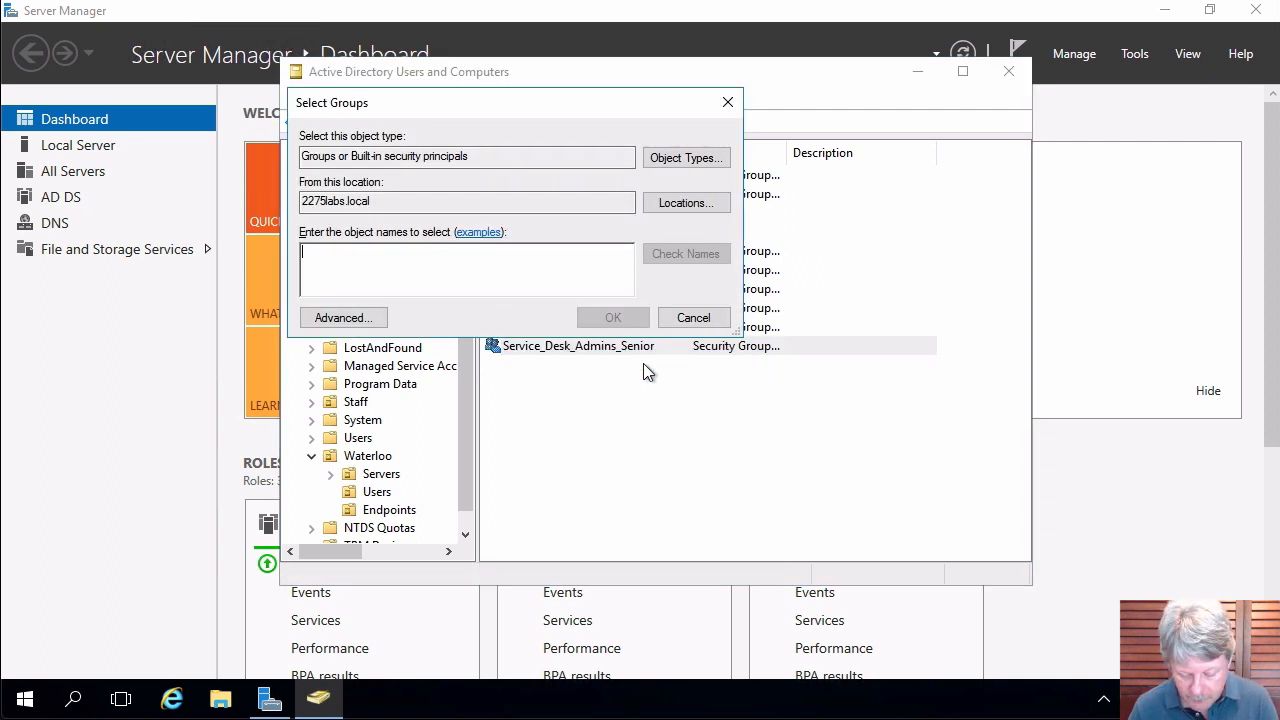
{"action": "type", "text": "dom"}
{"action": "key", "text": "Return"}
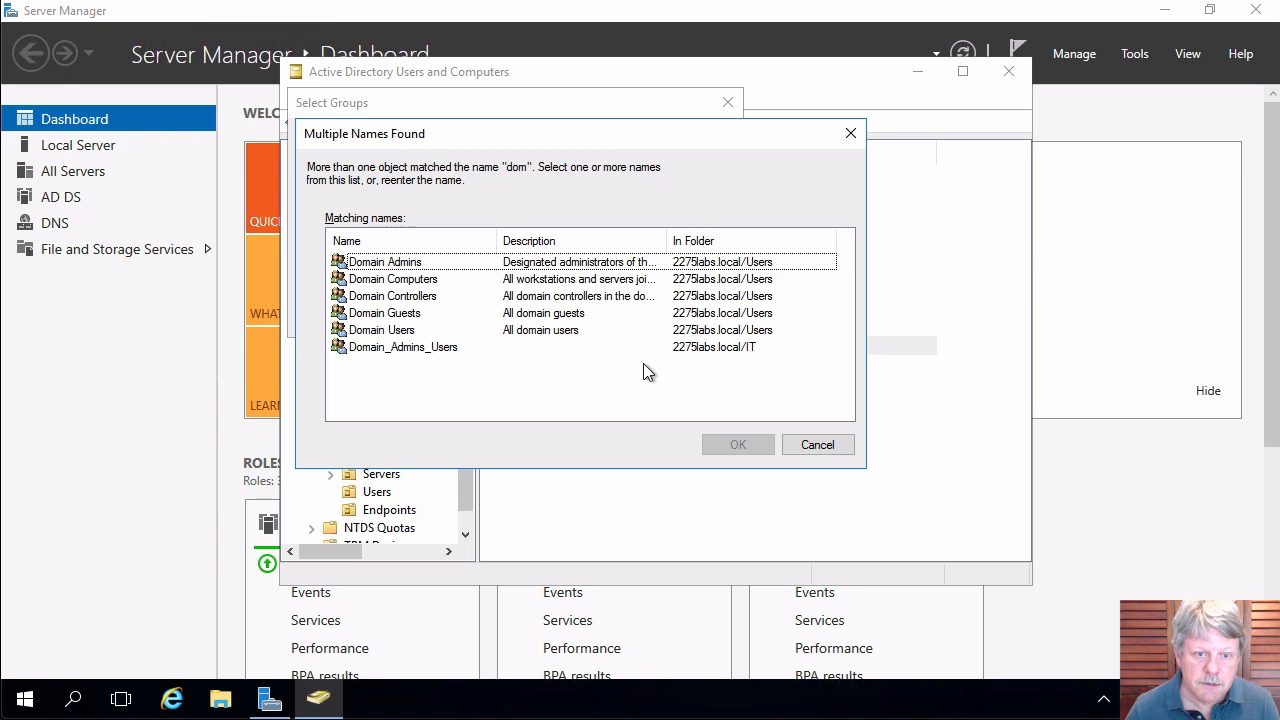
{"action": "double_click", "coordinate": [380, 348]}
{"action": "left_click", "coordinate": [766, 424]}
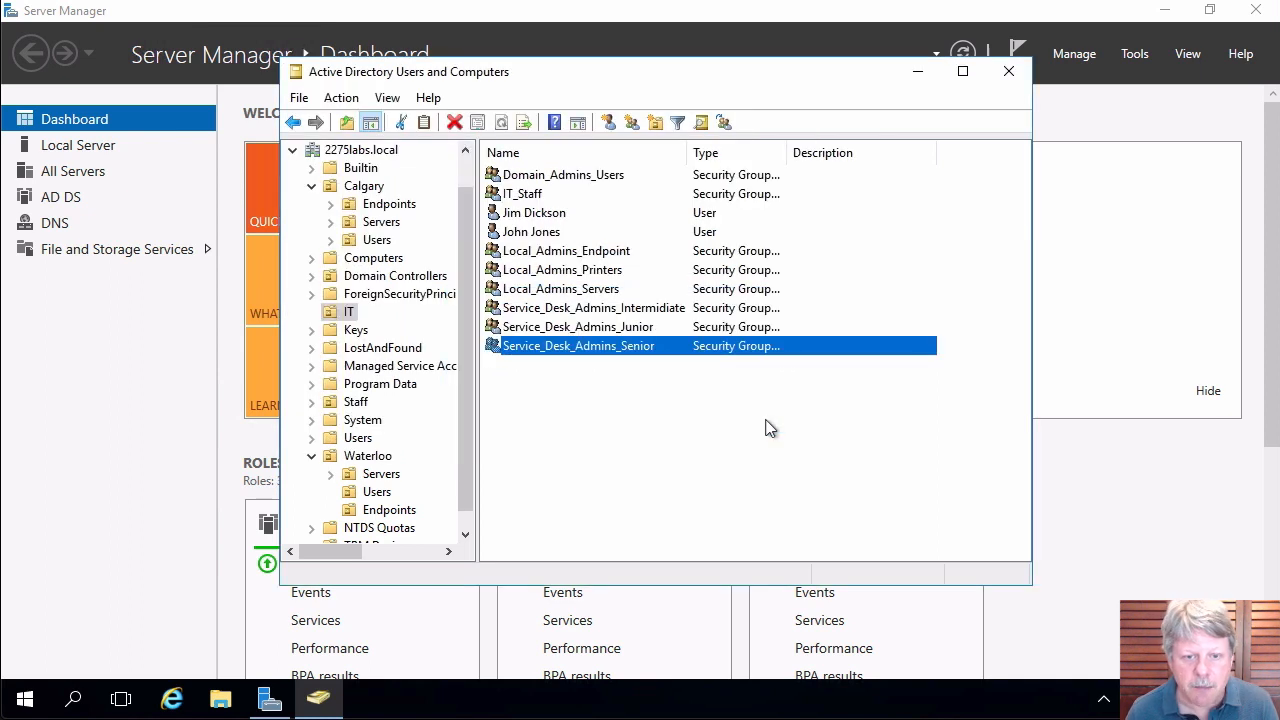
Add Service_Desk_Admins_Senior to all three Local_Admins groups at once.
{"action": "right_click", "coordinate": [607, 347]}
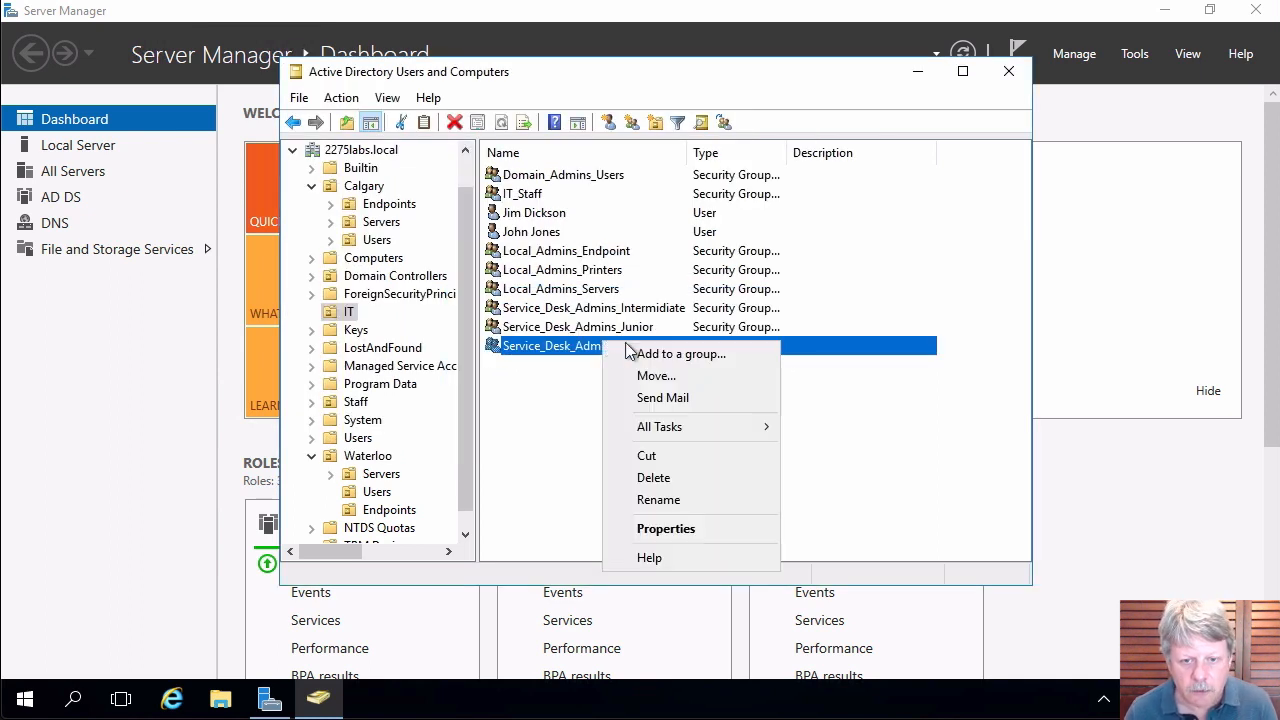
{"action": "left_click", "coordinate": [650, 352]}
{"action": "type", "text": "local"}
{"action": "key", "text": "Return"}
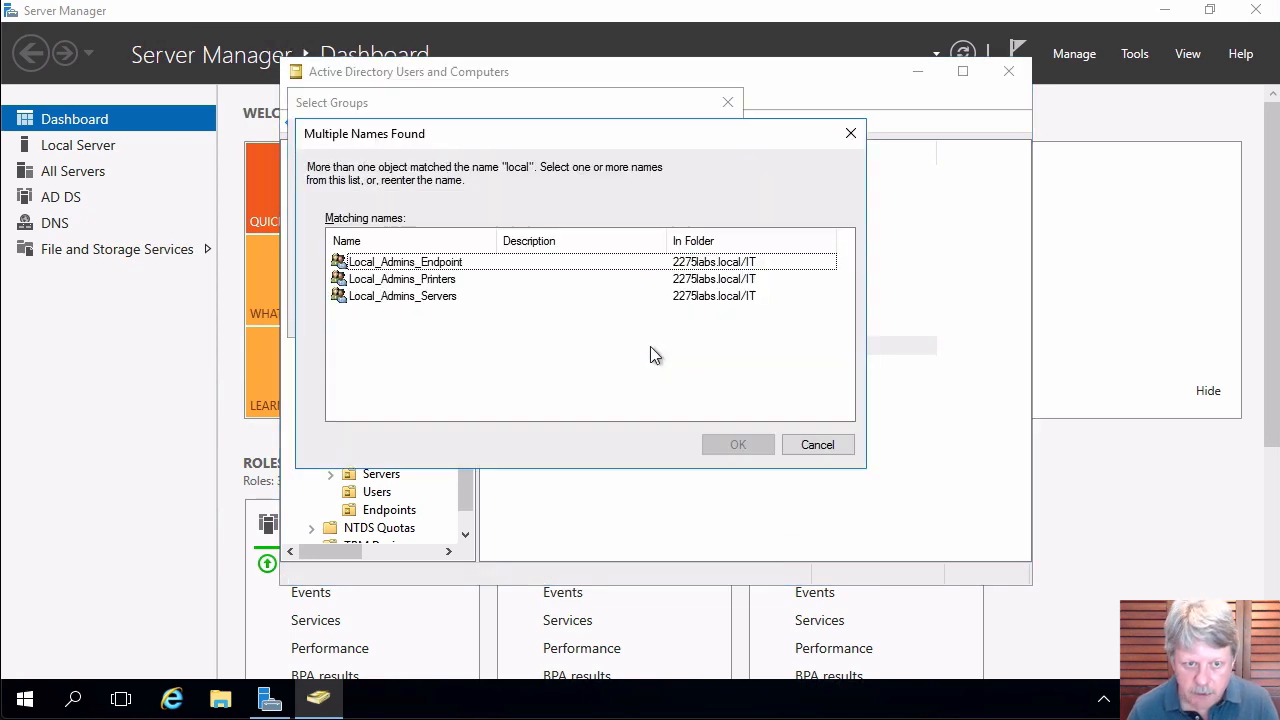
{"action": "left_click", "coordinate": [376, 264]}
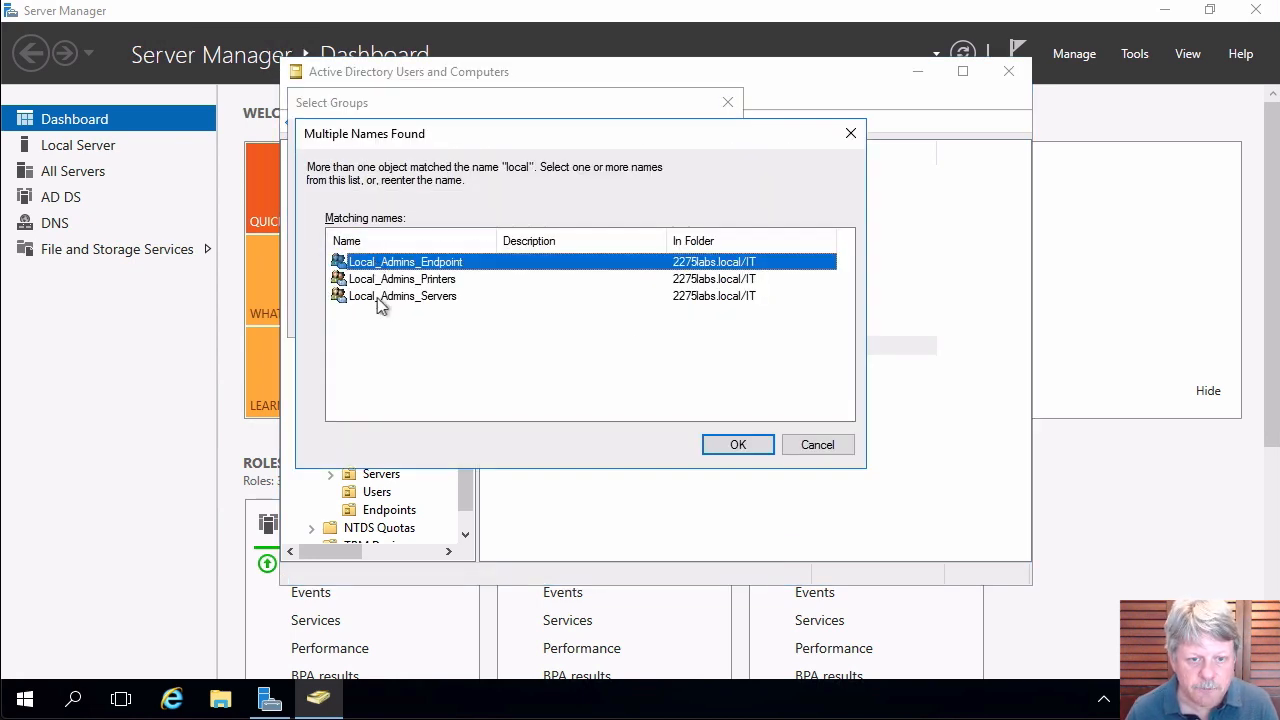
{"action": "left_click", "coordinate": [380, 298], "text": "shift"}
{"action": "left_click", "coordinate": [738, 446]}
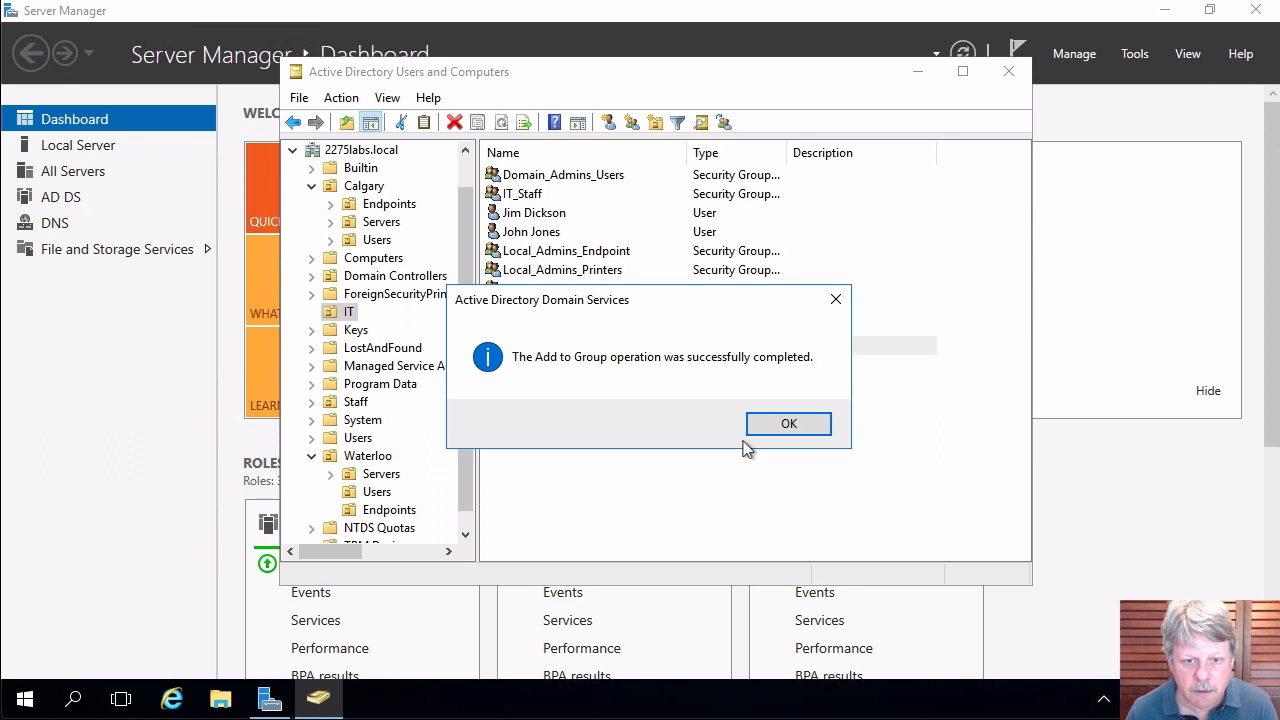
{"action": "left_click", "coordinate": [808, 430]}
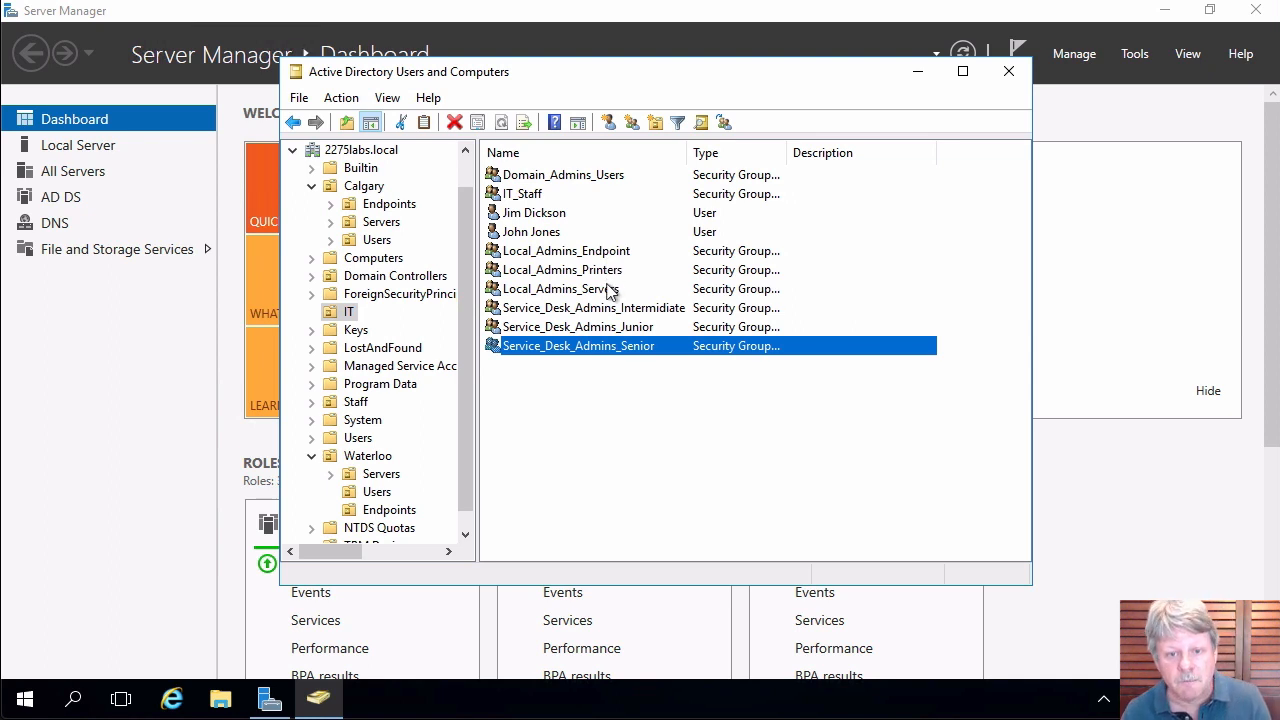
{"action": "left_click", "coordinate": [562, 178]}
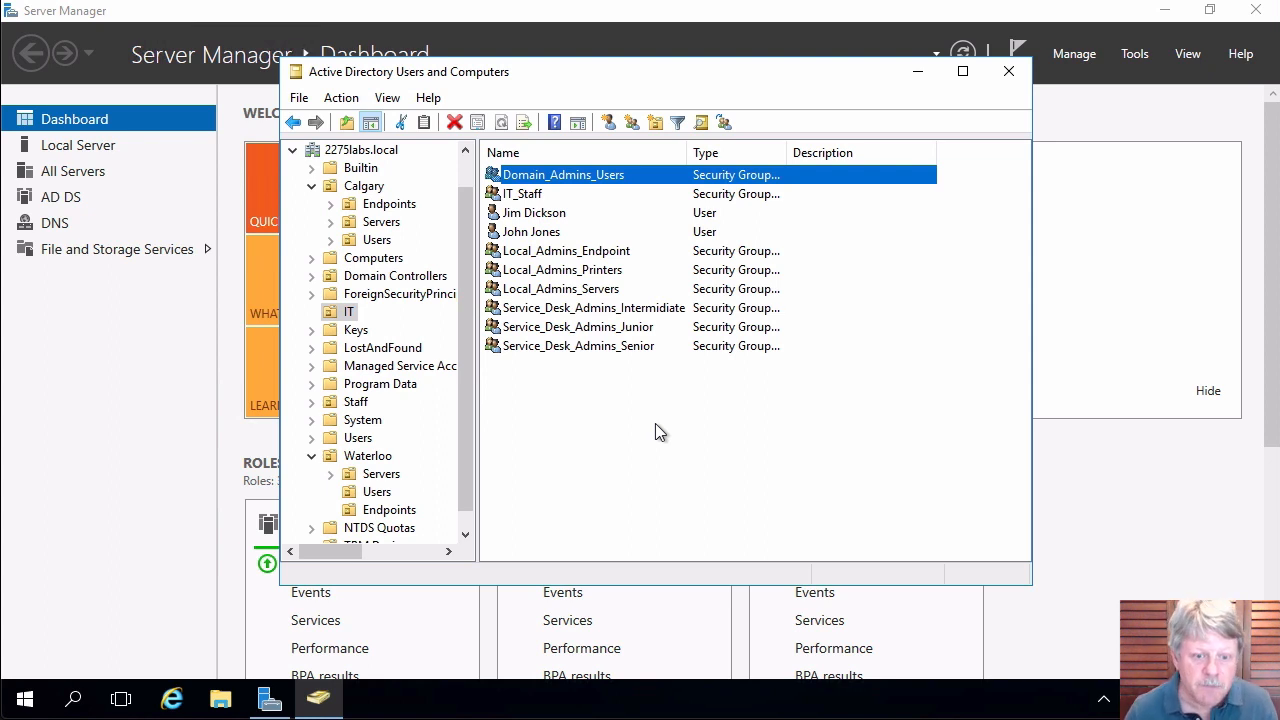
Begin delegating control of Waterloo's Users folder, choosing Domain_Admins_Users as the delegate.
{"action": "right_click", "coordinate": [375, 494]}
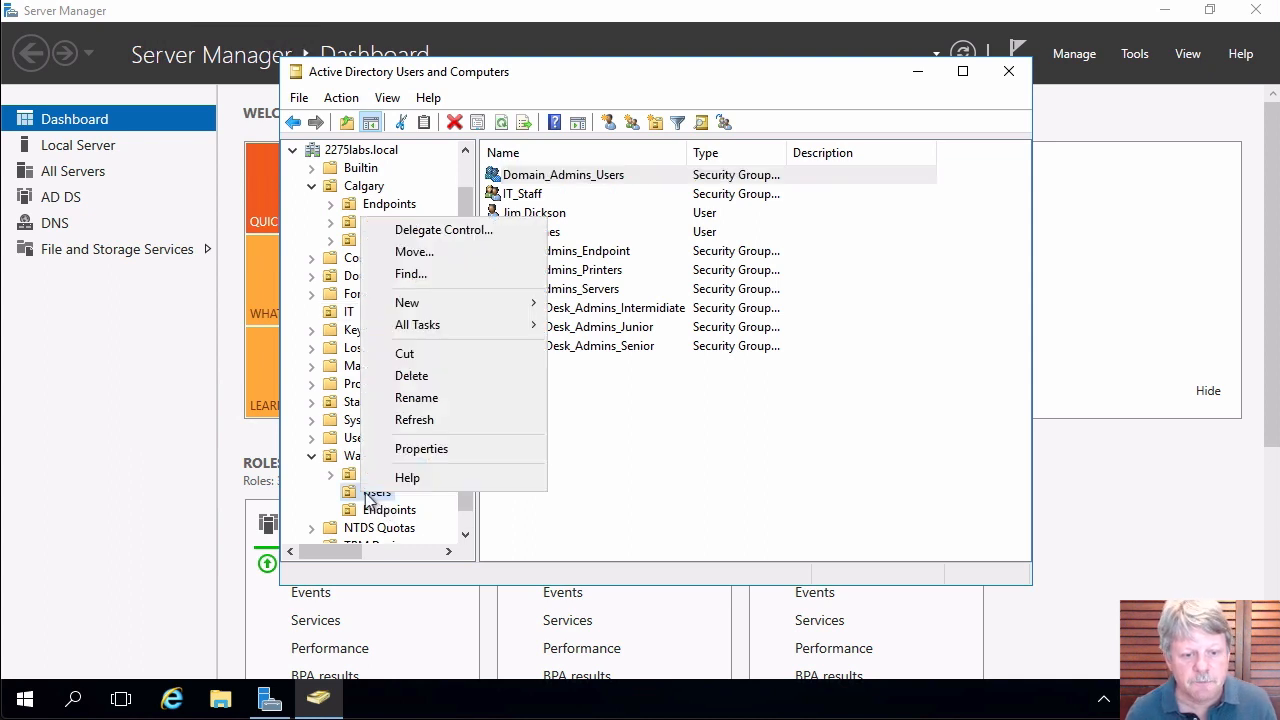
{"action": "left_click", "coordinate": [486, 229]}
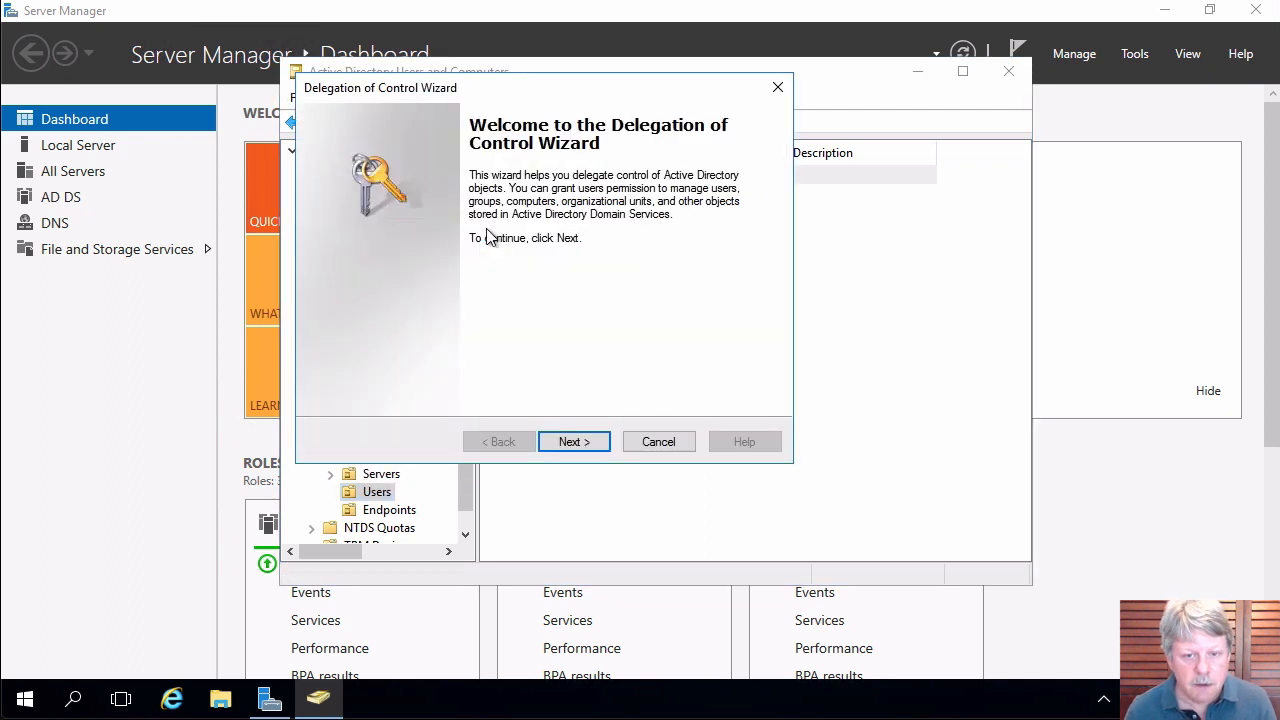
{"action": "left_click", "coordinate": [572, 442]}
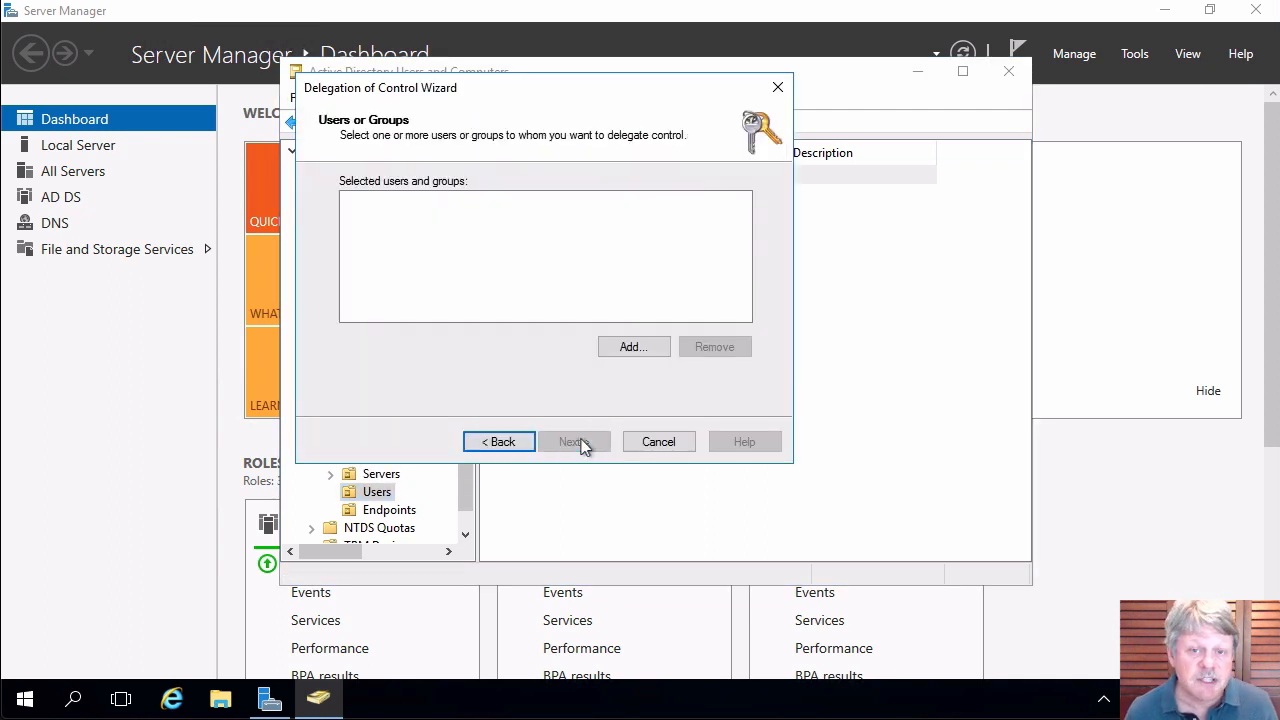
{"action": "left_click", "coordinate": [629, 348]}
{"action": "type", "text": "dom"}
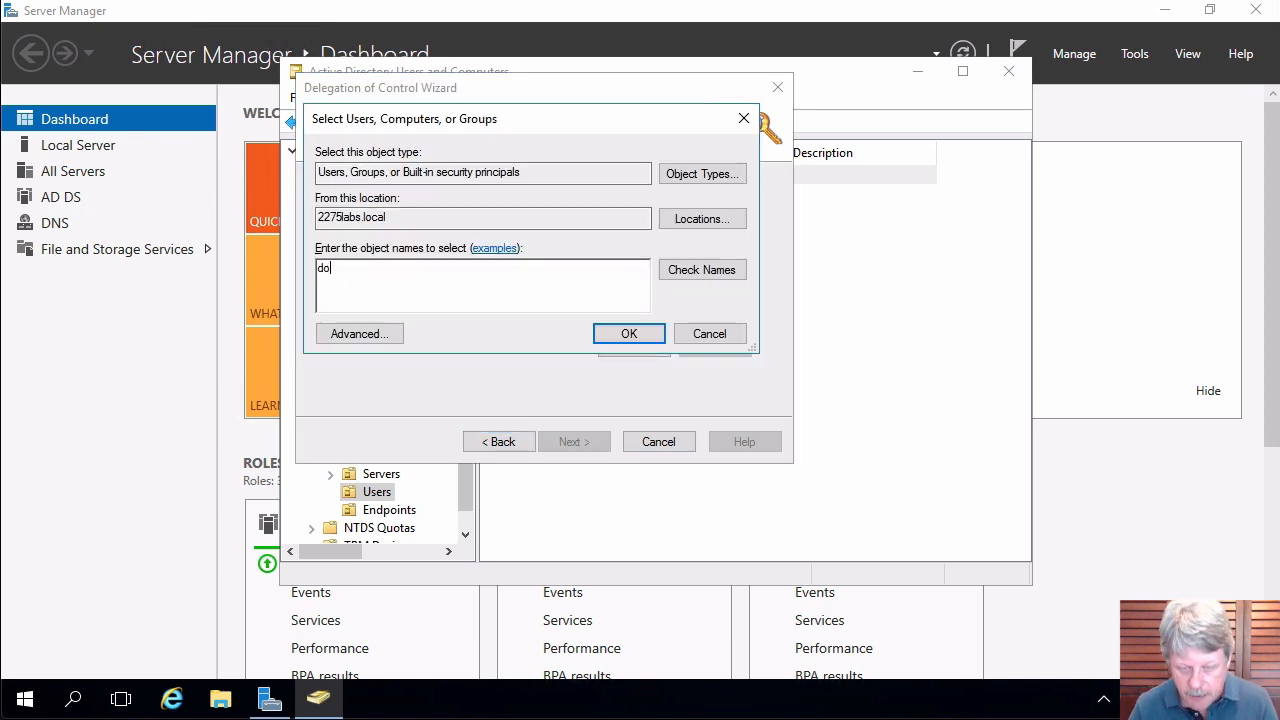
{"action": "key", "text": "Return"}
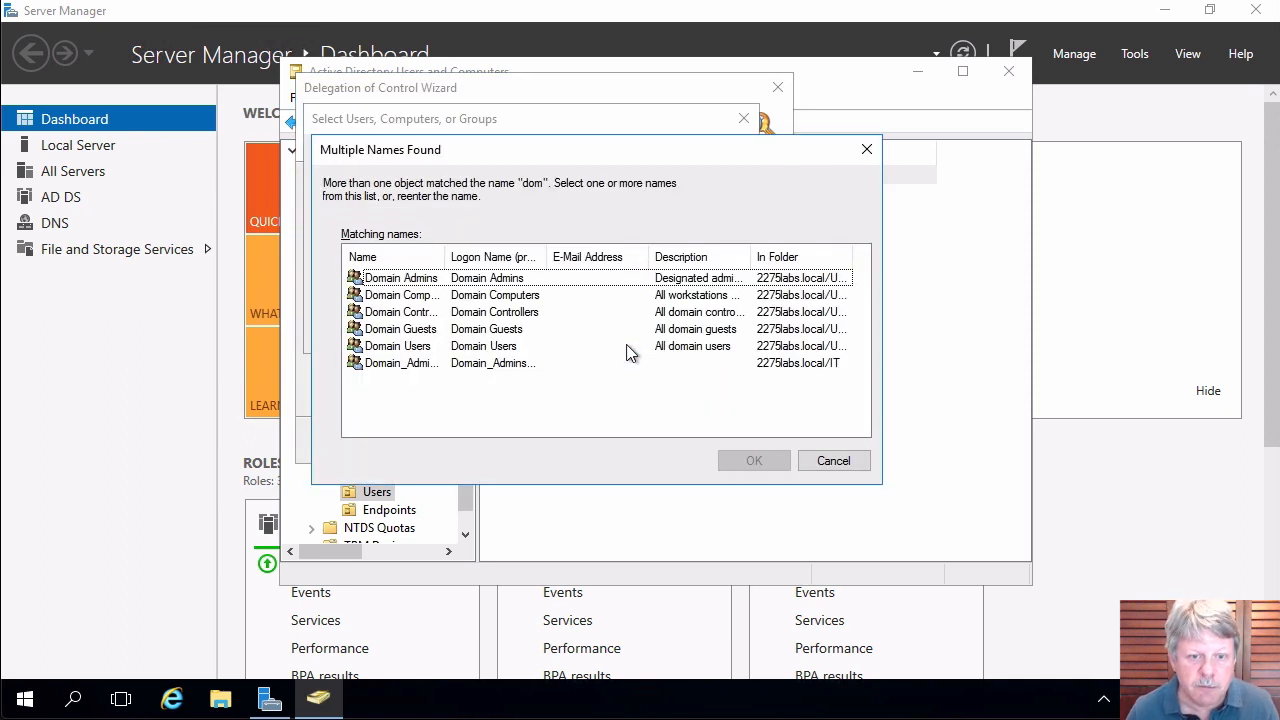
{"action": "double_click", "coordinate": [446, 257]}
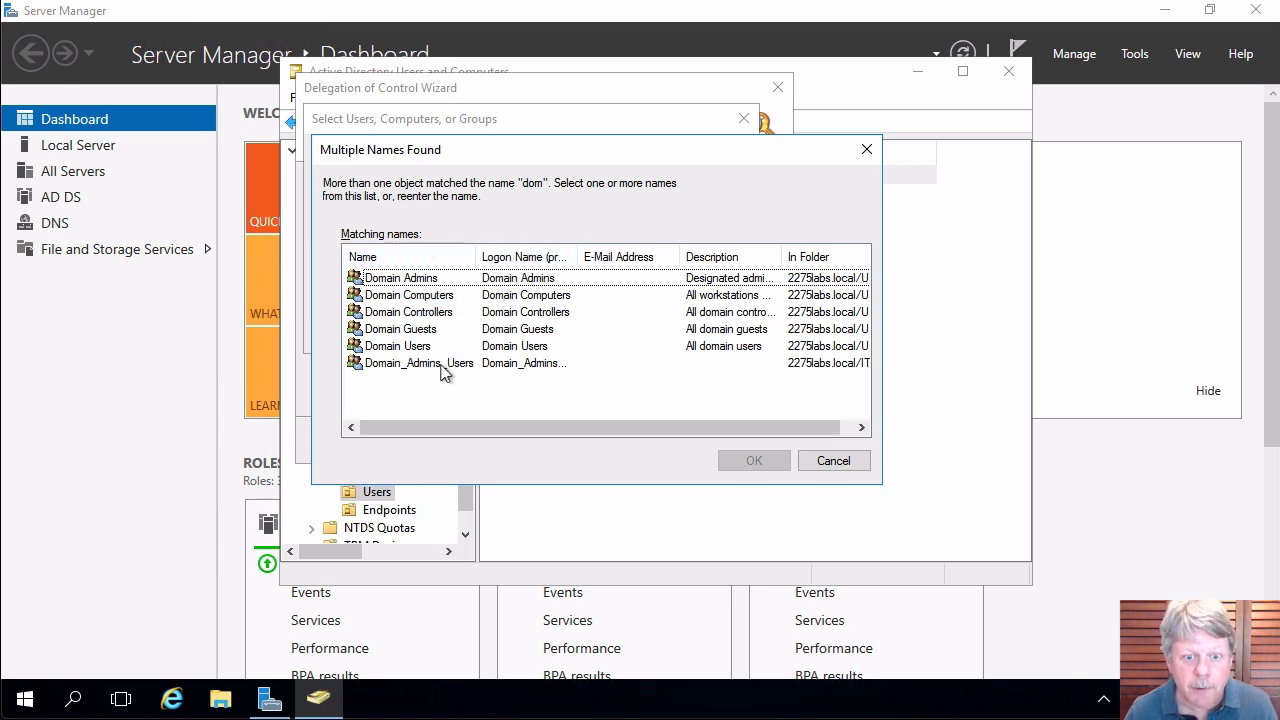
{"action": "double_click", "coordinate": [445, 373]}
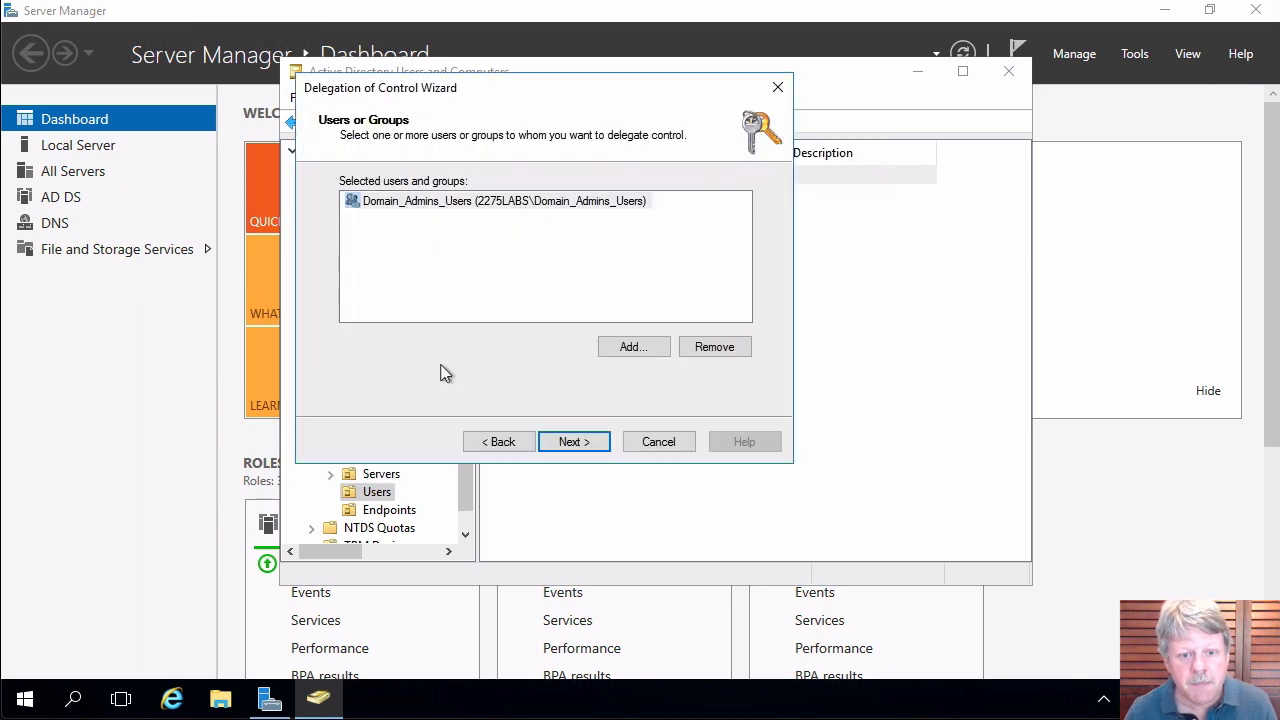
Delegate creating, deleting and managing user accounts, and finish the wizard.
{"action": "left_click", "coordinate": [573, 440]}
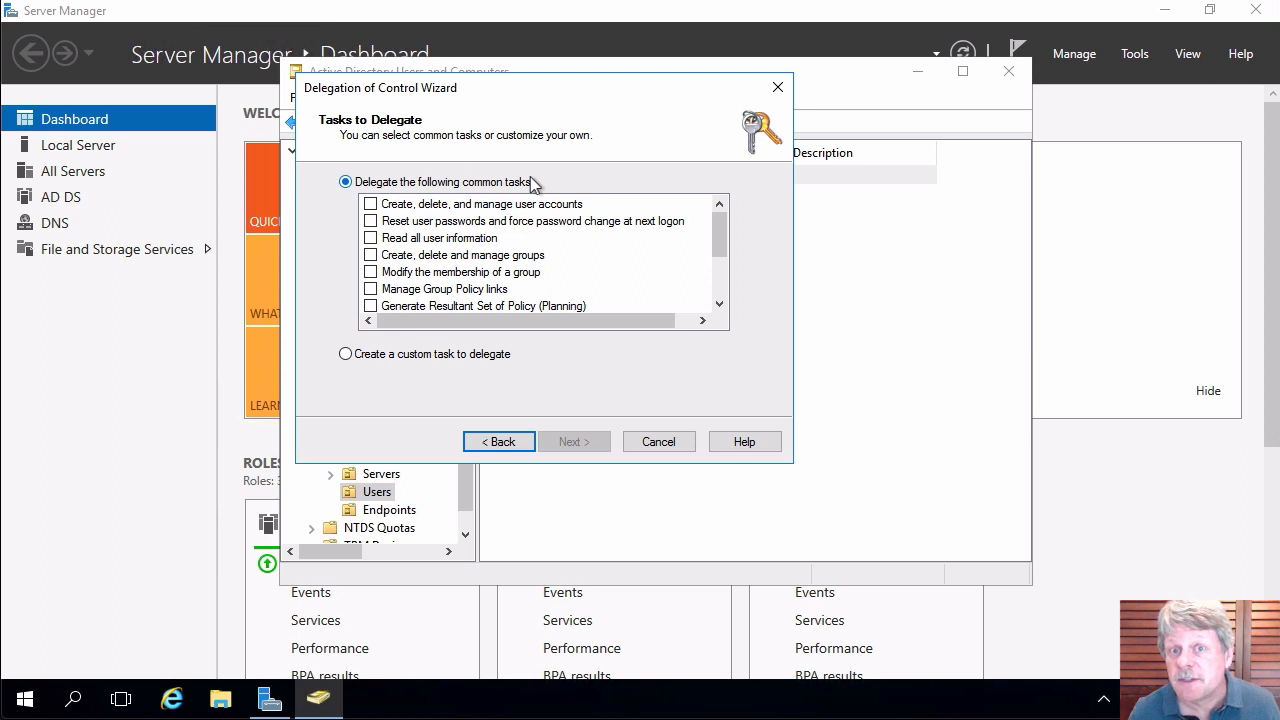
{"action": "left_click", "coordinate": [380, 203]}
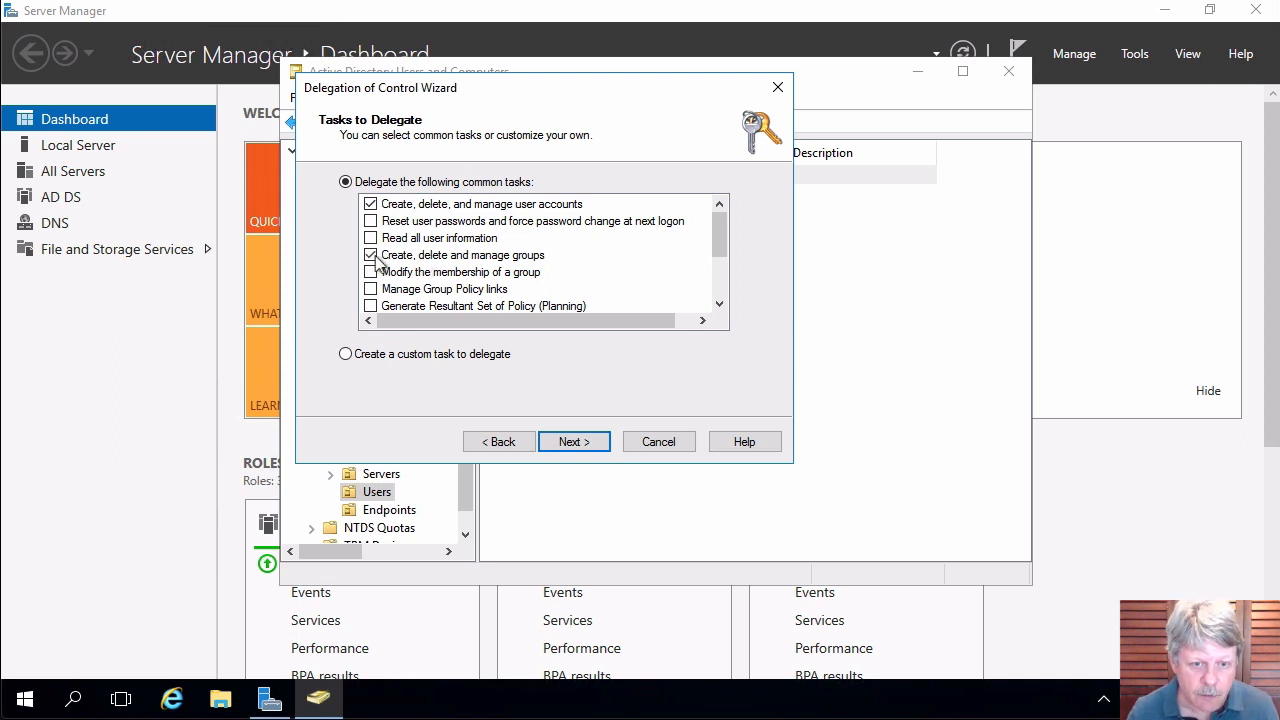
{"action": "left_click", "coordinate": [577, 442]}
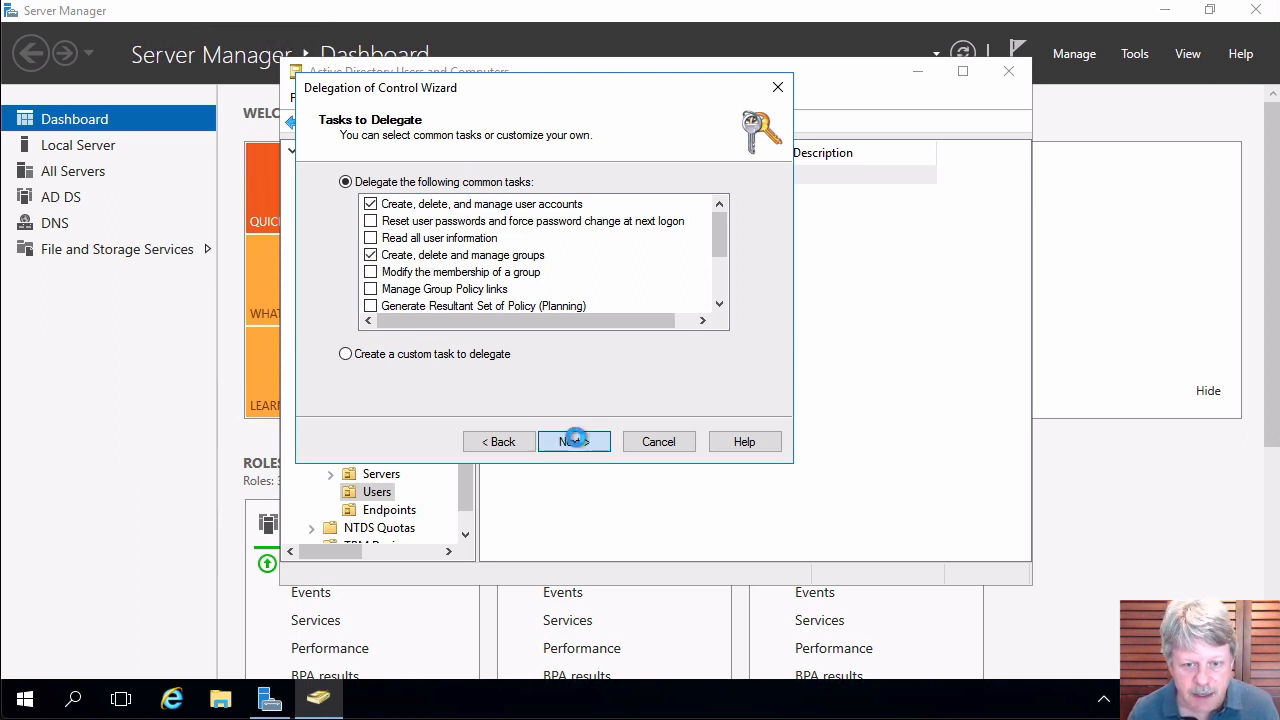
{"action": "left_click", "coordinate": [590, 444]}
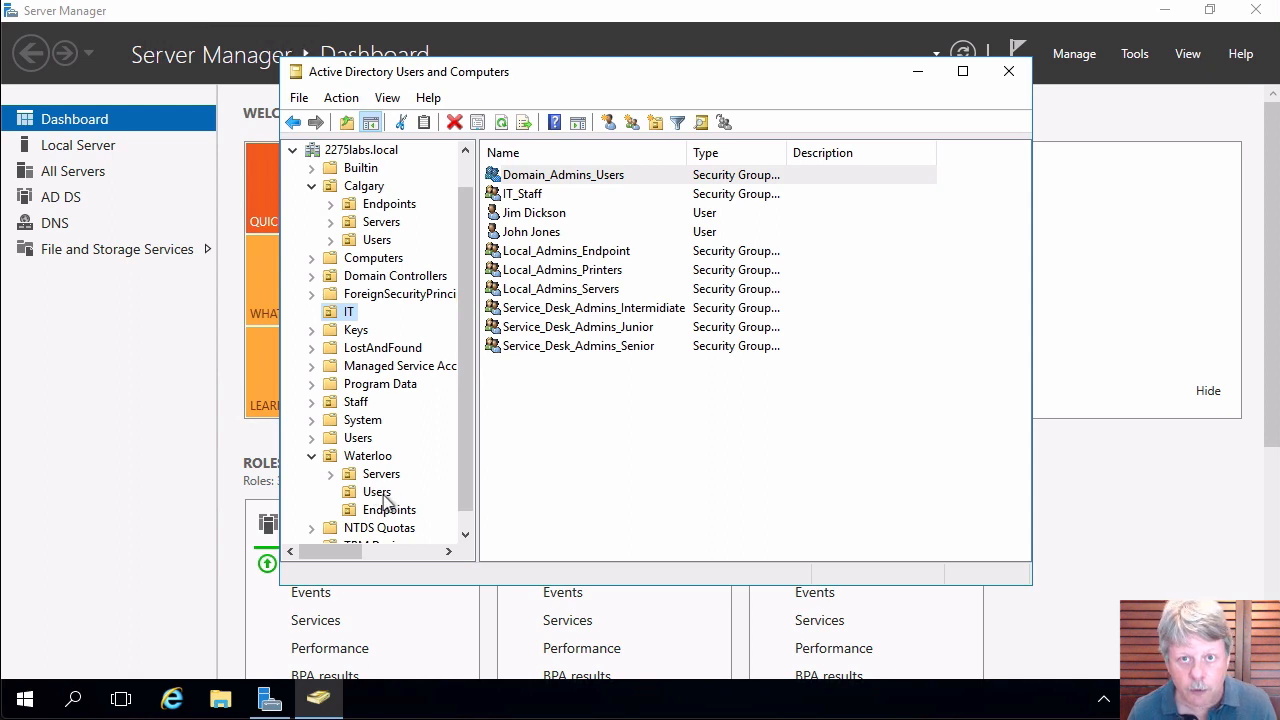
Begin delegating control of Calgary's Users folder, choosing Domain_Admins_Users as the delegate.
{"action": "right_click", "coordinate": [370, 240]}
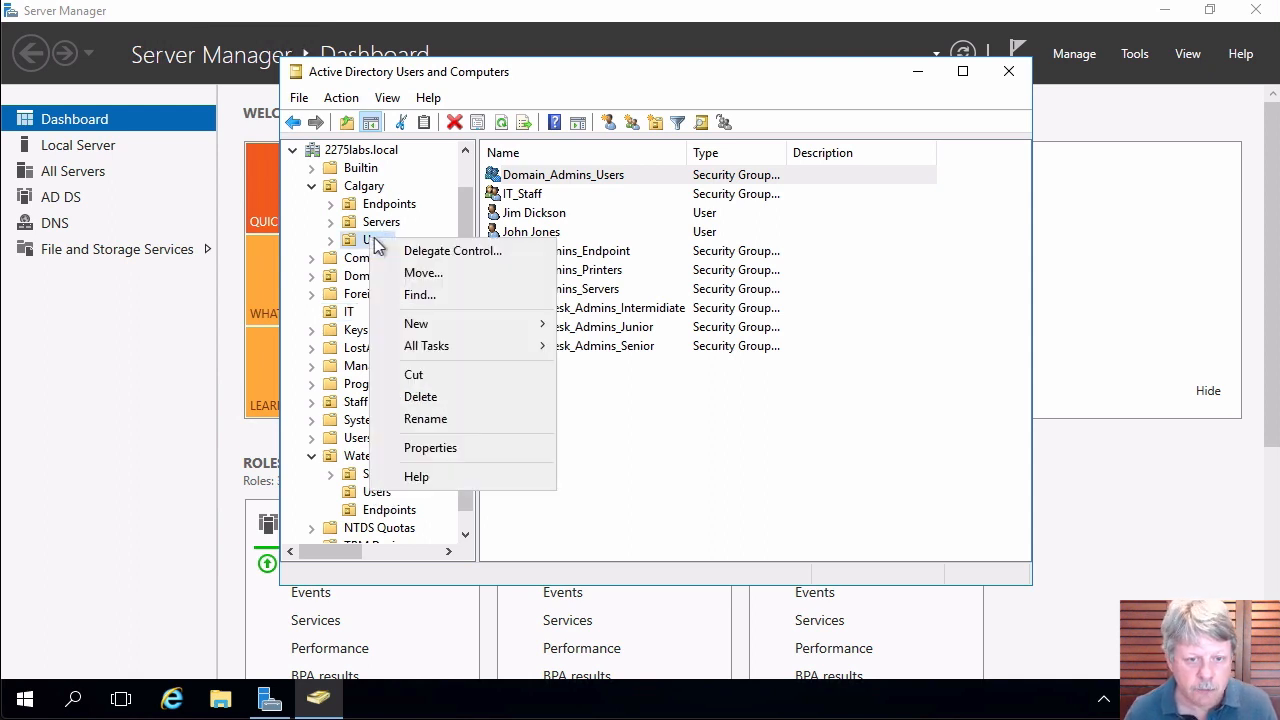
{"action": "left_click", "coordinate": [437, 251]}
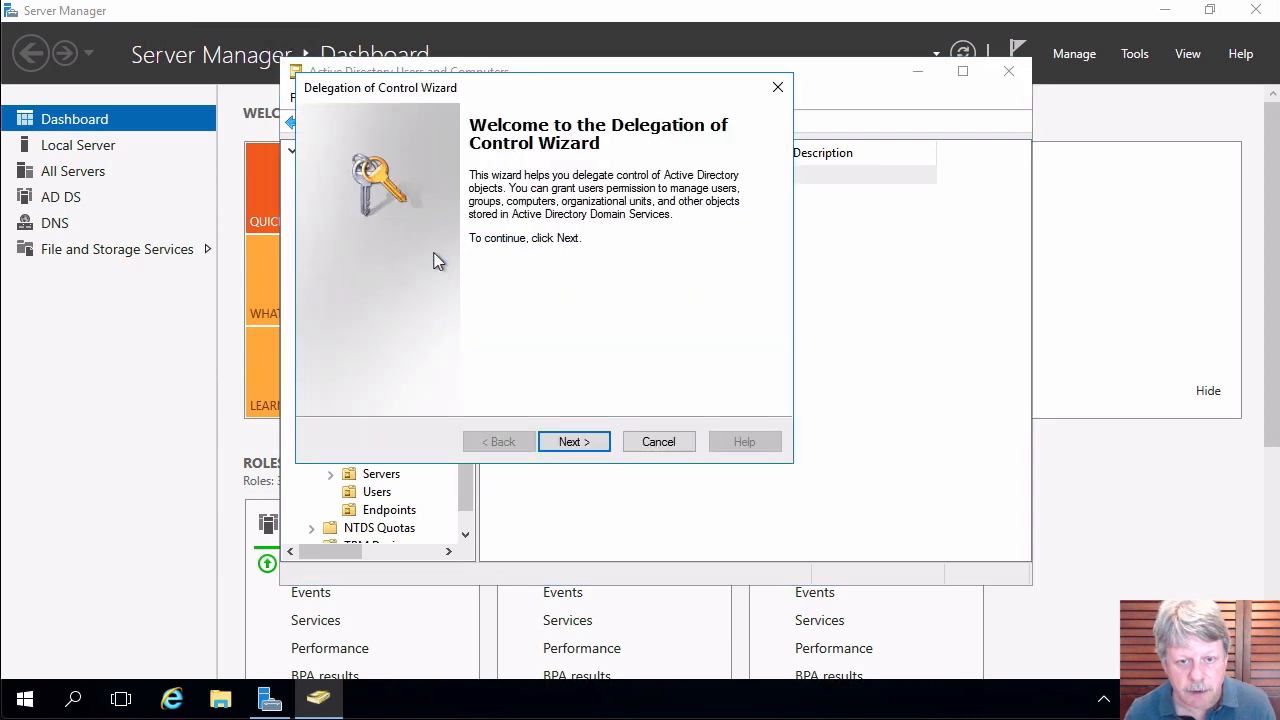
{"action": "left_click", "coordinate": [585, 443]}
{"action": "left_click", "coordinate": [625, 348]}
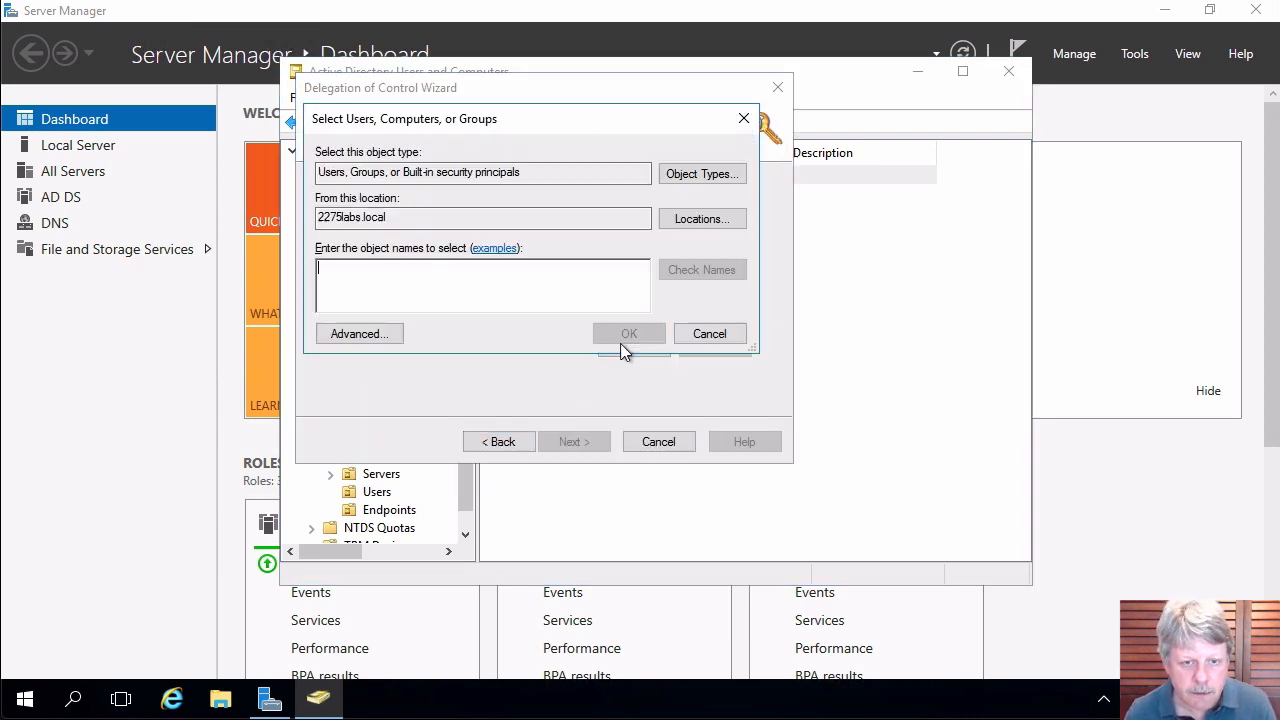
{"action": "type", "text": "dom"}
{"action": "key", "text": "Return"}
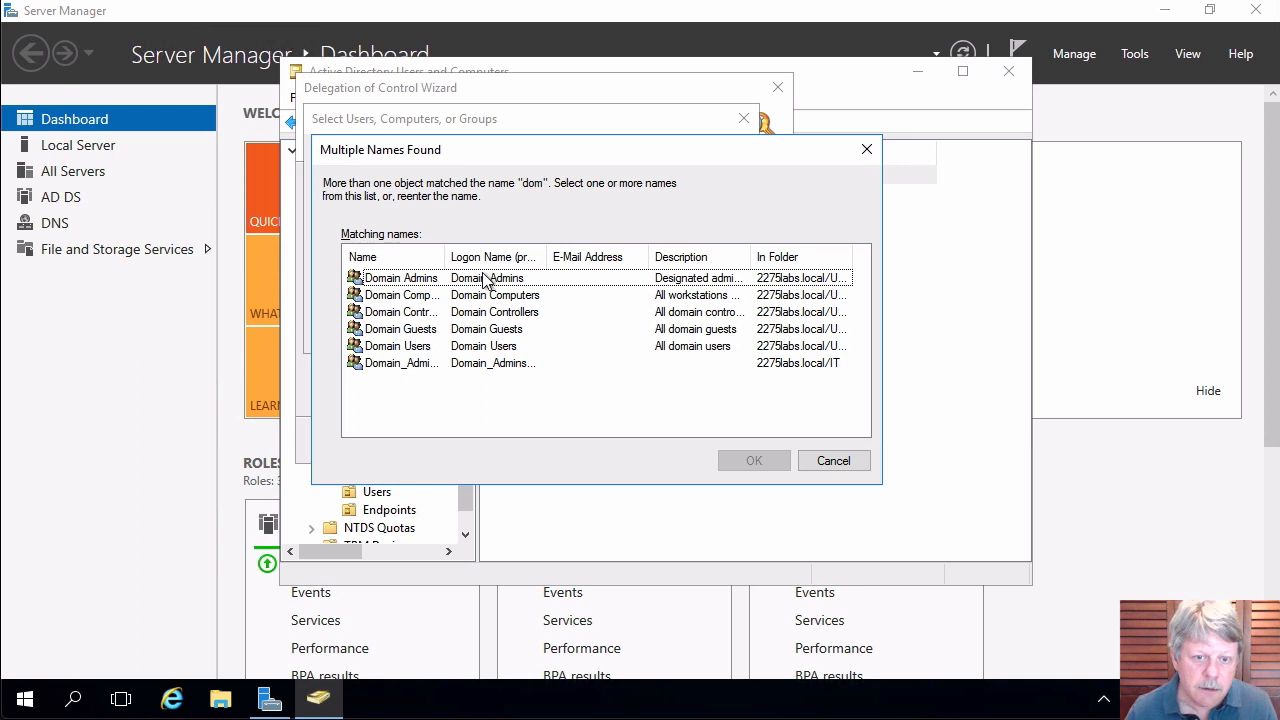
{"action": "double_click", "coordinate": [446, 257]}
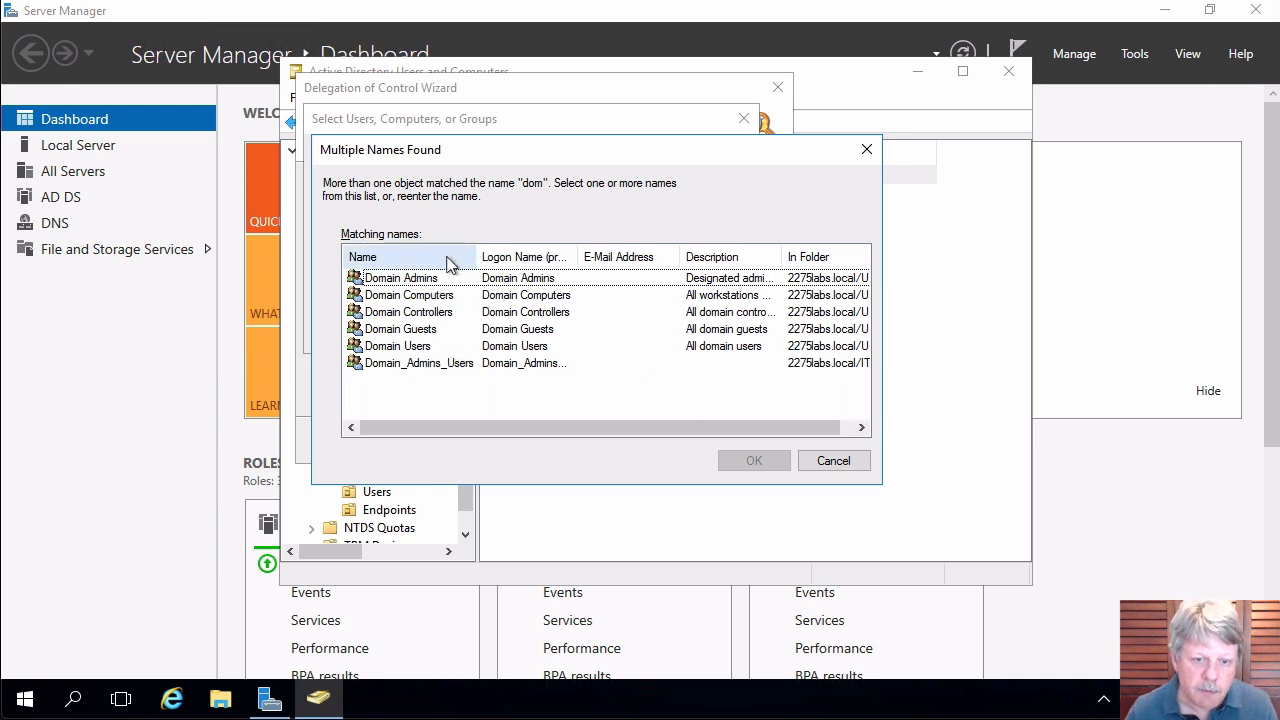
{"action": "double_click", "coordinate": [452, 365]}
Tick 'Create, delete, and manage user accounts' and finish the delegation.
{"action": "left_click", "coordinate": [574, 441]}
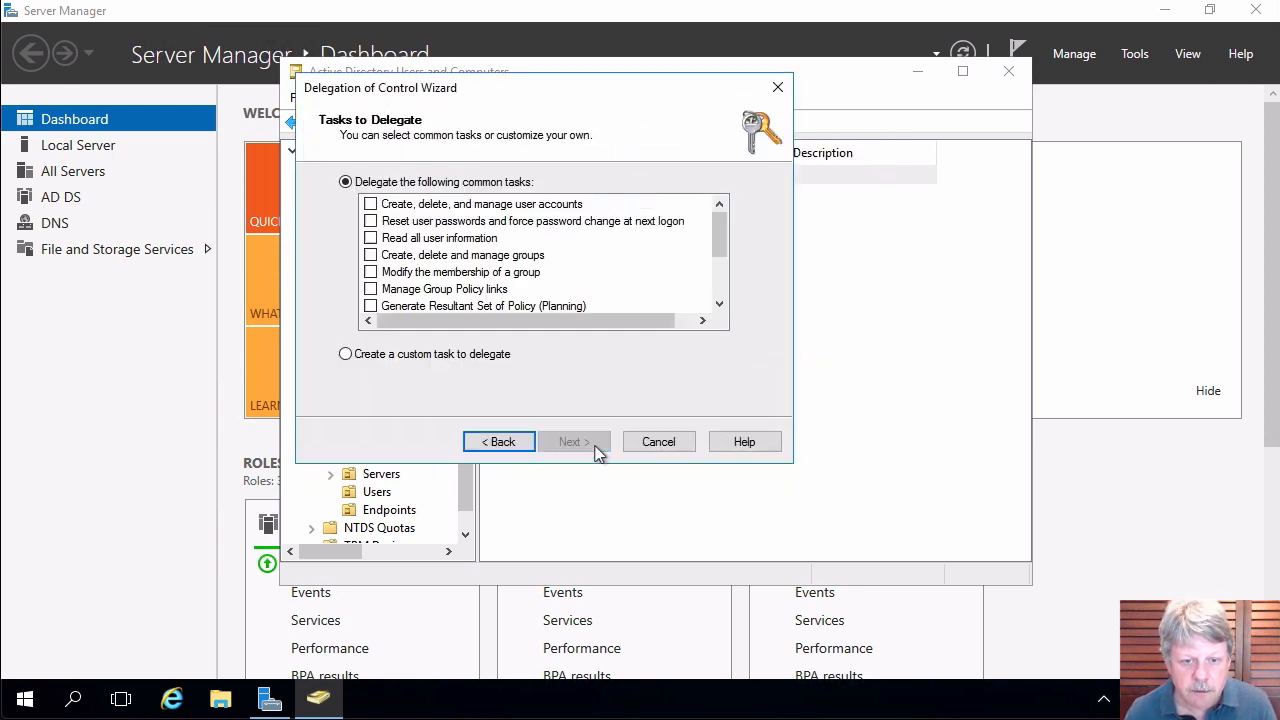
{"action": "left_click", "coordinate": [376, 205]}
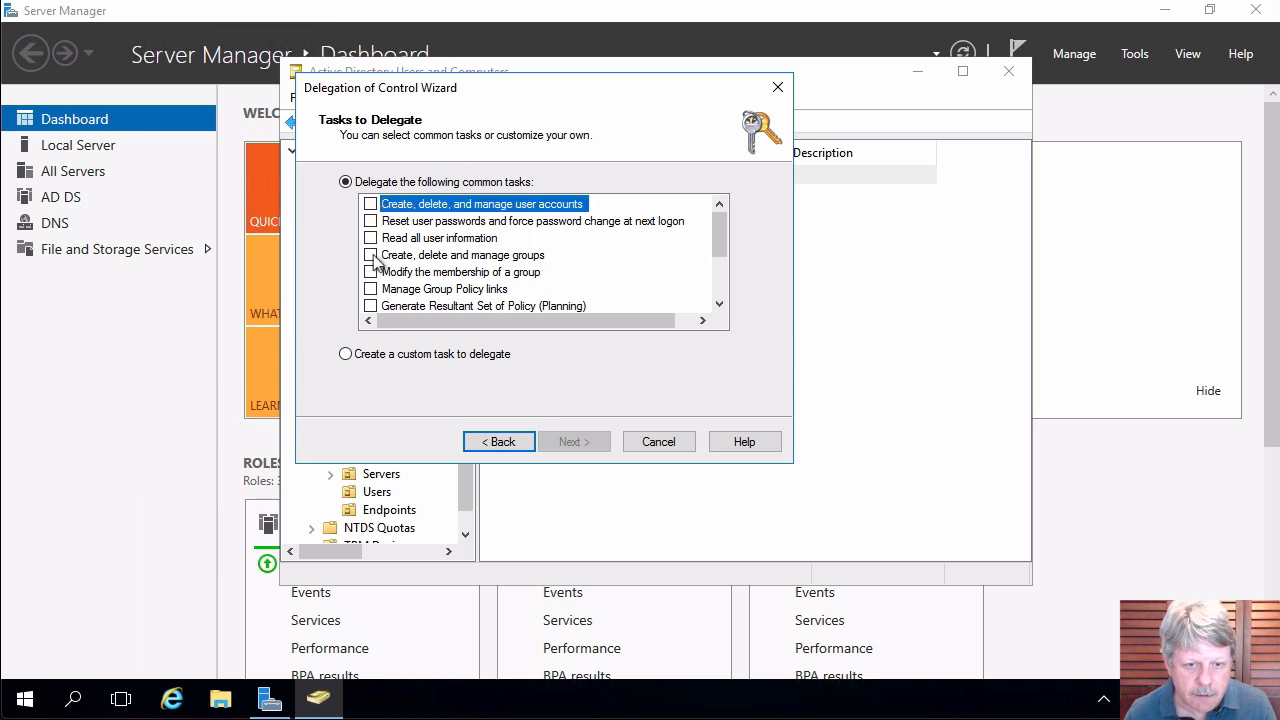
{"action": "left_click", "coordinate": [372, 205]}
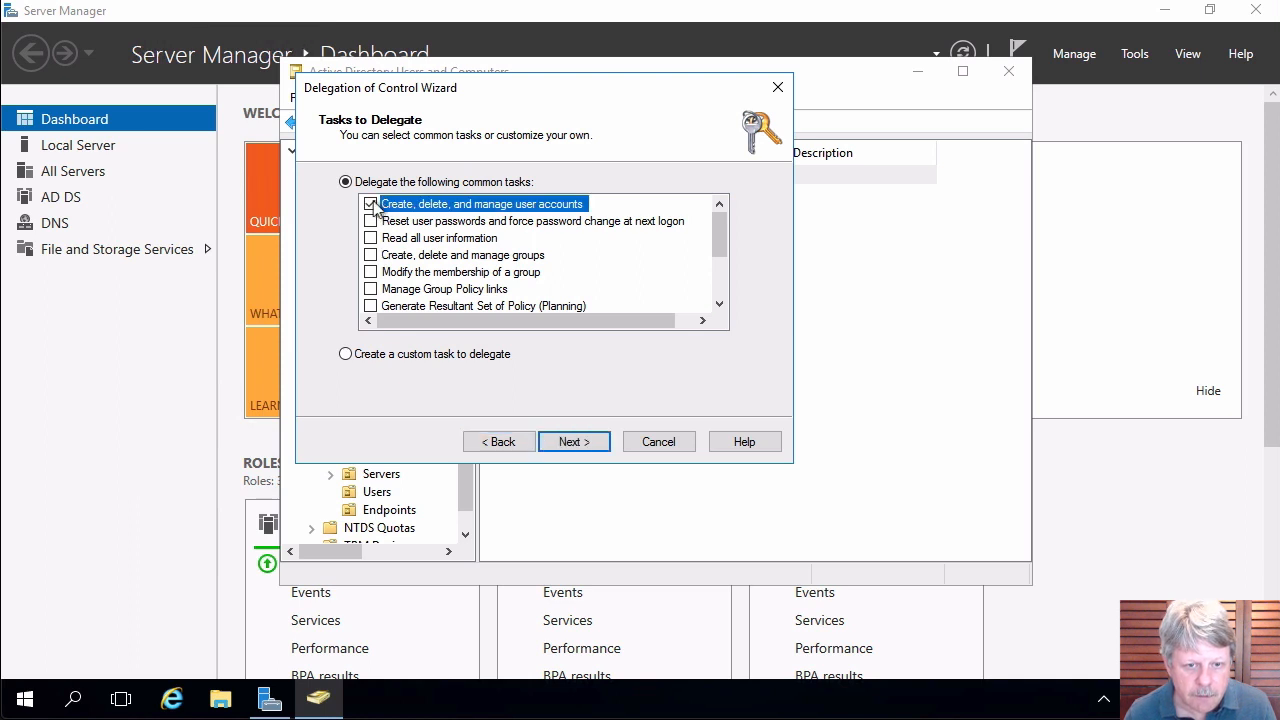
{"action": "left_click", "coordinate": [372, 256]}
{"action": "left_click", "coordinate": [589, 449]}
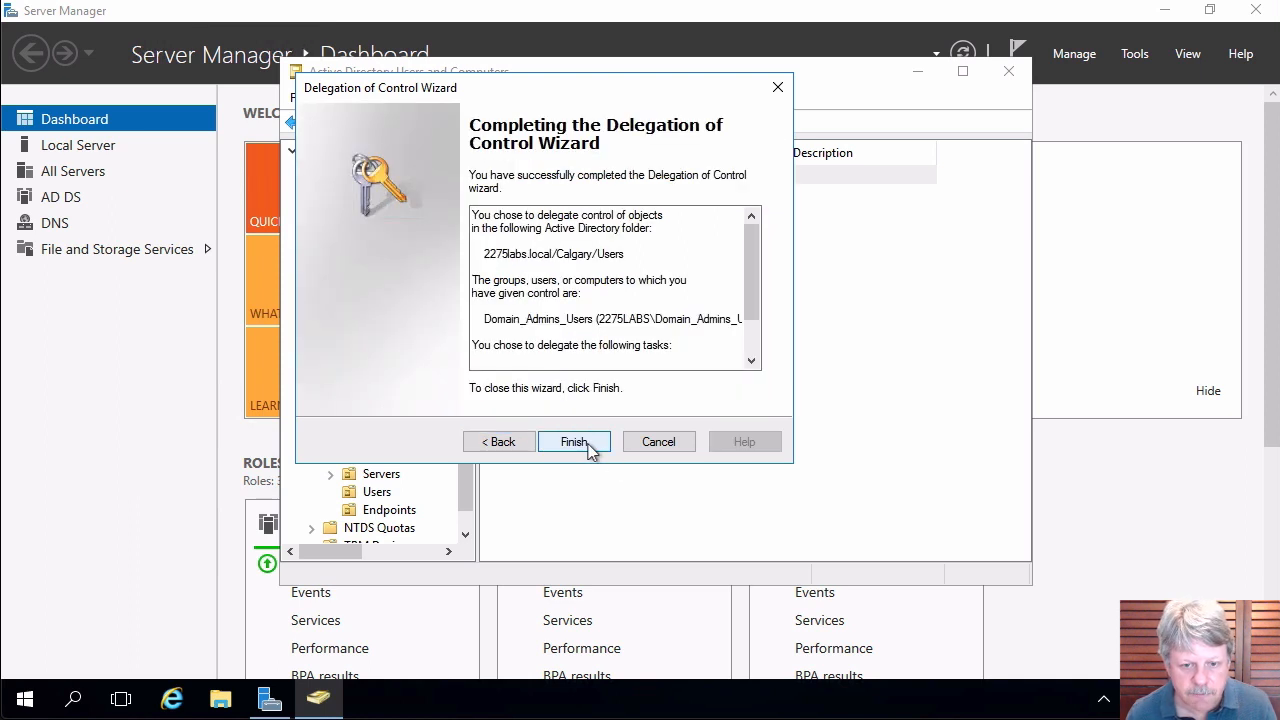
{"action": "left_click", "coordinate": [574, 442]}
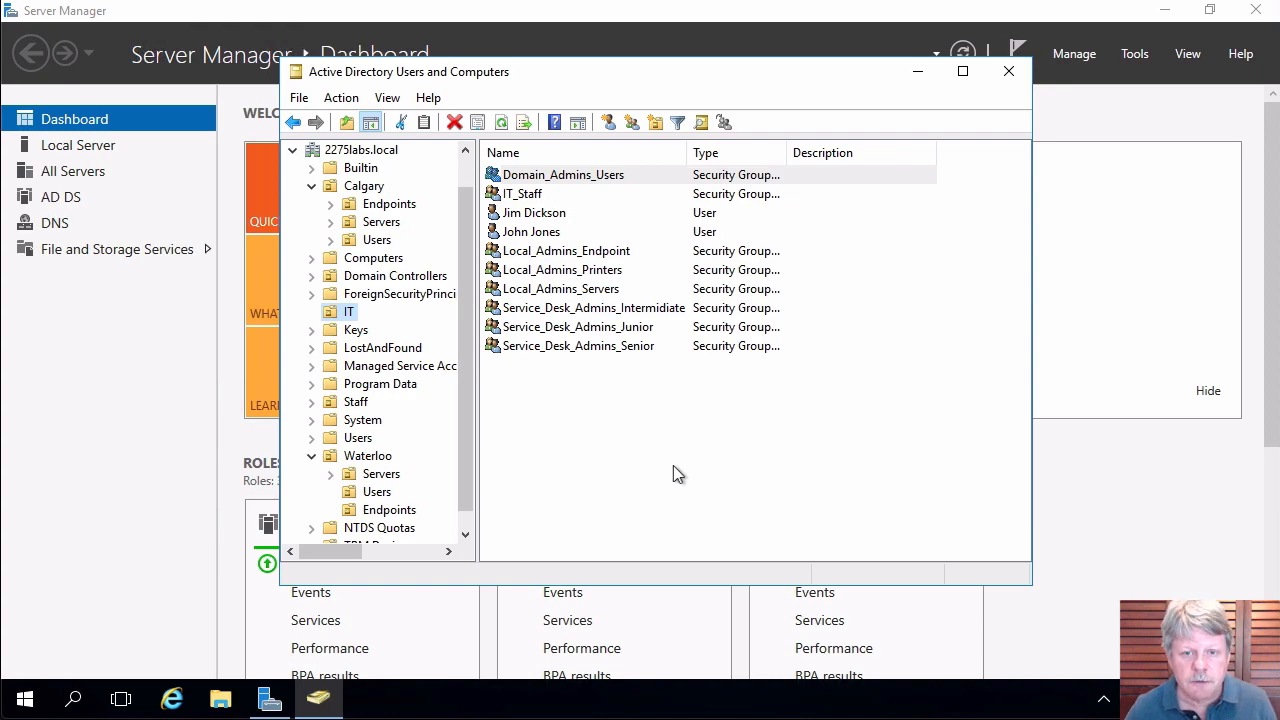
Switch to the JD2275LABS-03 session and launch Computer Management via a Start search for 'comput'.
{"action": "key", "text": "ctrl+Up"}
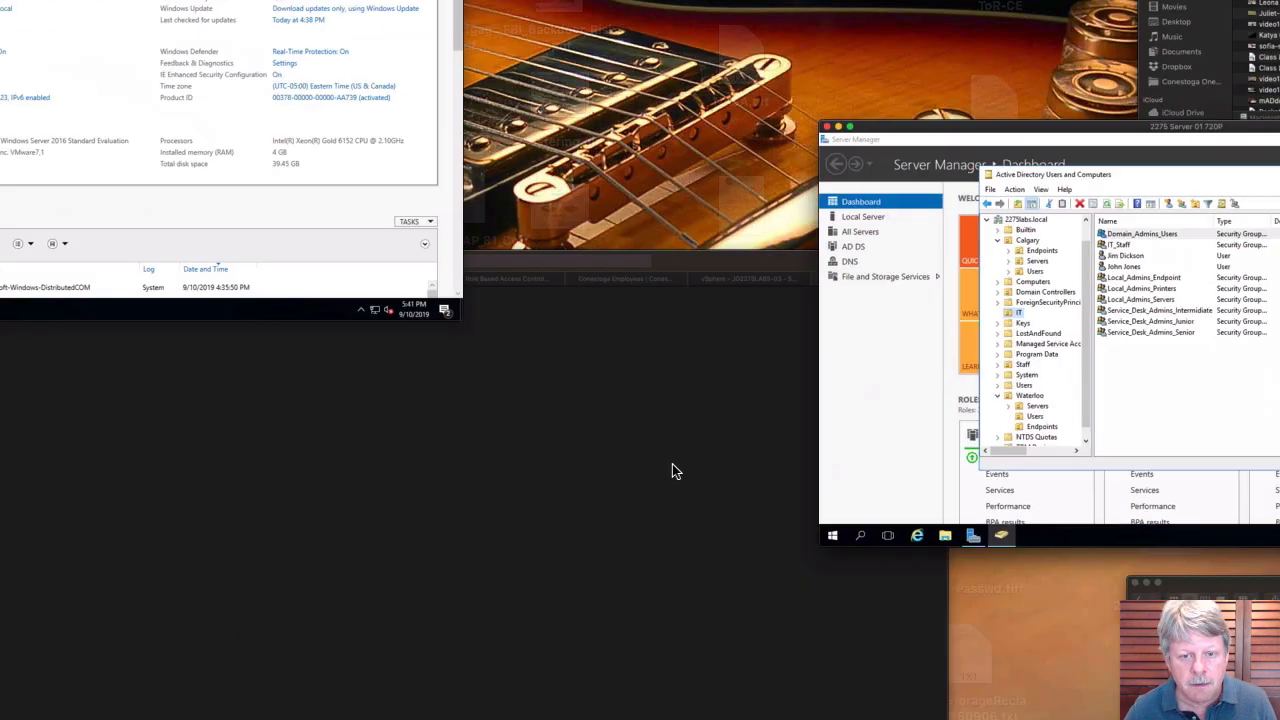
{"action": "left_click", "coordinate": [104, 165]}
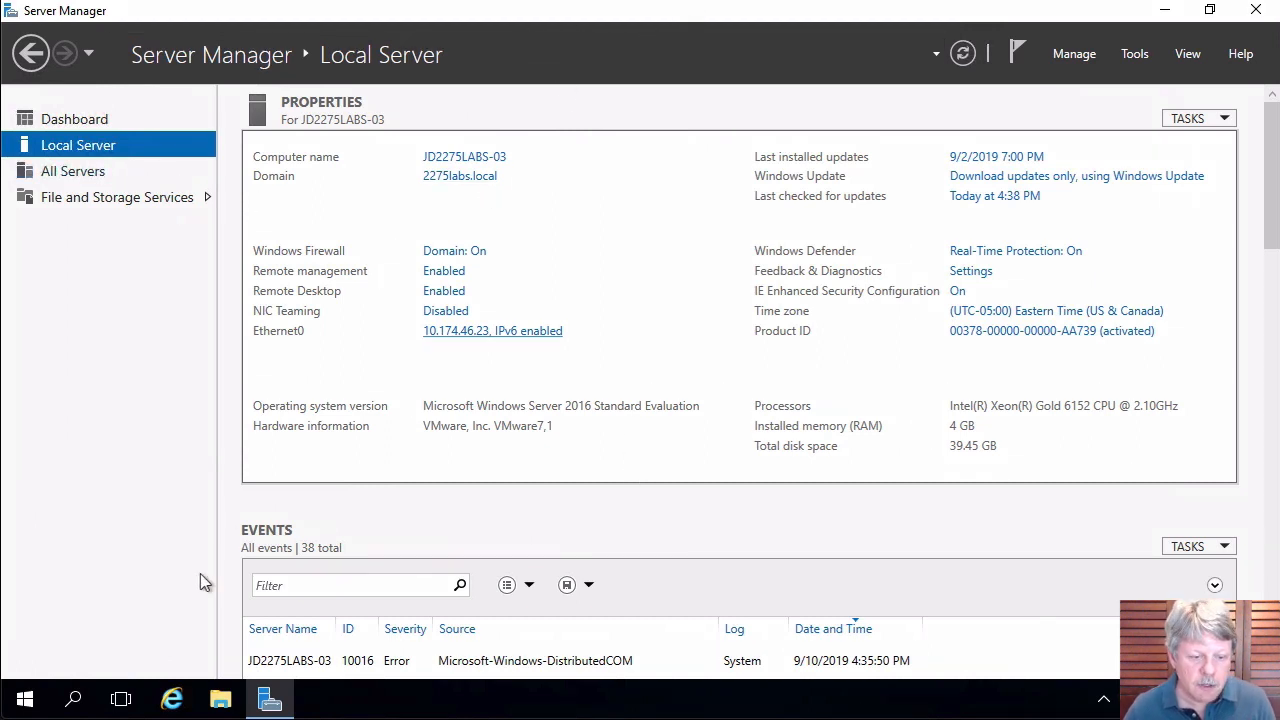
{"action": "left_click", "coordinate": [34, 702]}
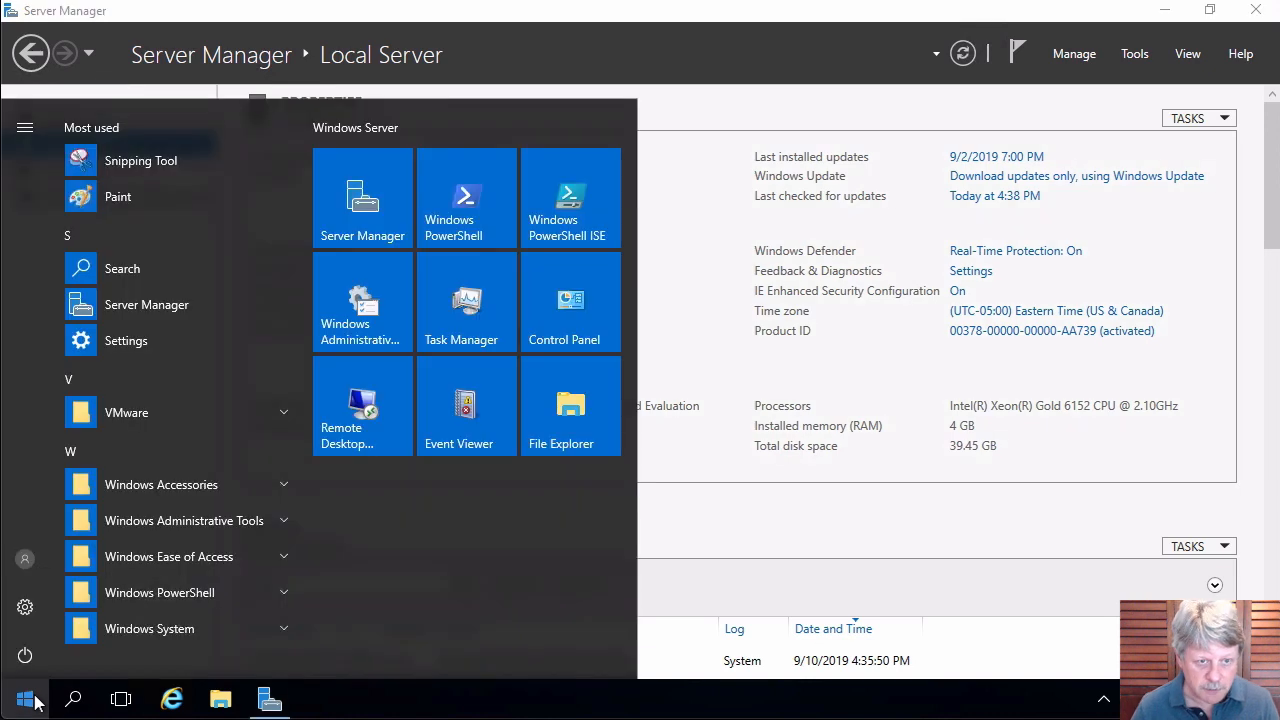
{"action": "type", "text": "comput"}
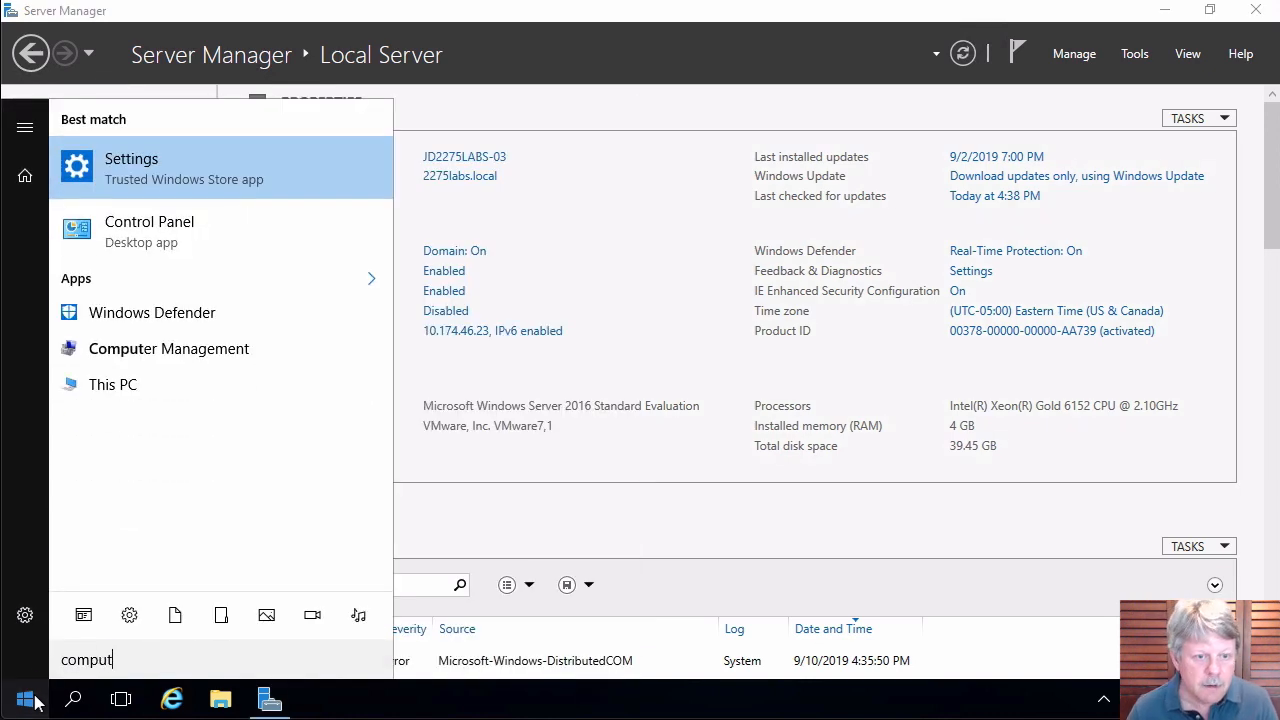
{"action": "left_click", "coordinate": [222, 357]}
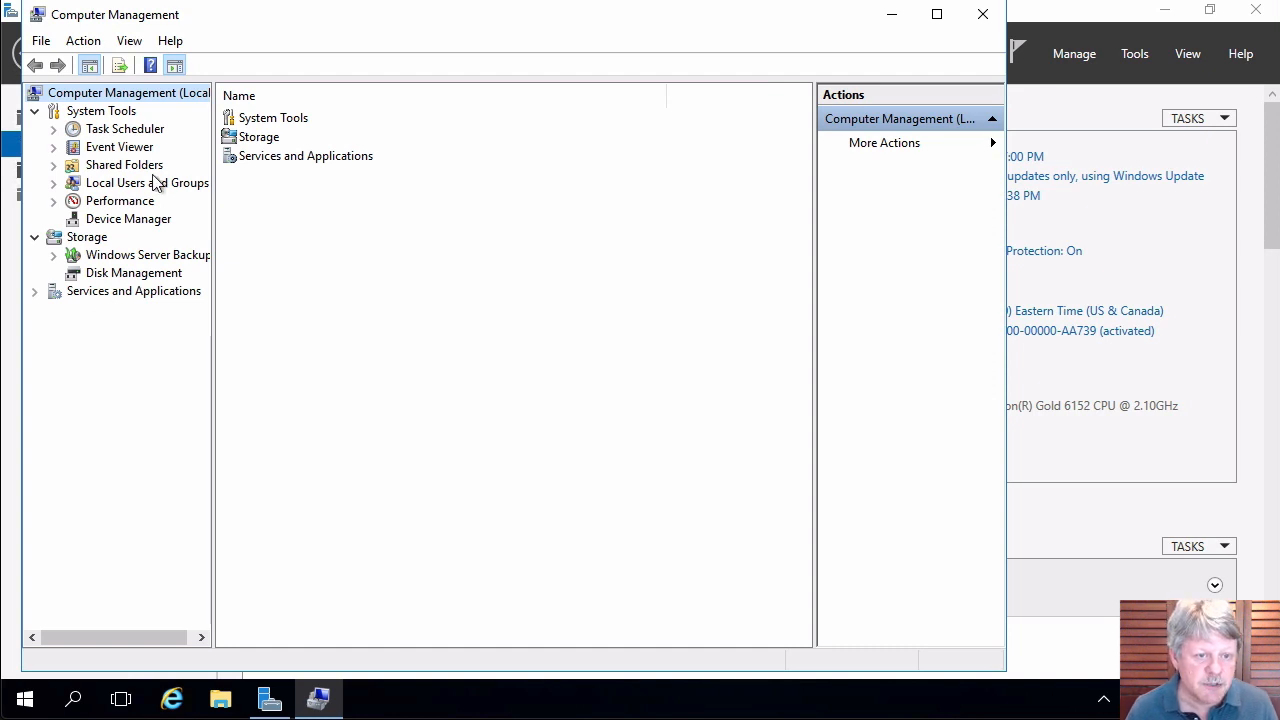
Open the local Administrators group's properties under Local Users and Groups > Groups.
{"action": "left_click", "coordinate": [54, 183]}
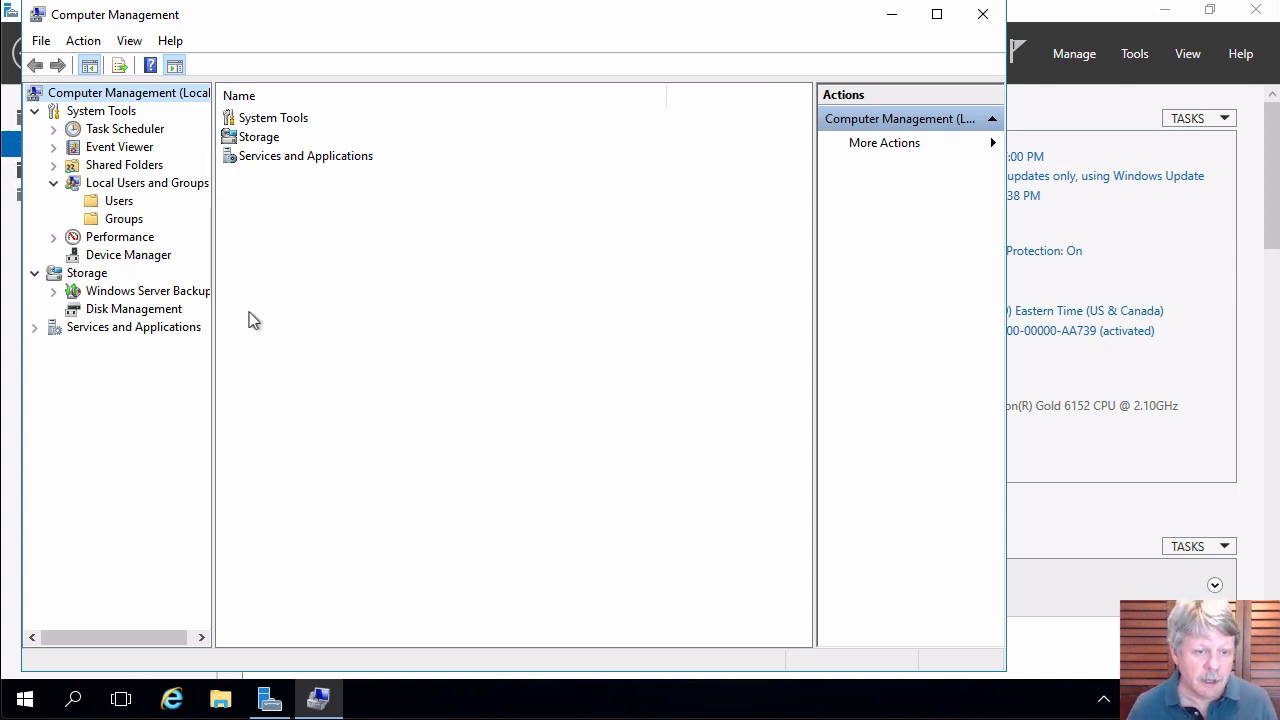
{"action": "left_click", "coordinate": [128, 220]}
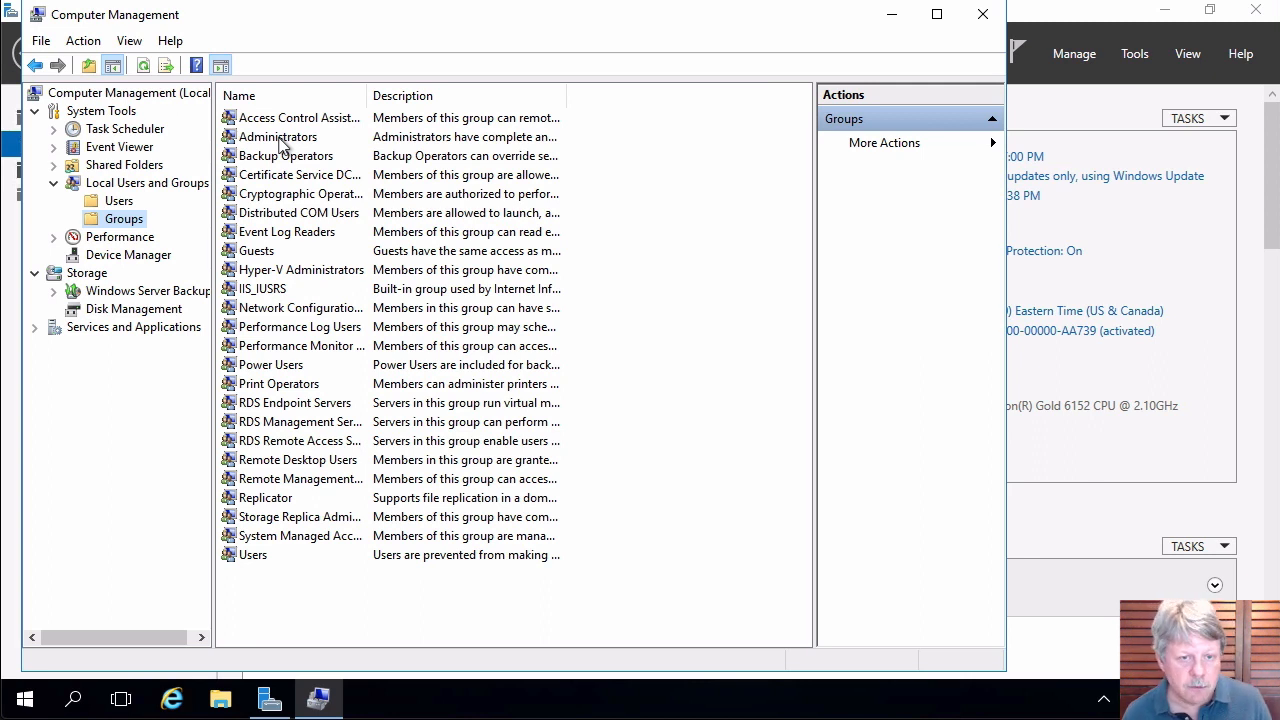
{"action": "double_click", "coordinate": [280, 140]}
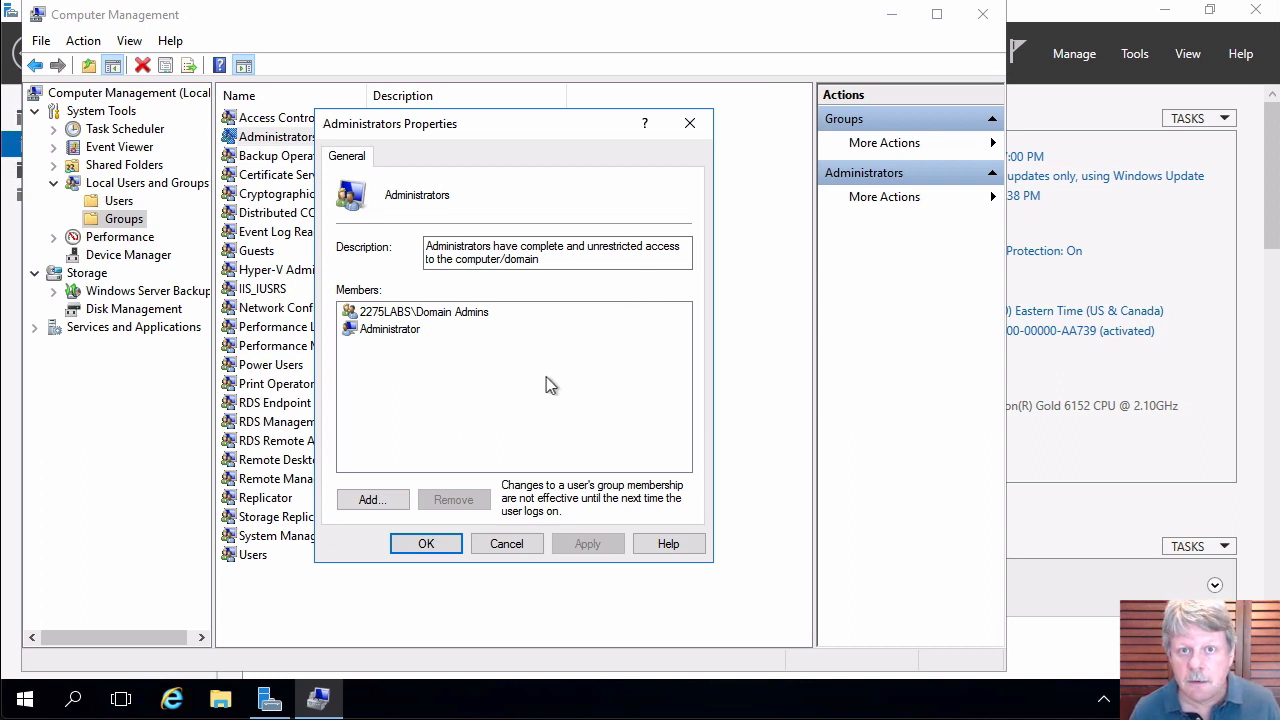
Add the domain group Local_Admins_Servers as a member of Administrators and save.
{"action": "left_click", "coordinate": [372, 500]}
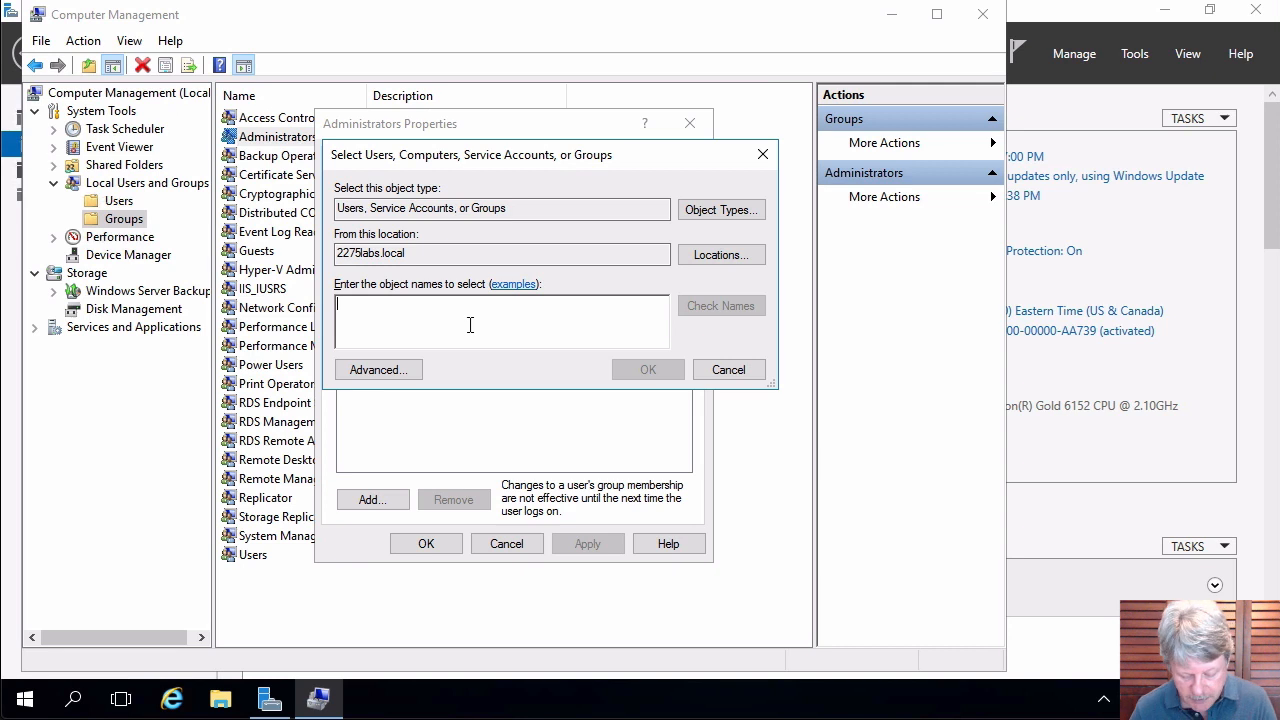
{"action": "type", "text": "loc"}
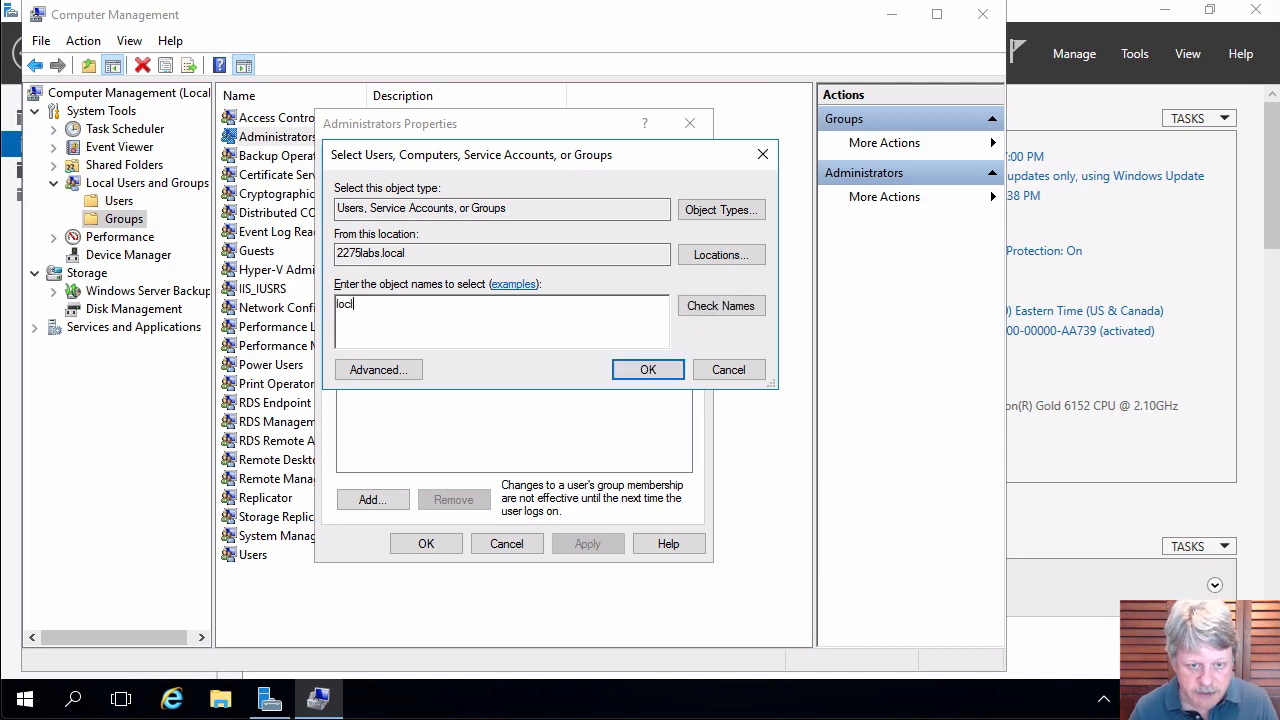
{"action": "type", "text": "al"}
{"action": "key", "text": "Return"}
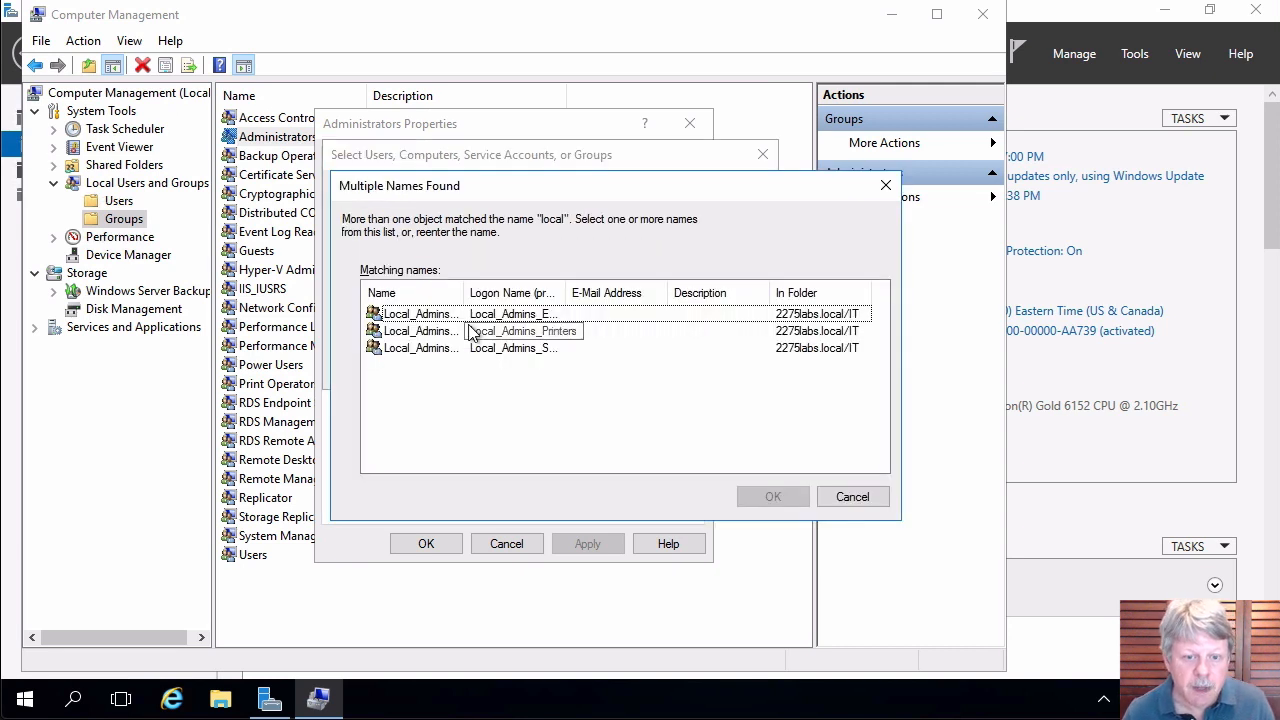
{"action": "double_click", "coordinate": [465, 293]}
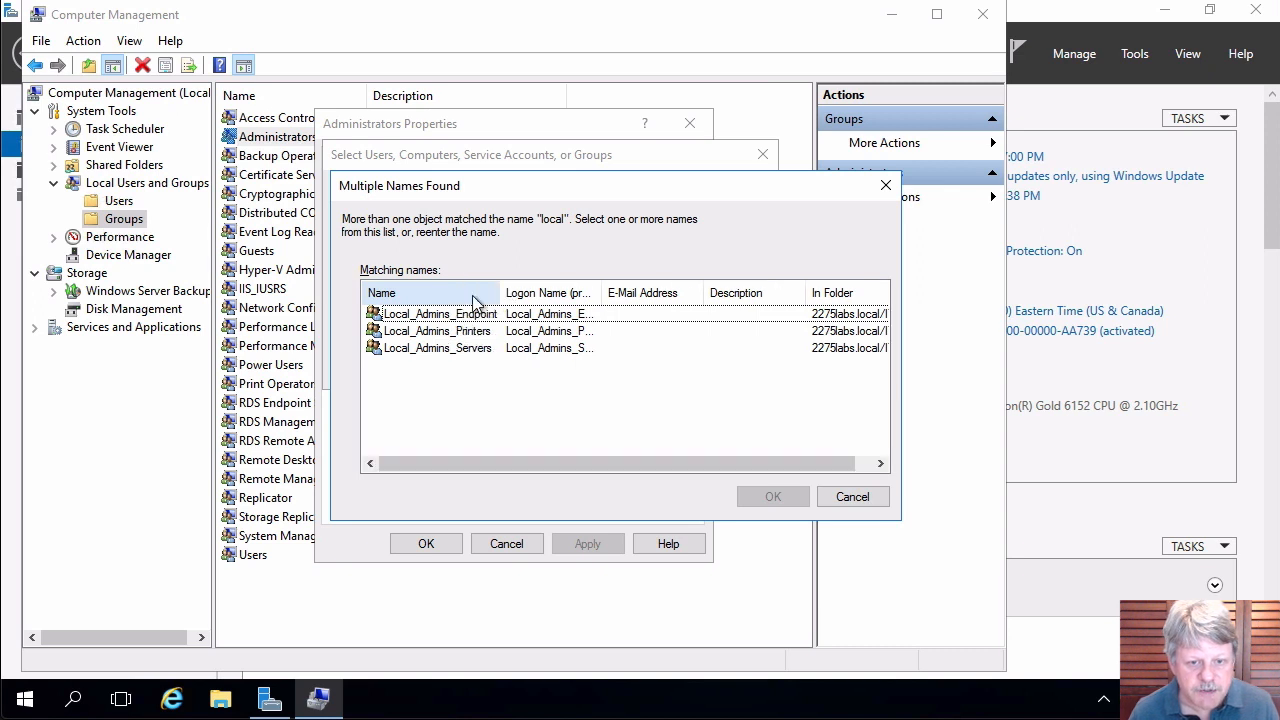
{"action": "left_click", "coordinate": [480, 348]}
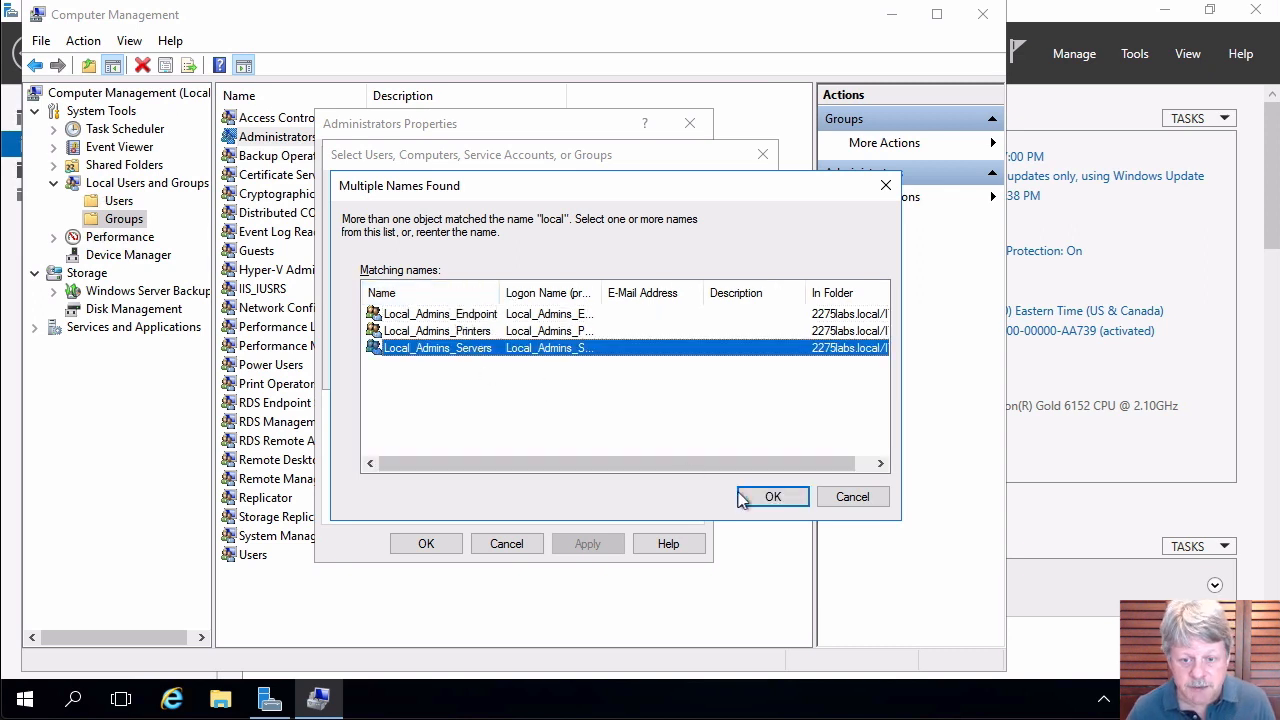
{"action": "left_click", "coordinate": [772, 497]}
{"action": "key", "text": "Return"}
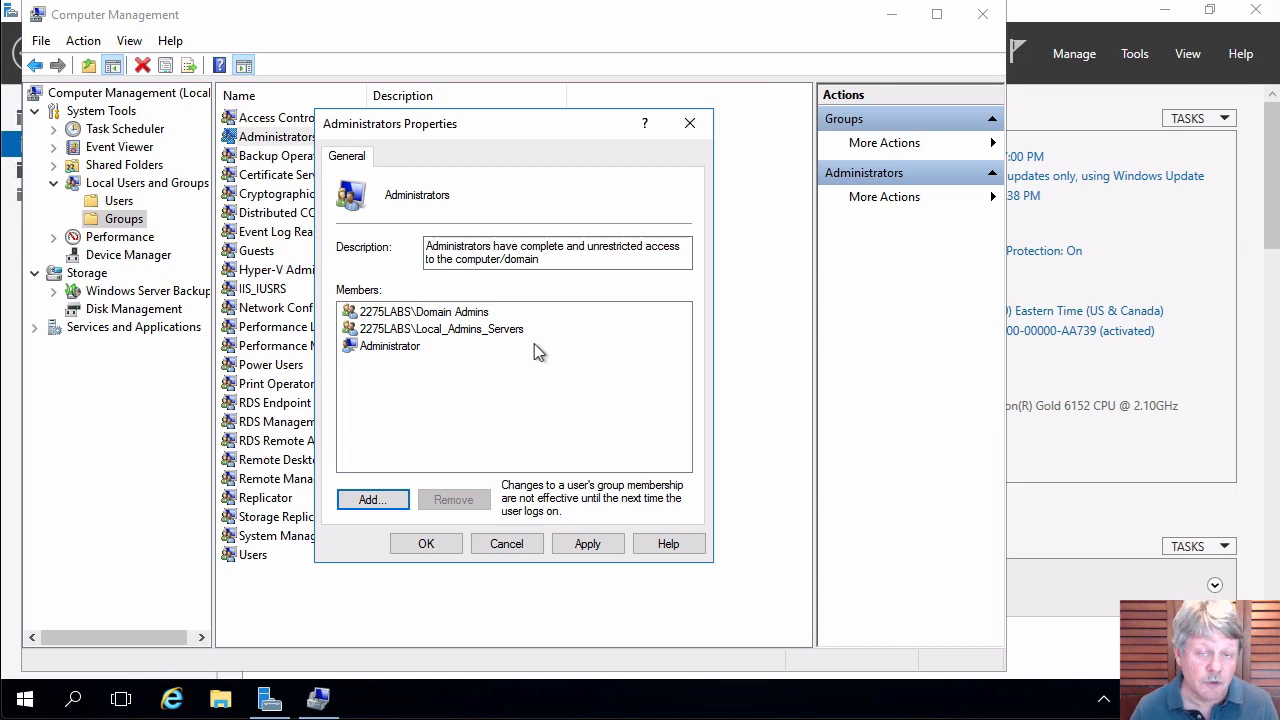
{"action": "left_click", "coordinate": [430, 543]}
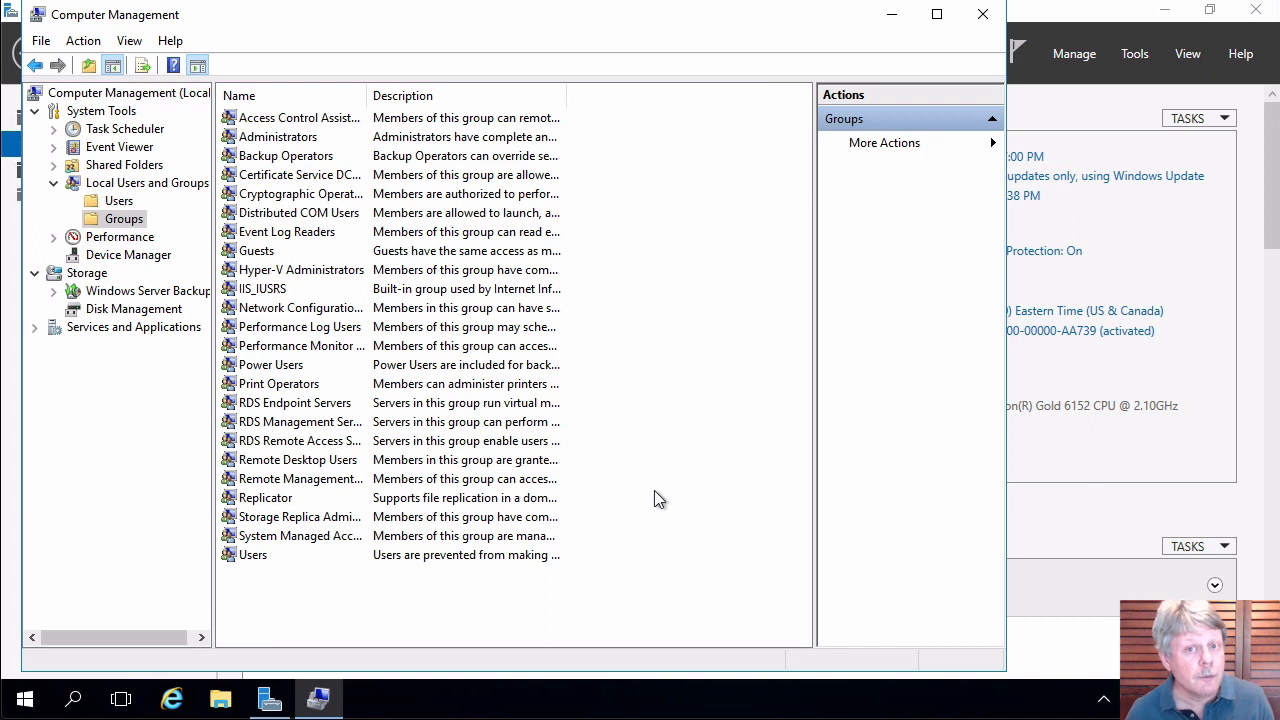
Add 2275LABS\Local_Admins_Printers to the local Print Operators group's members.
{"action": "double_click", "coordinate": [293, 390]}
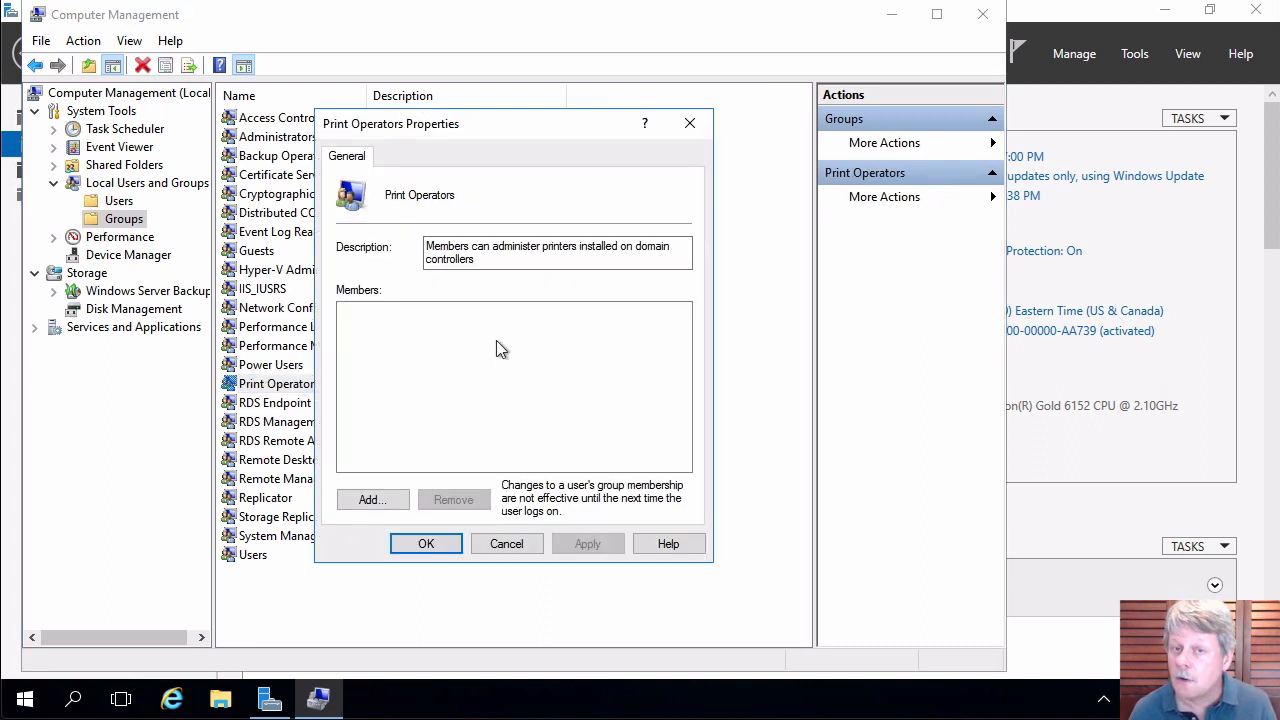
{"action": "left_click", "coordinate": [384, 501]}
{"action": "type", "text": "local"}
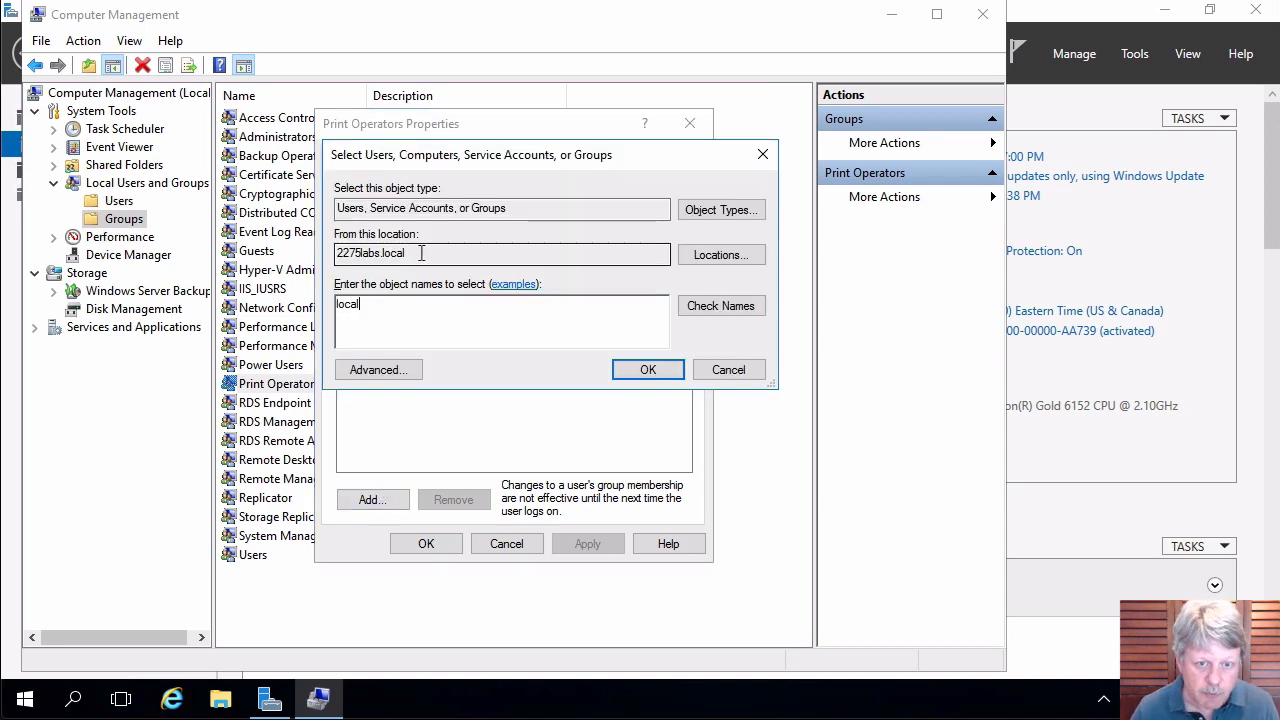
{"action": "left_click", "coordinate": [720, 309]}
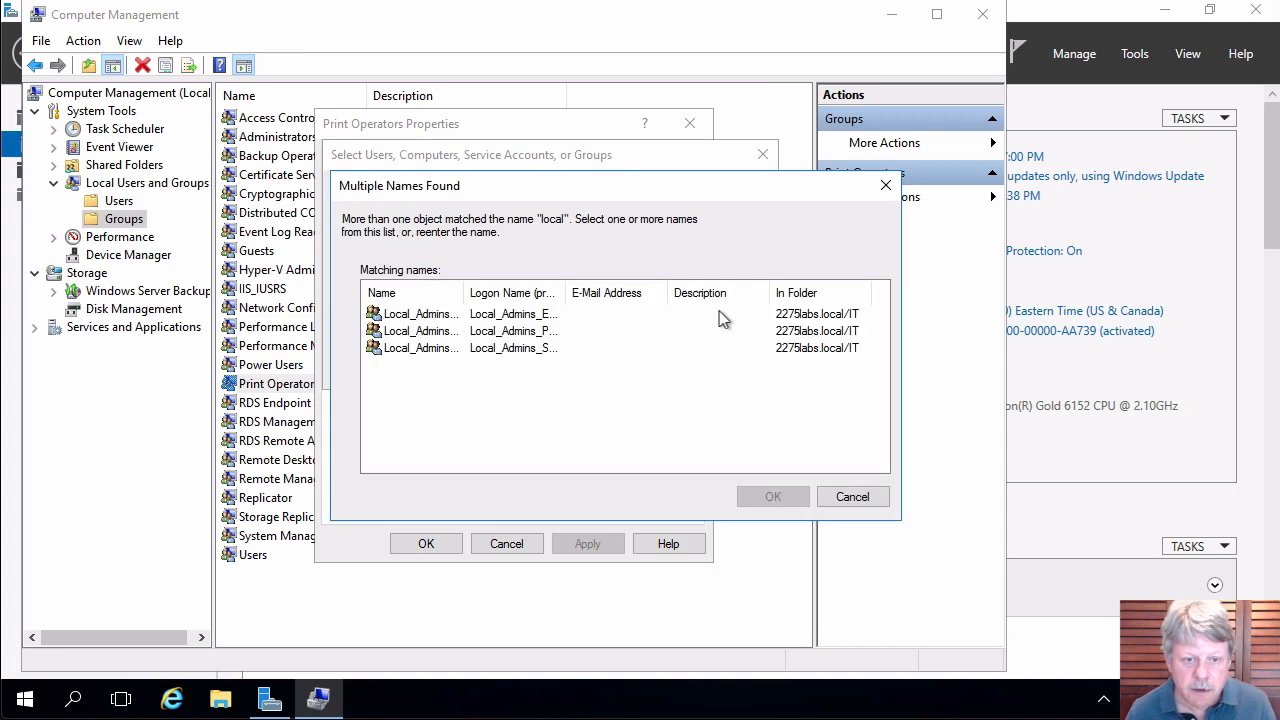
{"action": "double_click", "coordinate": [465, 292]}
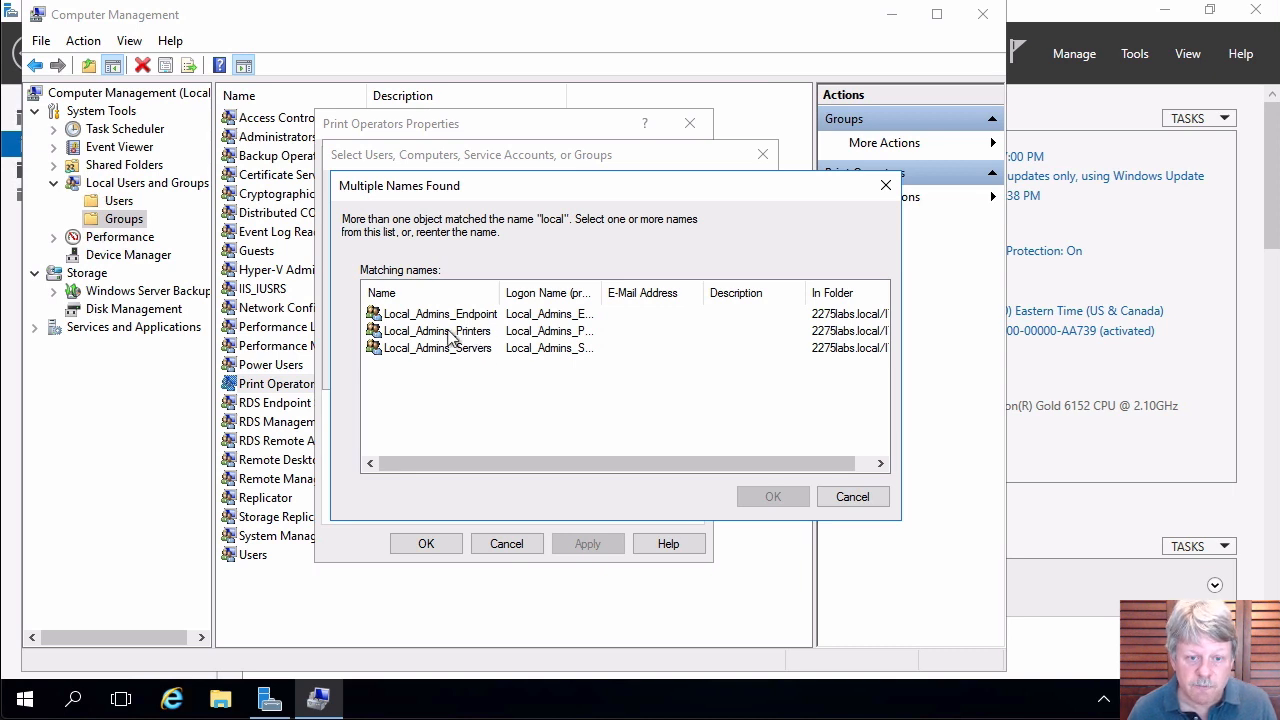
{"action": "left_click", "coordinate": [448, 333]}
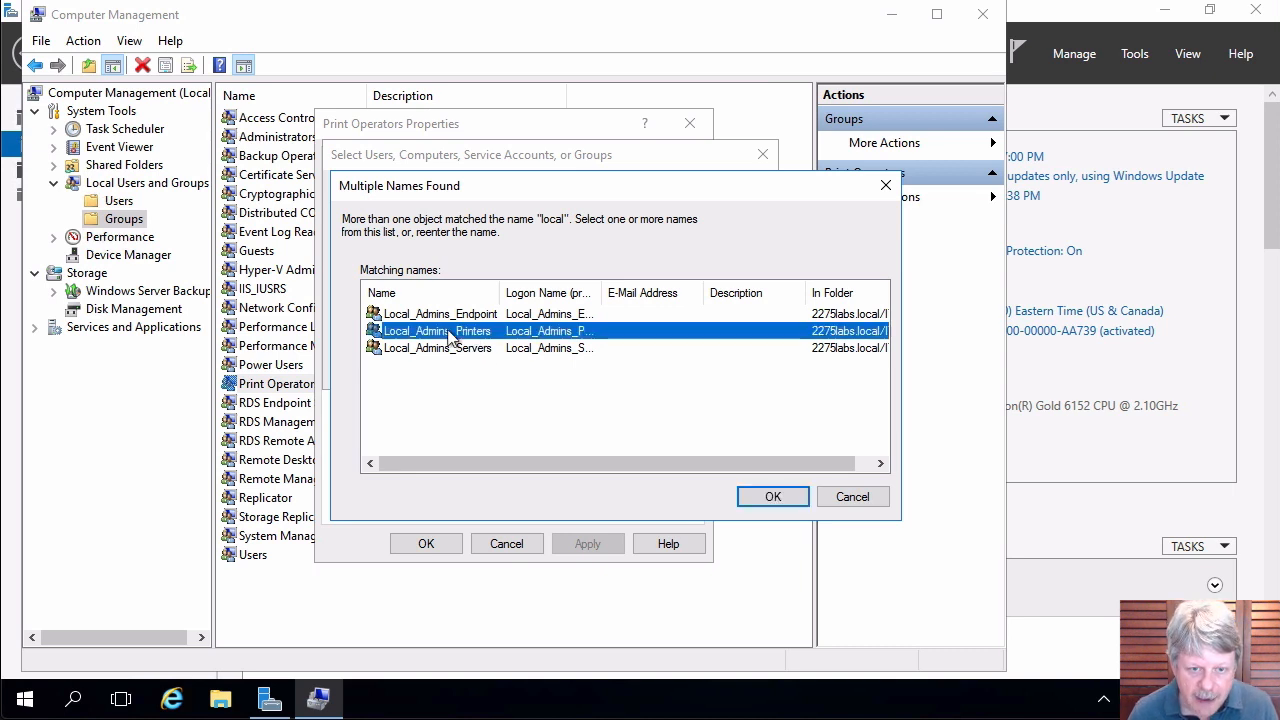
{"action": "left_click", "coordinate": [772, 496]}
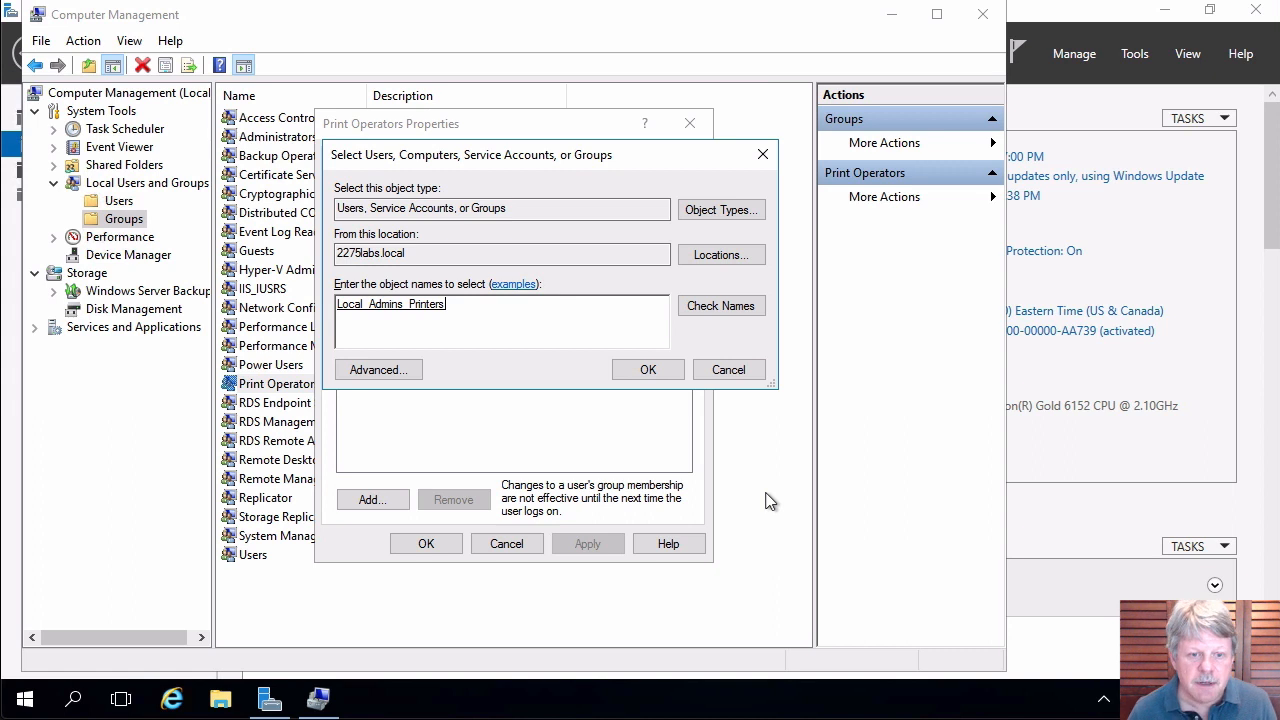
{"action": "left_click", "coordinate": [645, 375]}
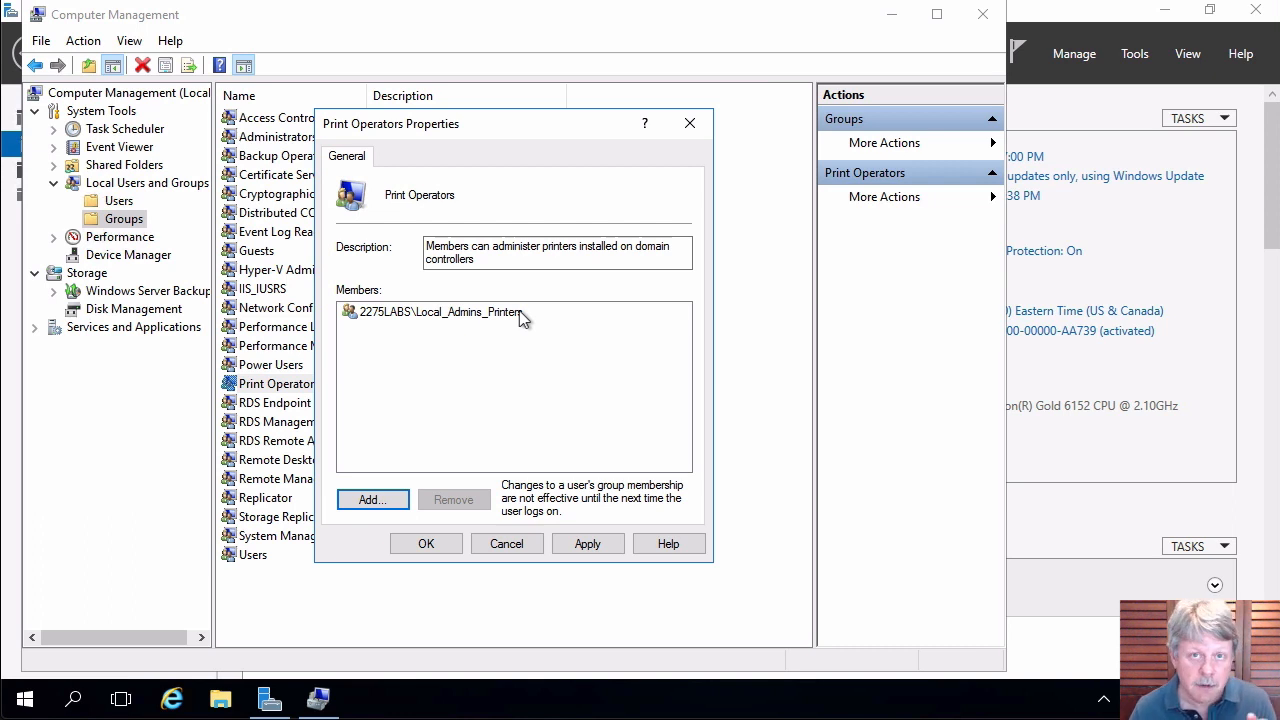
{"action": "left_click", "coordinate": [426, 543]}
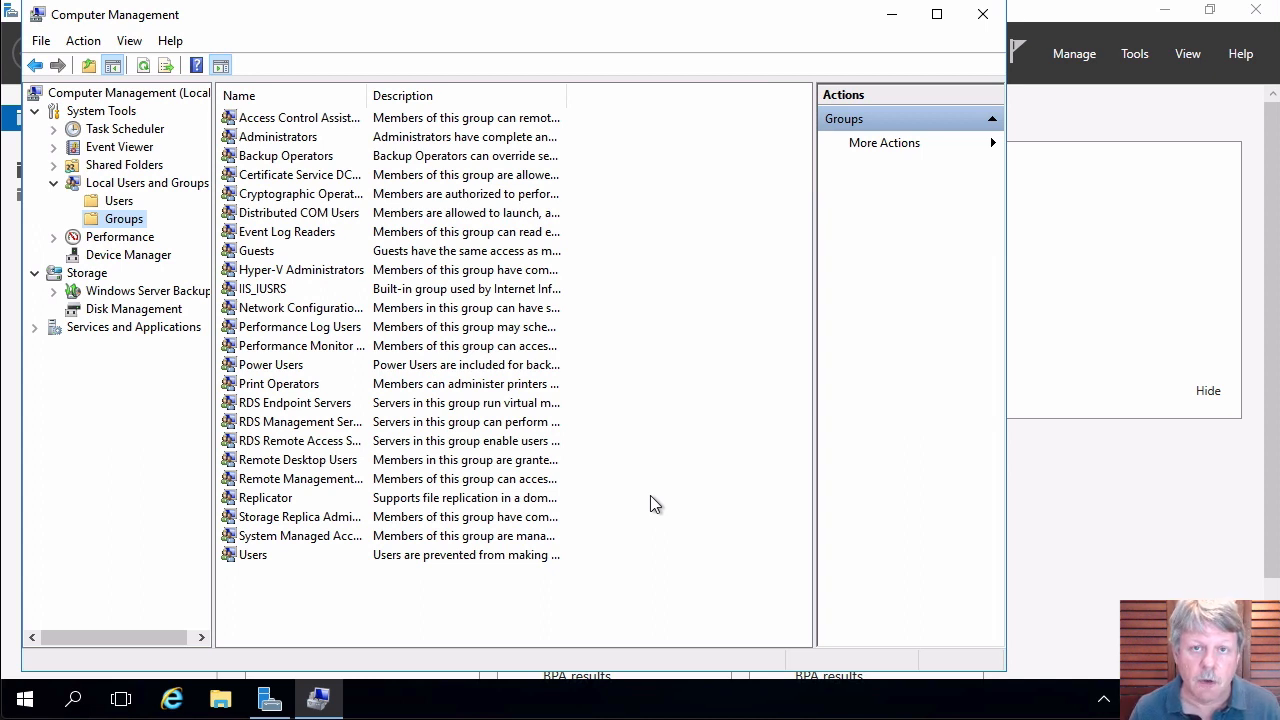
Add Domain Users to the Remote Management Users group, then close Computer Management.
{"action": "double_click", "coordinate": [293, 484]}
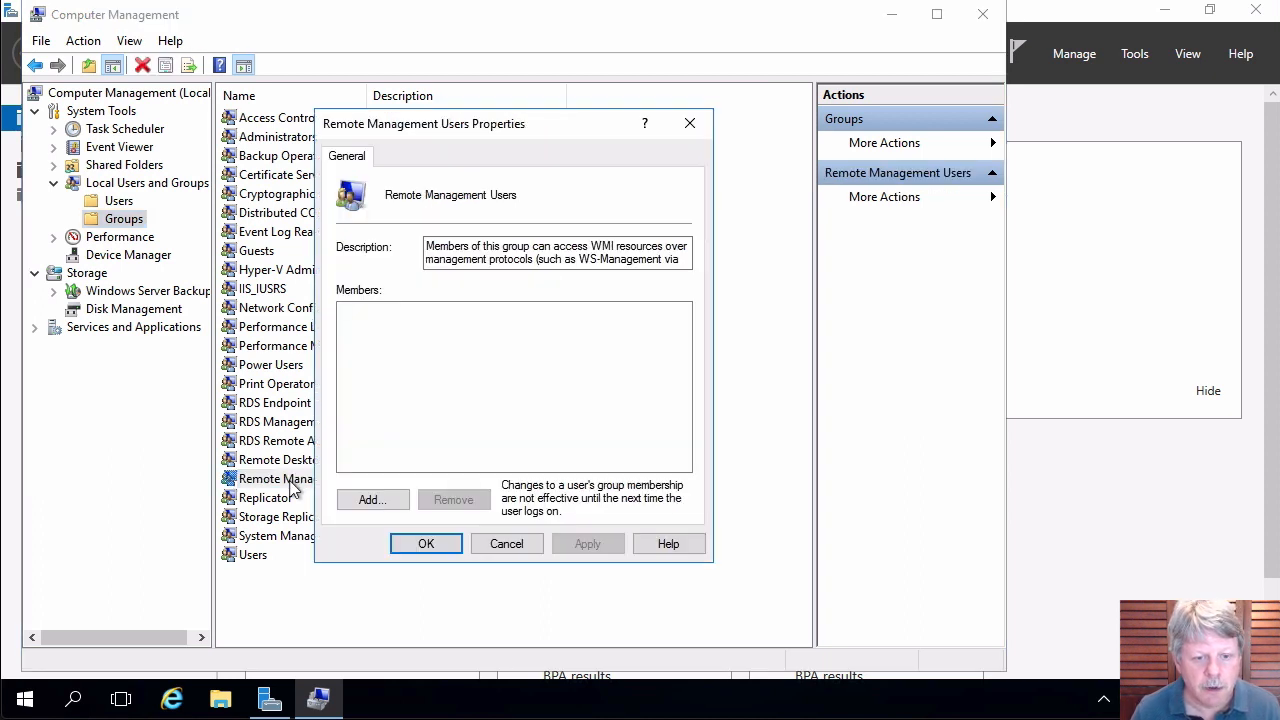
{"action": "left_click", "coordinate": [389, 508]}
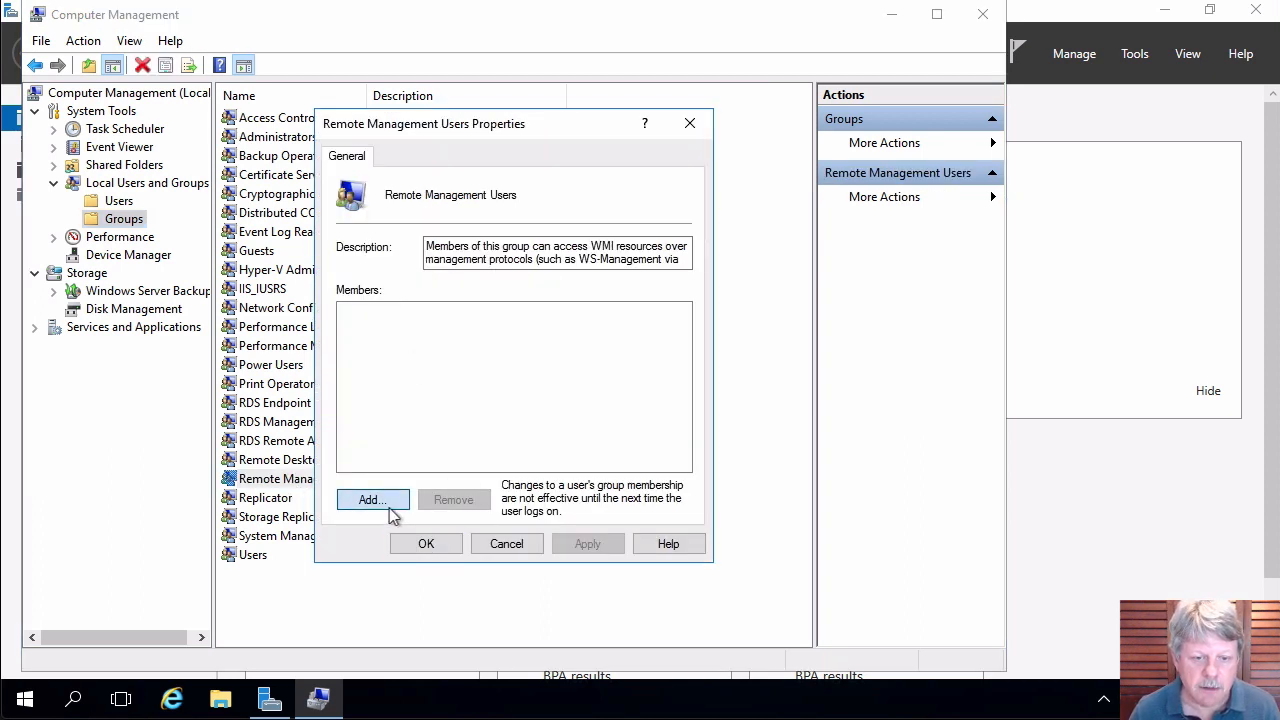
{"action": "type", "text": "dom"}
{"action": "key", "text": "Return"}
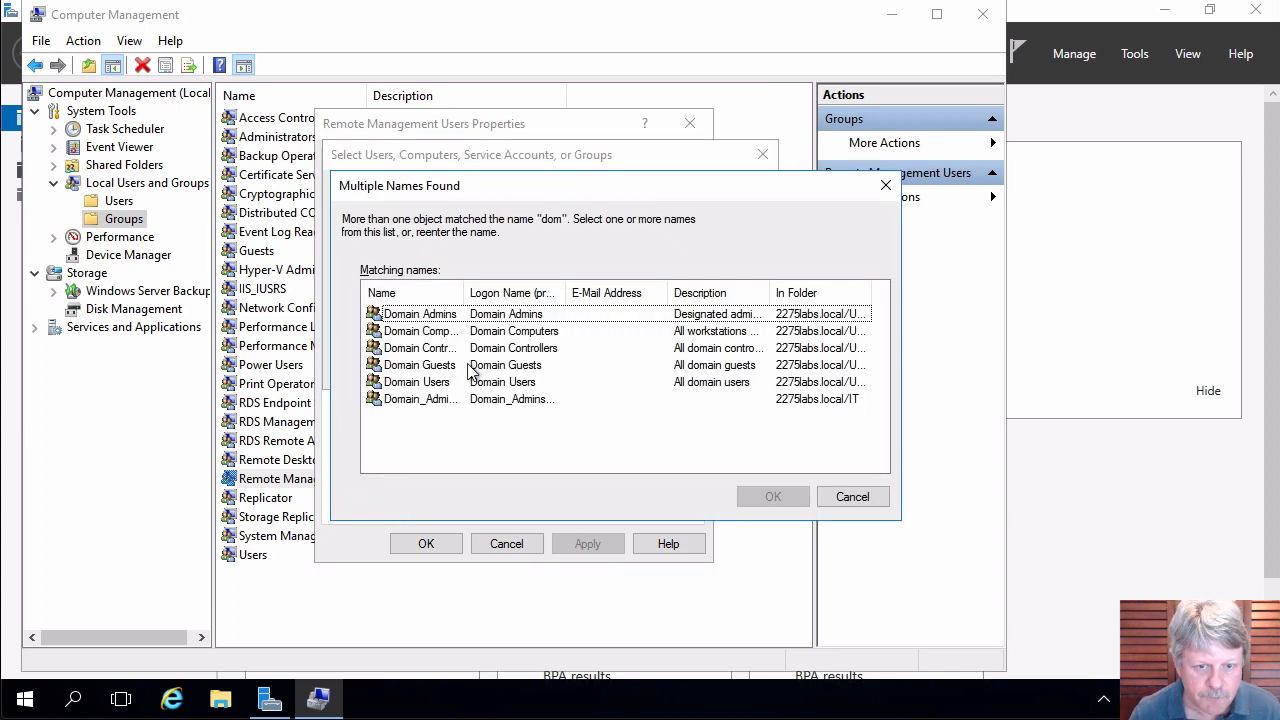
{"action": "left_click", "coordinate": [407, 385]}
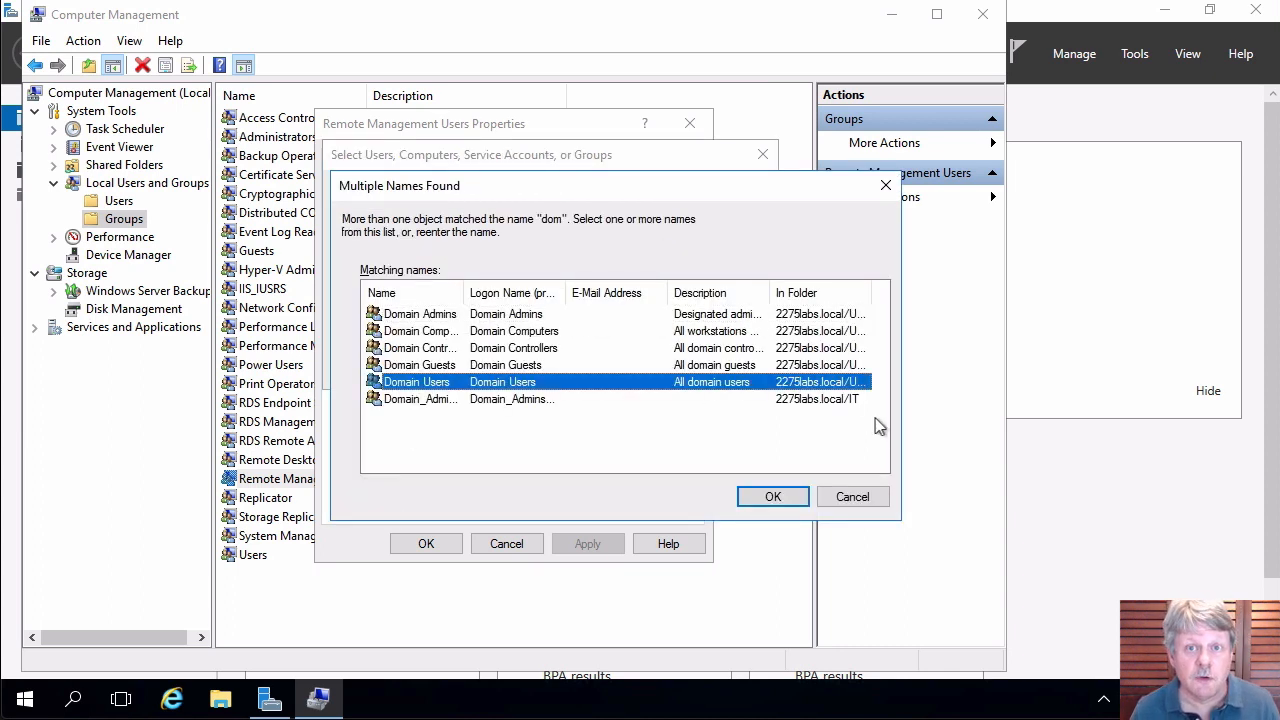
{"action": "left_click", "coordinate": [773, 497]}
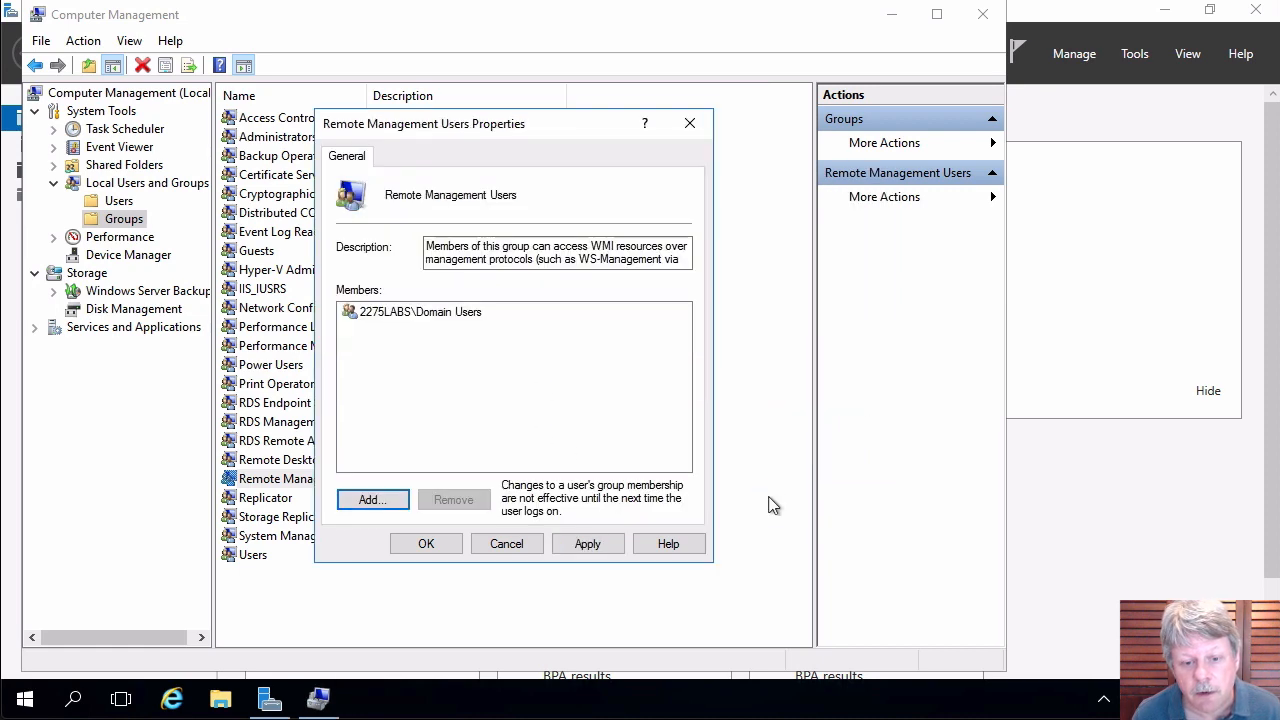
{"action": "left_click", "coordinate": [426, 544]}
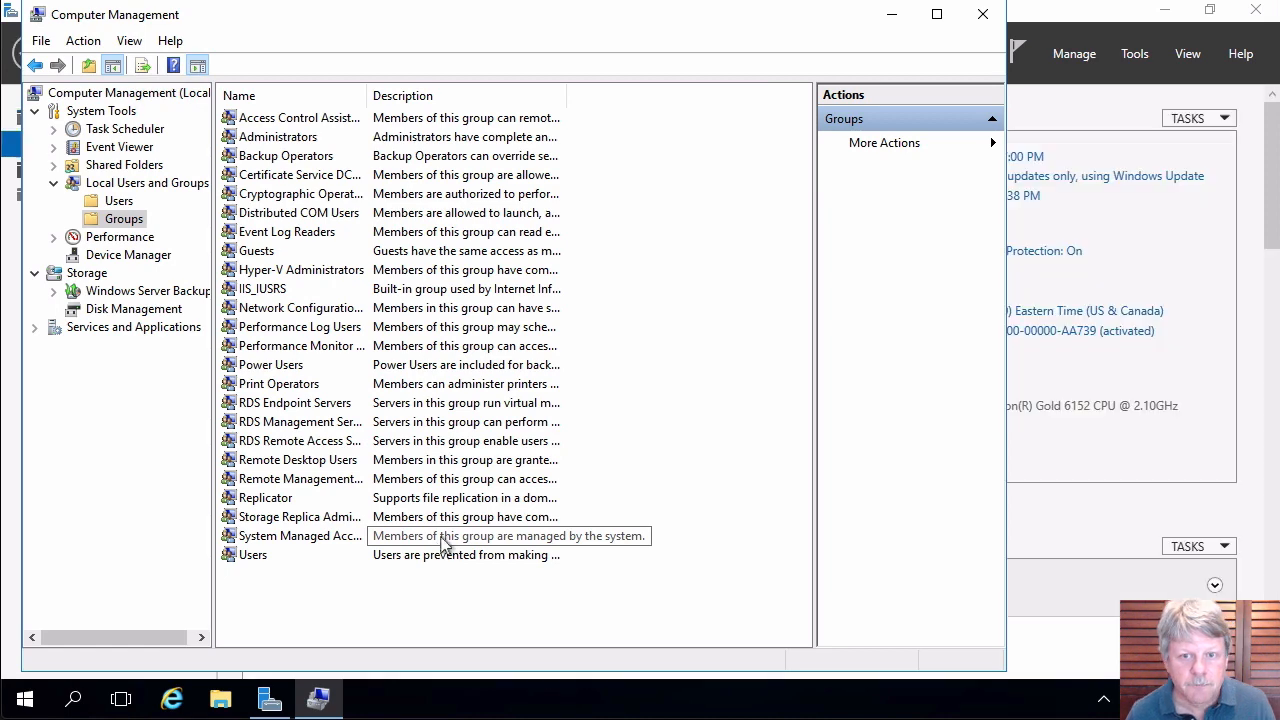
{"action": "left_click", "coordinate": [984, 16]}
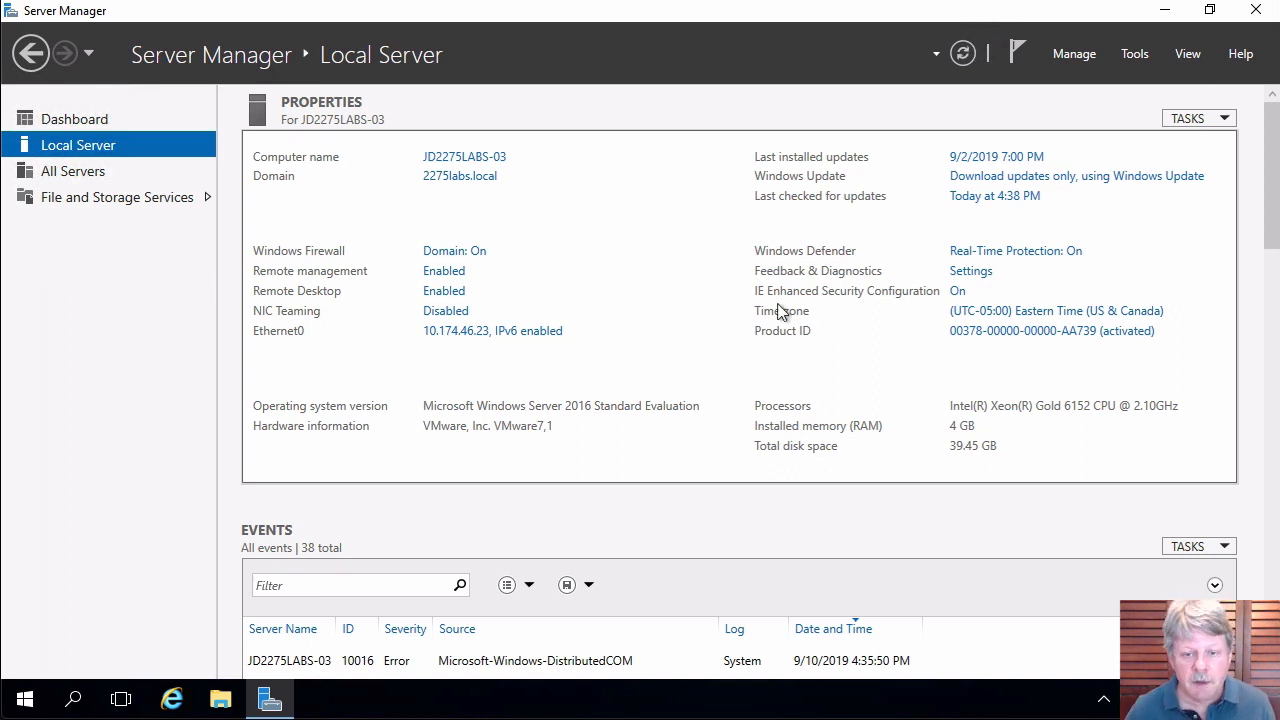
Switch to the Server 01 session showing Active Directory Users and Computers.
{"action": "key", "text": "ctrl+Up"}
{"action": "left_click", "coordinate": [357, 156]}
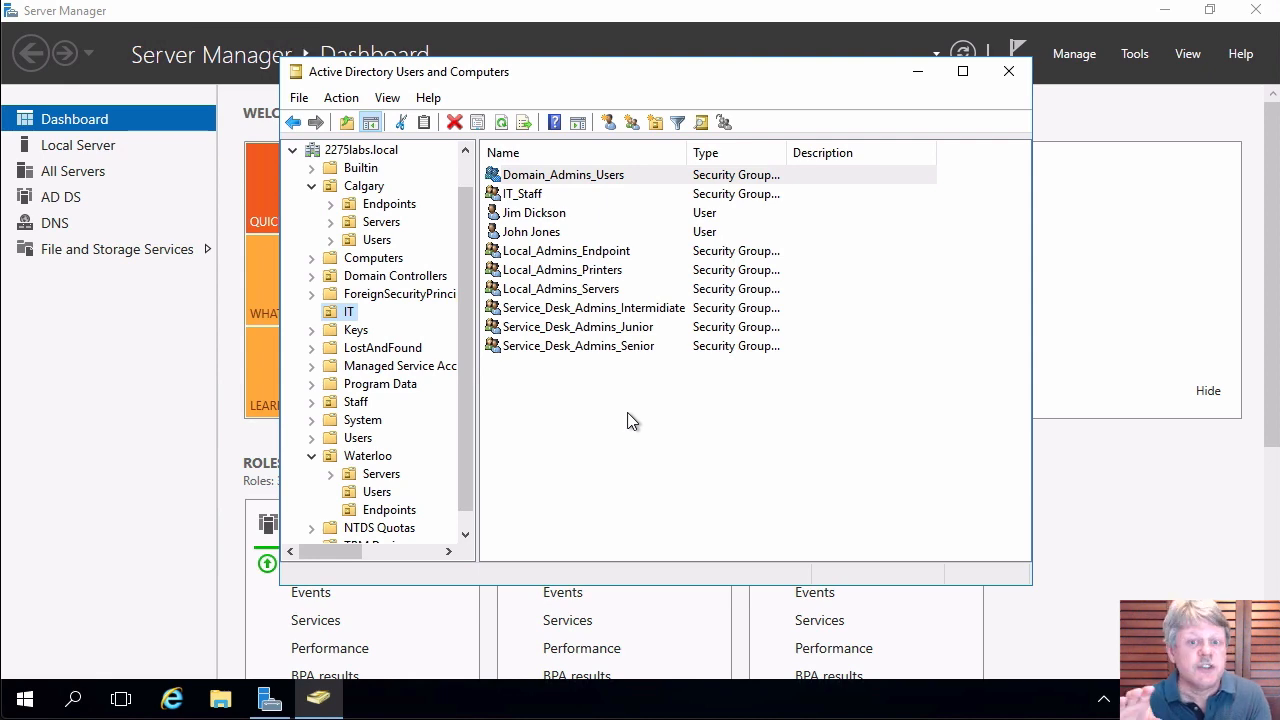
Under Builtin, add Local_Admins_Servers (found by searching 'local') to the Server Operators members.
{"action": "left_click", "coordinate": [362, 168]}
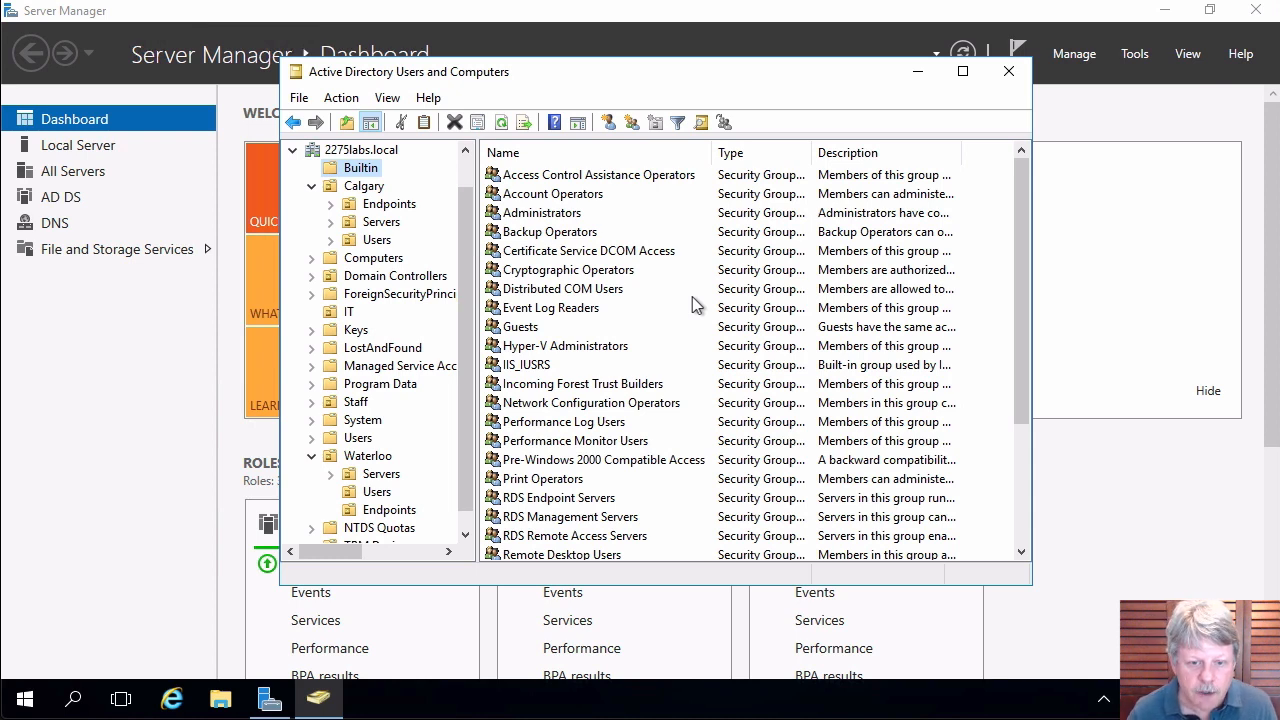
{"action": "scroll", "coordinate": [696, 305], "scroll_direction": "down", "scroll_amount": 3}
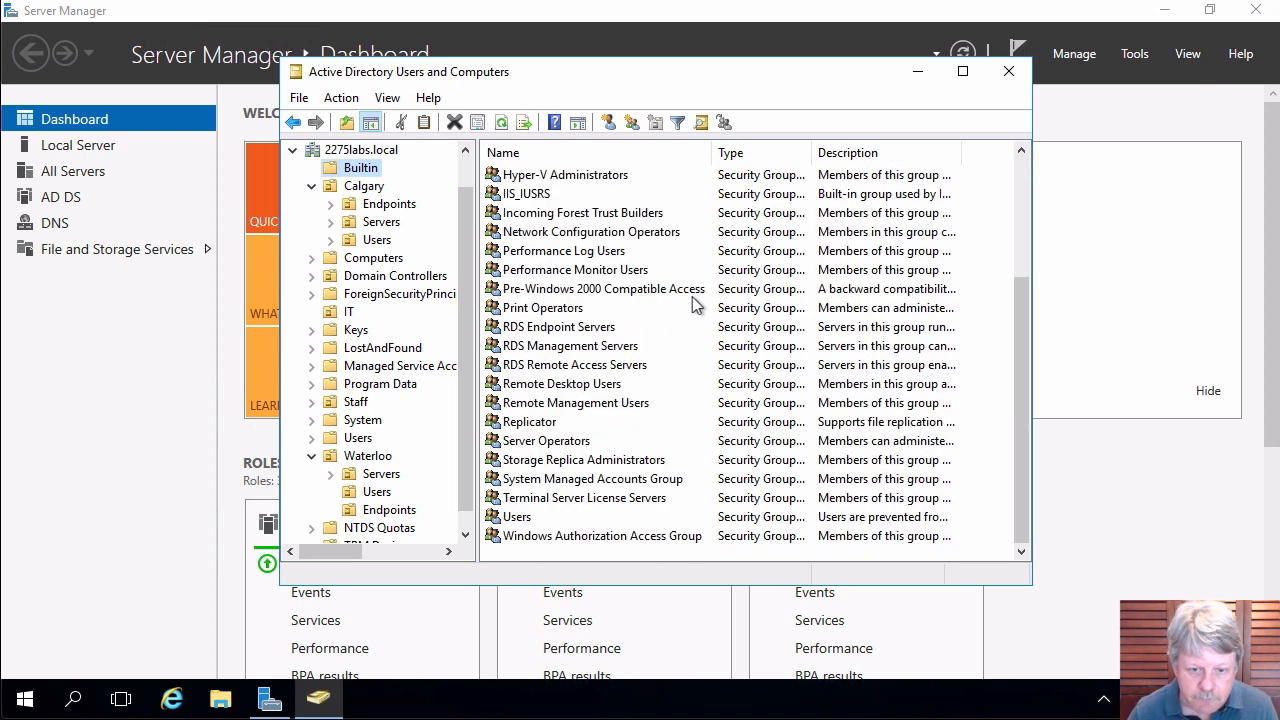
{"action": "double_click", "coordinate": [504, 443]}
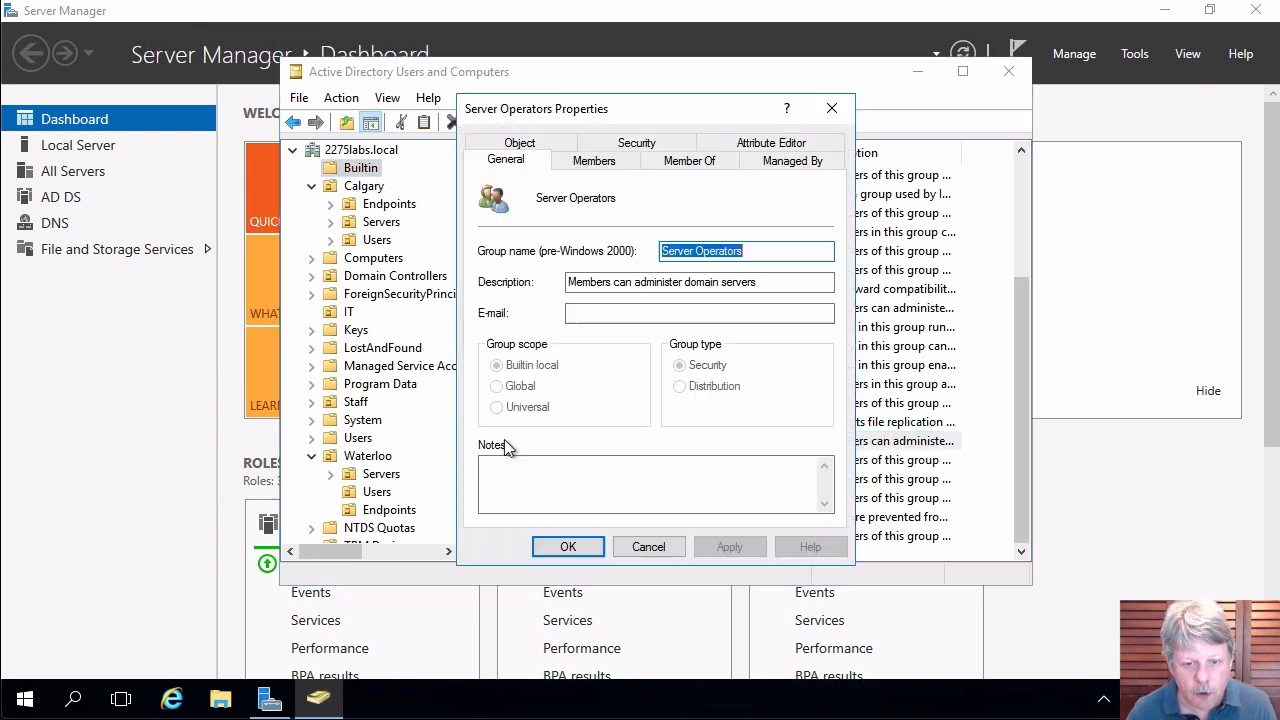
{"action": "left_click", "coordinate": [594, 165]}
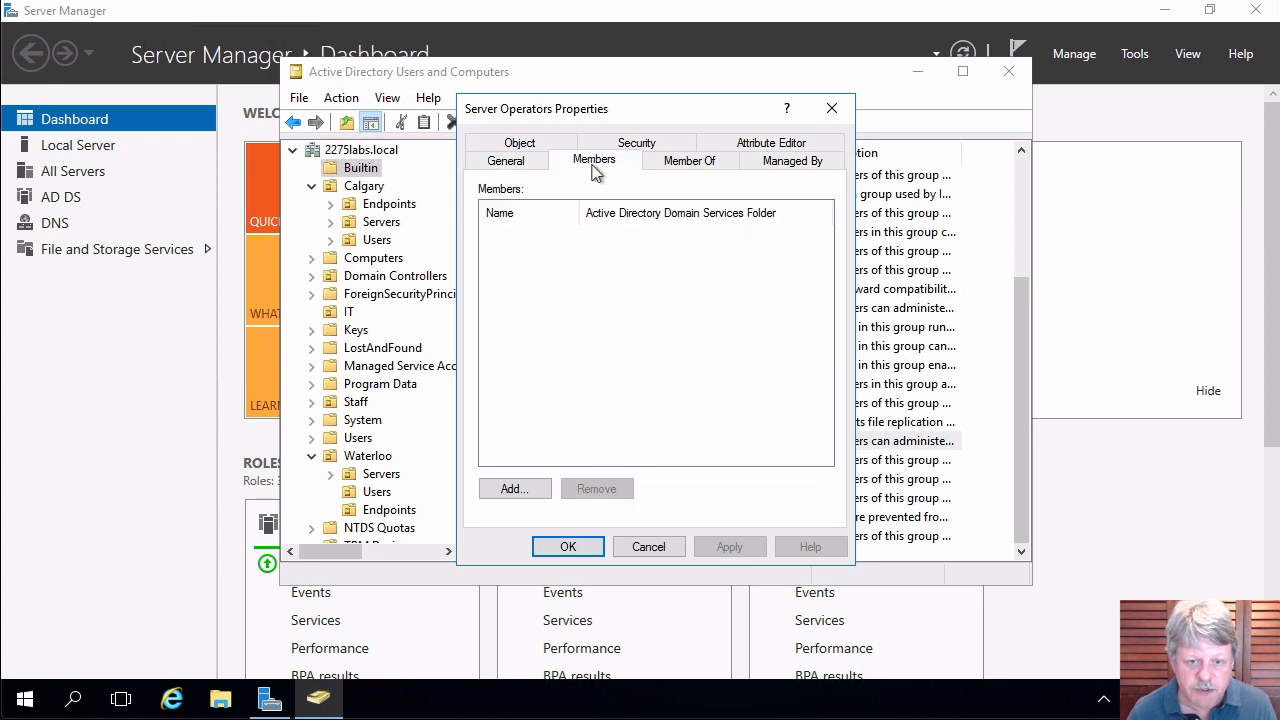
{"action": "left_click", "coordinate": [520, 490]}
{"action": "type", "text": "local"}
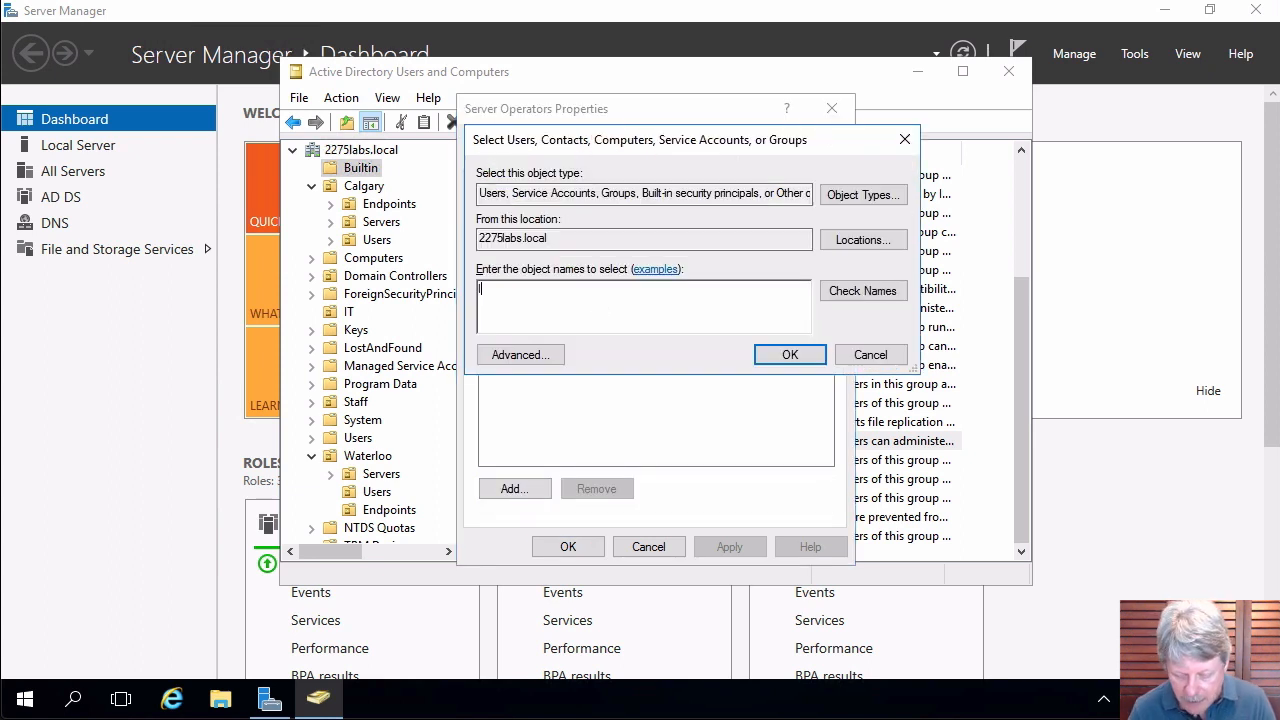
{"action": "key", "text": "Return"}
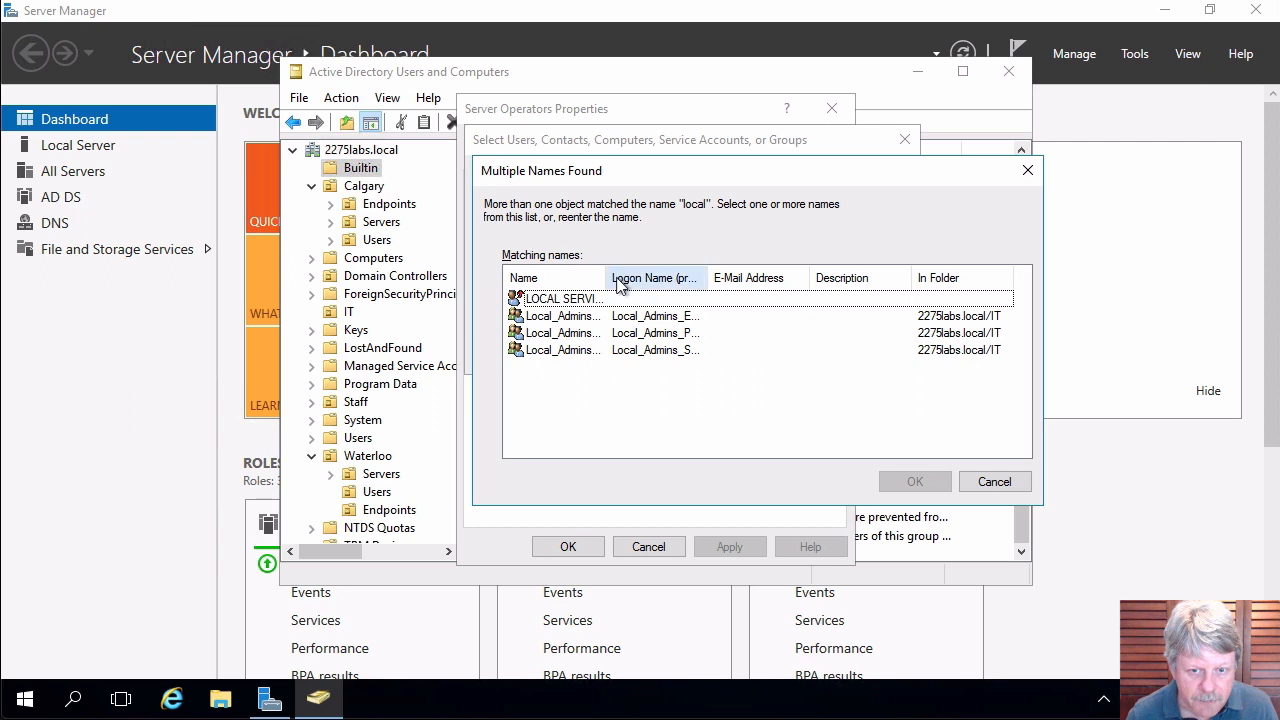
{"action": "double_click", "coordinate": [607, 278]}
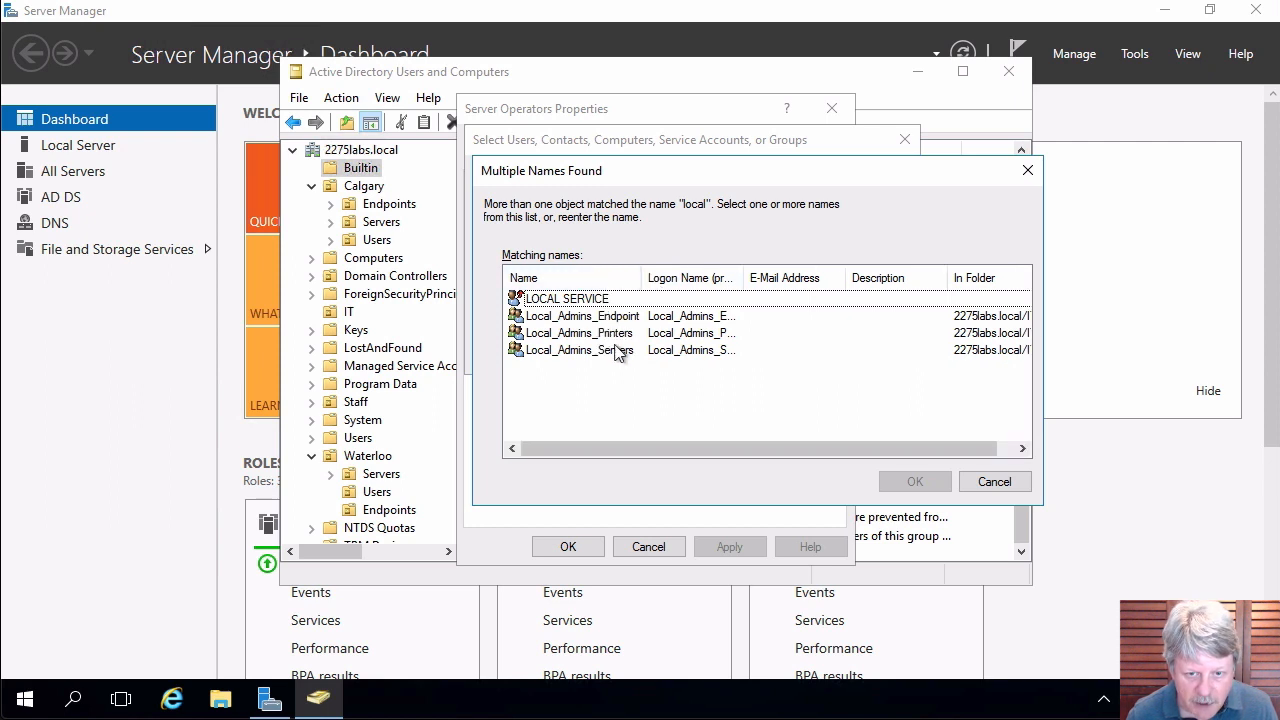
{"action": "left_click", "coordinate": [615, 352]}
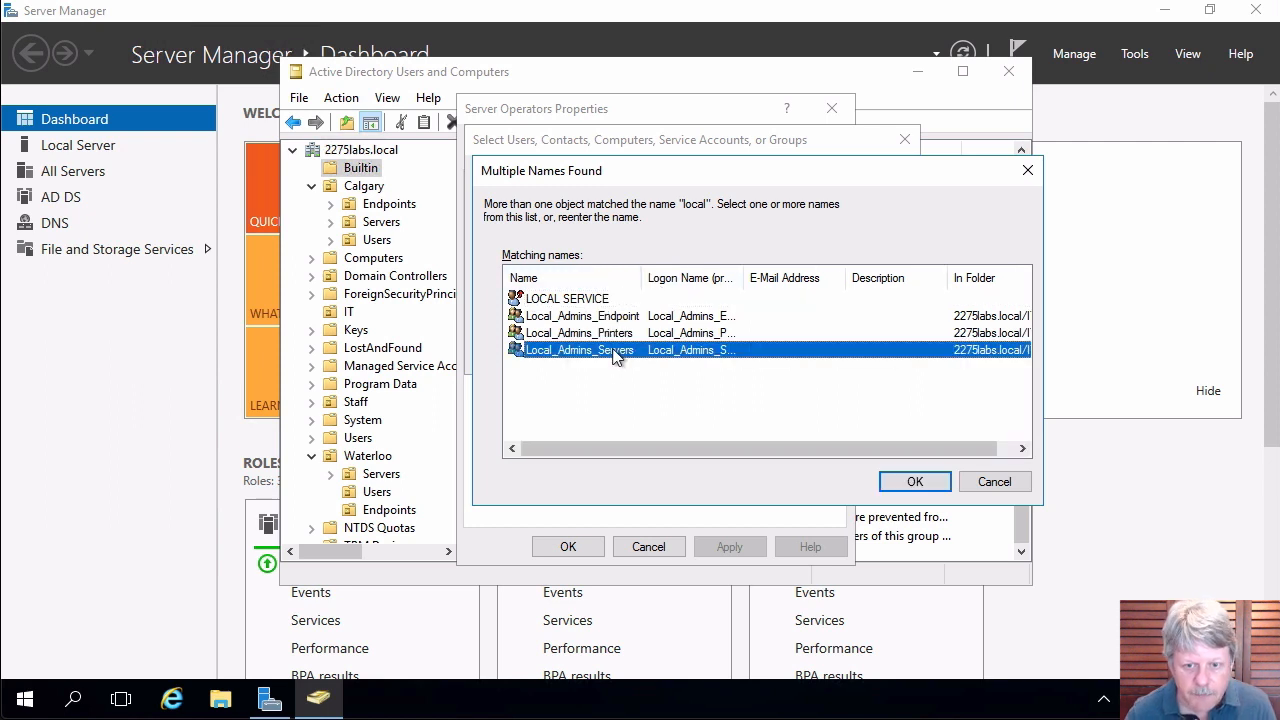
{"action": "left_click", "coordinate": [915, 483]}
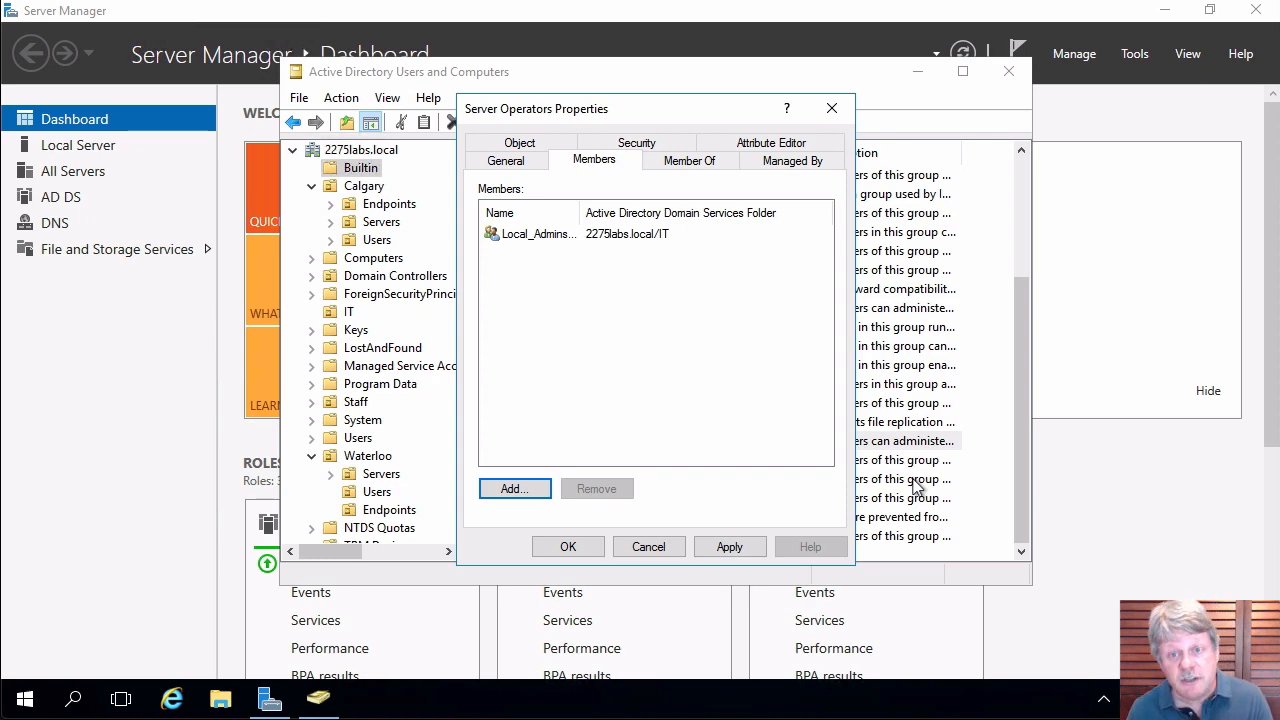
Confirm the Server Operators properties with OK to save the new membership.
{"action": "left_click", "coordinate": [568, 546]}
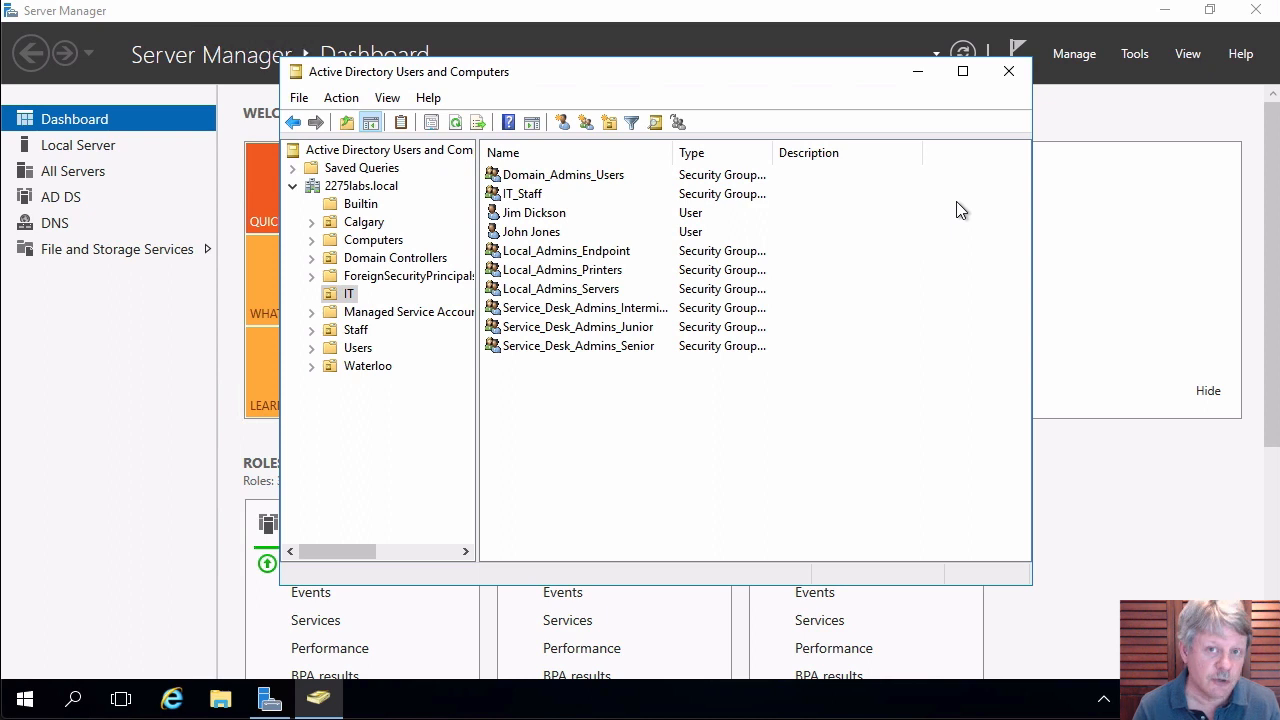
Create the GPO Allow_Server_Admins_Remote, linked to the 2275labs.local domain.
{"action": "left_click", "coordinate": [1135, 54]}
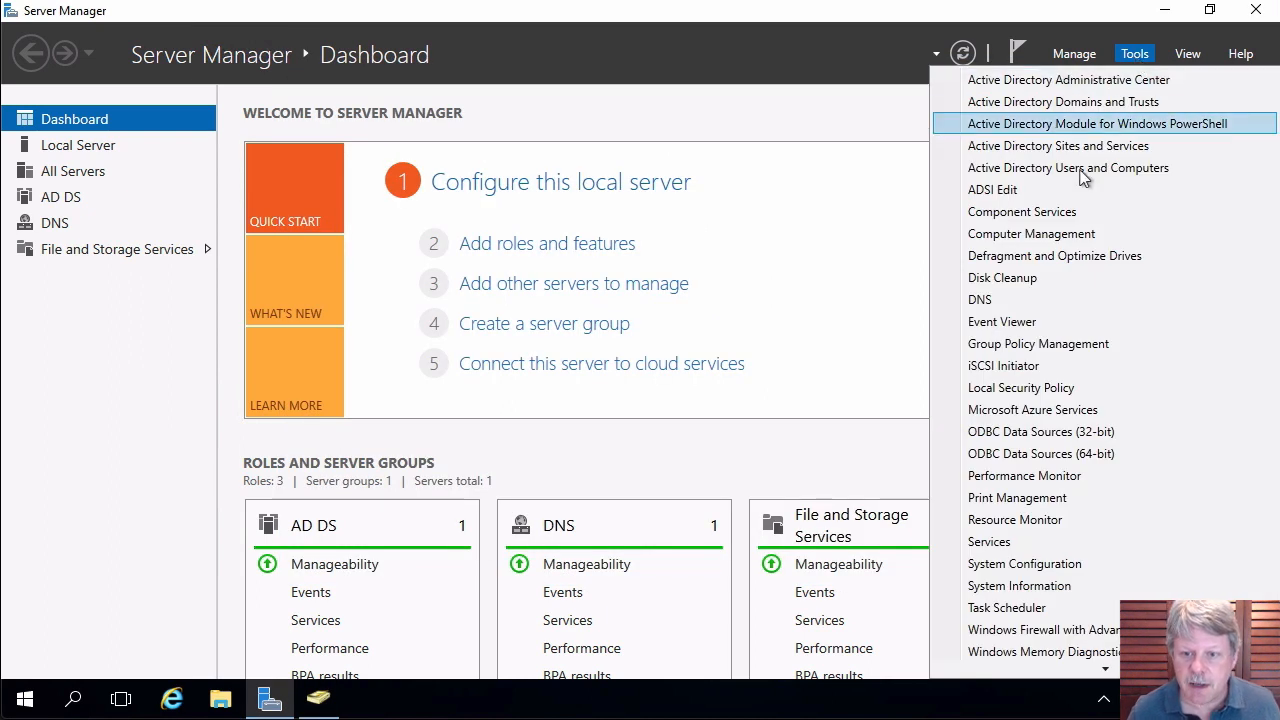
{"action": "left_click", "coordinate": [1040, 343]}
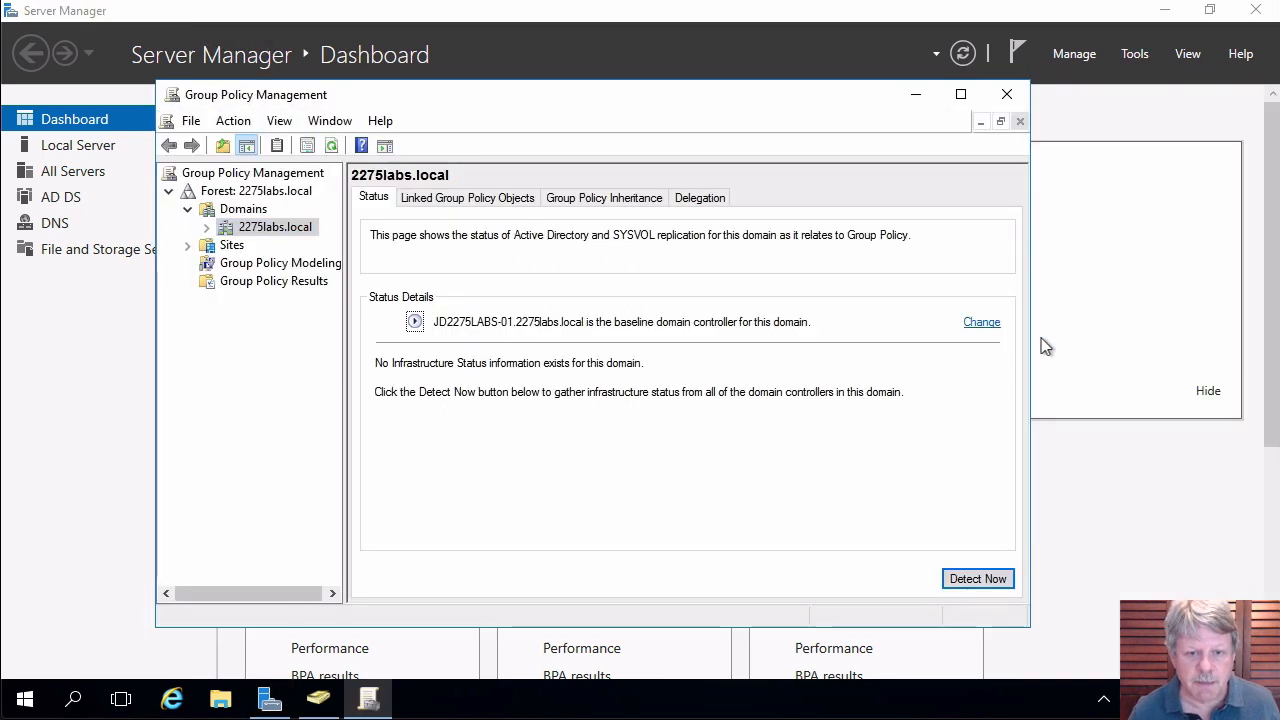
{"action": "left_click", "coordinate": [252, 230]}
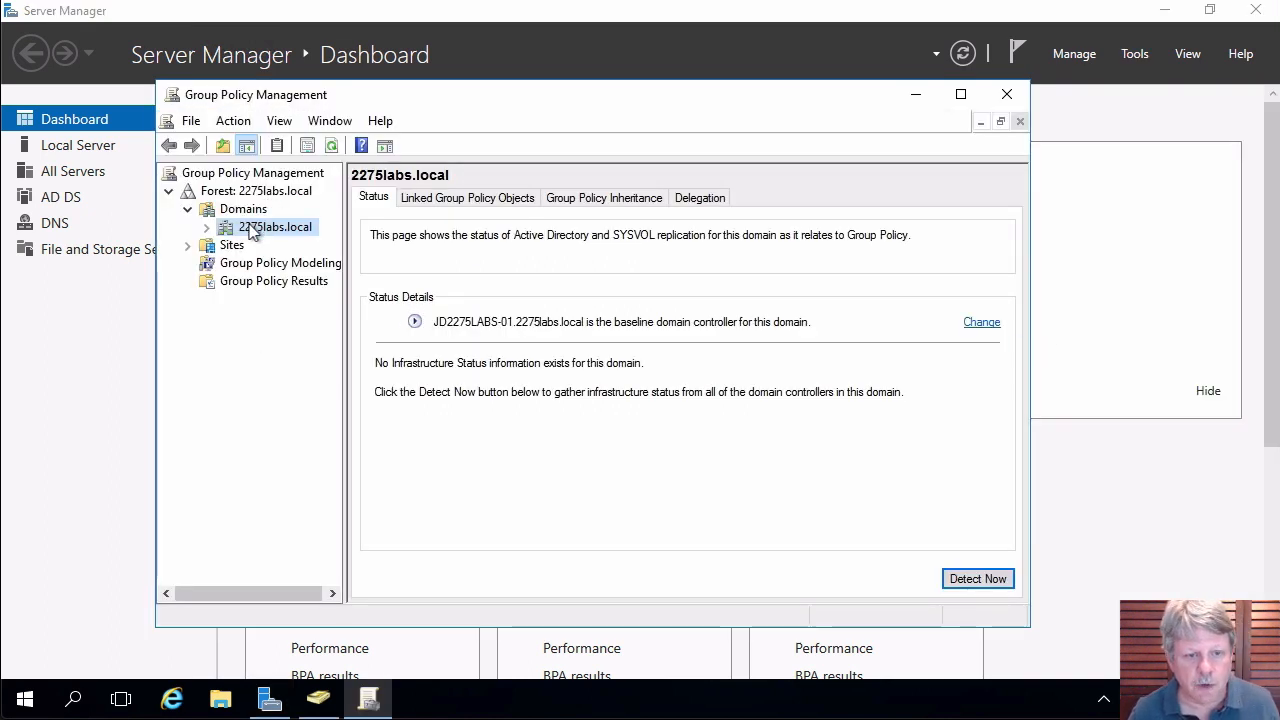
{"action": "right_click", "coordinate": [252, 230]}
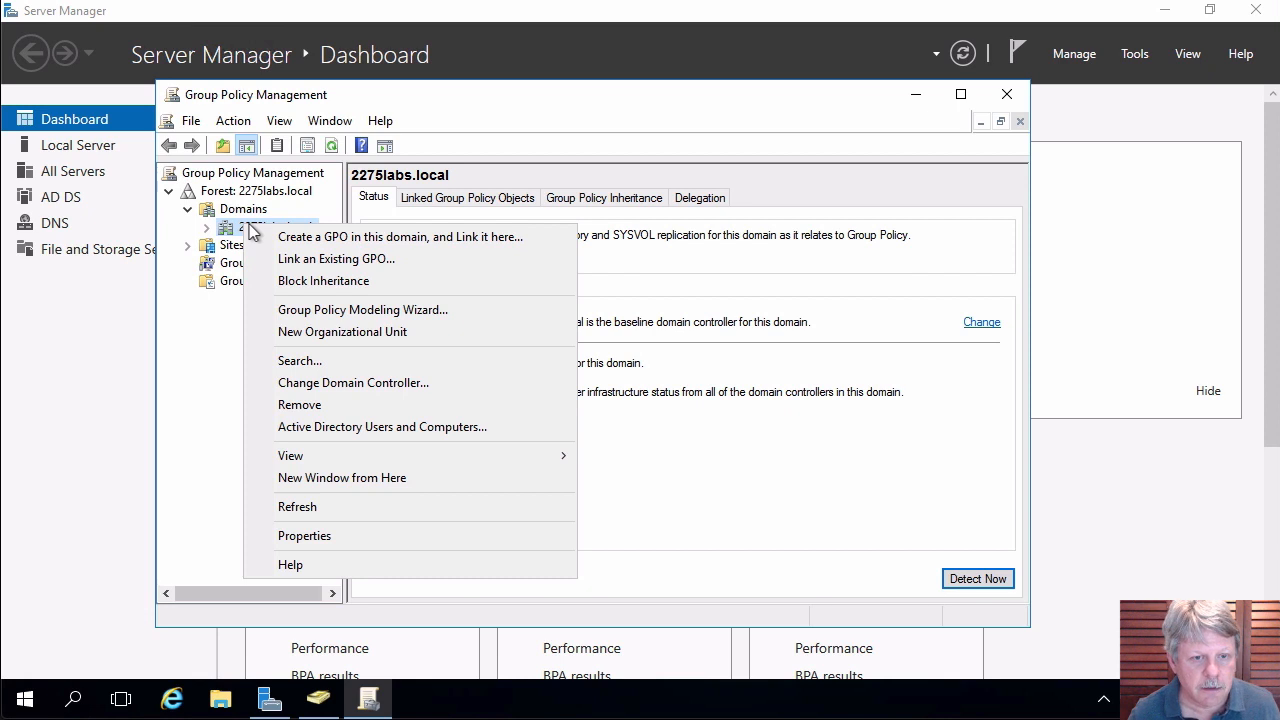
{"action": "left_click", "coordinate": [322, 240]}
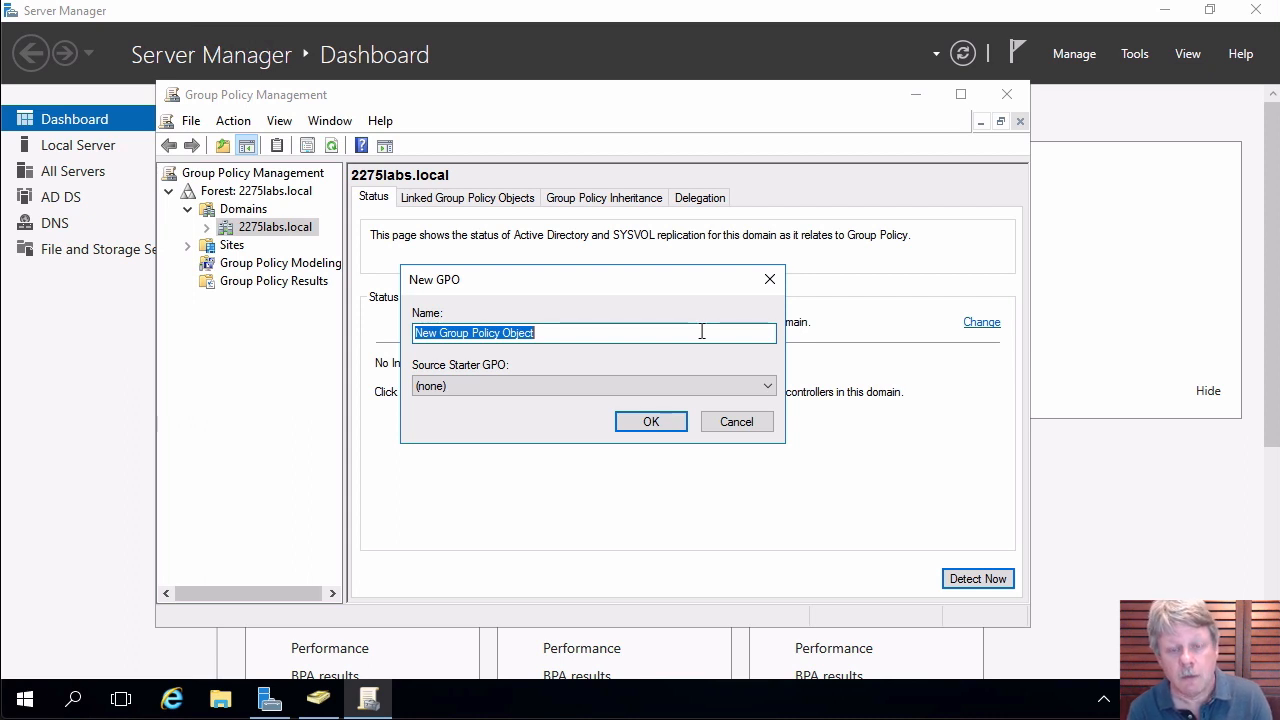
{"action": "type", "text": "Allow"}
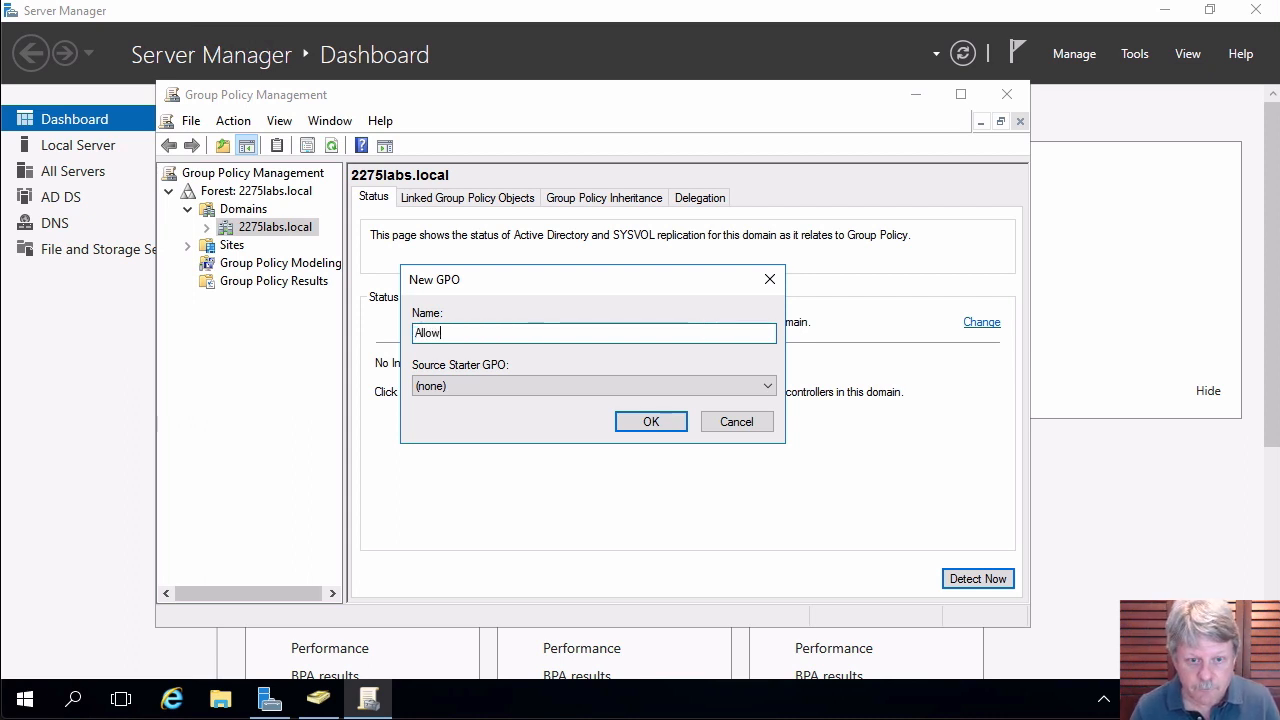
{"action": "type", "text": "_Server"}
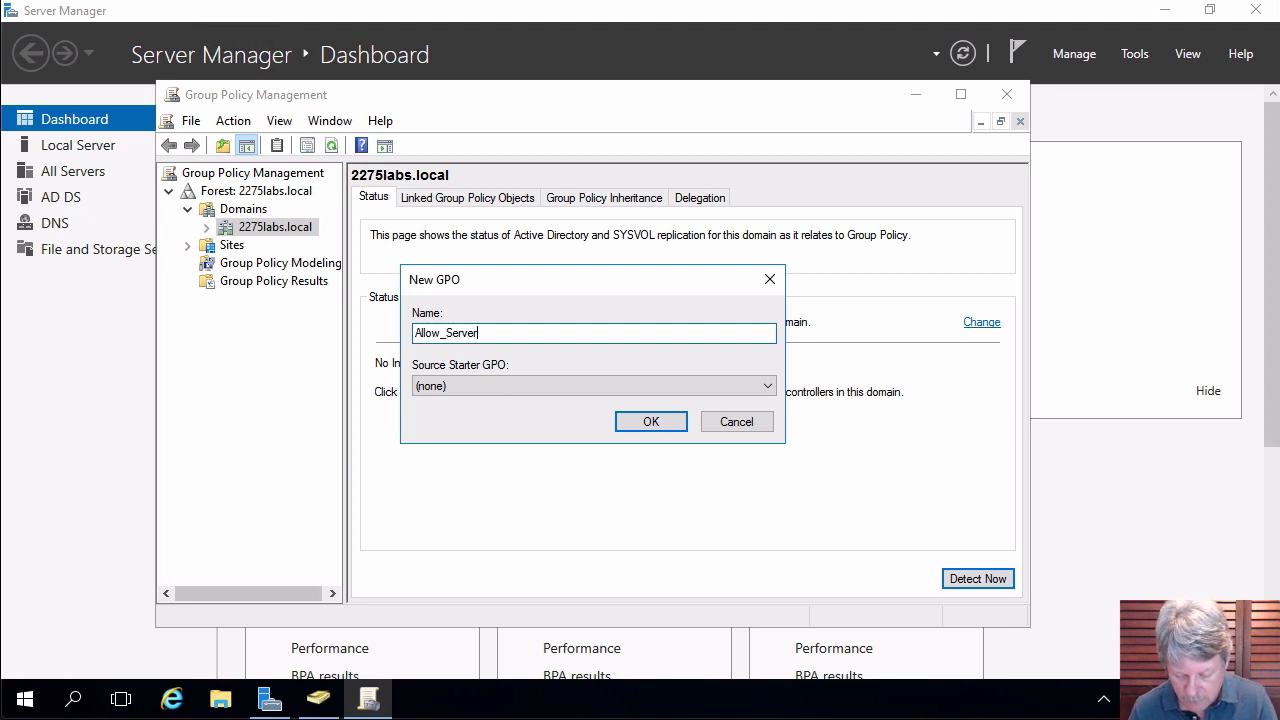
{"action": "type", "text": "_Admins_"}
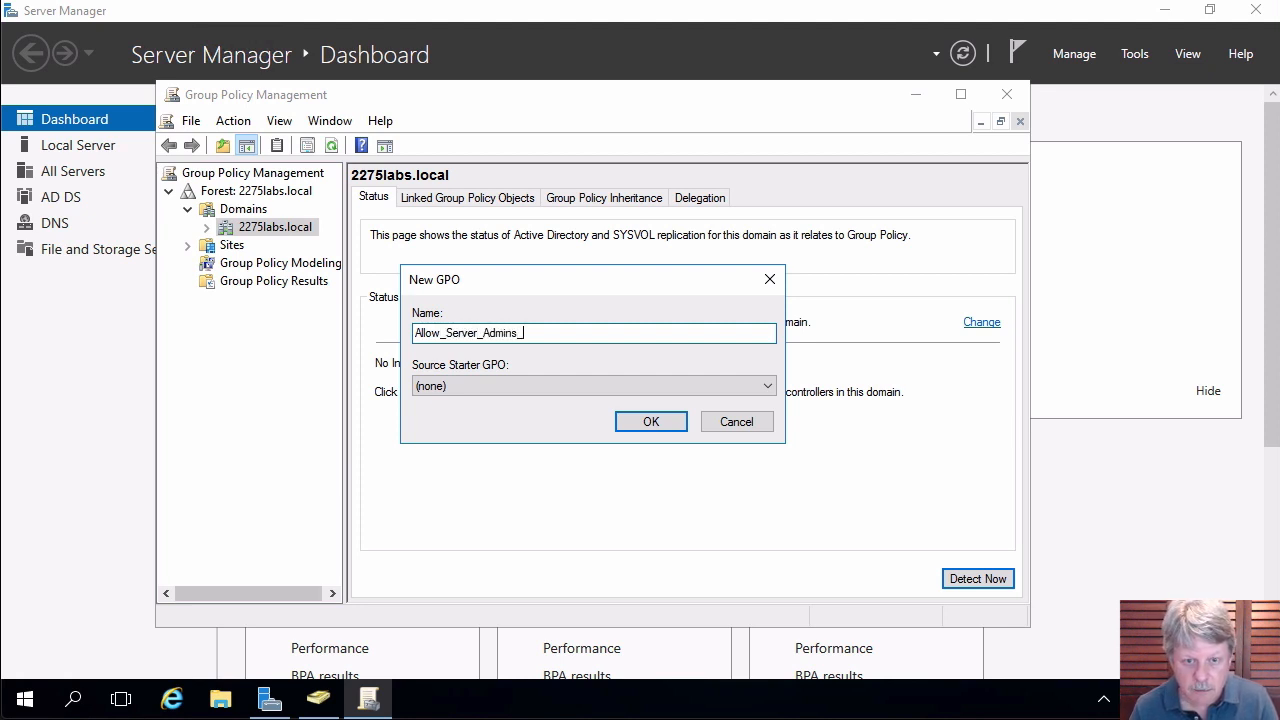
{"action": "type", "text": "Remote"}
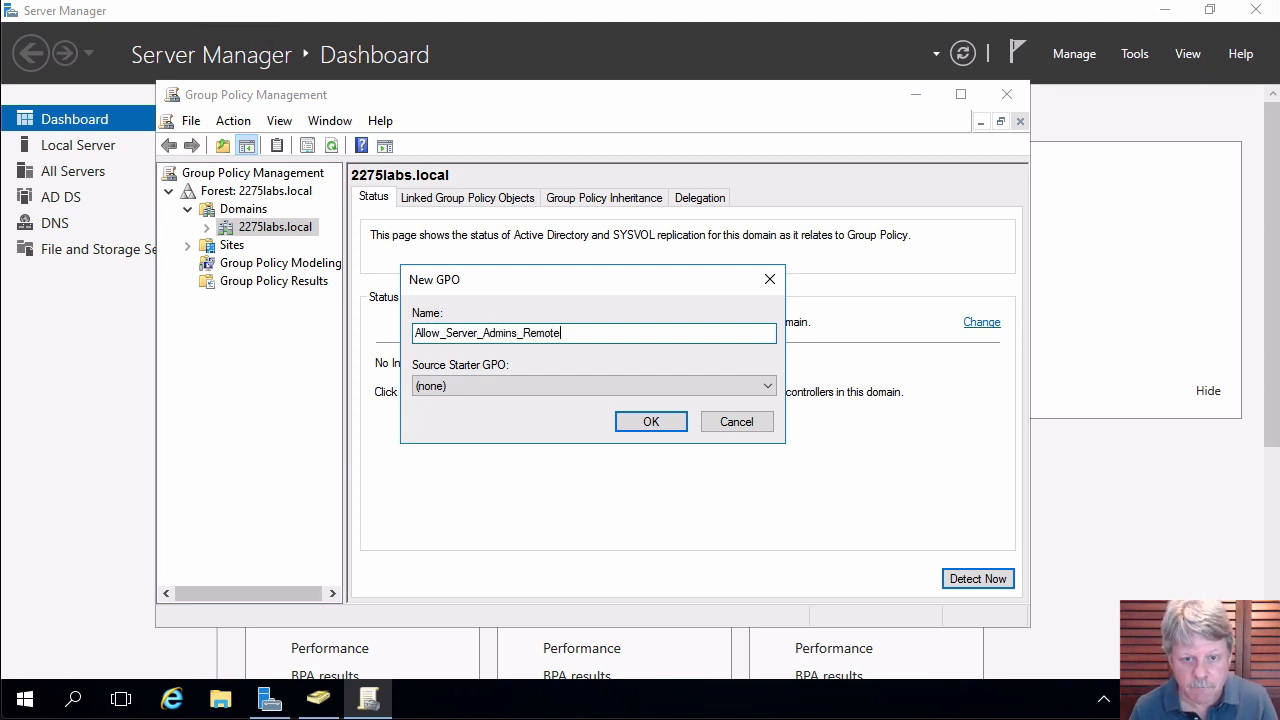
{"action": "left_click", "coordinate": [634, 421]}
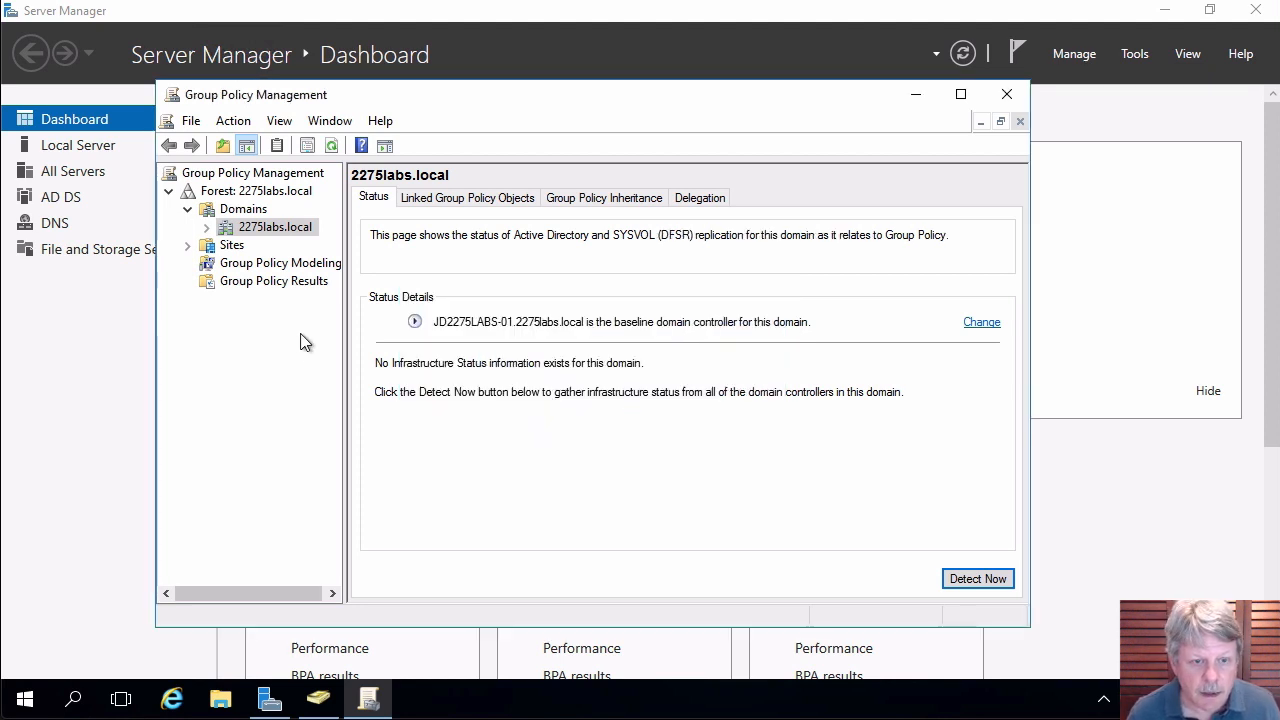
{"action": "left_click", "coordinate": [211, 230]}
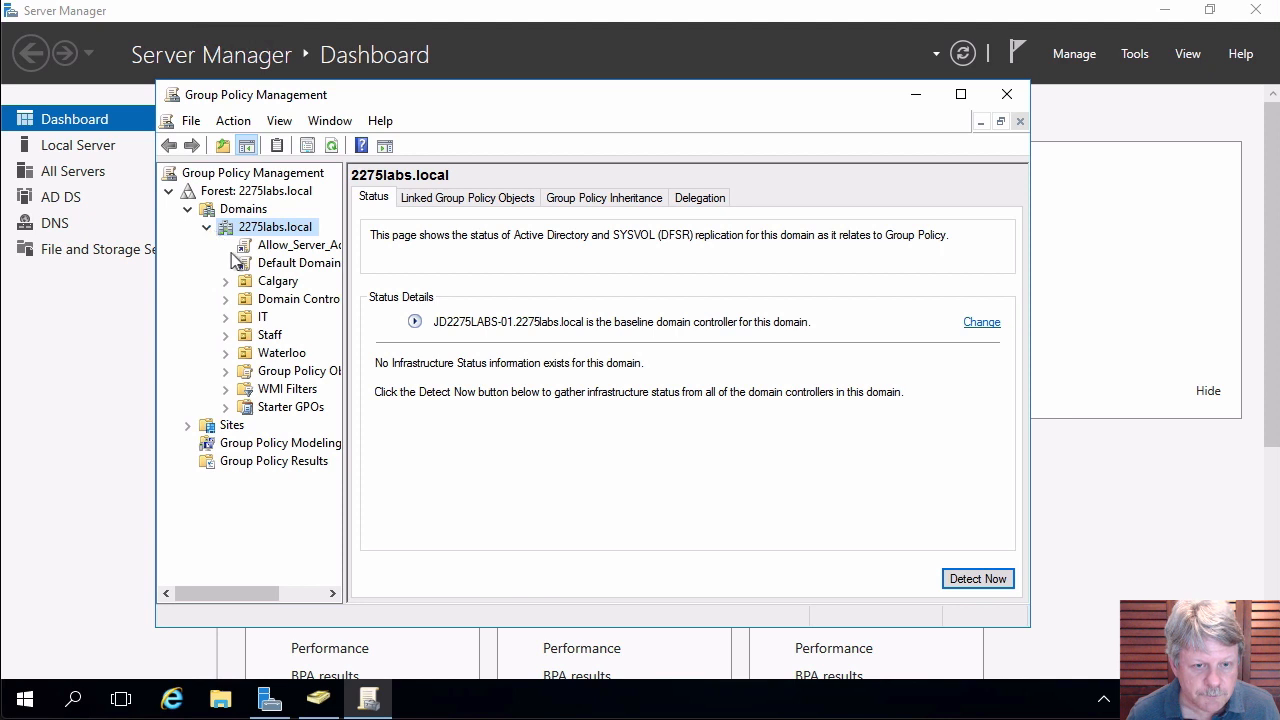
{"action": "right_click", "coordinate": [295, 250]}
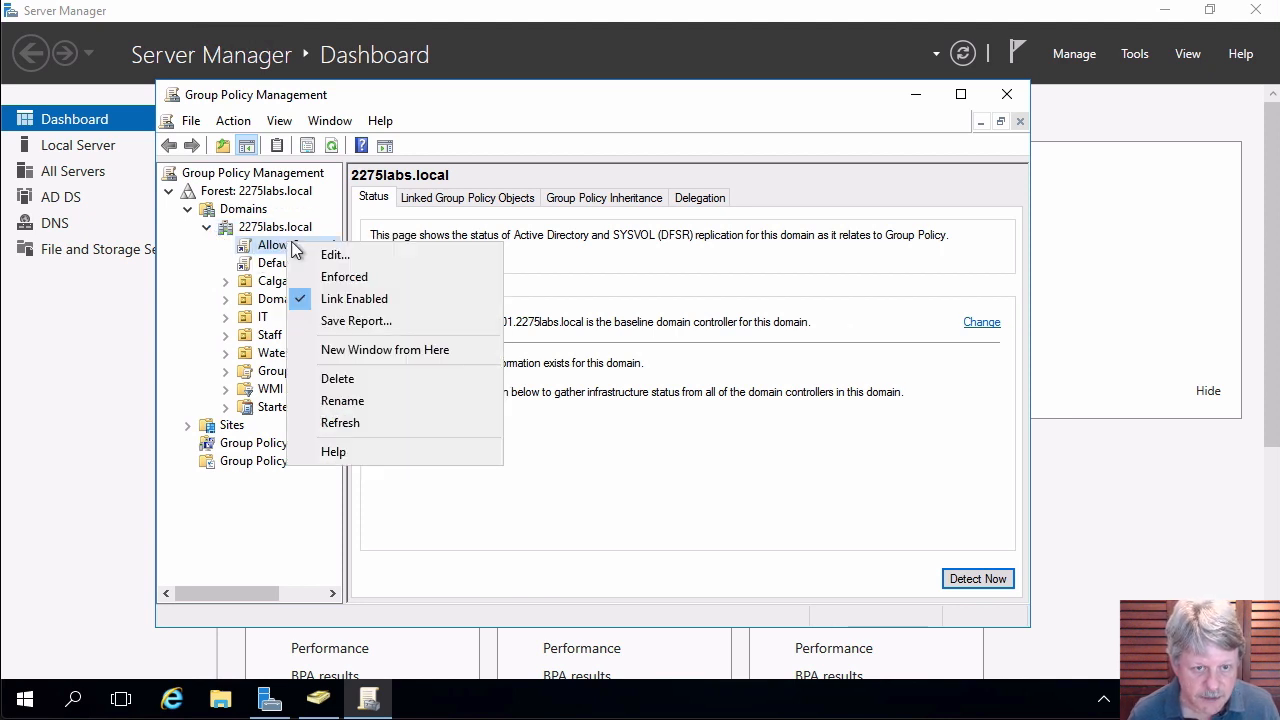
Edit the GPO and navigate Computer Configuration > Security Settings > Local Policies > User Rights Assignment.
{"action": "left_click", "coordinate": [341, 260]}
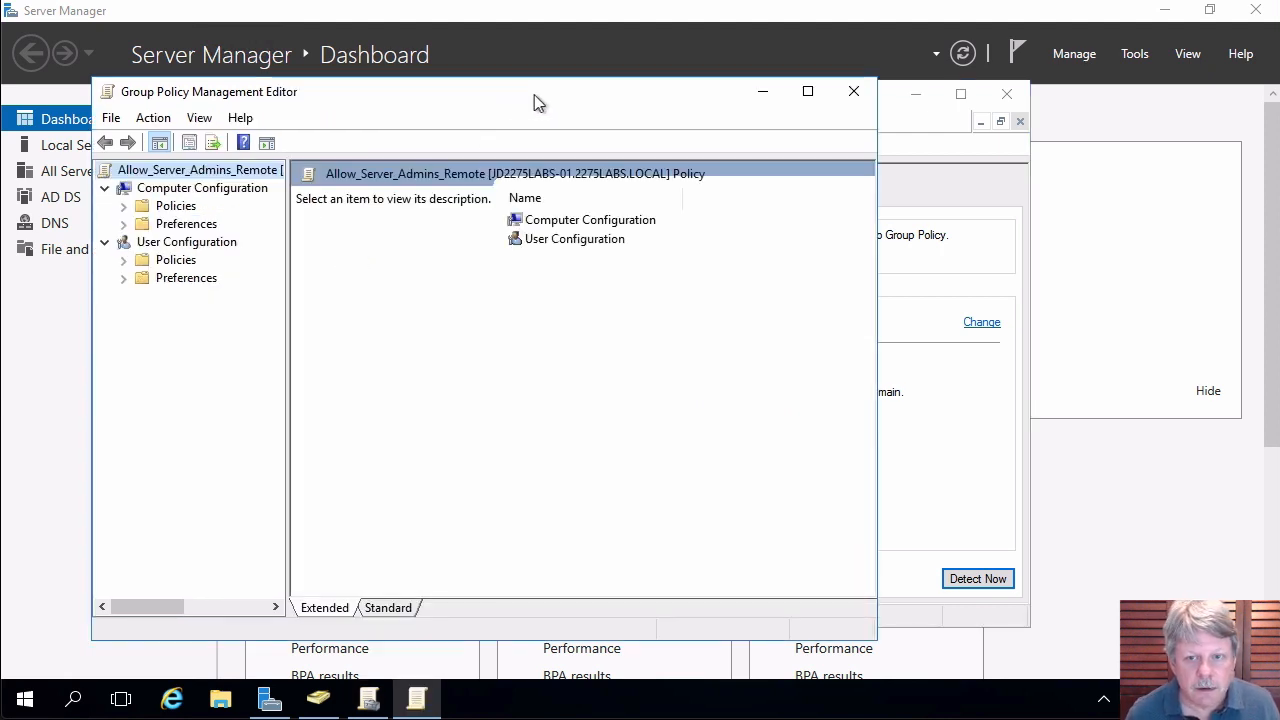
{"action": "left_click_drag", "start_coordinate": [510, 97], "coordinate": [628, 81]}
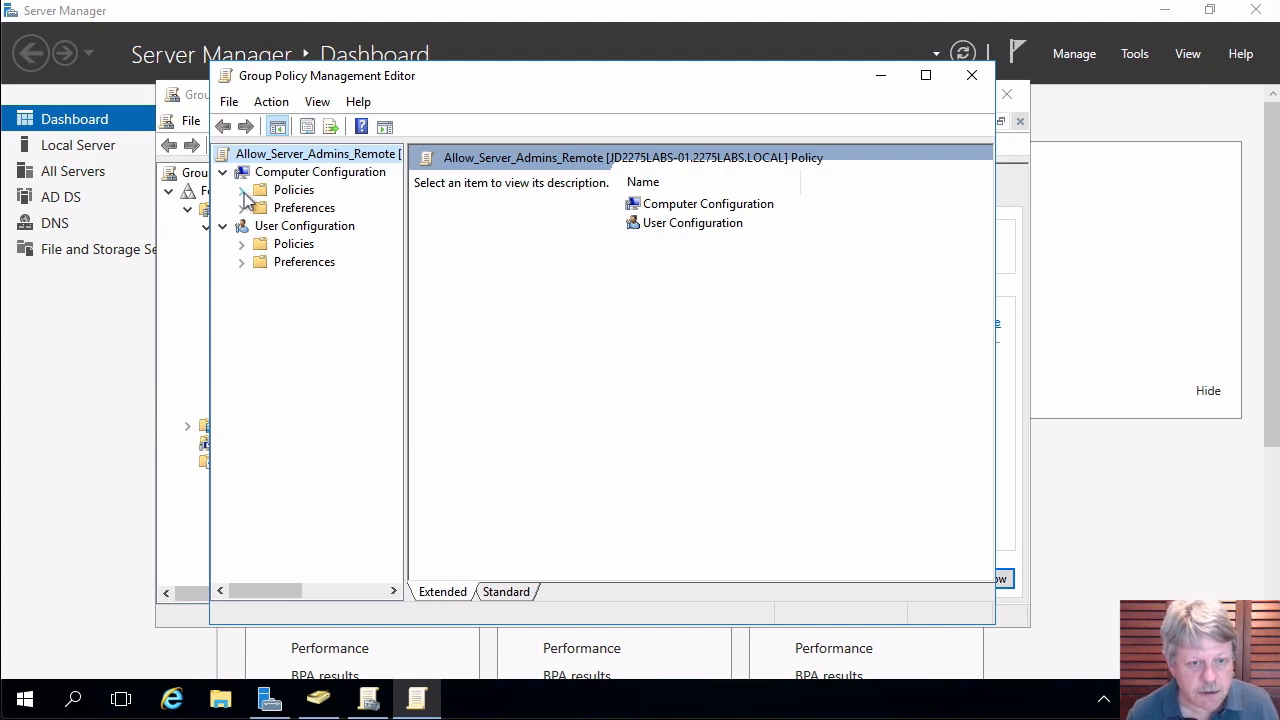
{"action": "left_click", "coordinate": [242, 191]}
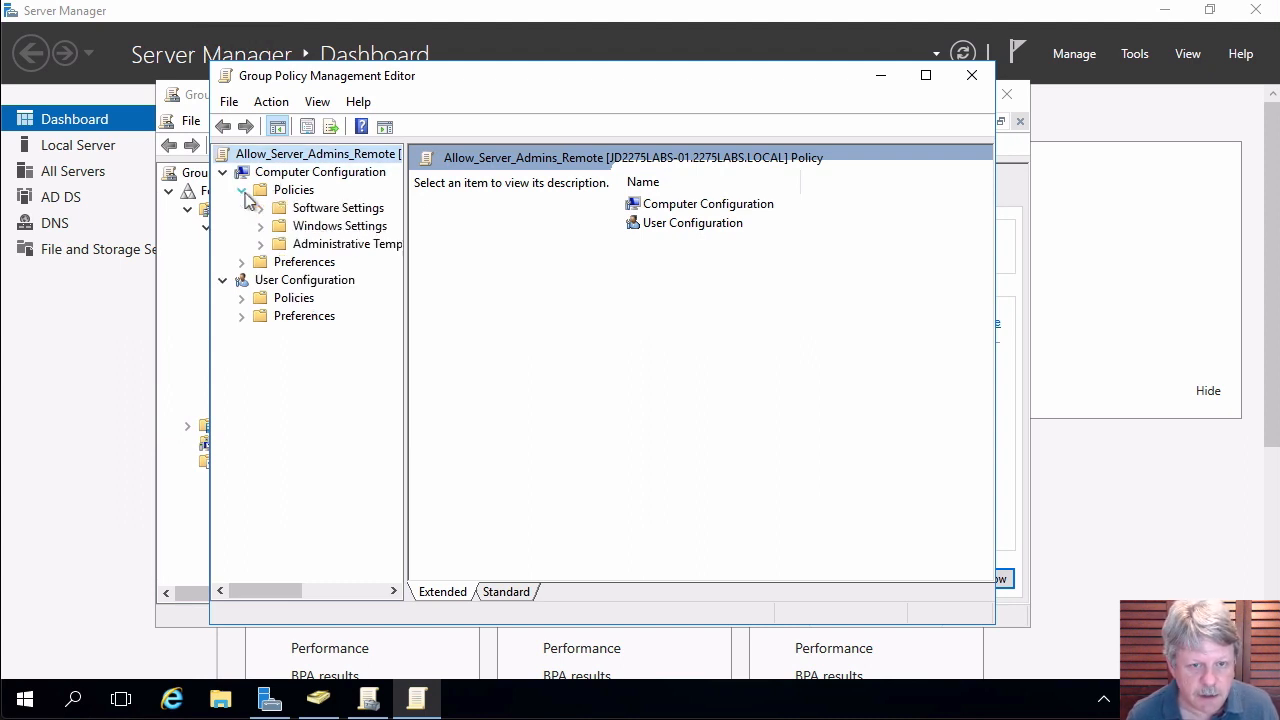
{"action": "left_click", "coordinate": [262, 227]}
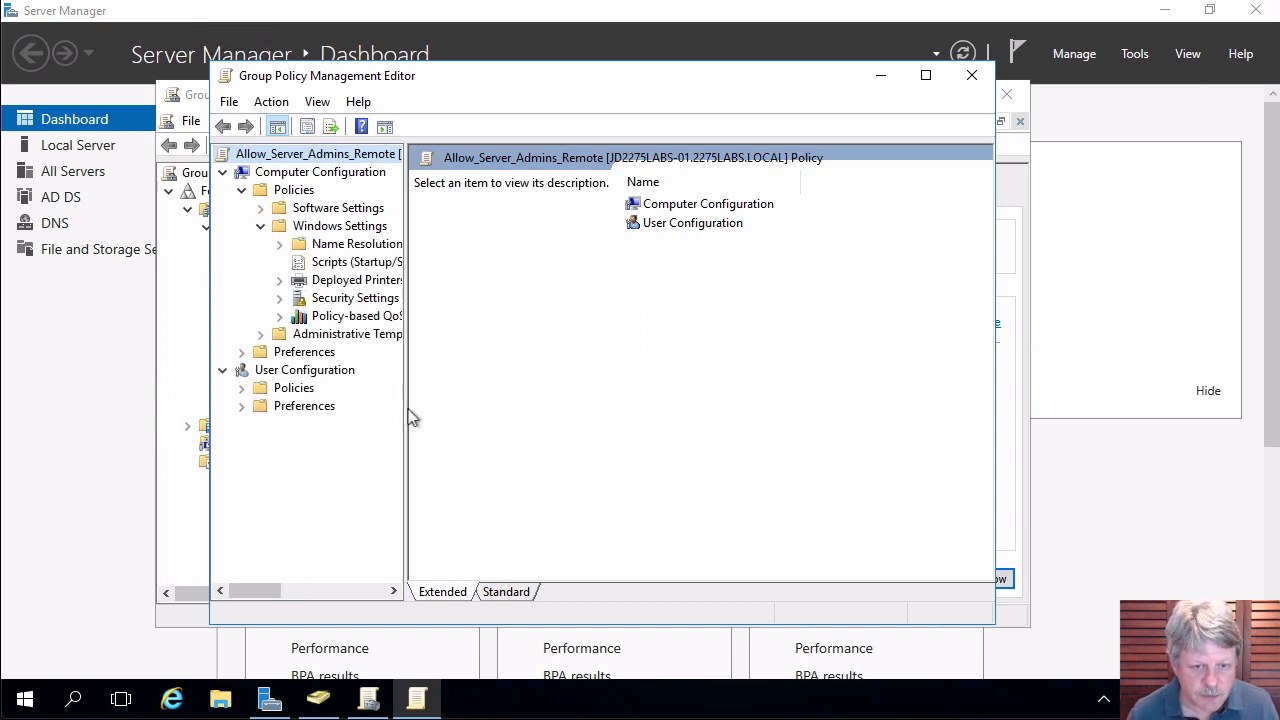
{"action": "left_click_drag", "start_coordinate": [408, 403], "coordinate": [521, 413]}
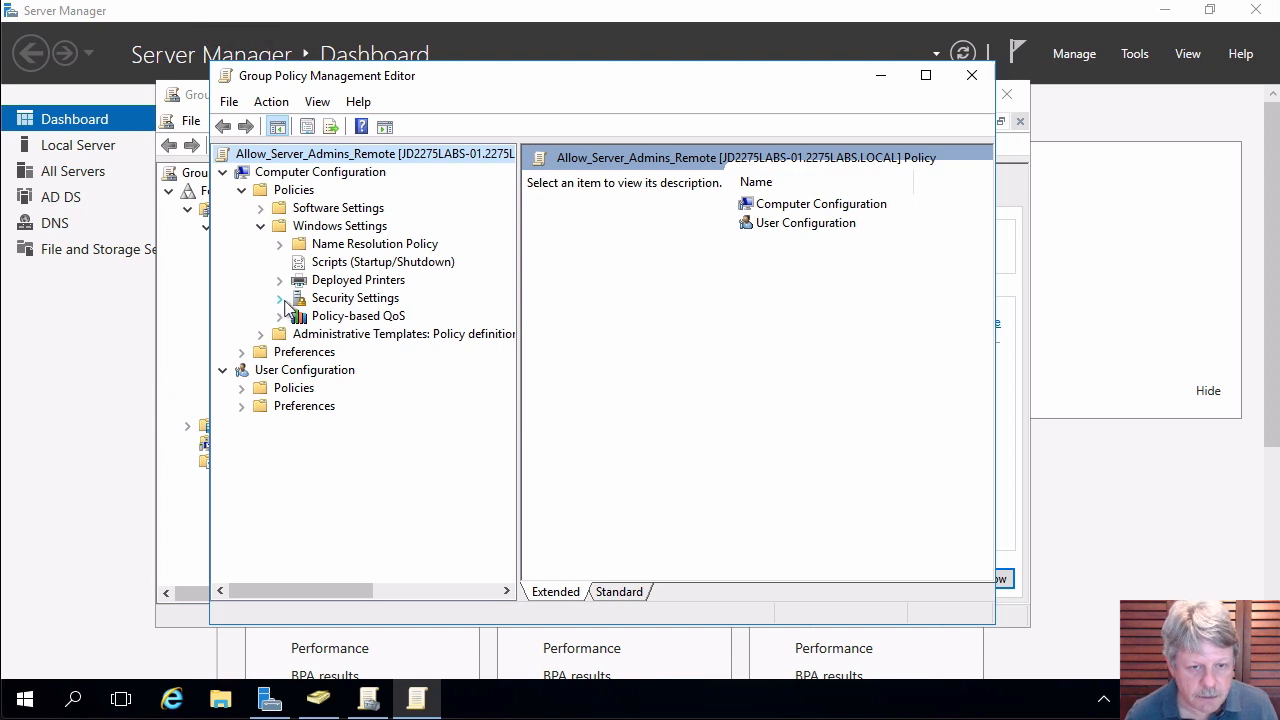
{"action": "left_click", "coordinate": [283, 302]}
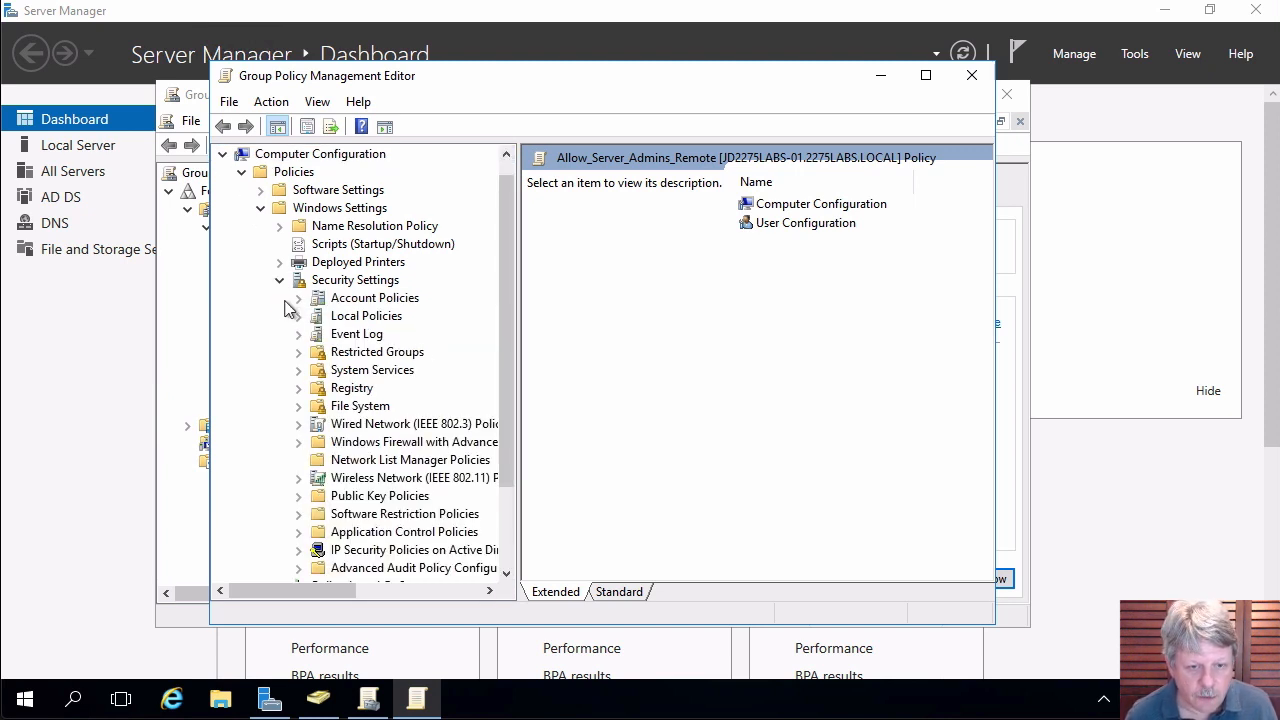
{"action": "left_click", "coordinate": [298, 316]}
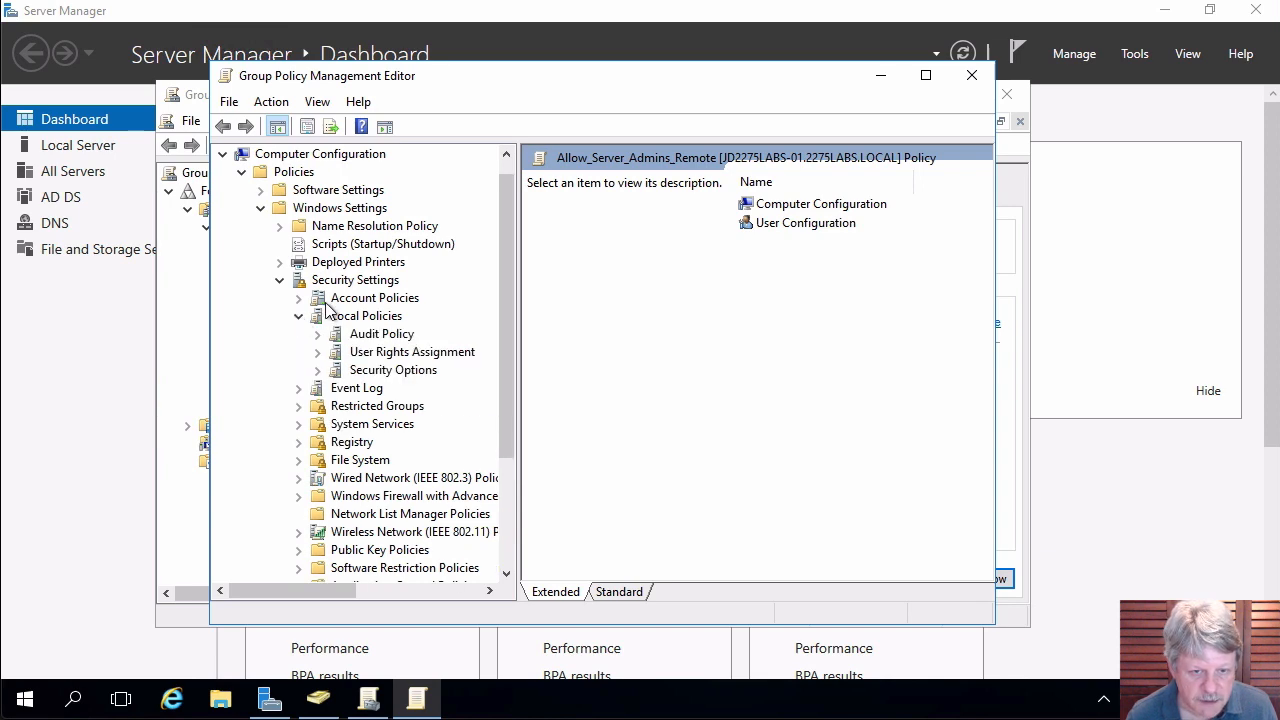
{"action": "left_click", "coordinate": [348, 358]}
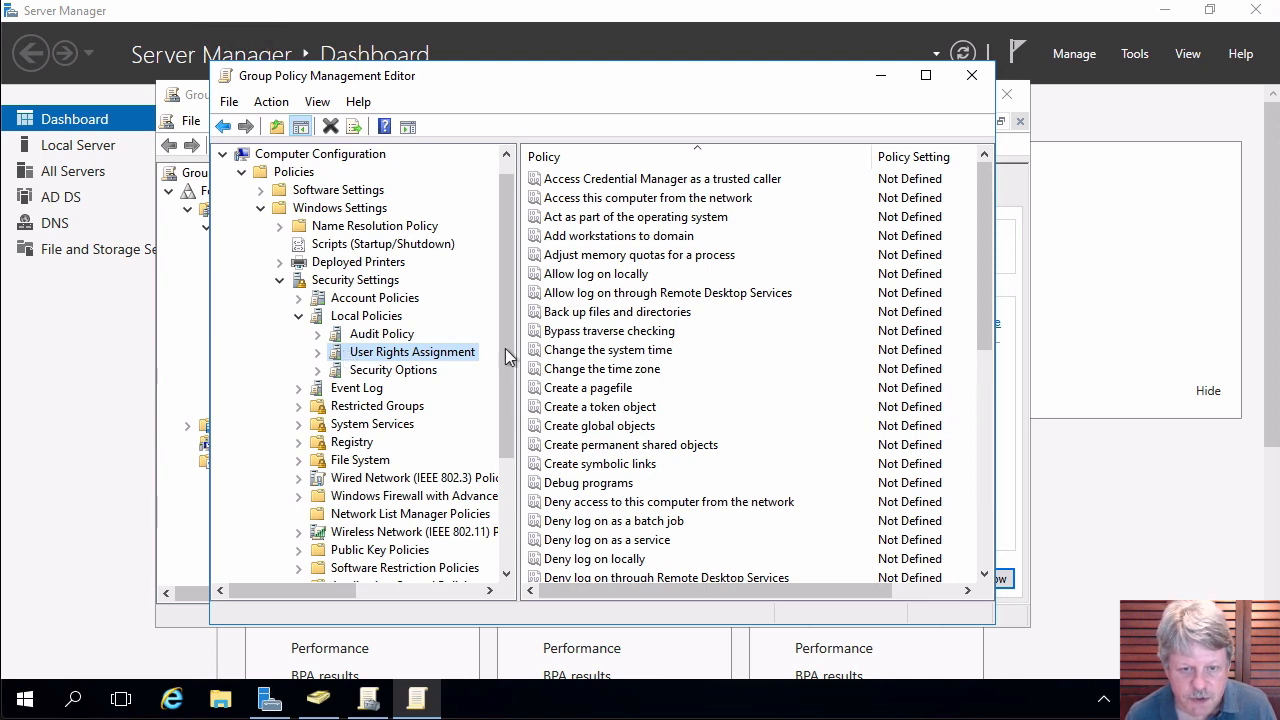
Define 'Allow log on through Remote Desktop Services' and remove a mistakenly added 'local' entry.
{"action": "double_click", "coordinate": [695, 293]}
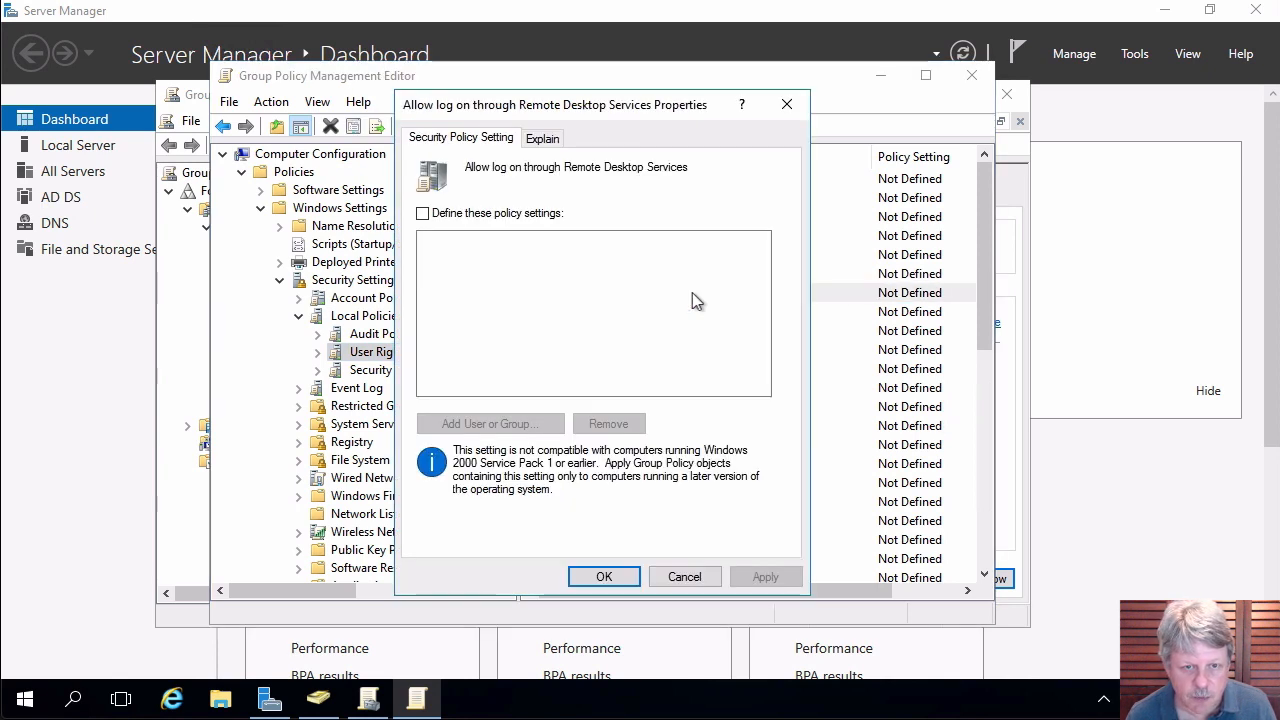
{"action": "left_click", "coordinate": [423, 214]}
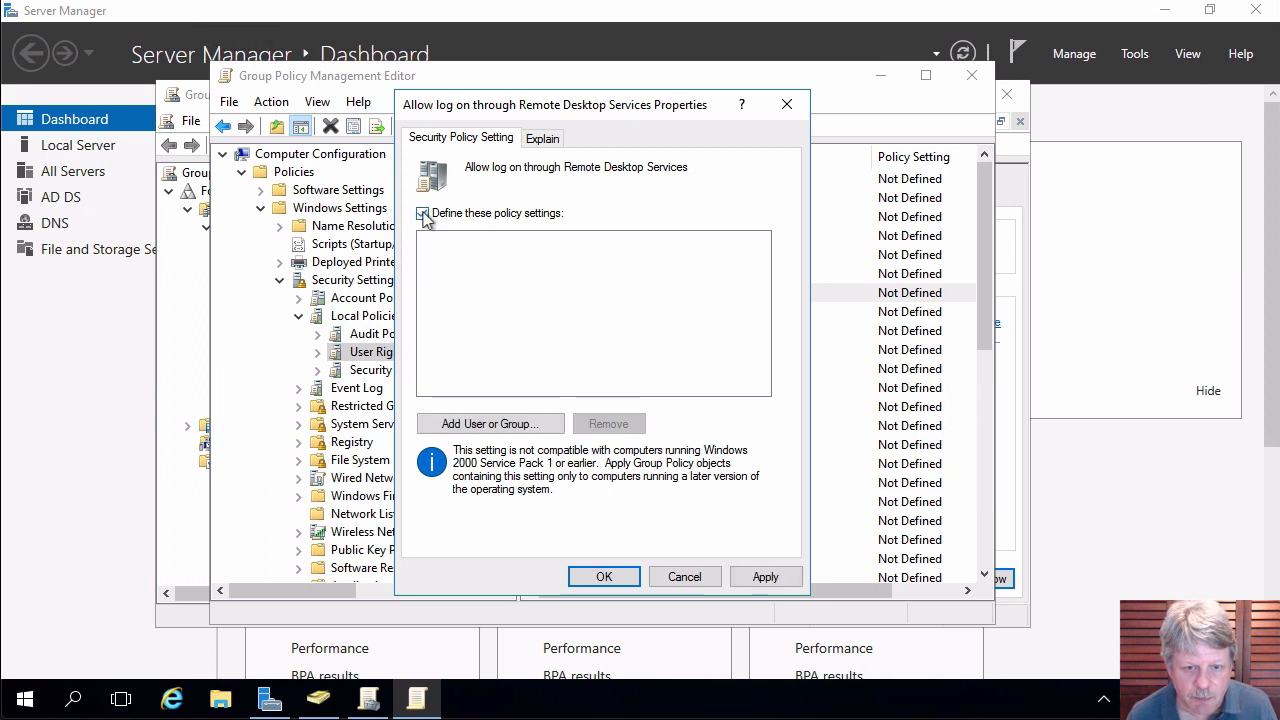
{"action": "left_click", "coordinate": [504, 428]}
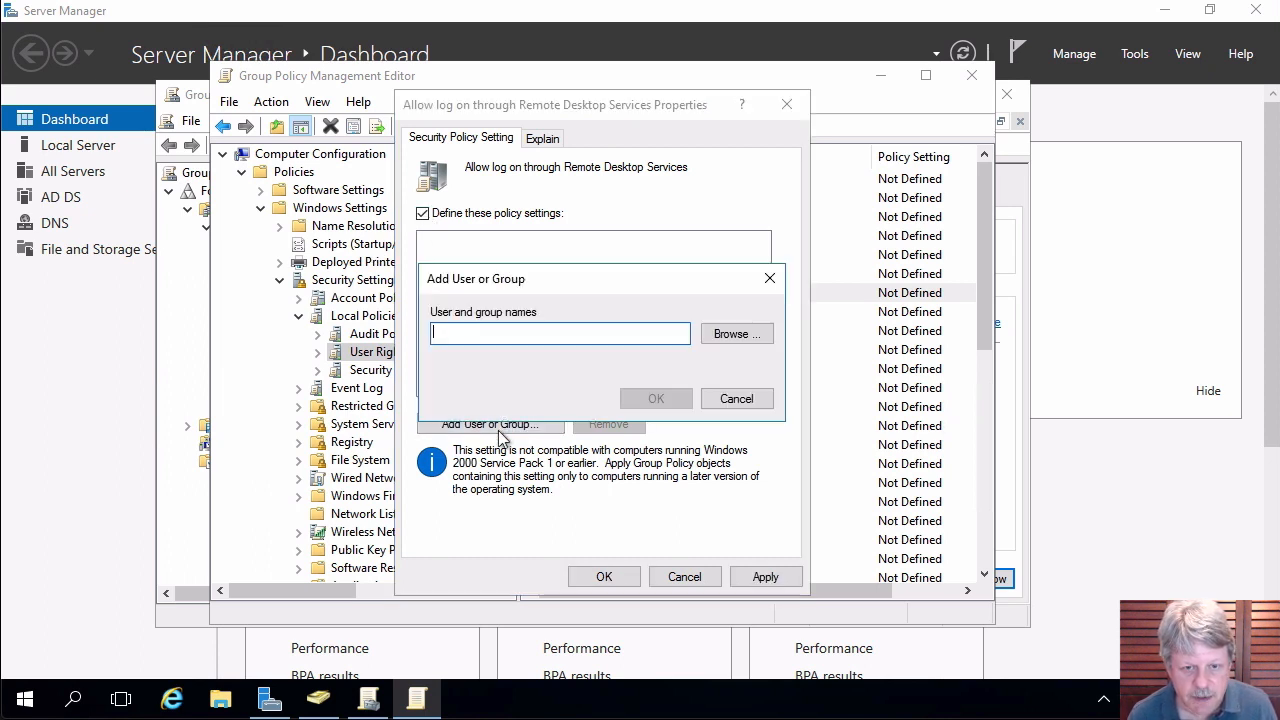
{"action": "type", "text": "local"}
{"action": "key", "text": "Return"}
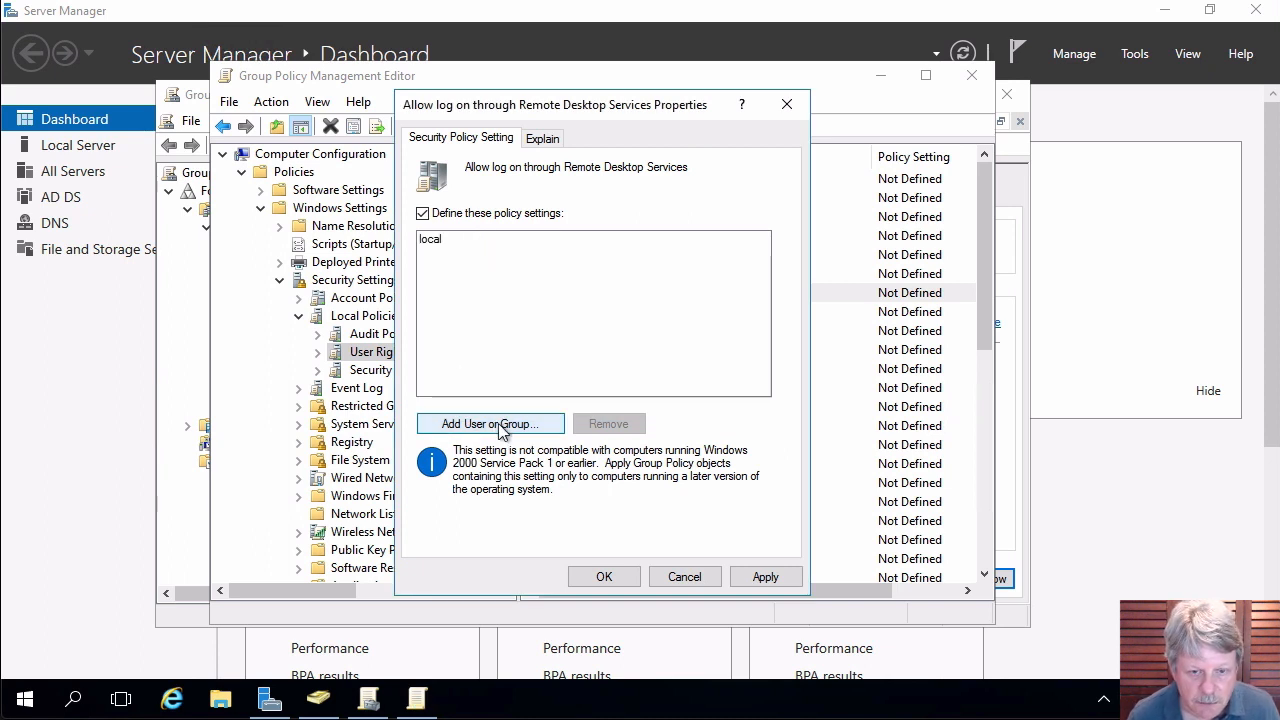
{"action": "left_click", "coordinate": [430, 240]}
{"action": "left_click", "coordinate": [621, 424]}
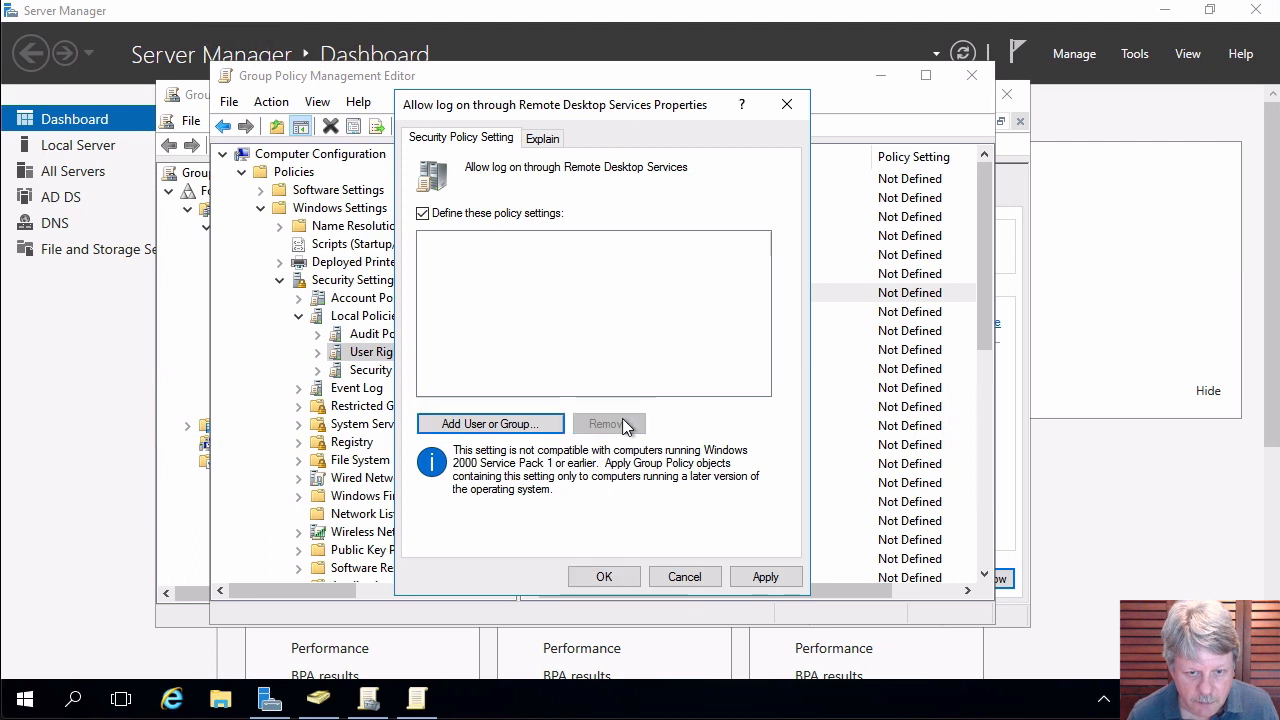
Grant the right to Local_Admins_Servers, apply it, and close both Group Policy windows.
{"action": "left_click", "coordinate": [535, 424]}
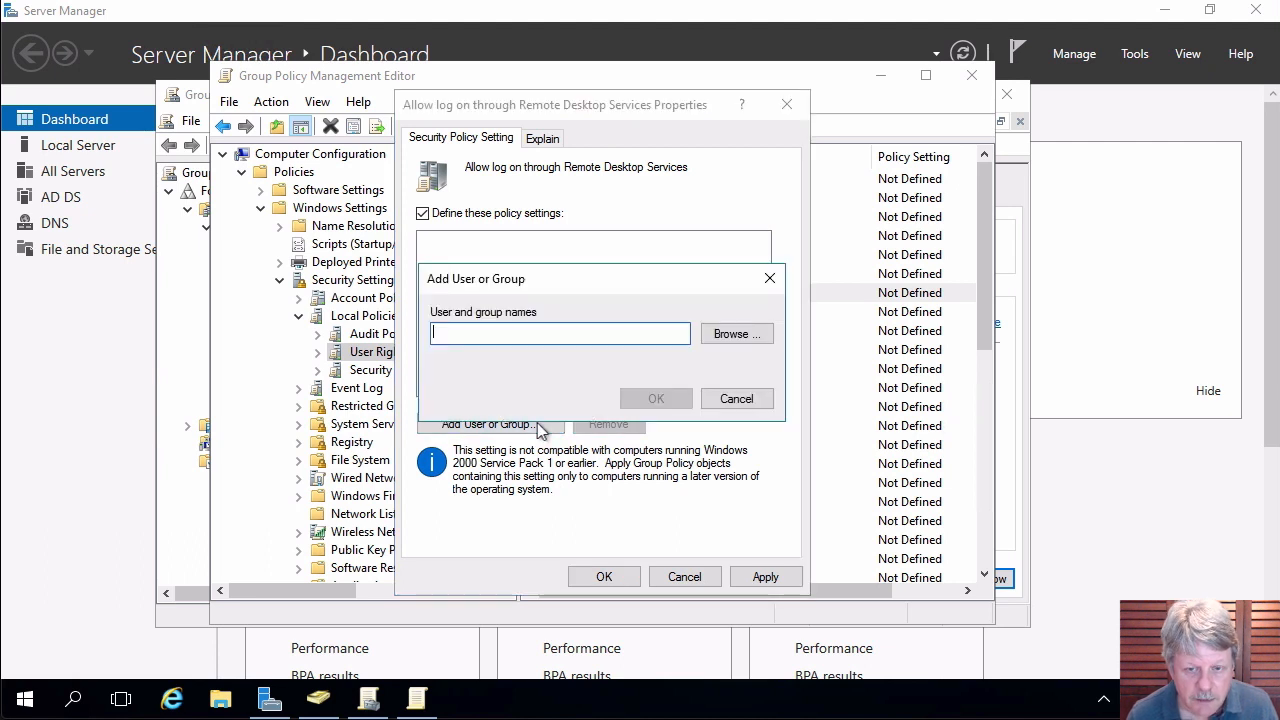
{"action": "left_click", "coordinate": [737, 333]}
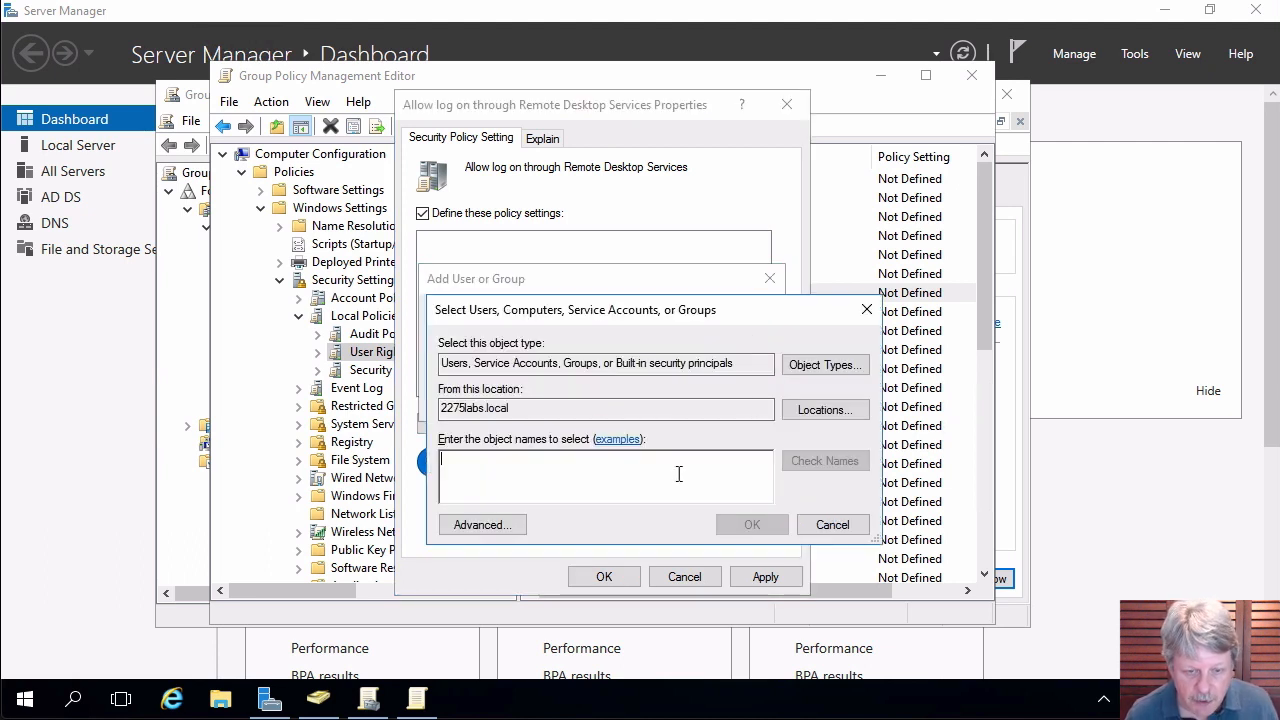
{"action": "type", "text": "Local"}
{"action": "key", "text": "Return"}
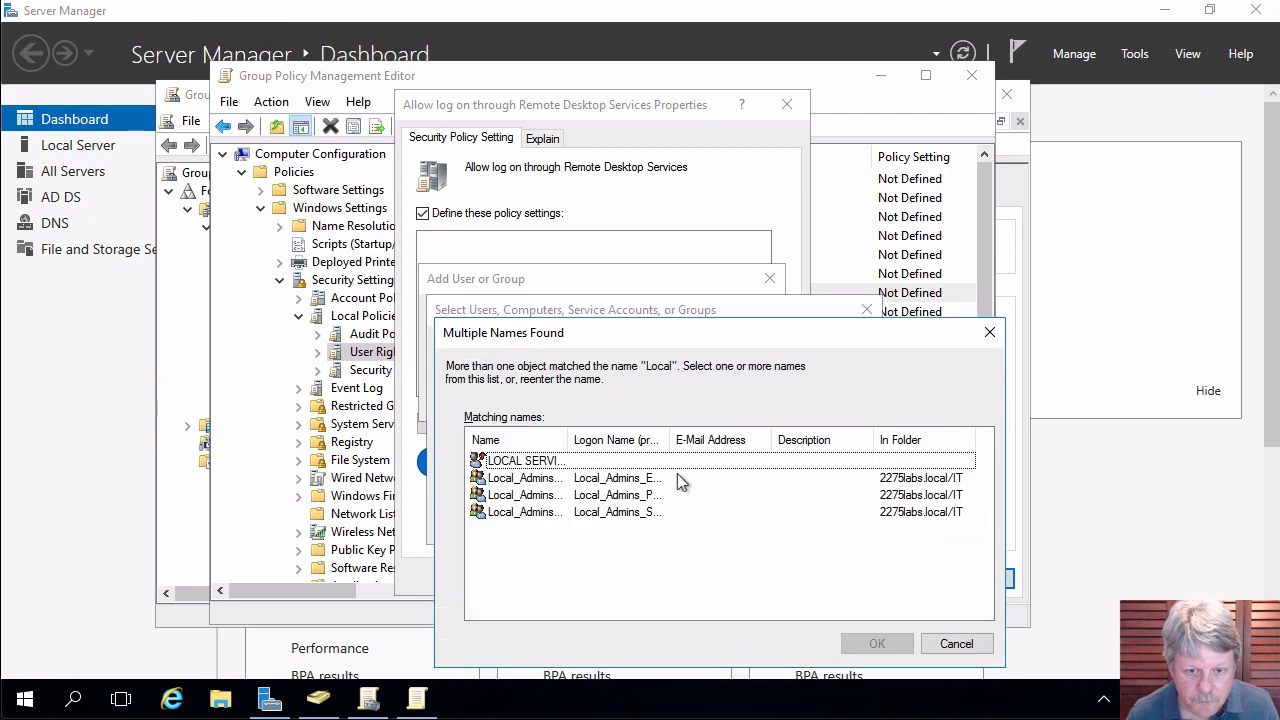
{"action": "double_click", "coordinate": [569, 439]}
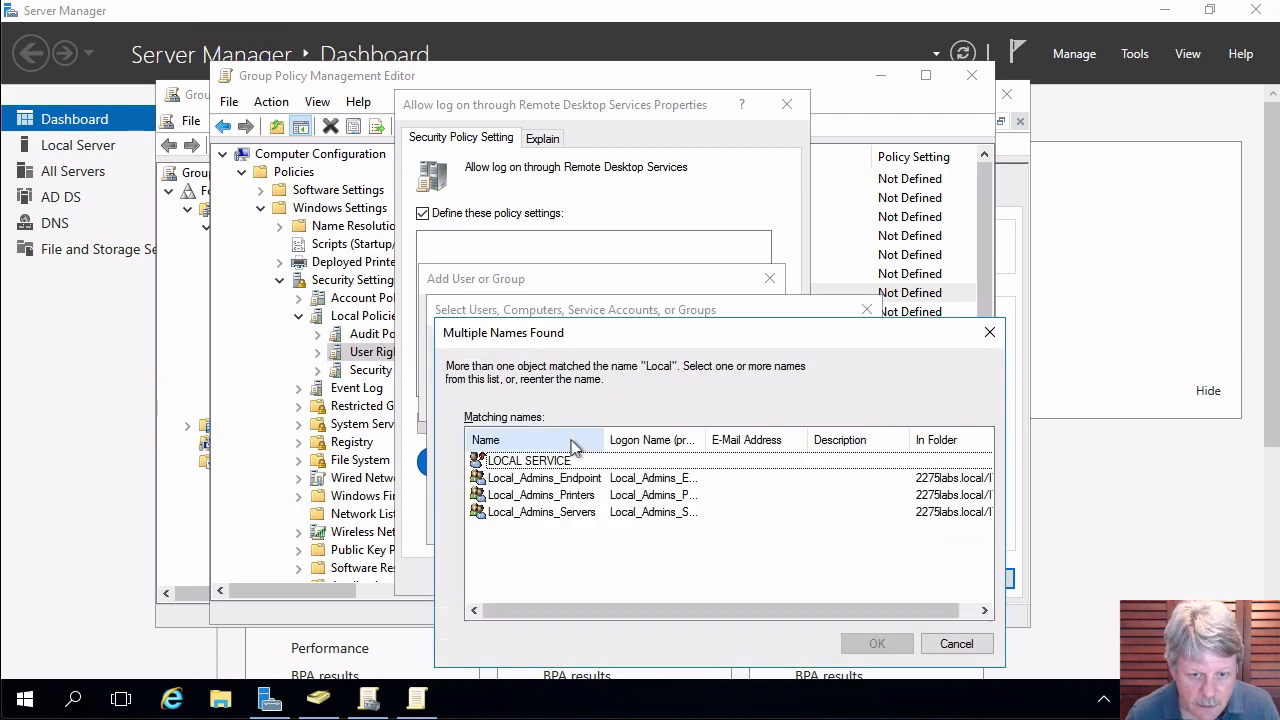
{"action": "double_click", "coordinate": [495, 512]}
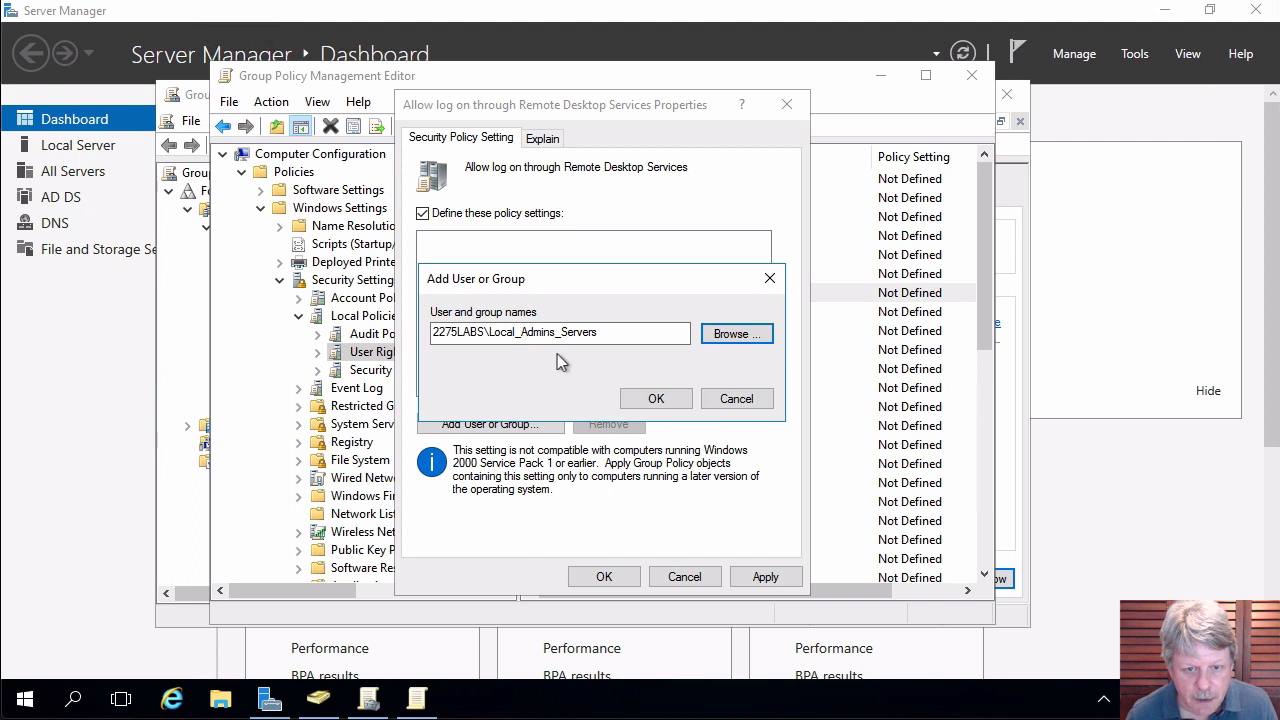
{"action": "left_click", "coordinate": [656, 398]}
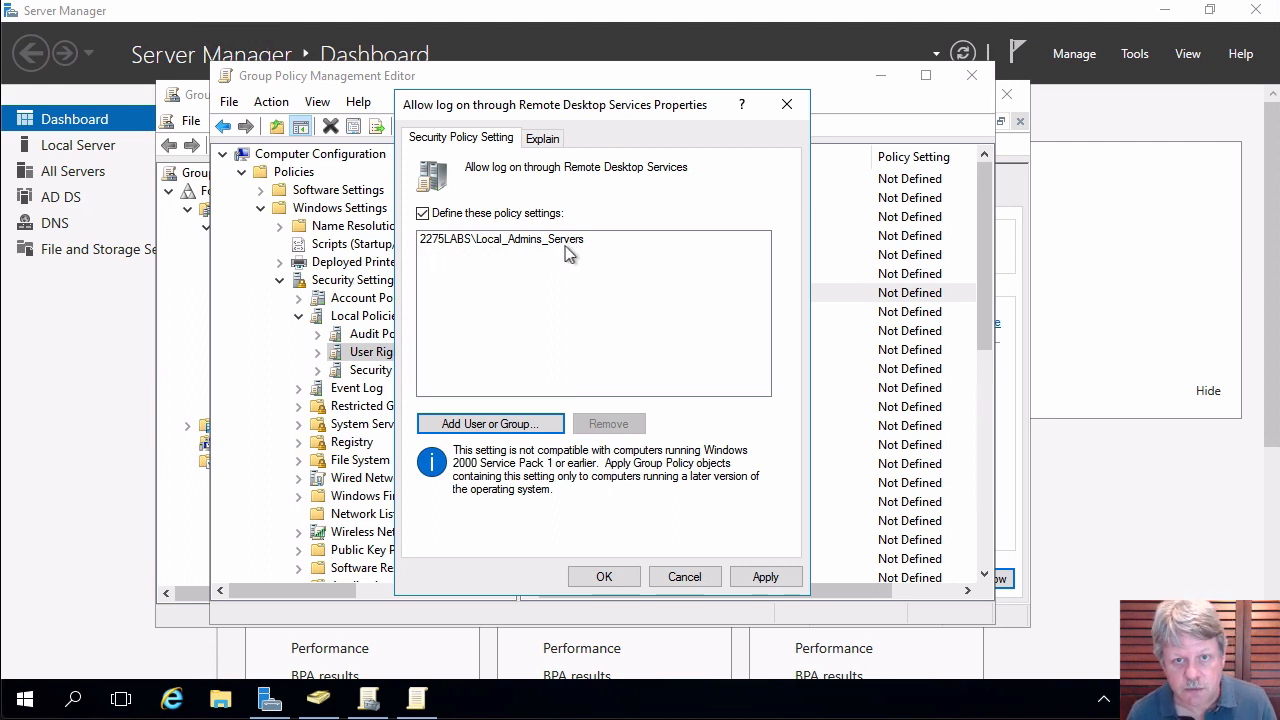
{"action": "left_click", "coordinate": [604, 577]}
{"action": "left_click", "coordinate": [603, 577]}
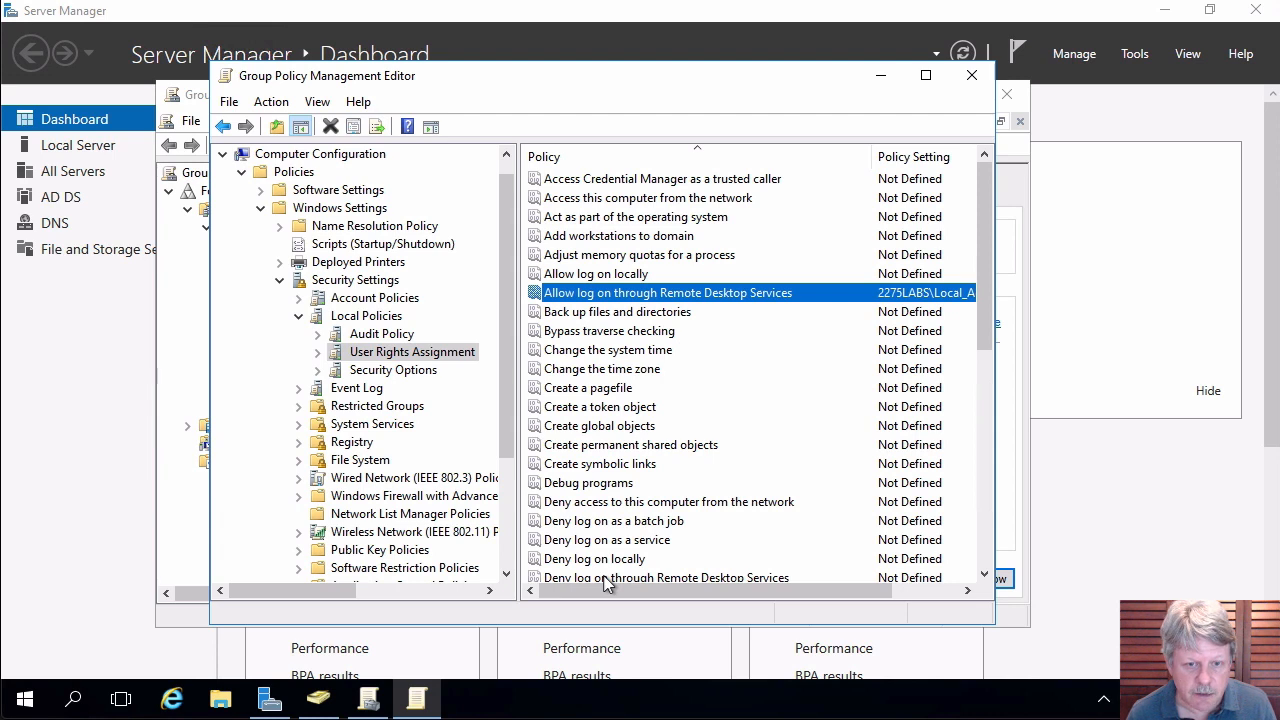
{"action": "left_click", "coordinate": [971, 78]}
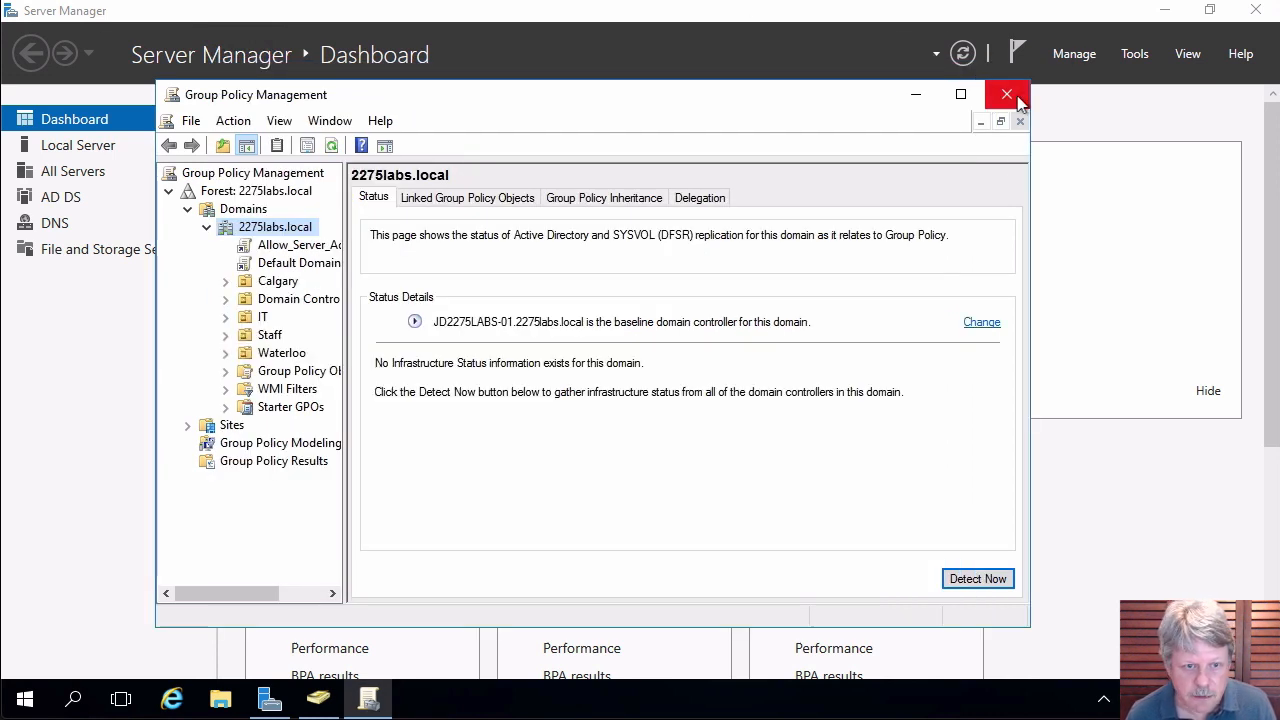
{"action": "left_click", "coordinate": [1006, 94]}
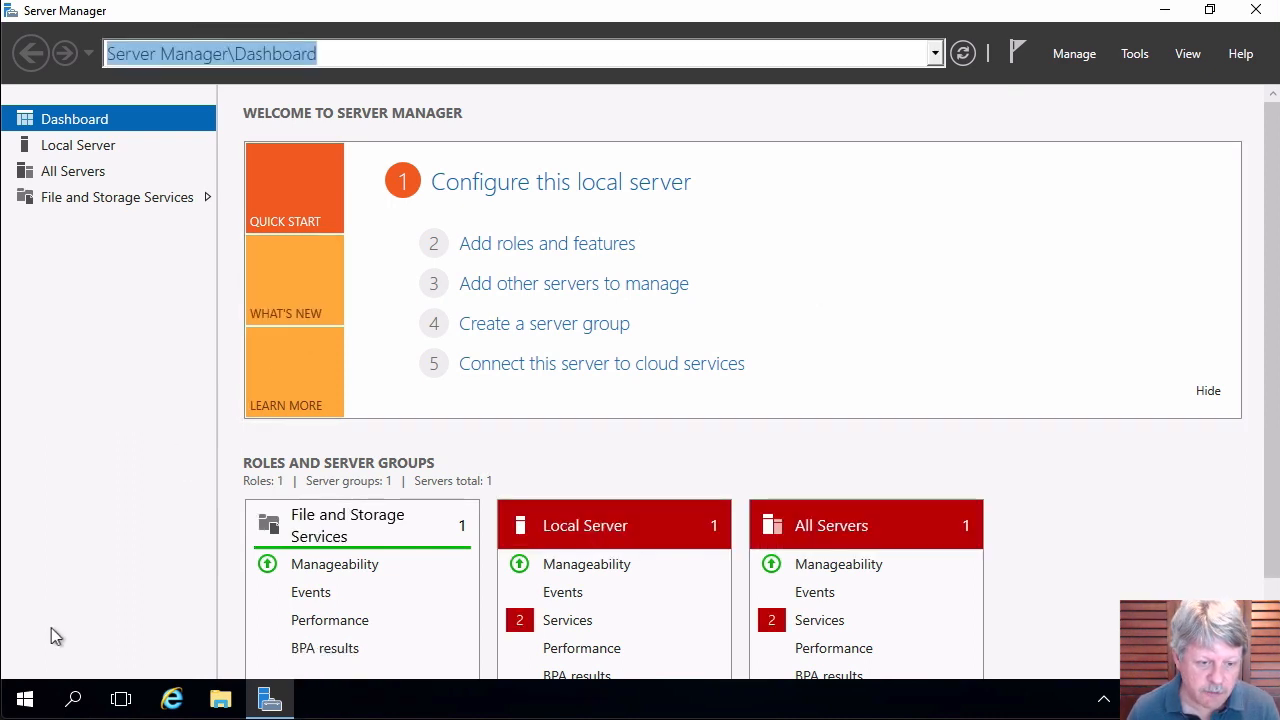
Sign out of the current server session from the Start menu.
{"action": "left_click", "coordinate": [33, 703]}
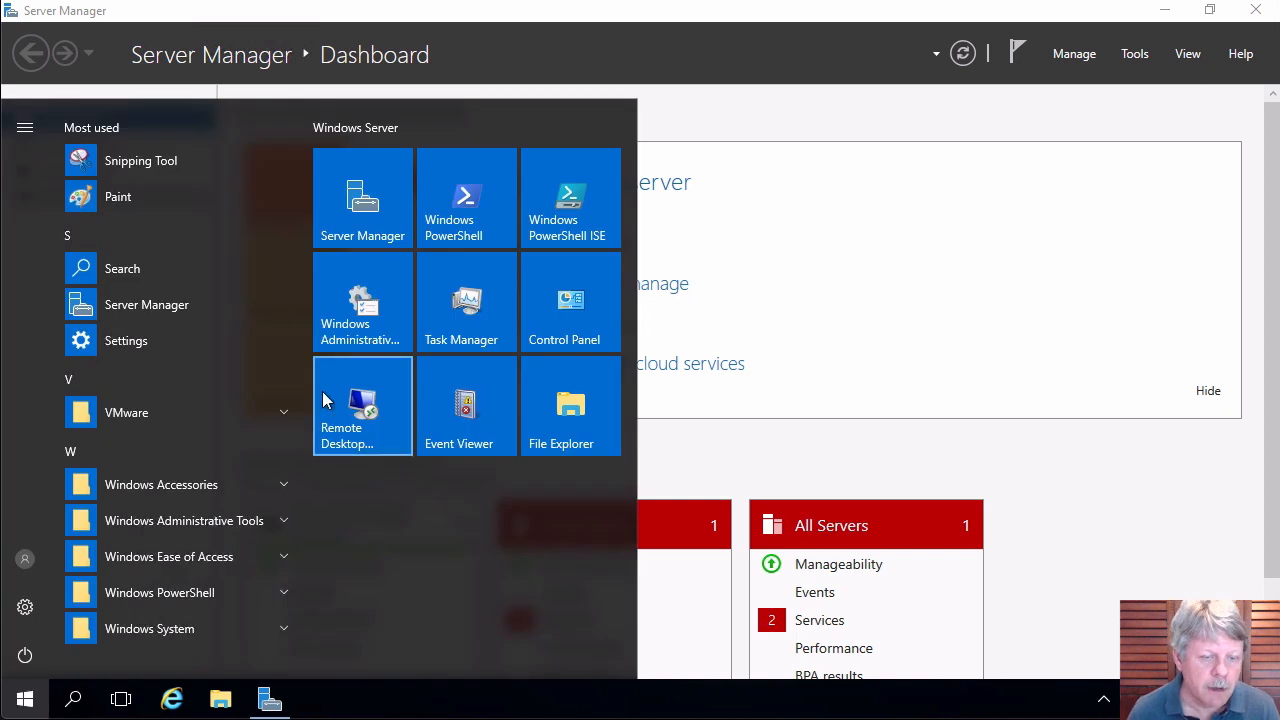
{"action": "left_click", "coordinate": [25, 558]}
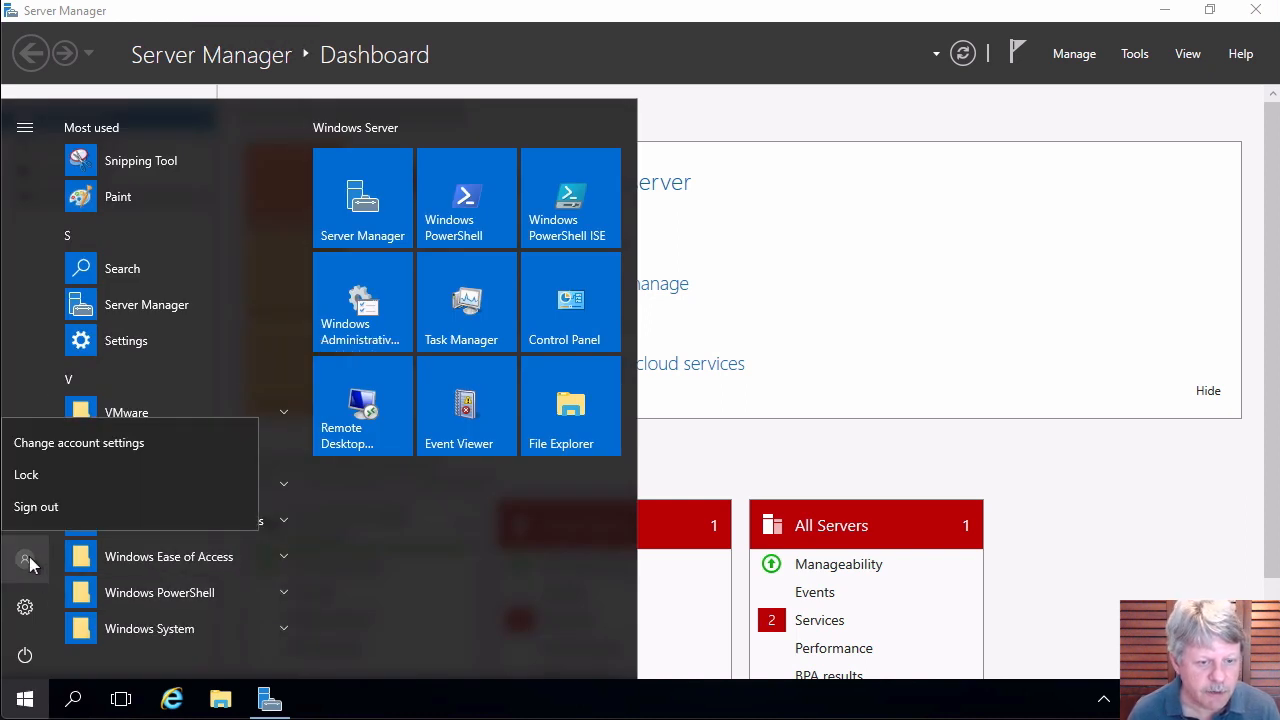
{"action": "left_click", "coordinate": [42, 508]}
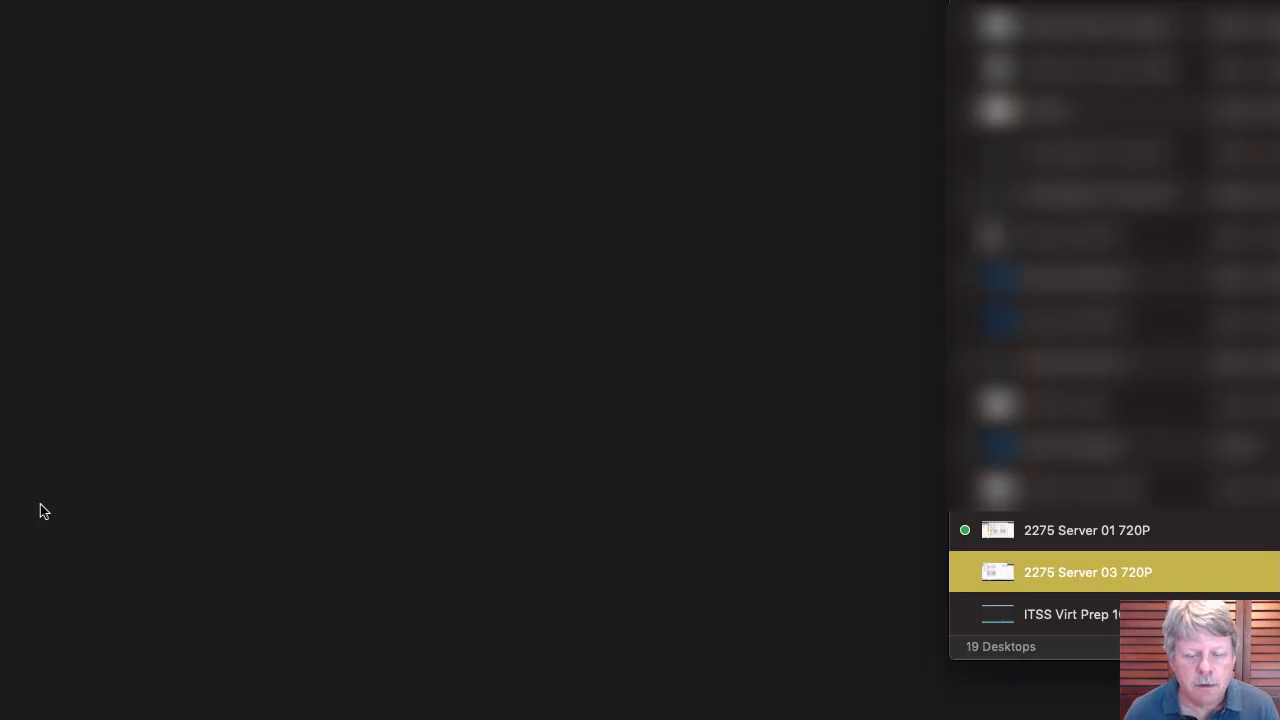
Connect to 2275 Server 03 720P with the regular domain account, accepting the certificate warning.
{"action": "double_click", "coordinate": [1001, 572]}
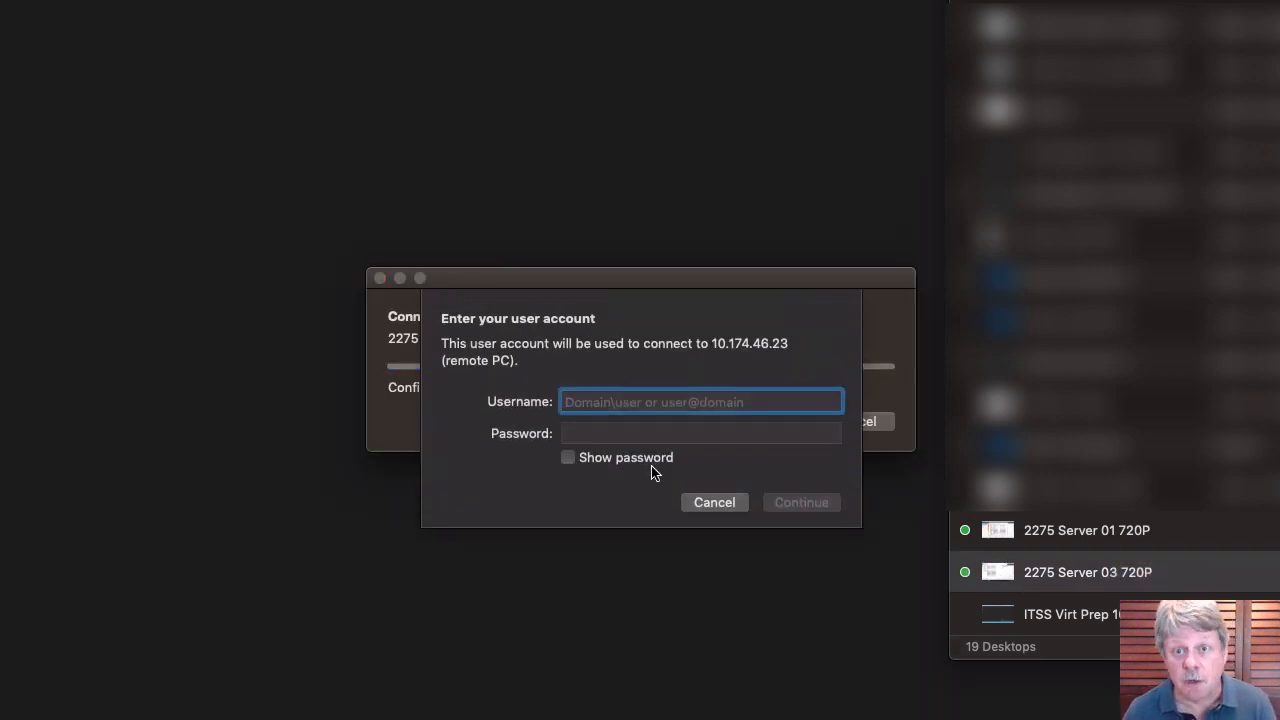
{"action": "key", "text": "Tab"}
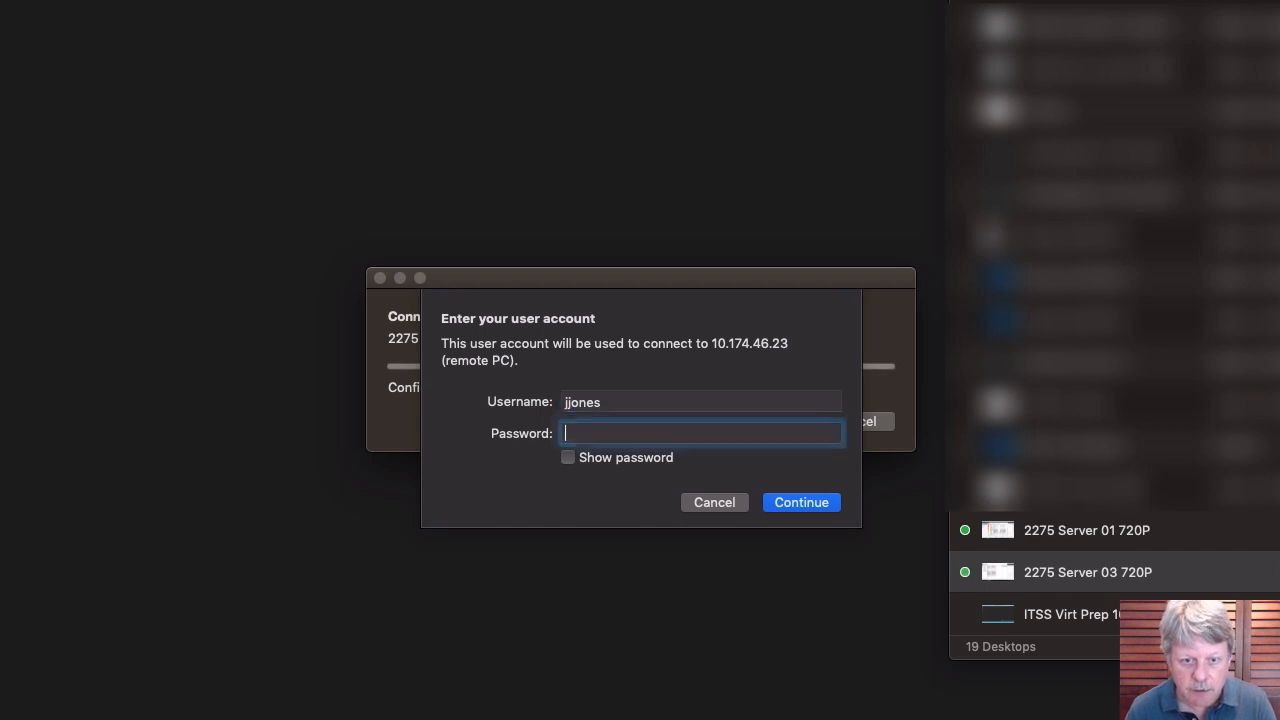
{"action": "type", "text": "********"}
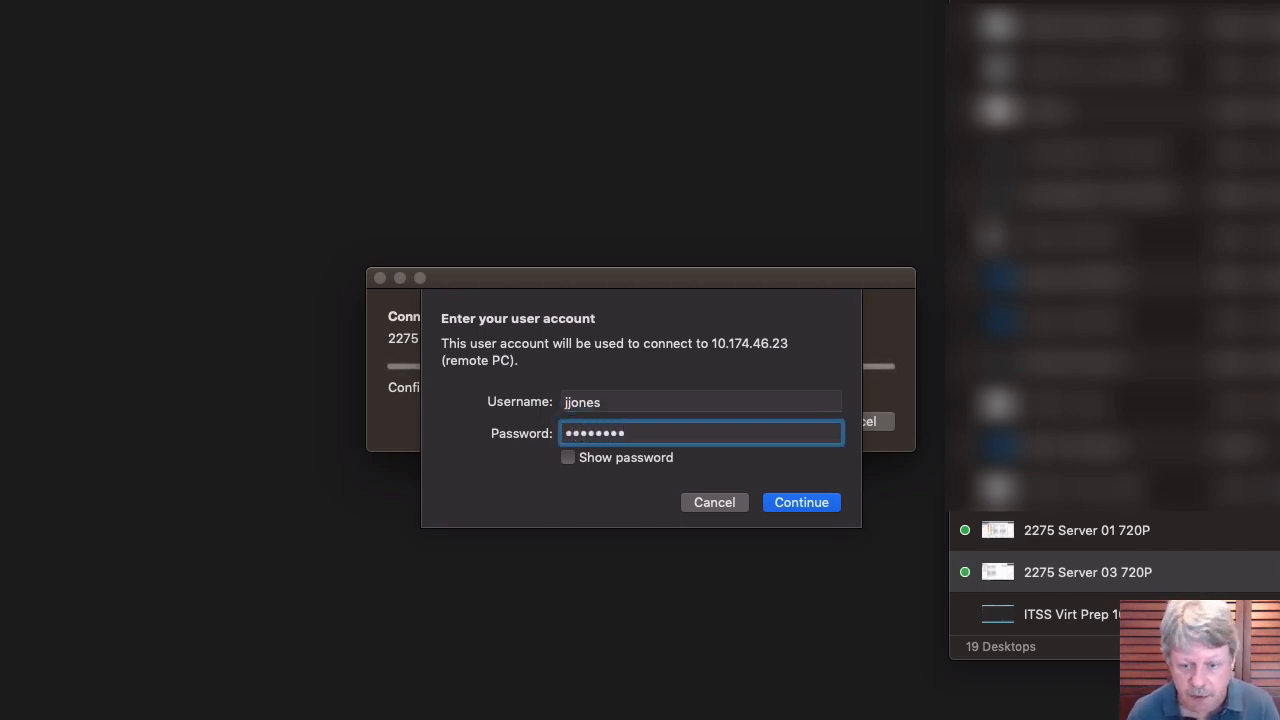
{"action": "key", "text": "Return"}
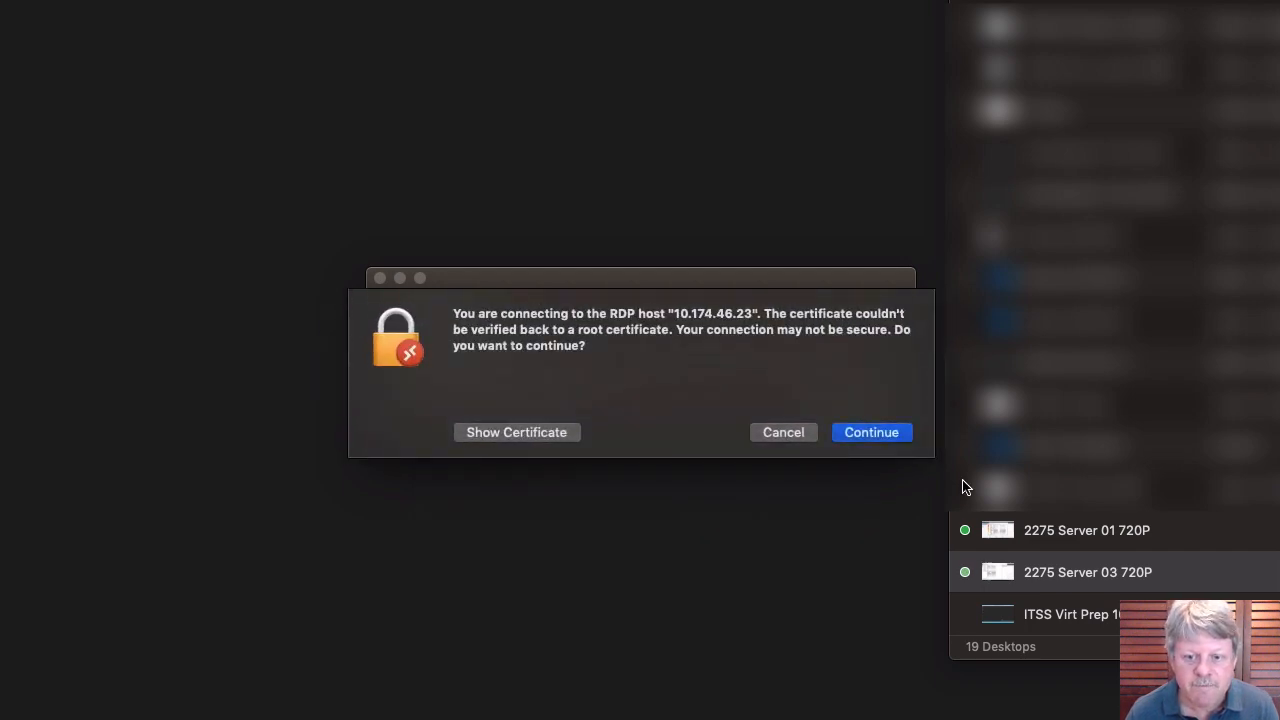
{"action": "left_click", "coordinate": [872, 437]}
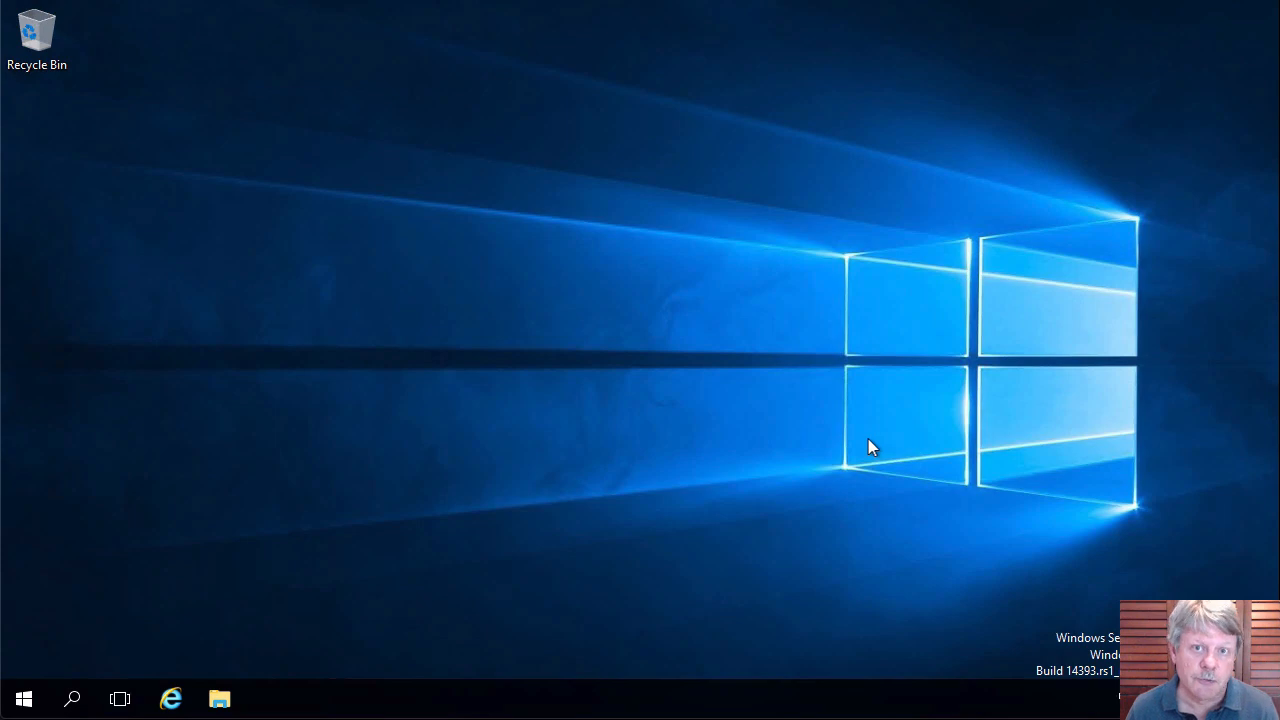
Launch Computer Management and show Local Users and Groups > Users.
{"action": "left_click", "coordinate": [24, 700]}
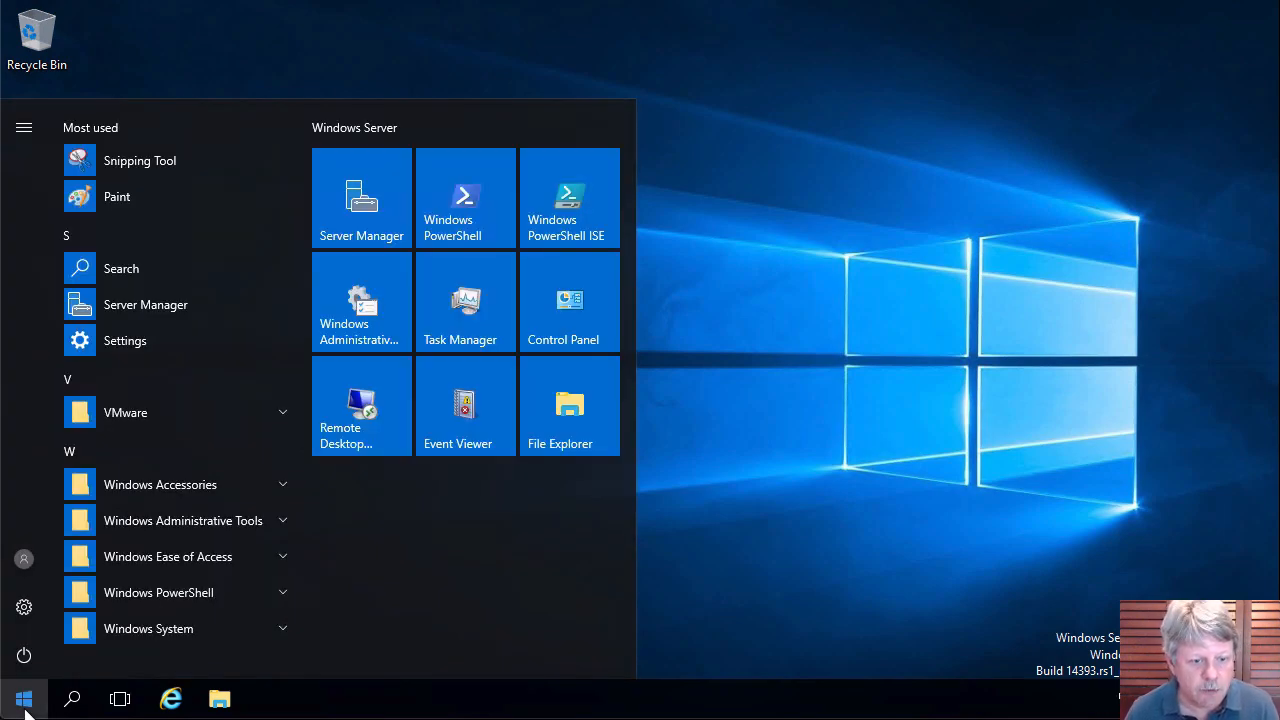
{"action": "type", "text": "comput"}
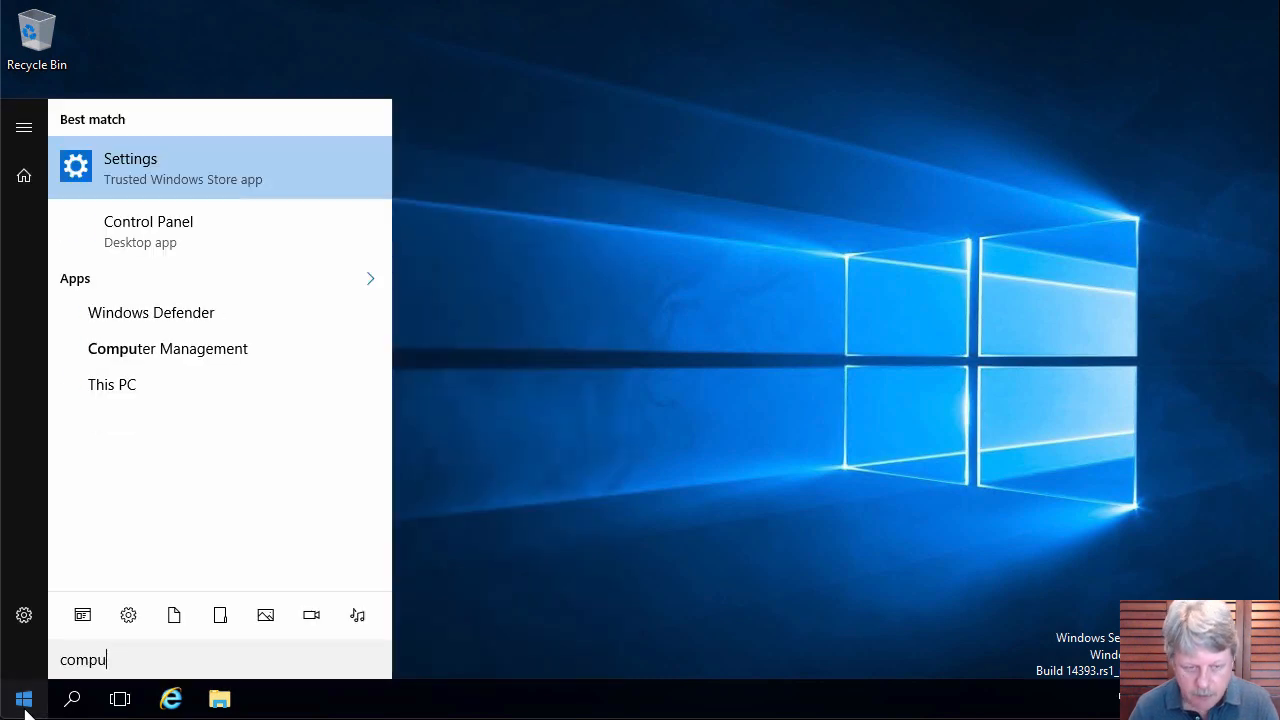
{"action": "left_click", "coordinate": [209, 352]}
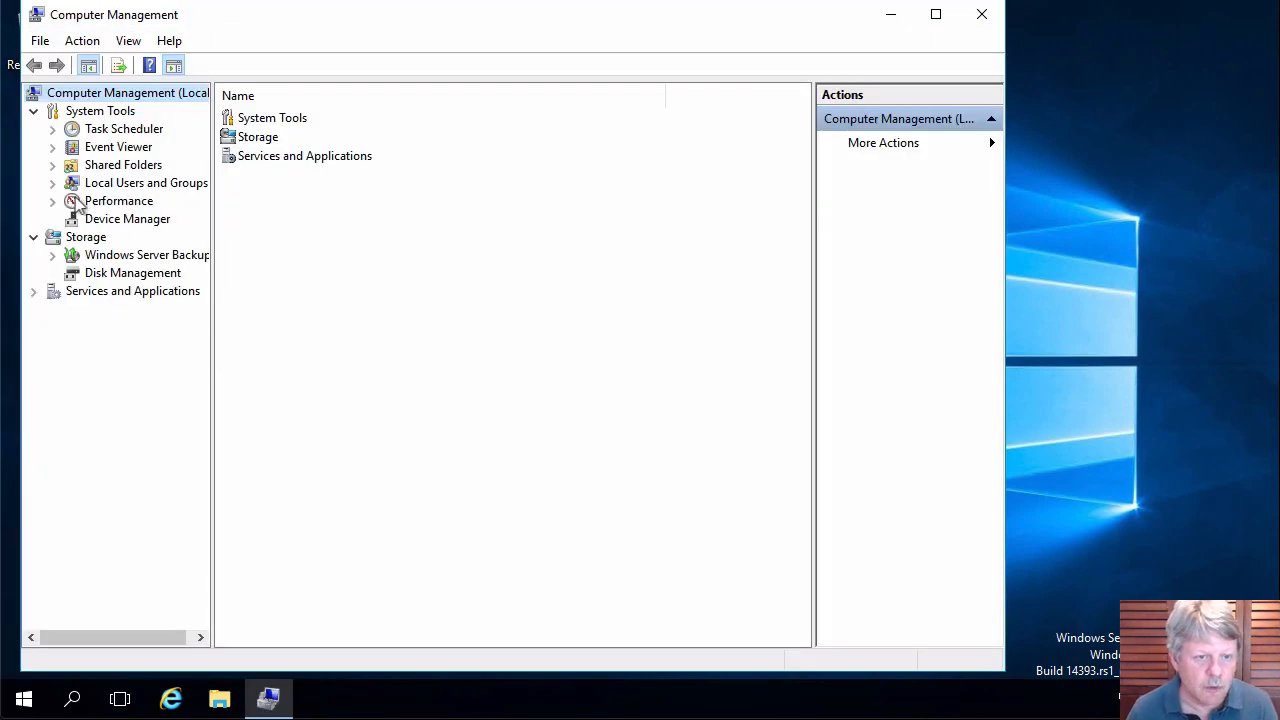
{"action": "left_click", "coordinate": [53, 183]}
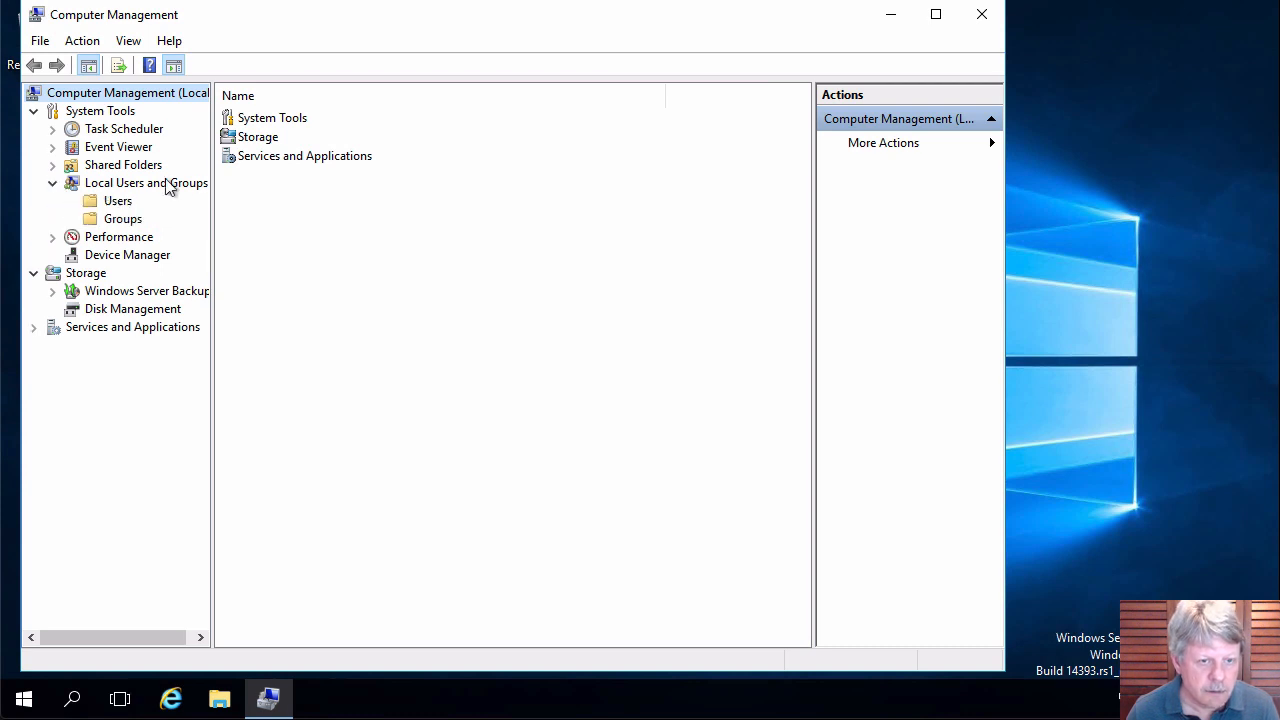
{"action": "left_click", "coordinate": [117, 201]}
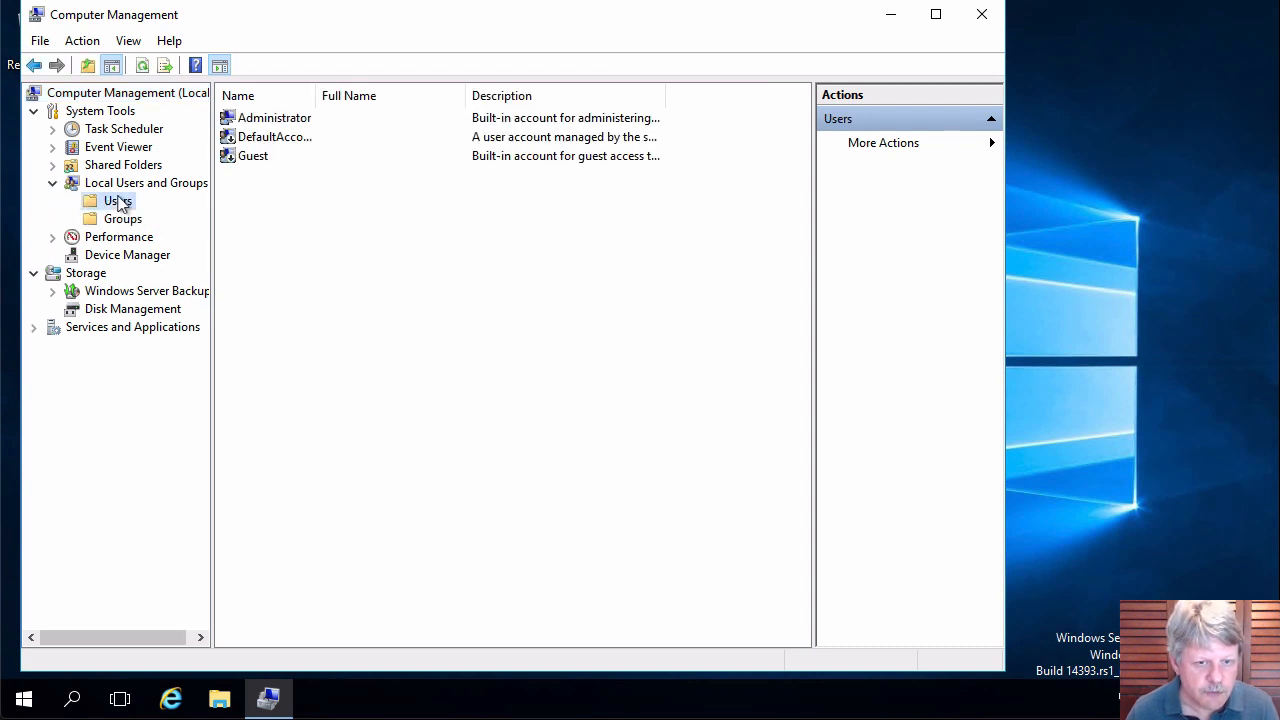
Fill in a new local user named Test with its password and confirmation.
{"action": "right_click", "coordinate": [386, 352]}
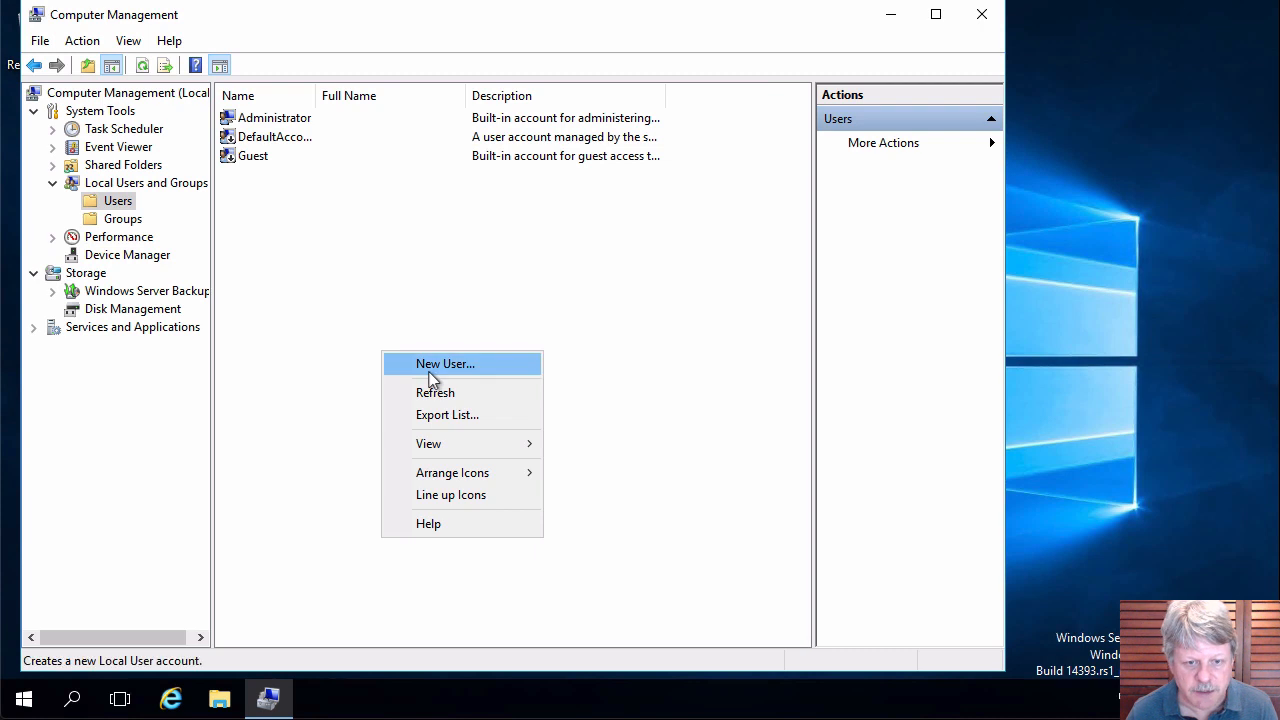
{"action": "left_click", "coordinate": [430, 366]}
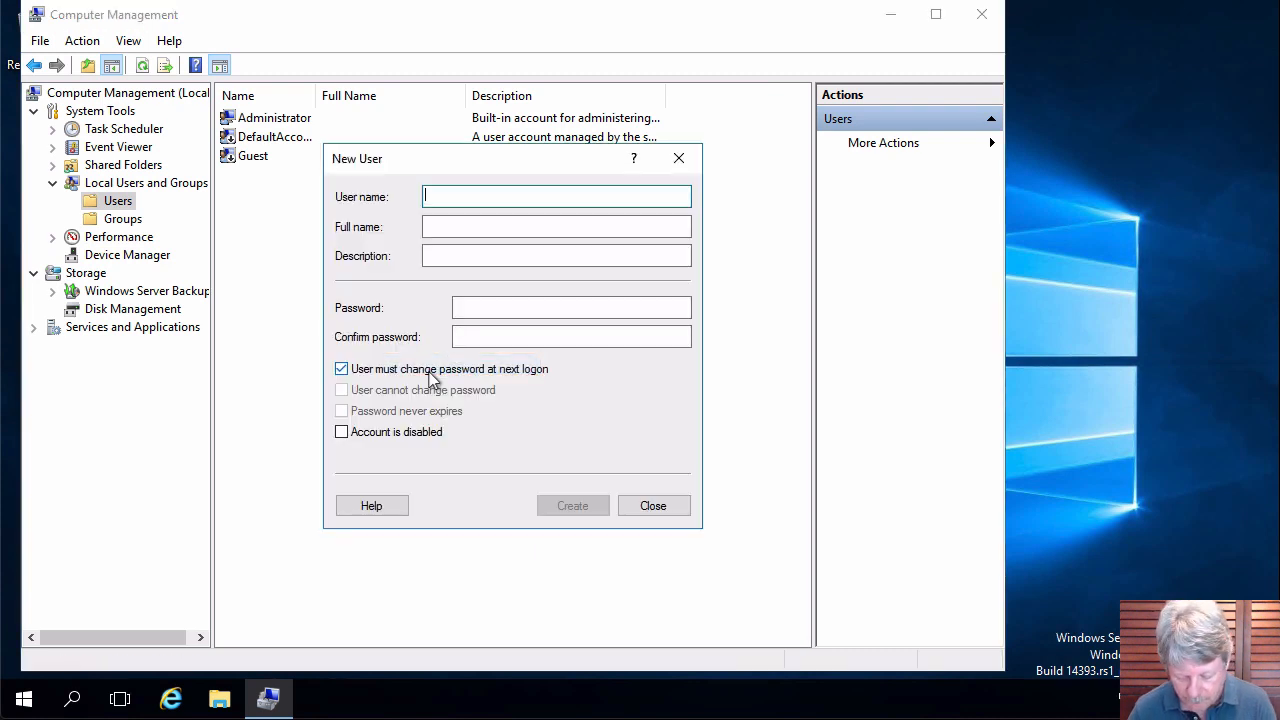
{"action": "type", "text": "Test"}
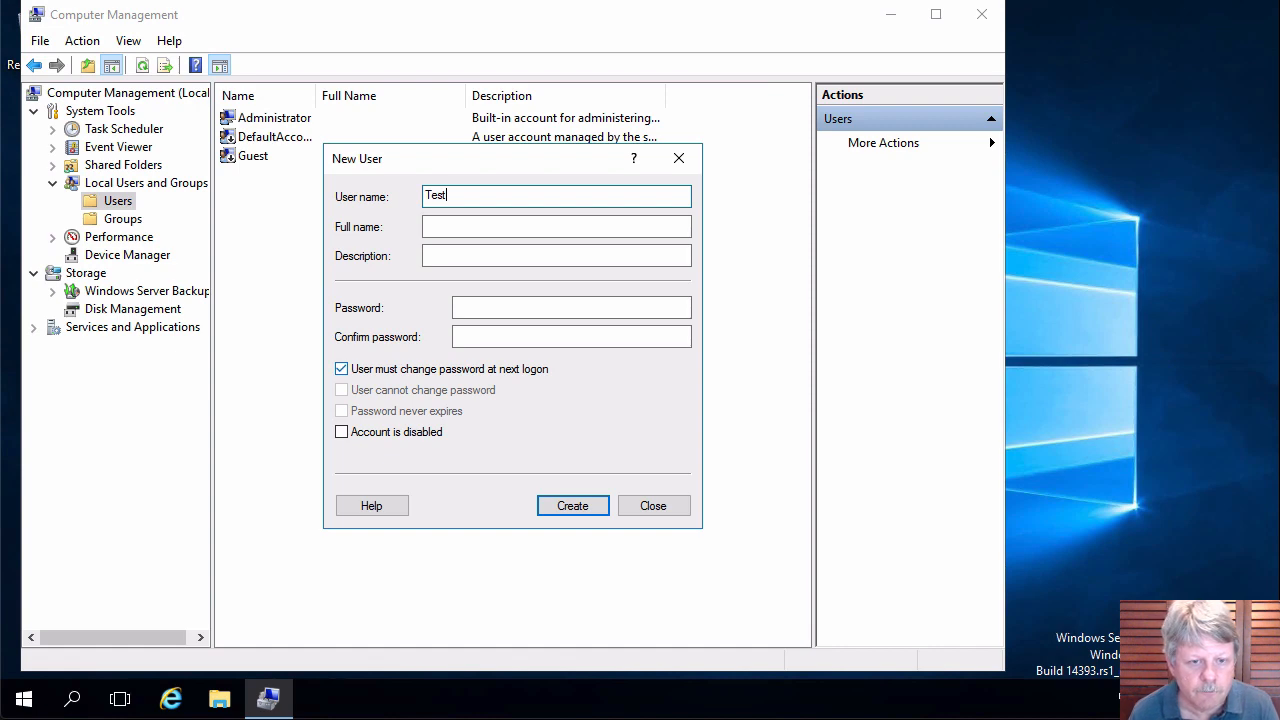
{"action": "left_click", "coordinate": [549, 310]}
{"action": "type", "text": "Pa$$w0rd"}
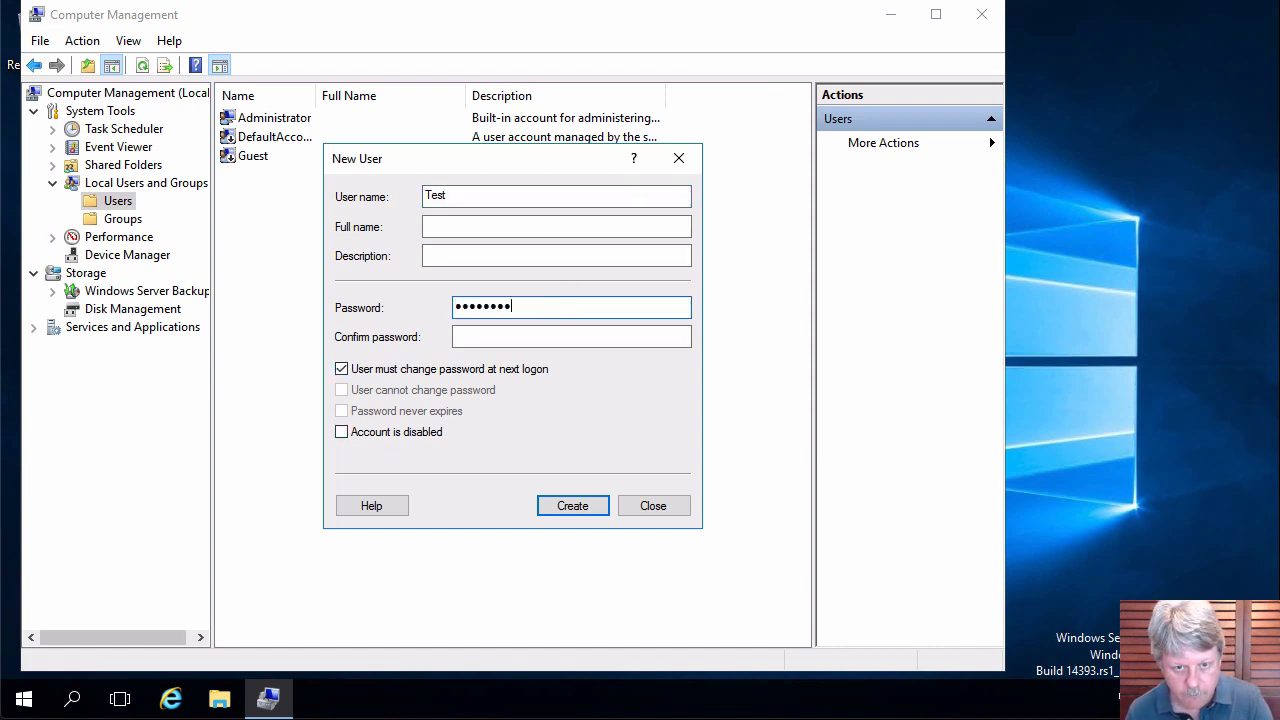
{"action": "key", "text": "Tab"}
{"action": "type", "text": "Pa$$w0rd"}
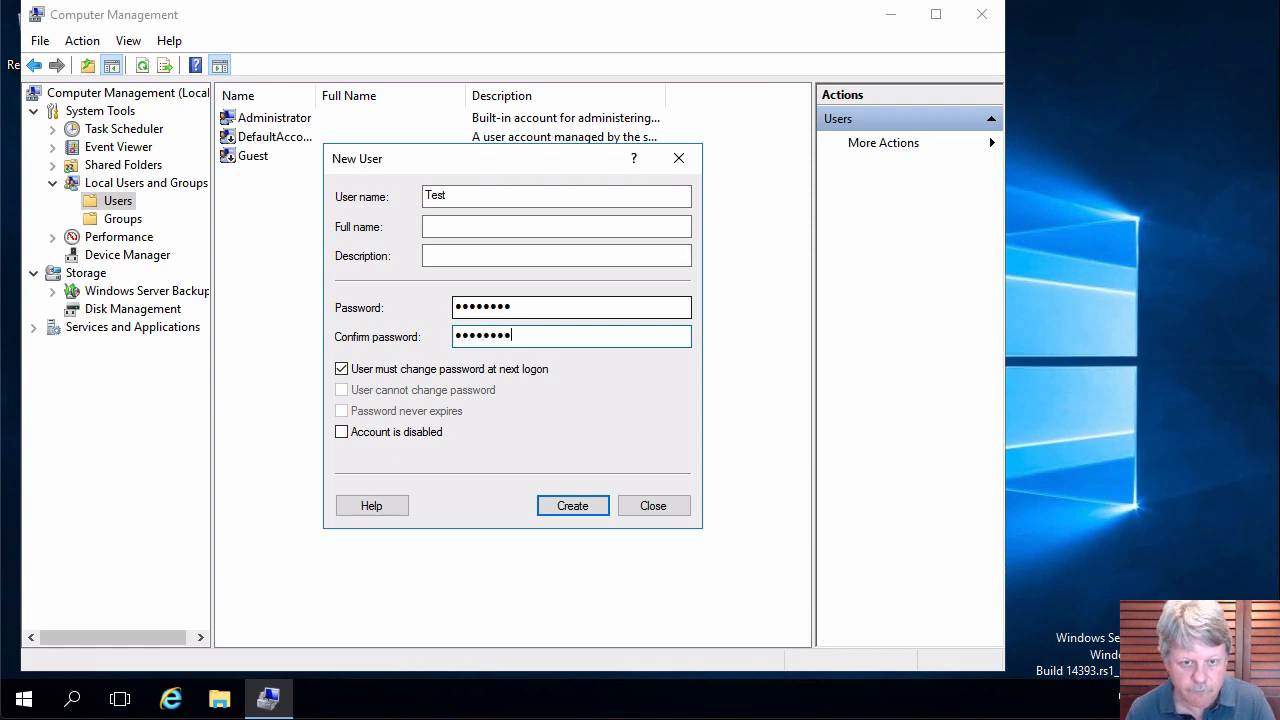
Attempt to create Test, dismiss the Access is denied error, and close Computer Management.
{"action": "left_click", "coordinate": [566, 506]}
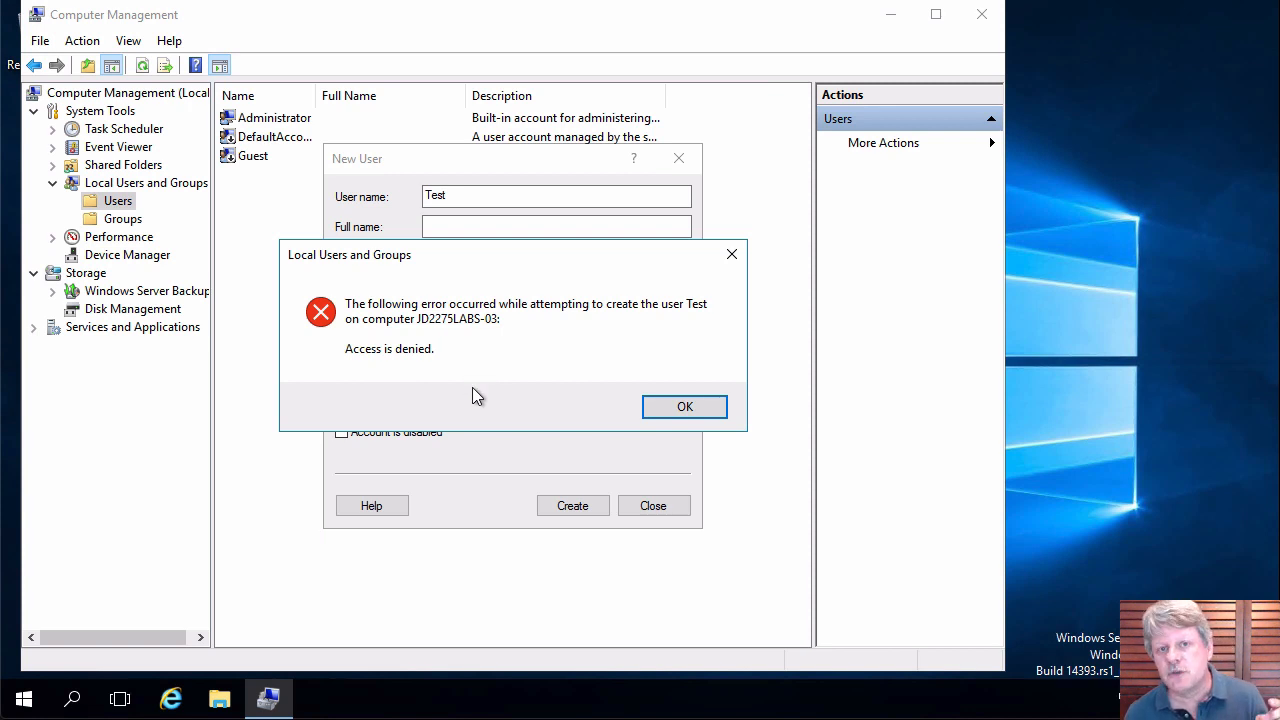
{"action": "left_click", "coordinate": [694, 406]}
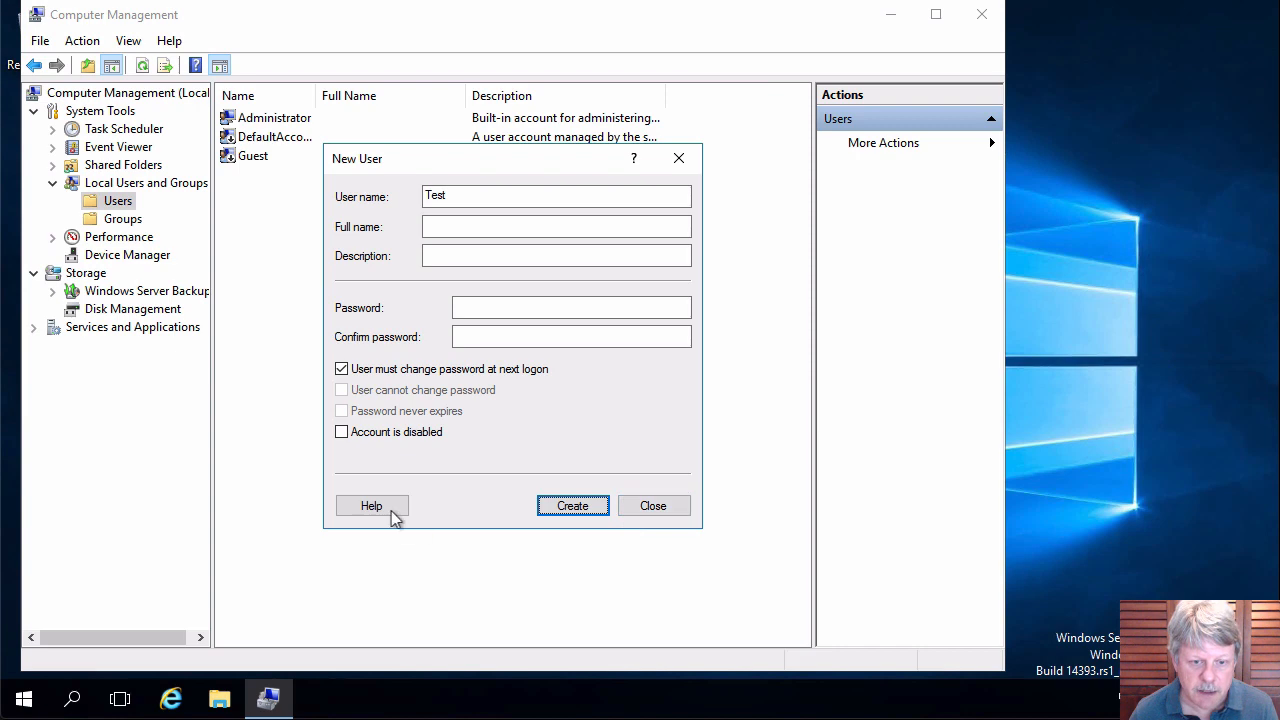
{"action": "left_click", "coordinate": [650, 507]}
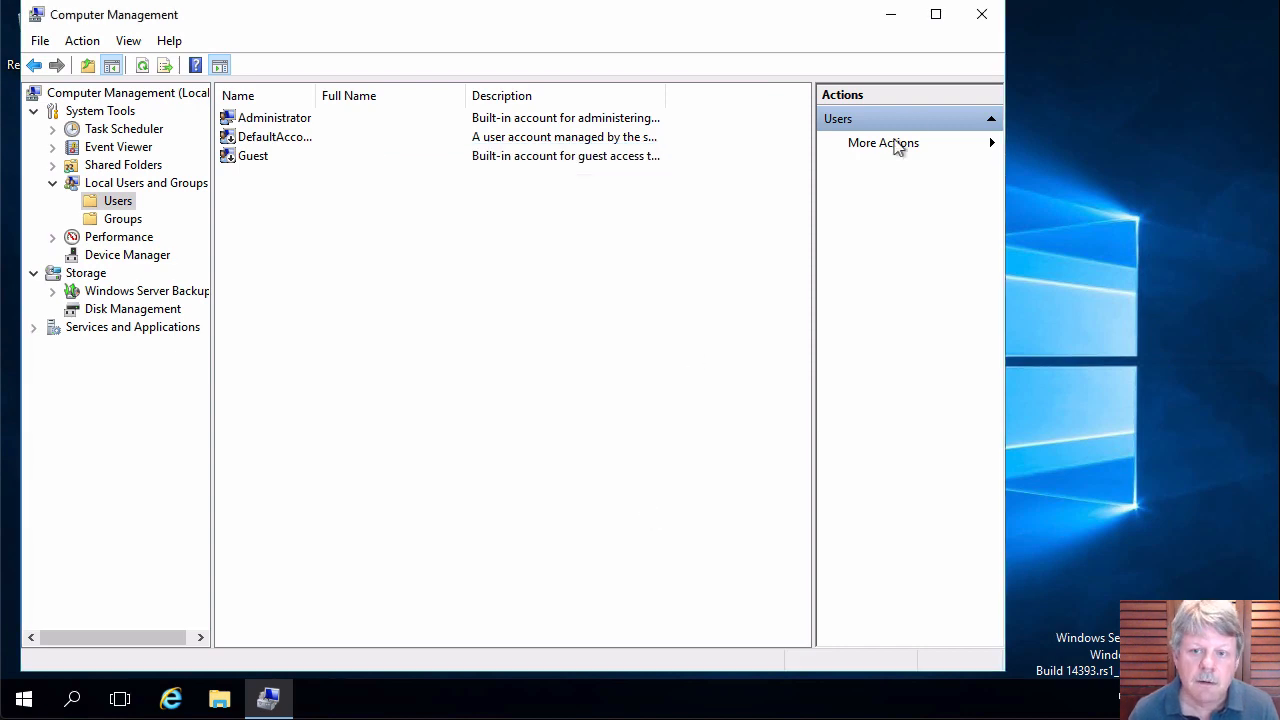
{"action": "left_click", "coordinate": [998, 20]}
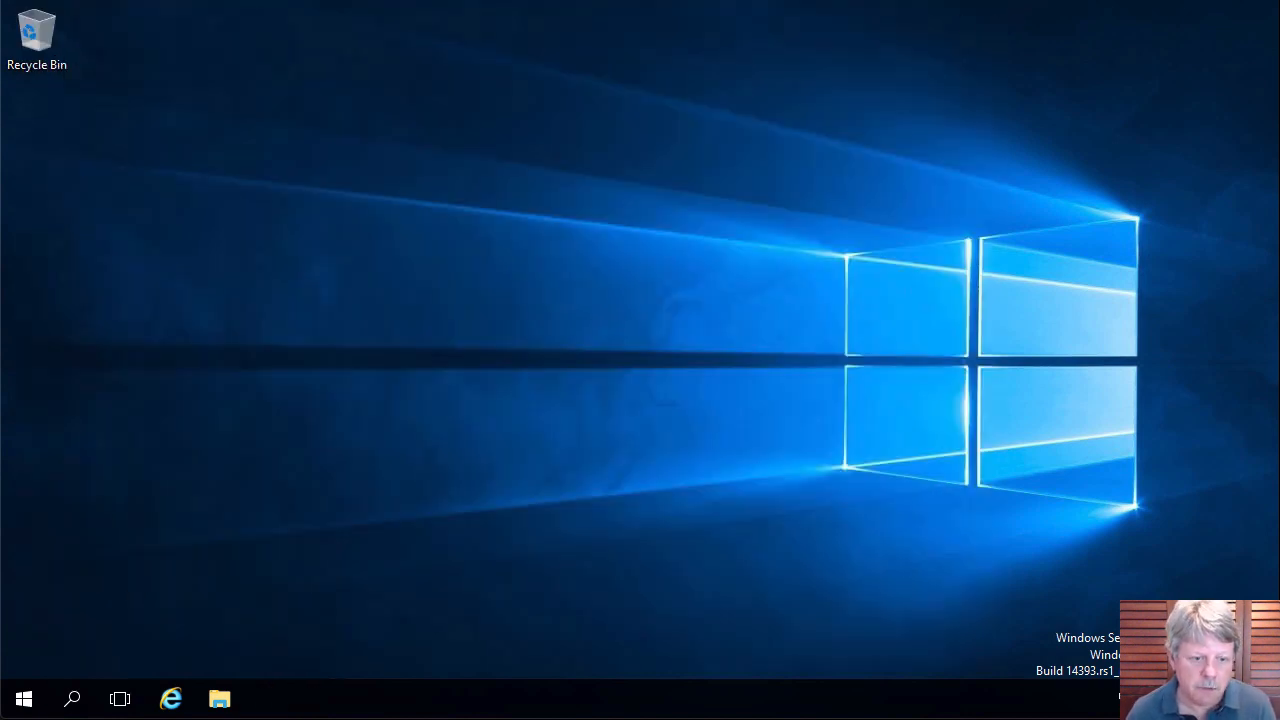
Sign out of the remote server session from the Start menu.
{"action": "left_click", "coordinate": [24, 700]}
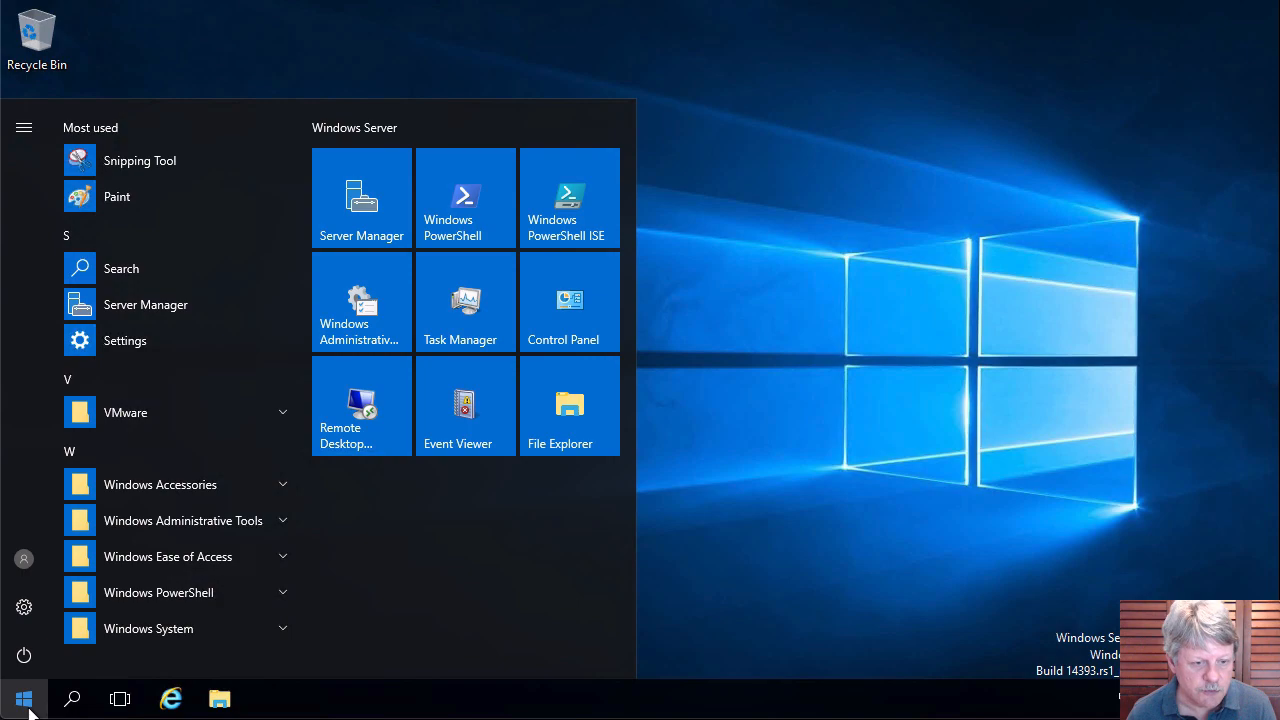
{"action": "left_click", "coordinate": [25, 559]}
{"action": "left_click", "coordinate": [35, 506]}
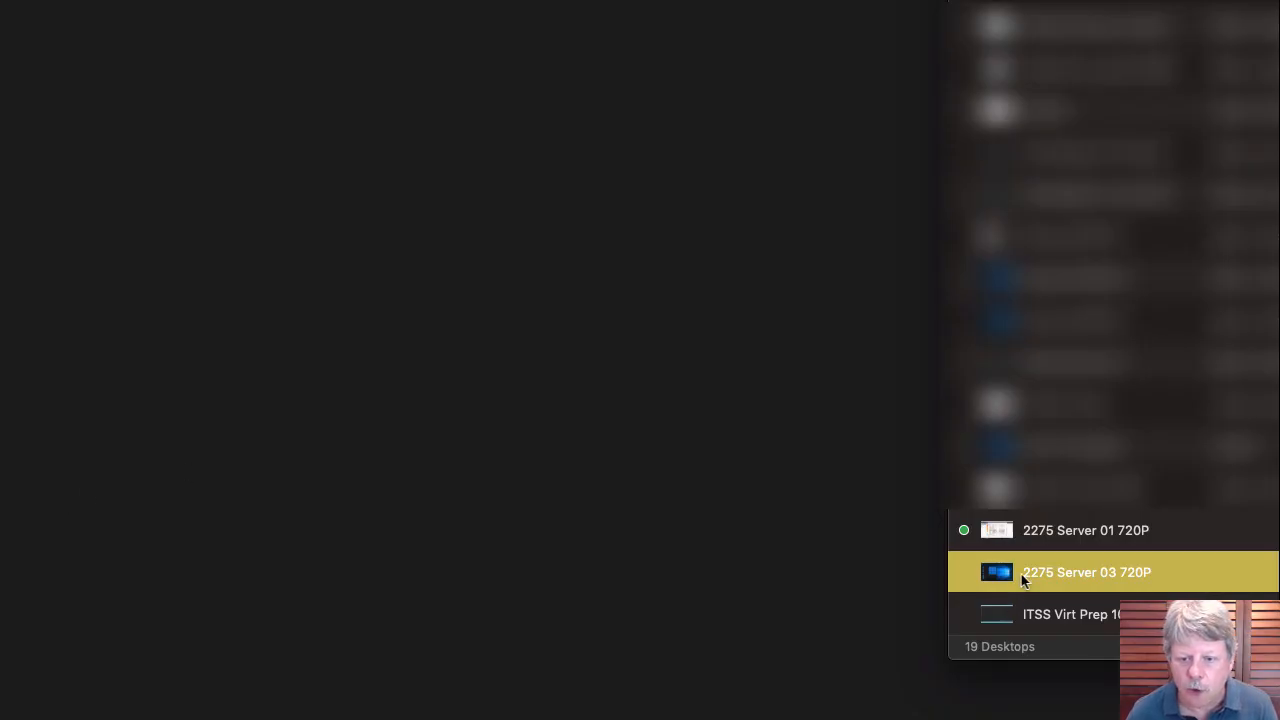
Reconnect to 2275 Server 03 720P with the admin account, accepting the certificate warning.
{"action": "double_click", "coordinate": [1021, 574]}
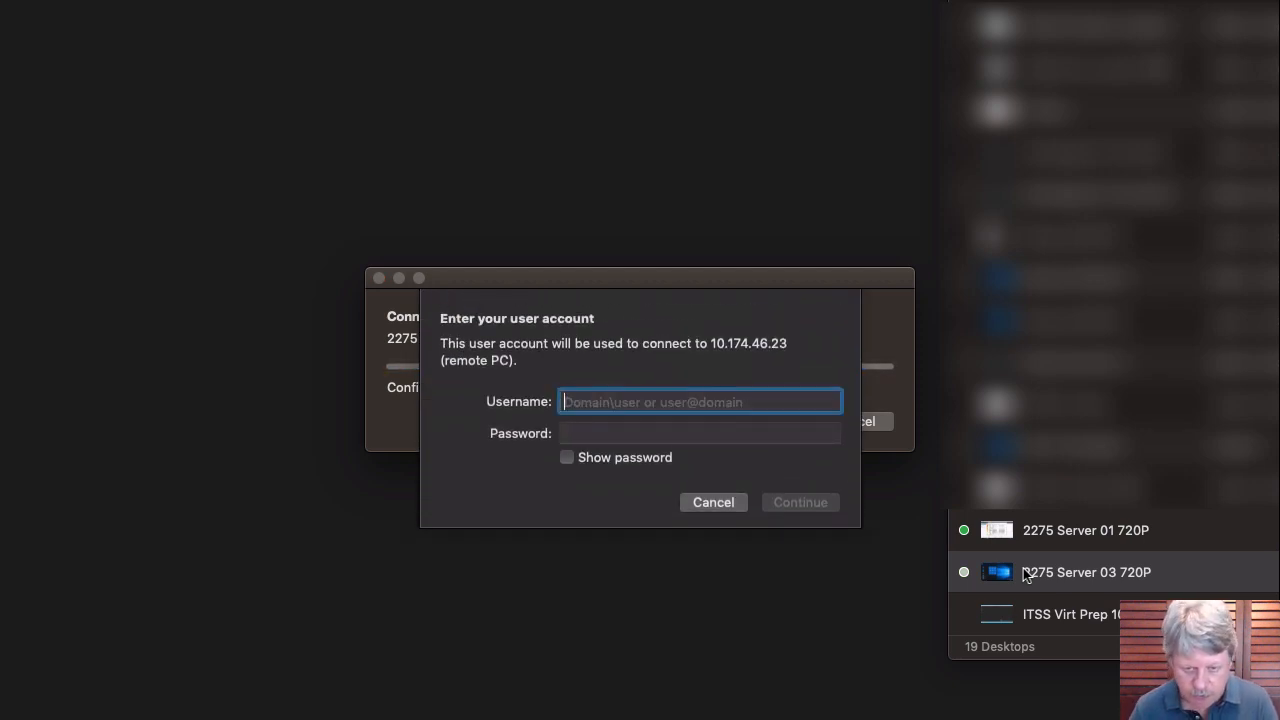
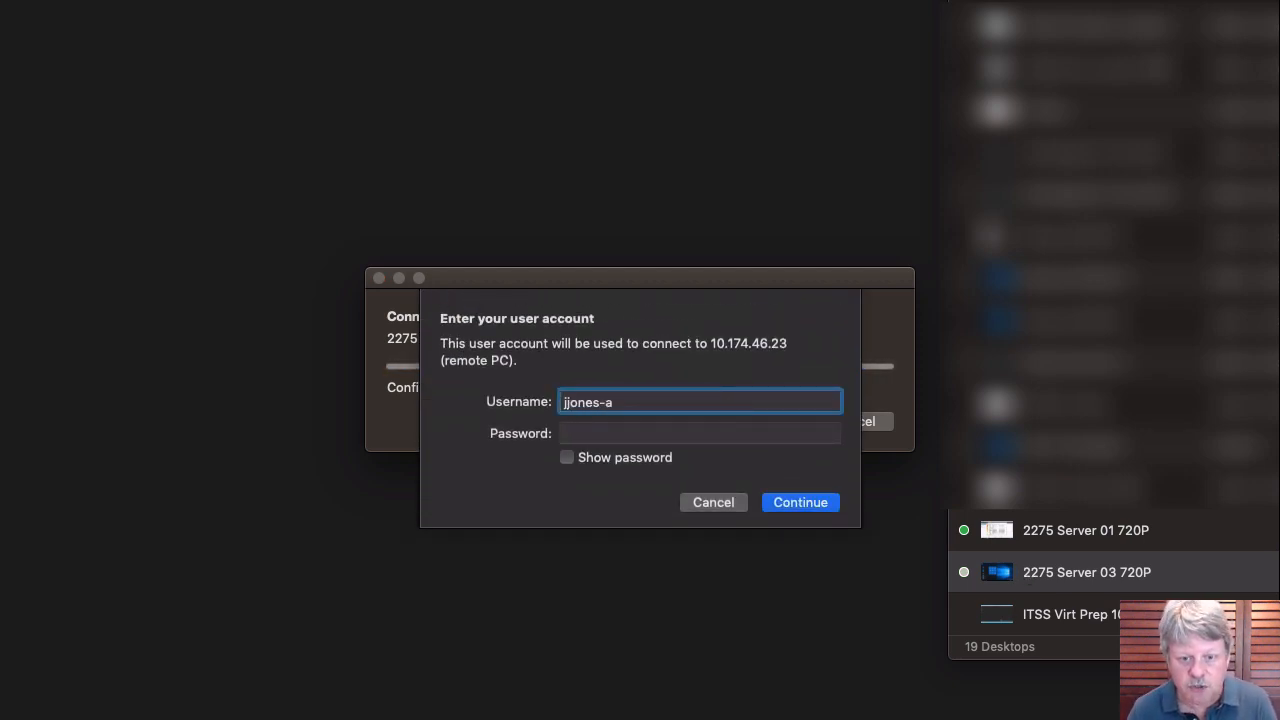
{"action": "key", "text": "Tab"}
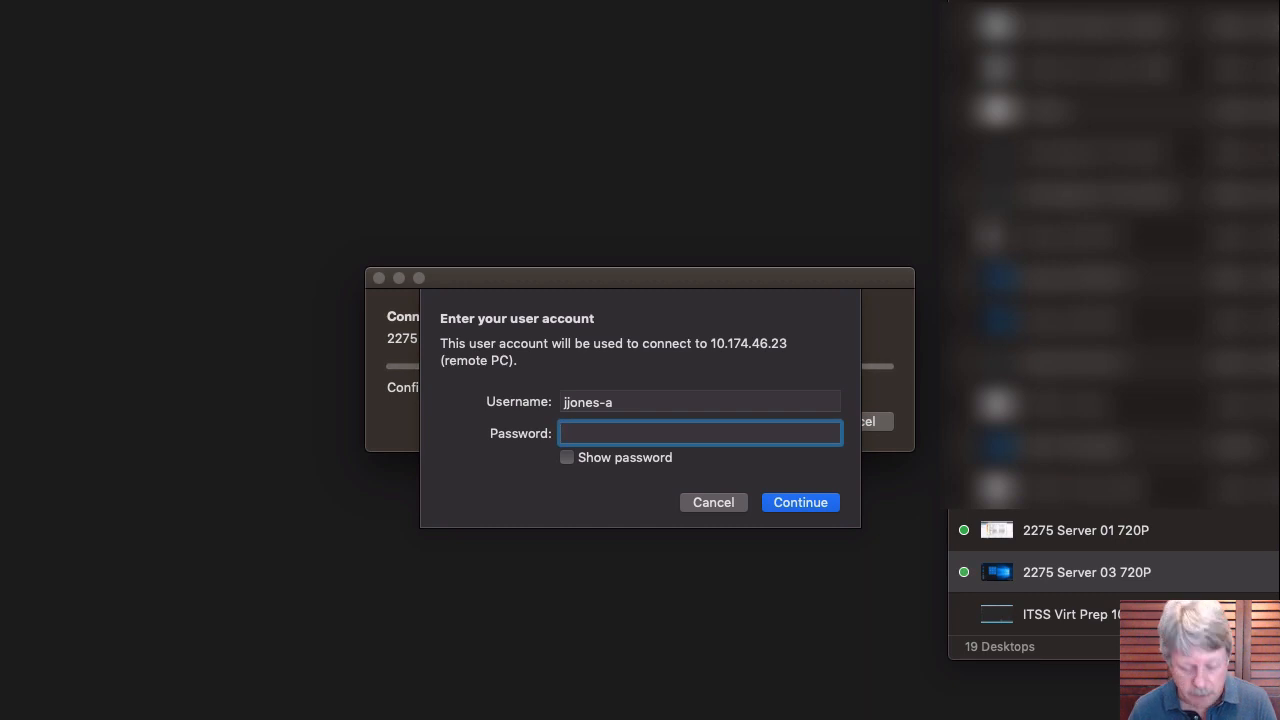
{"action": "type", "text": "•••••••"}
{"action": "key", "text": "Return"}
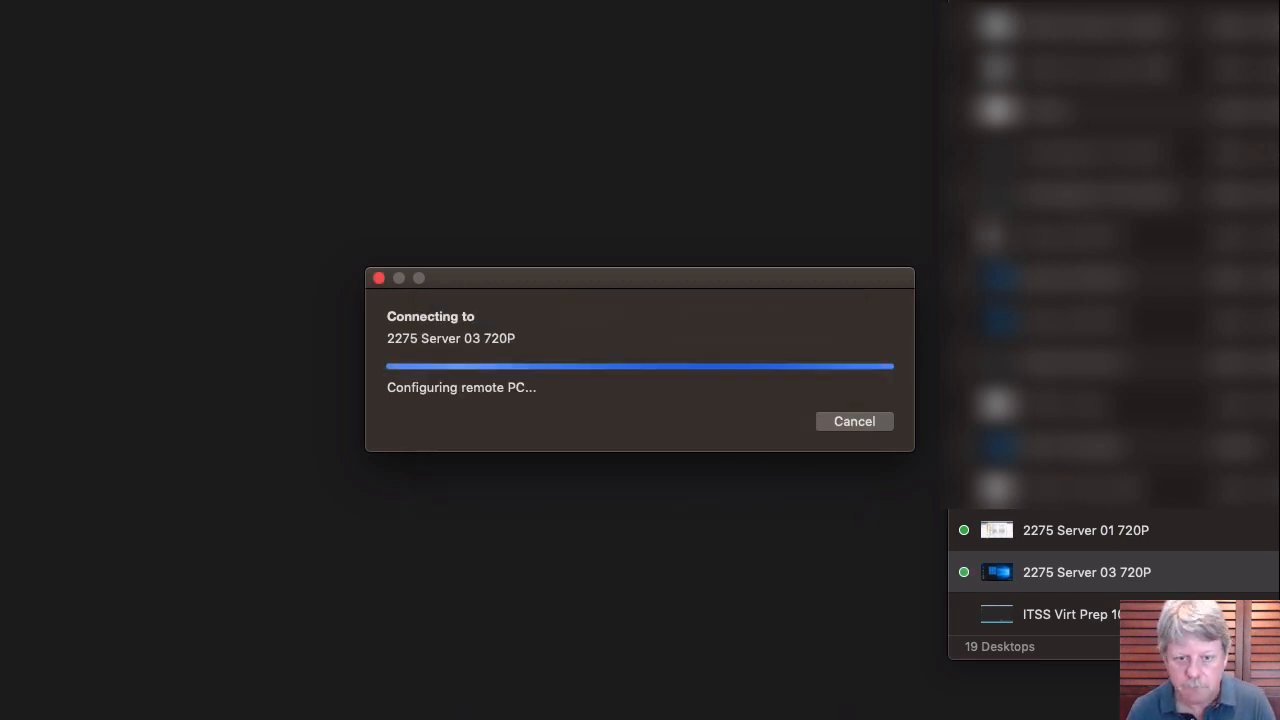
{"action": "key", "text": "Return"}
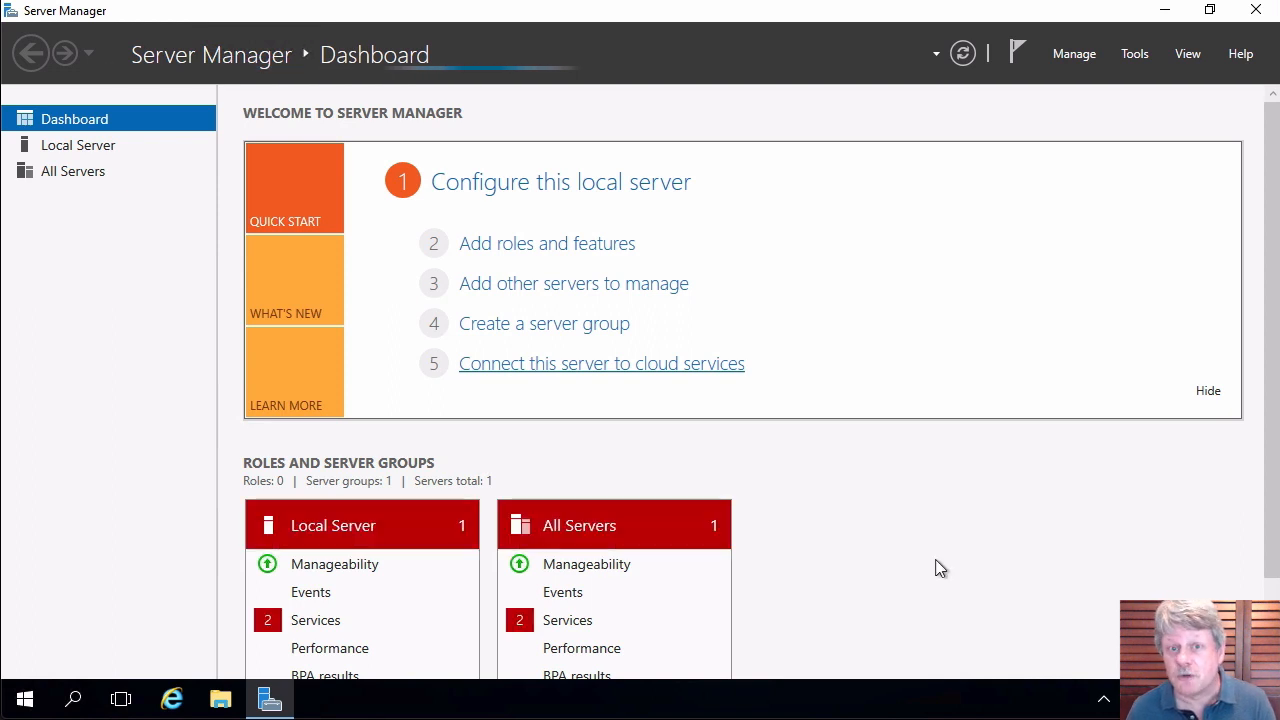
Open Computer Management from Start search and show the Local Users and Groups Users list.
{"action": "left_click", "coordinate": [25, 700]}
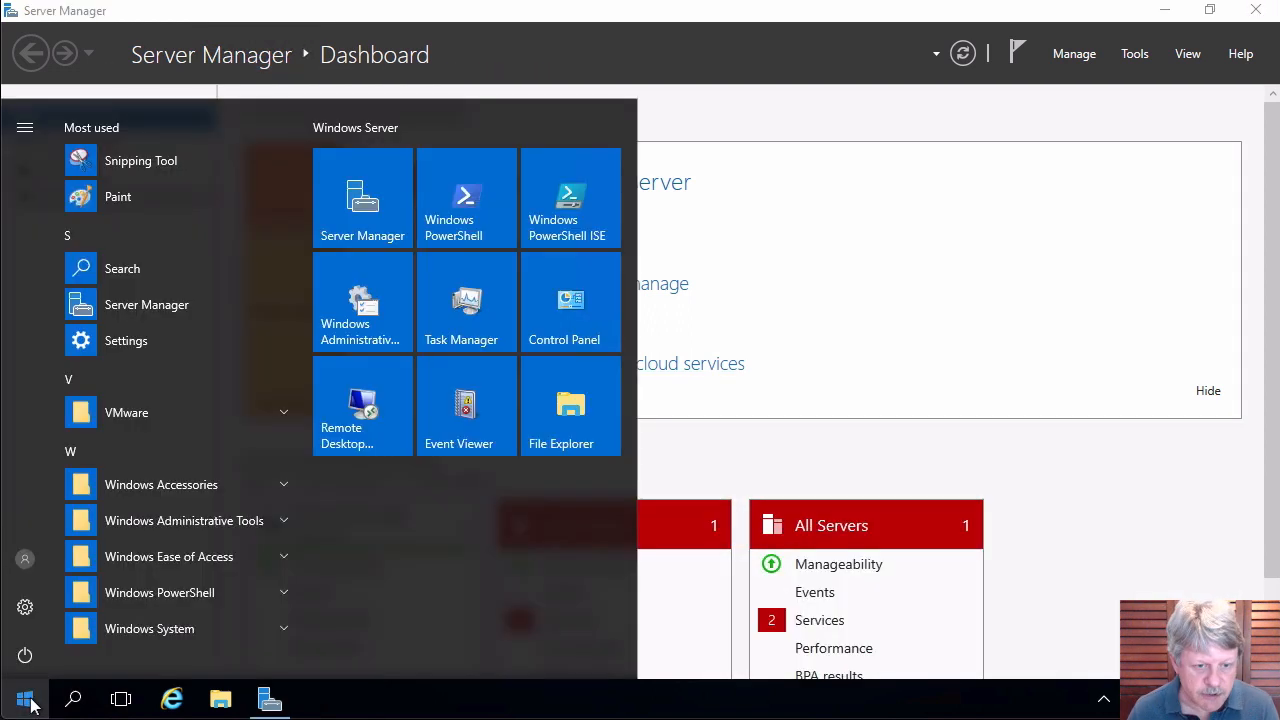
{"action": "type", "text": "computer"}
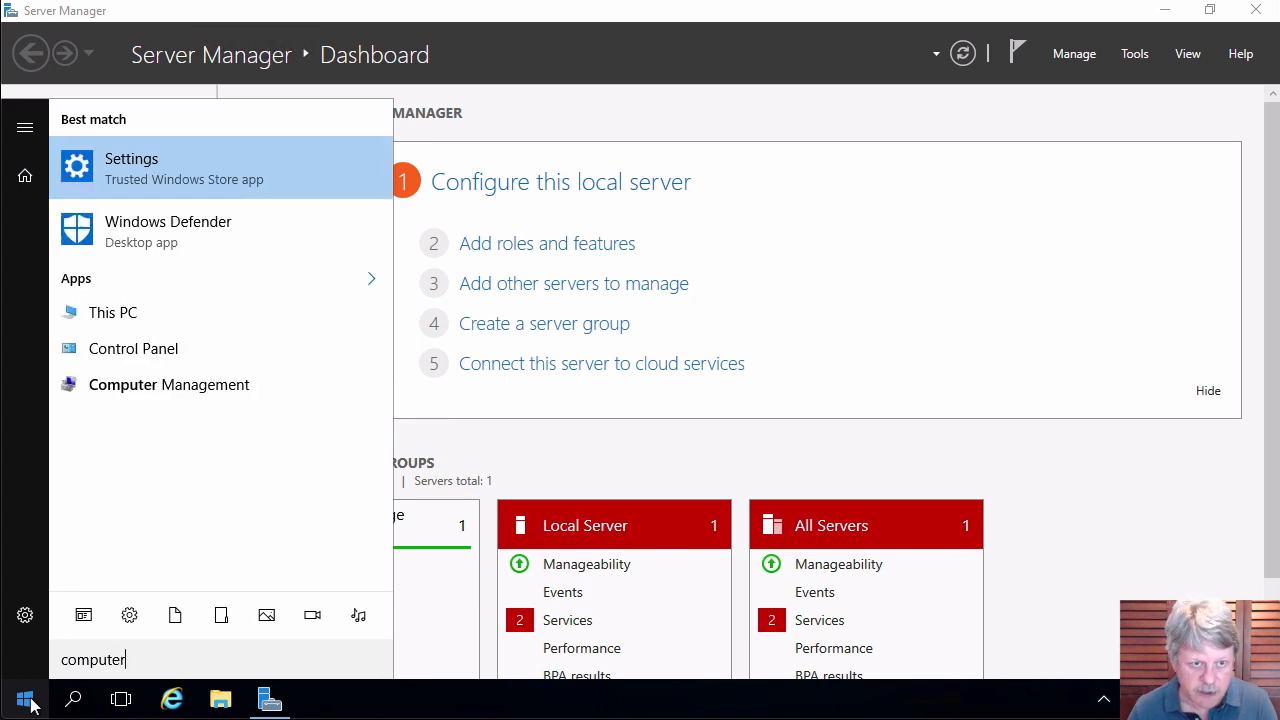
{"action": "left_click", "coordinate": [188, 390]}
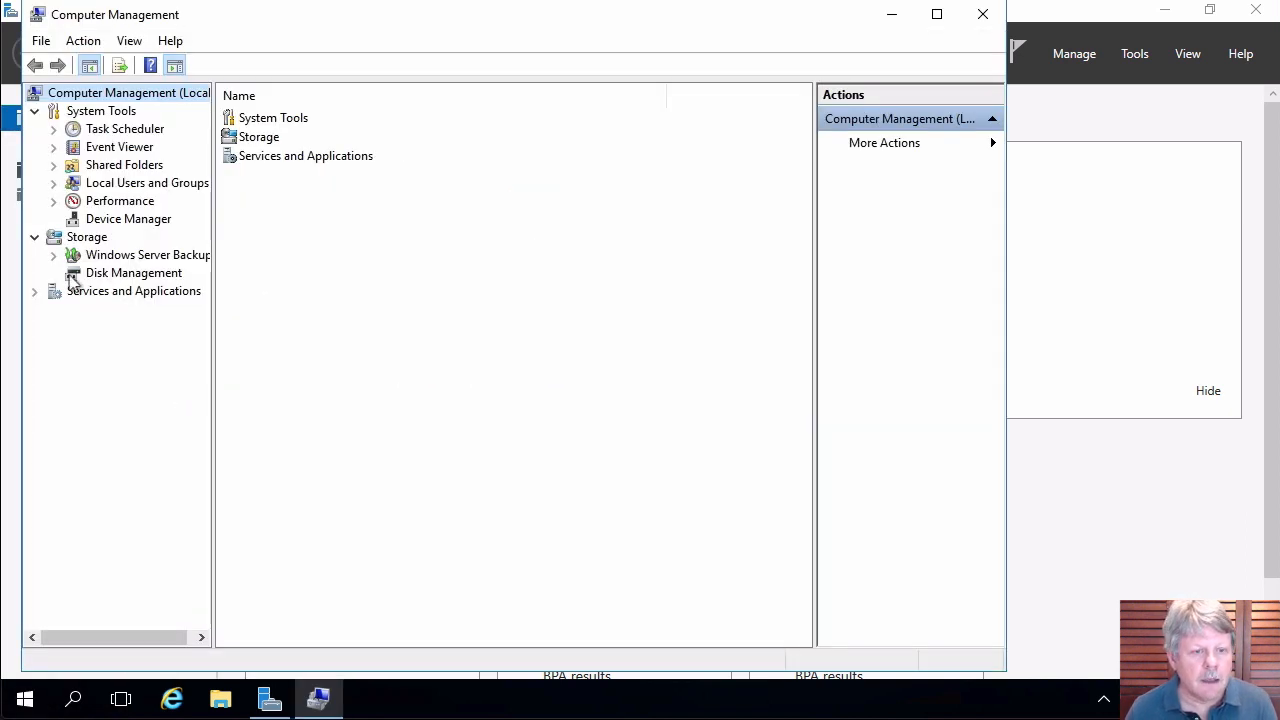
{"action": "left_click", "coordinate": [54, 184]}
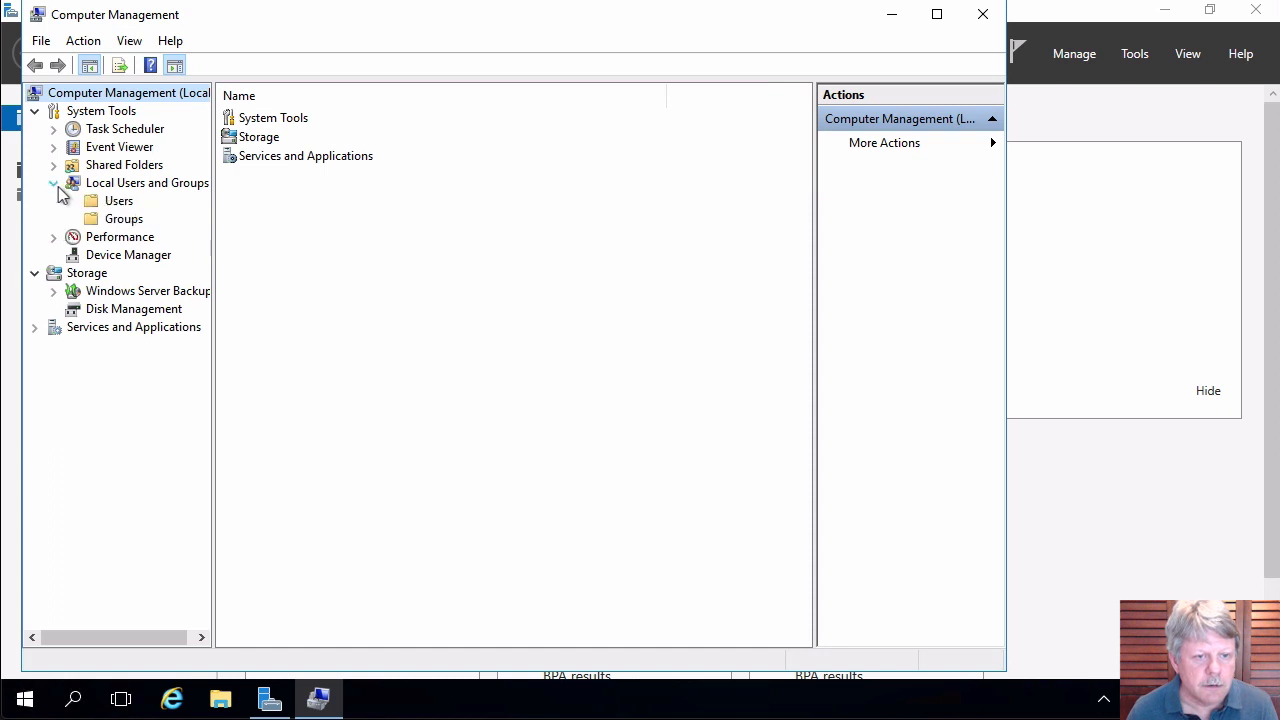
{"action": "left_click", "coordinate": [117, 202]}
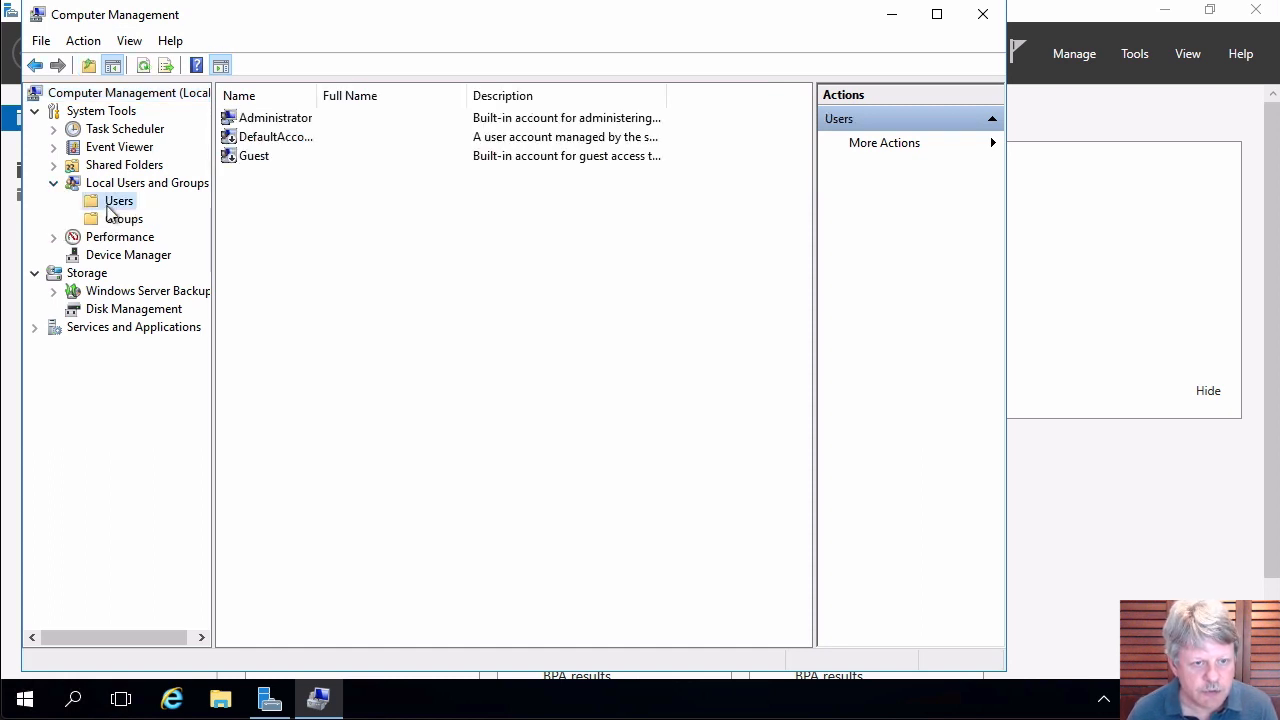
Create the local user Test with its password entered and confirmed.
{"action": "right_click", "coordinate": [305, 322]}
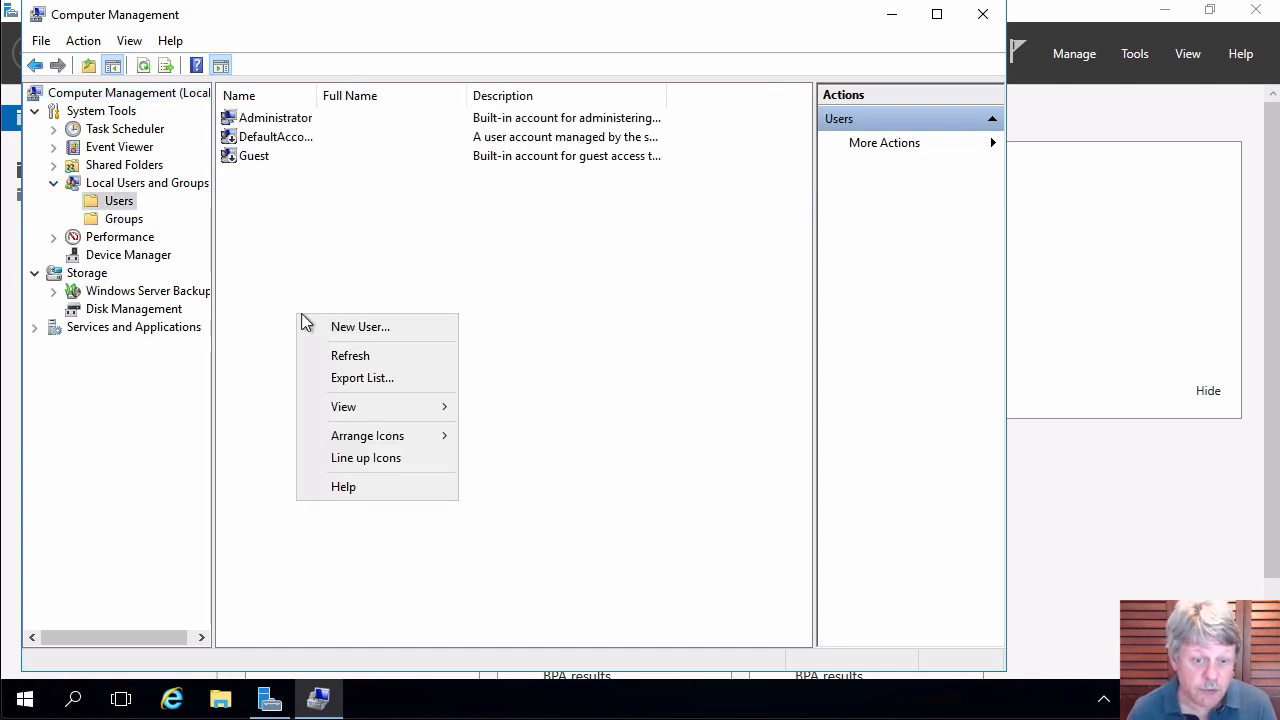
{"action": "left_click", "coordinate": [356, 339]}
{"action": "type", "text": "Test"}
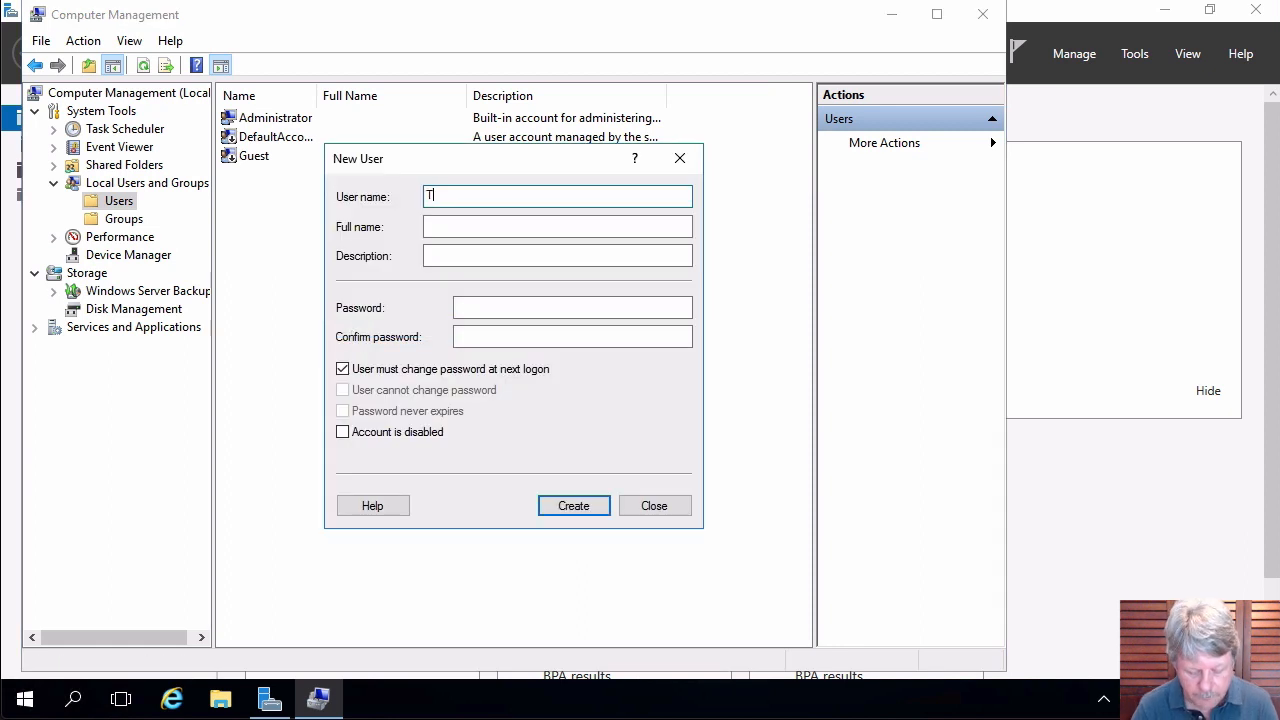
{"action": "key", "text": "Tab"}
{"action": "key", "text": "Tab"}
{"action": "key", "text": "Tab"}
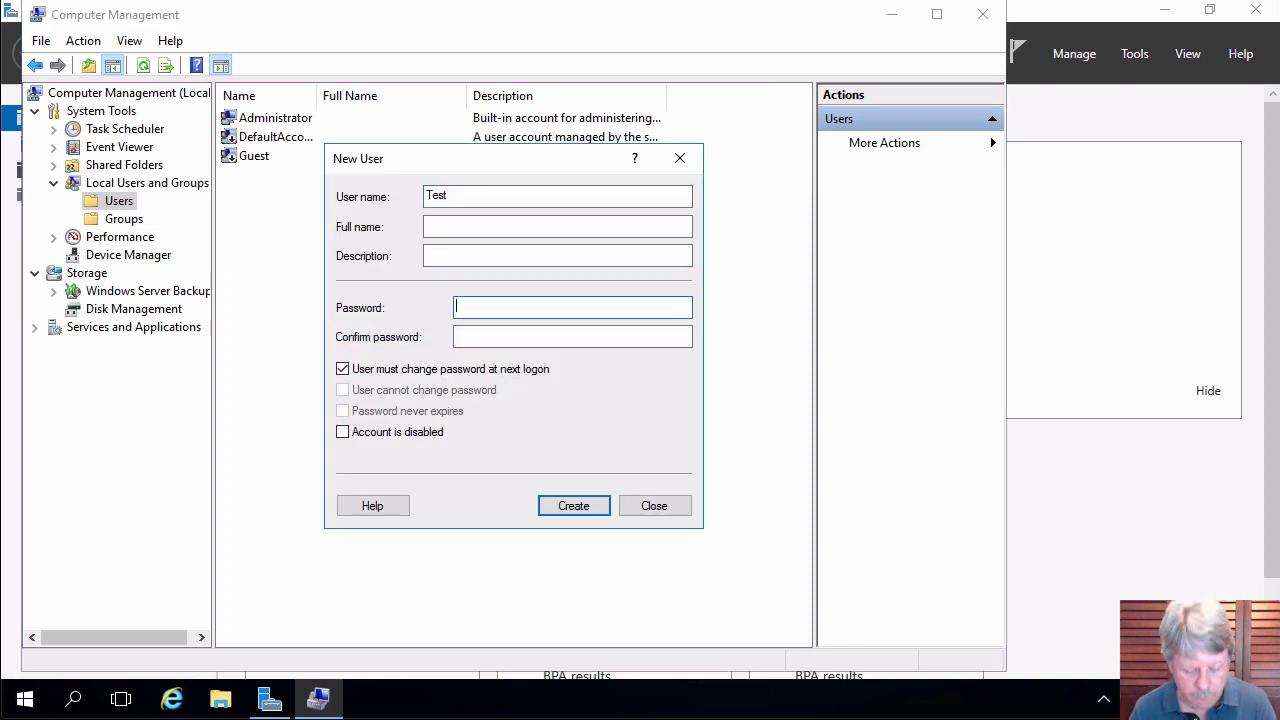
{"action": "type", "text": "Pa$$w0rd"}
{"action": "key", "text": "Tab"}
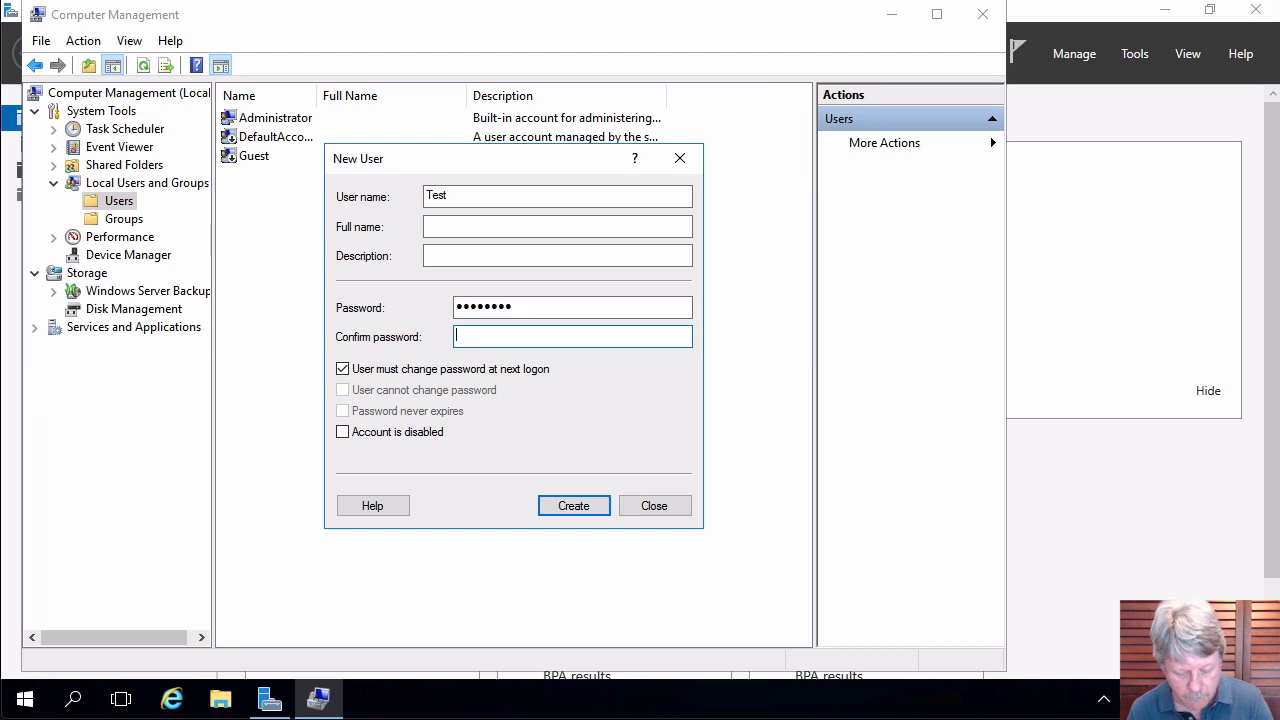
{"action": "type", "text": "Pa$$w0rd"}
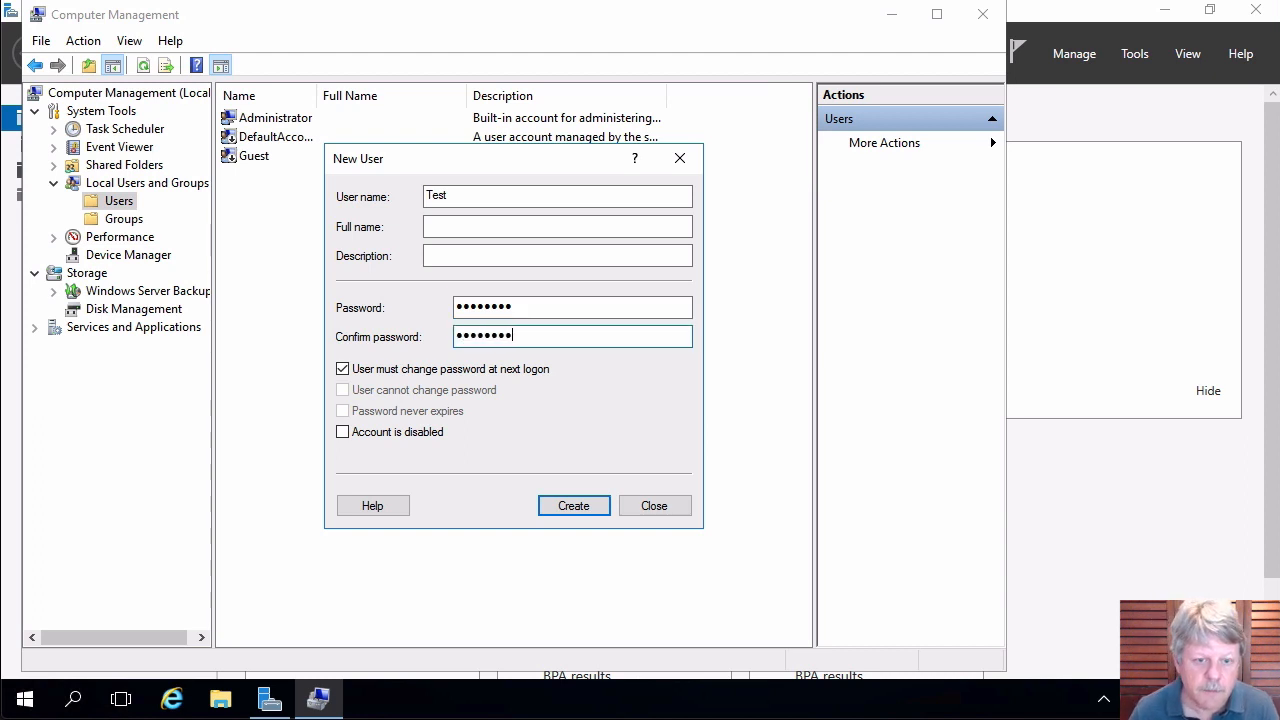
{"action": "left_click", "coordinate": [573, 508]}
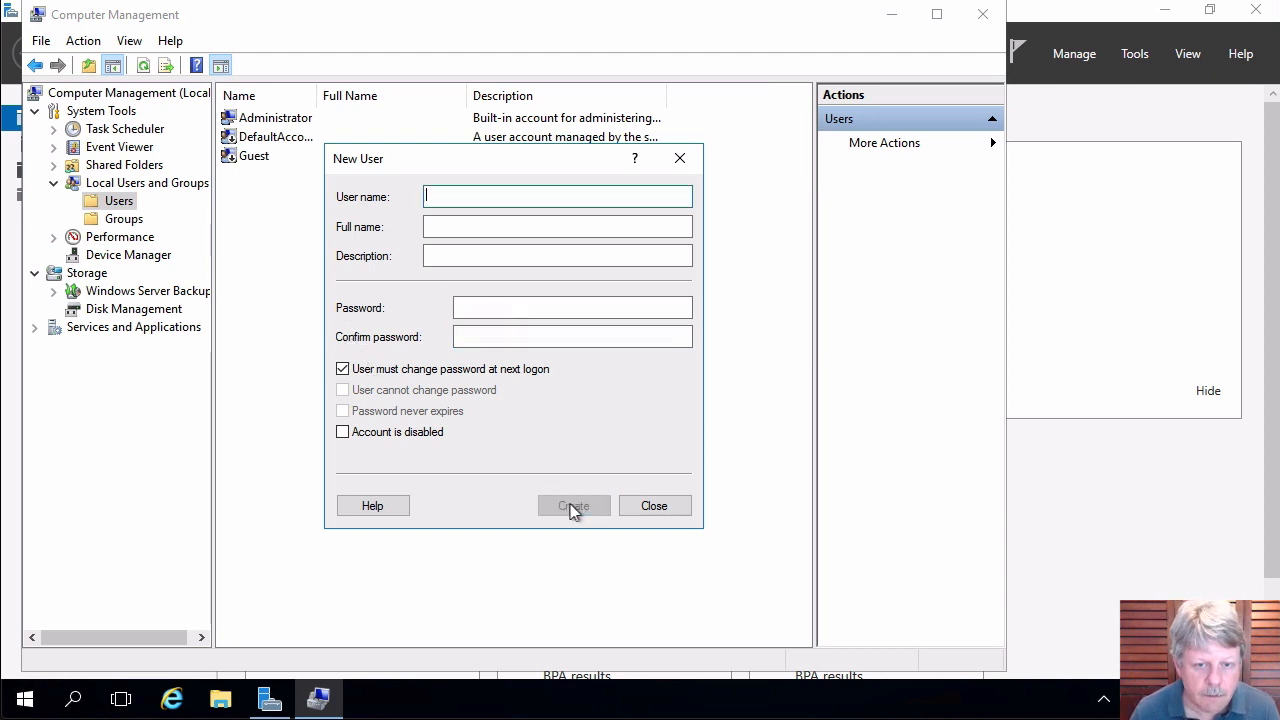
{"action": "left_click", "coordinate": [677, 506]}
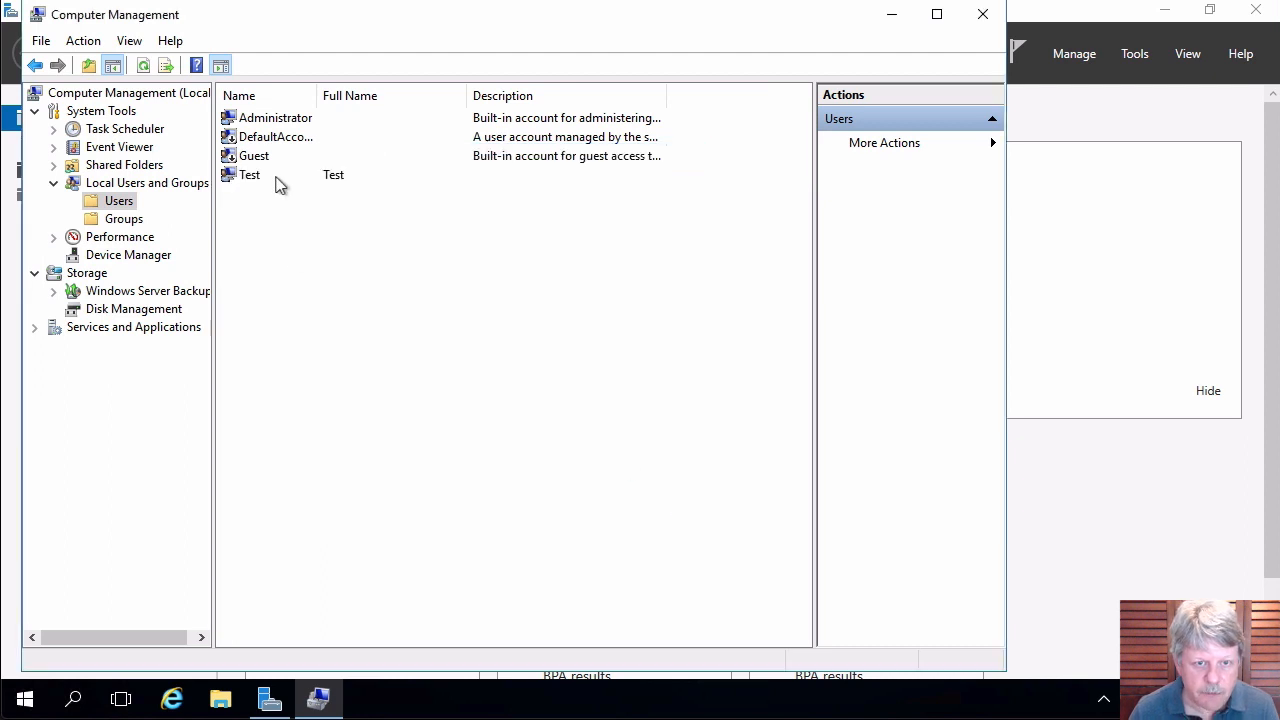
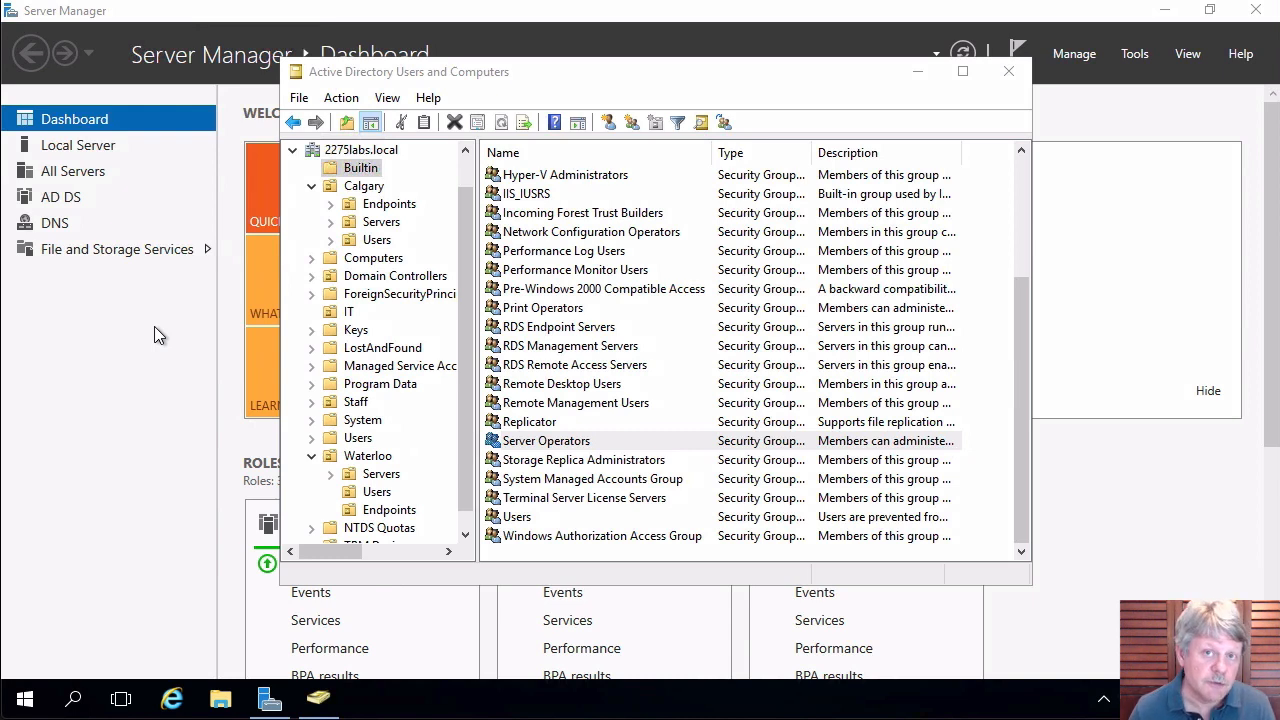
Sign out of the remote Windows session on Server 01.
{"action": "left_click", "coordinate": [26, 699]}
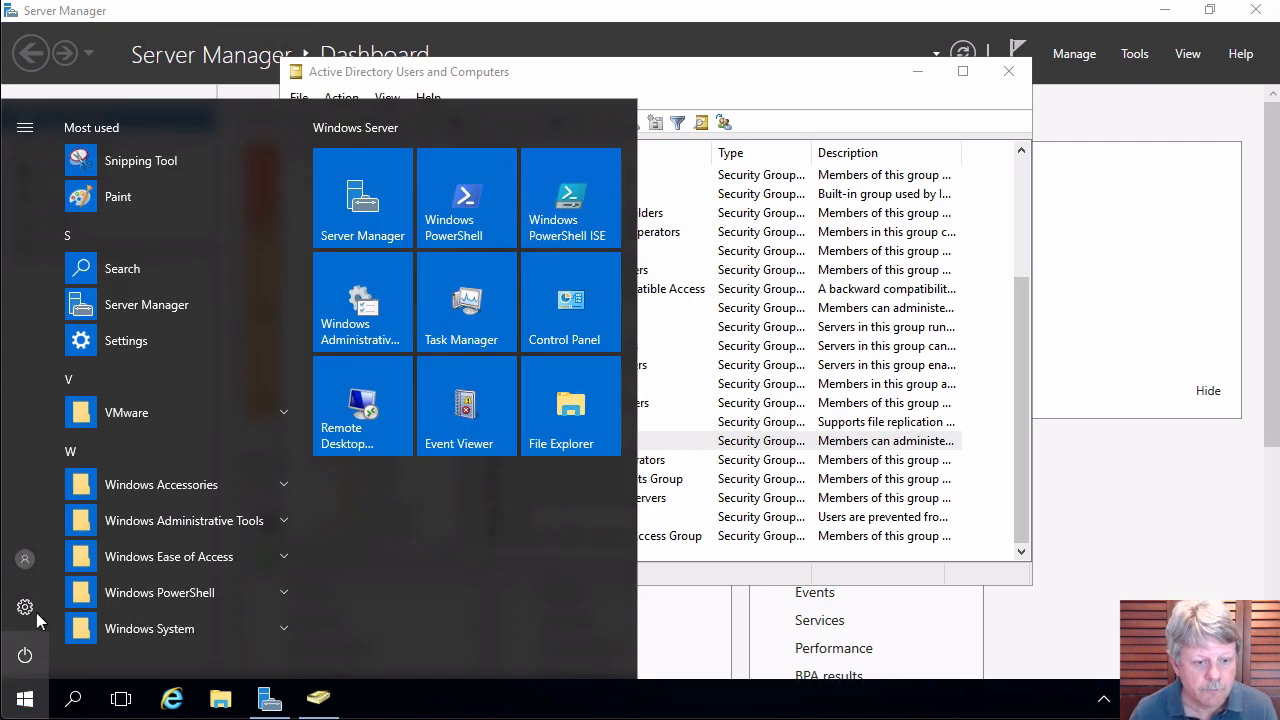
{"action": "left_click", "coordinate": [25, 558]}
{"action": "left_click", "coordinate": [36, 506]}
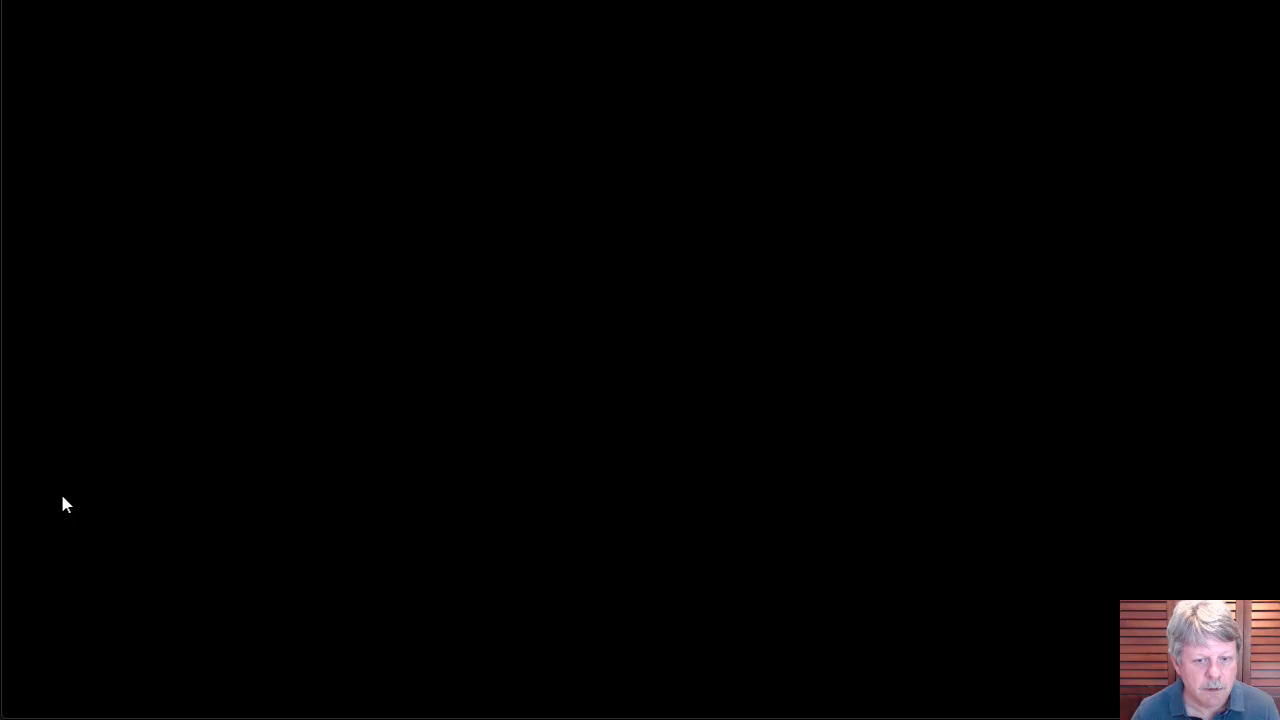
Try reconnecting to Server 01 with the regular account, then close the 0x2407 permission-denied error.
{"action": "double_click", "coordinate": [1008, 531]}
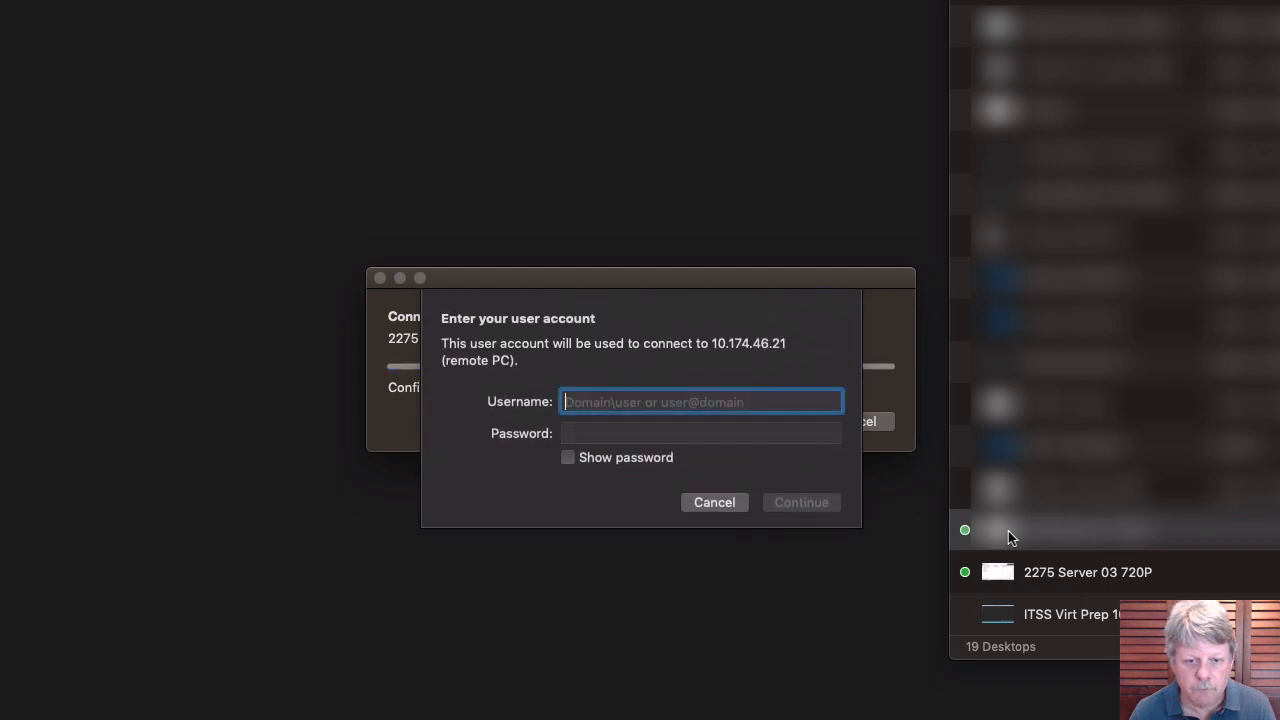
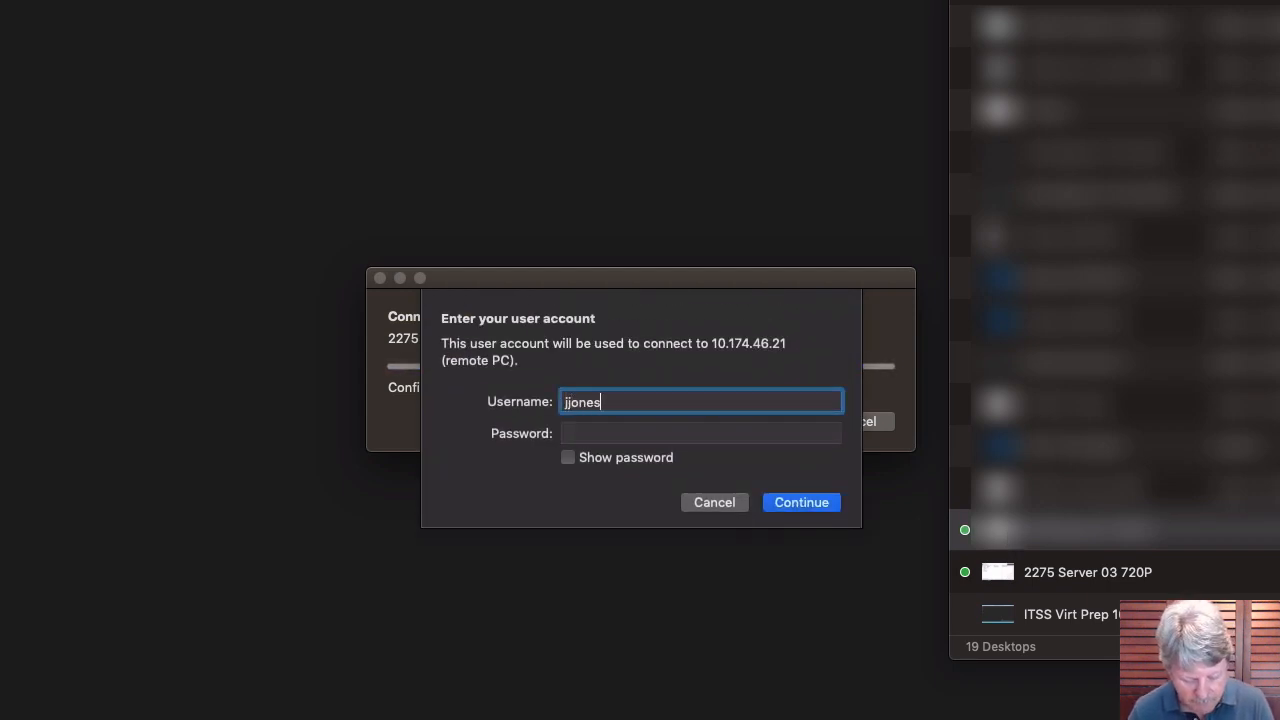
{"action": "key", "text": "Tab"}
{"action": "type", "text": "••••••••"}
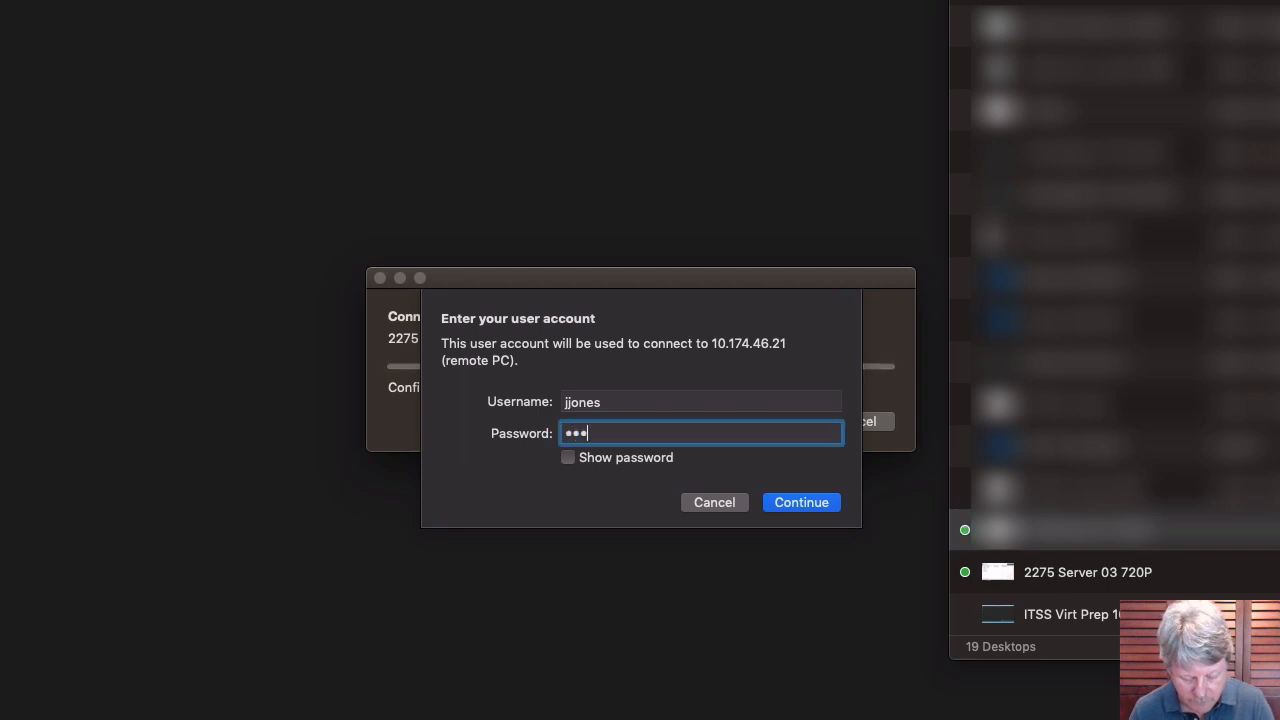
{"action": "key", "text": "Return"}
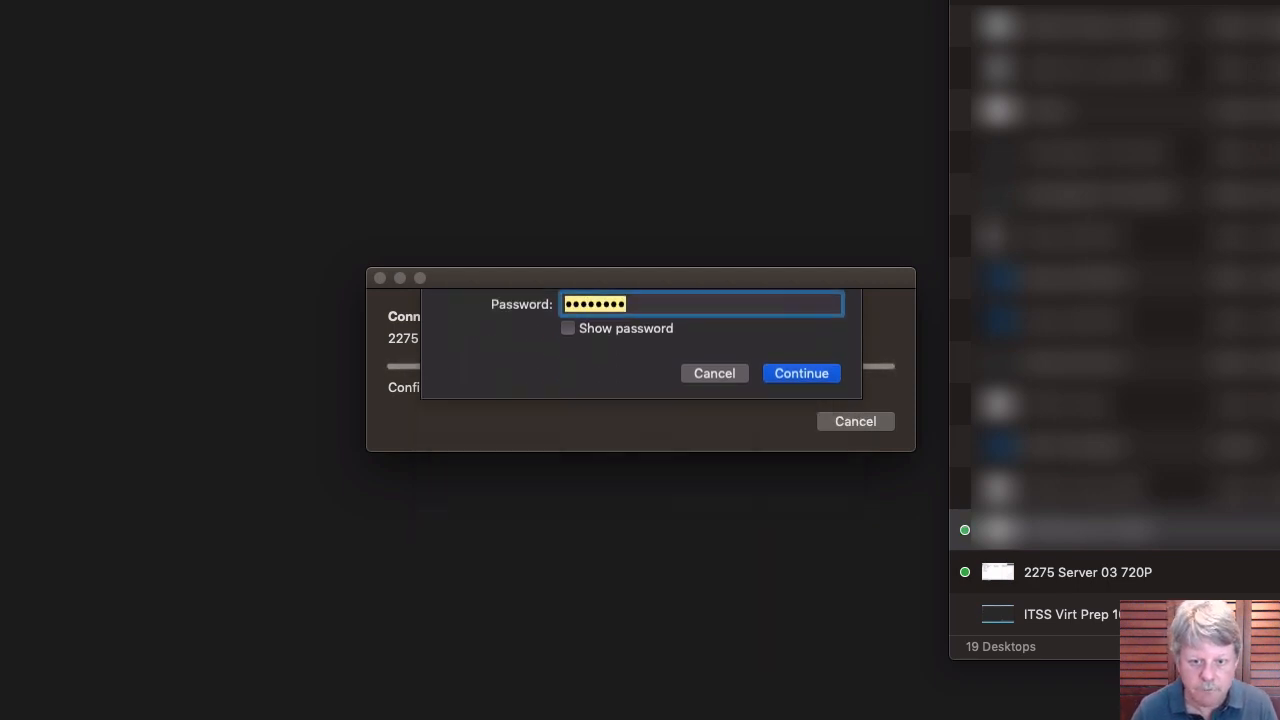
{"action": "left_click", "coordinate": [891, 437]}
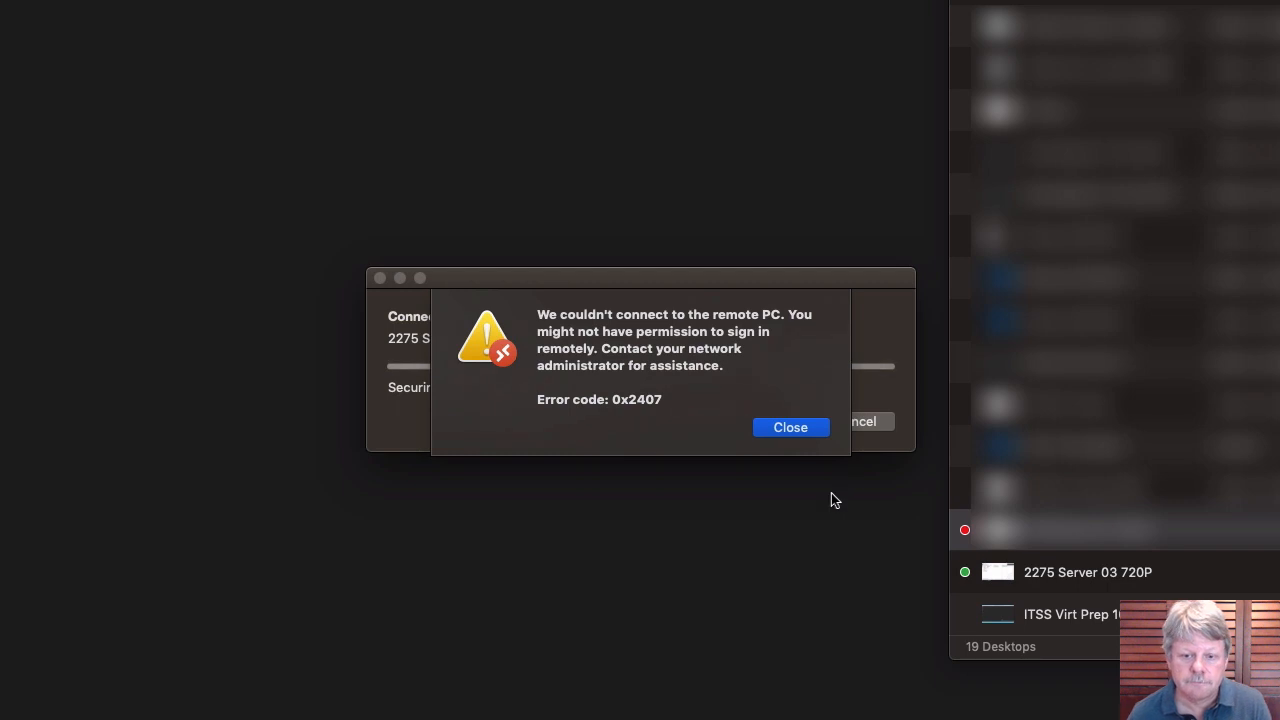
{"action": "left_click", "coordinate": [792, 429]}
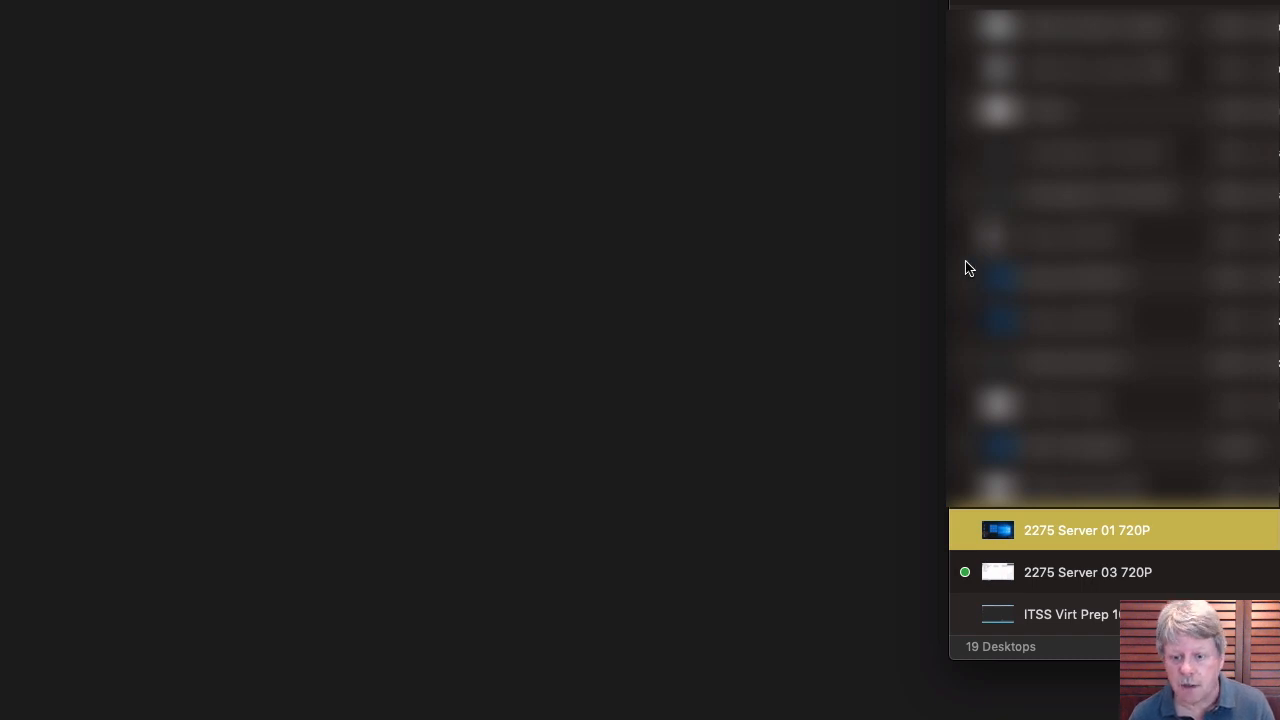
Connect to 2275 Server 01 720P with the admin account's credentials, accepting the certificate warning.
{"action": "double_click", "coordinate": [1008, 531]}
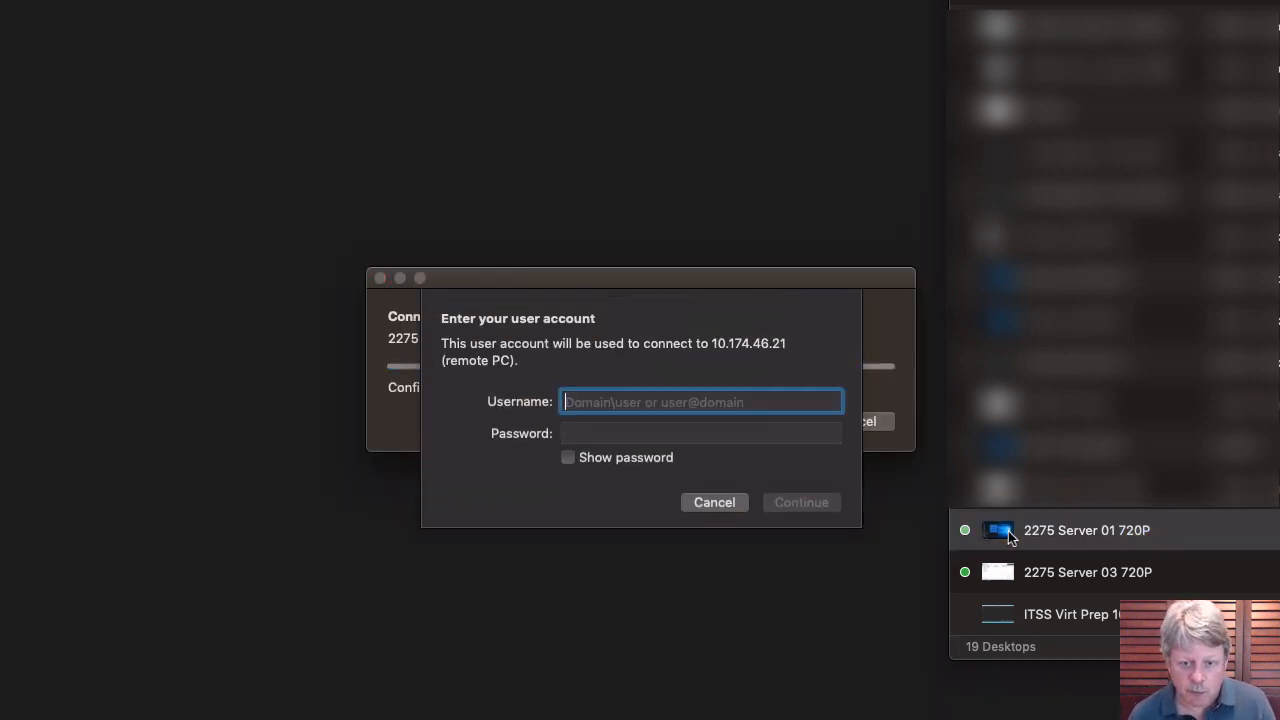
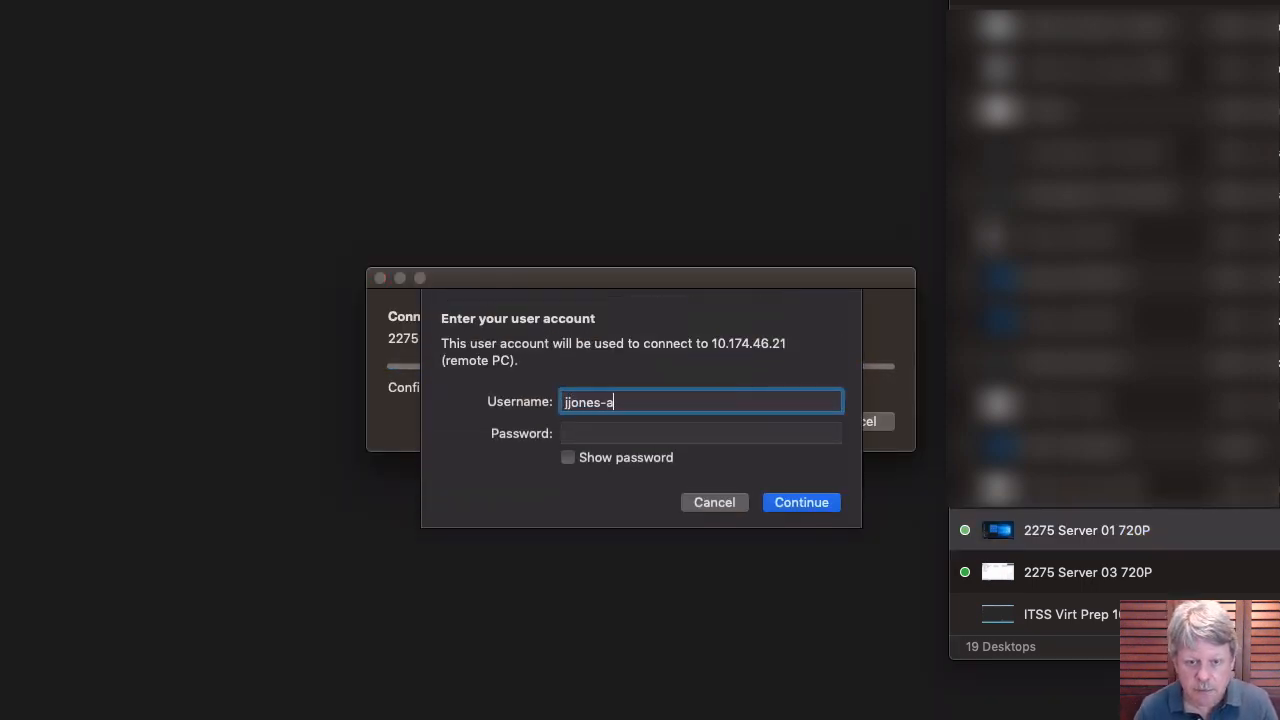
{"action": "key", "text": "Tab"}
{"action": "type", "text": "•••••••••"}
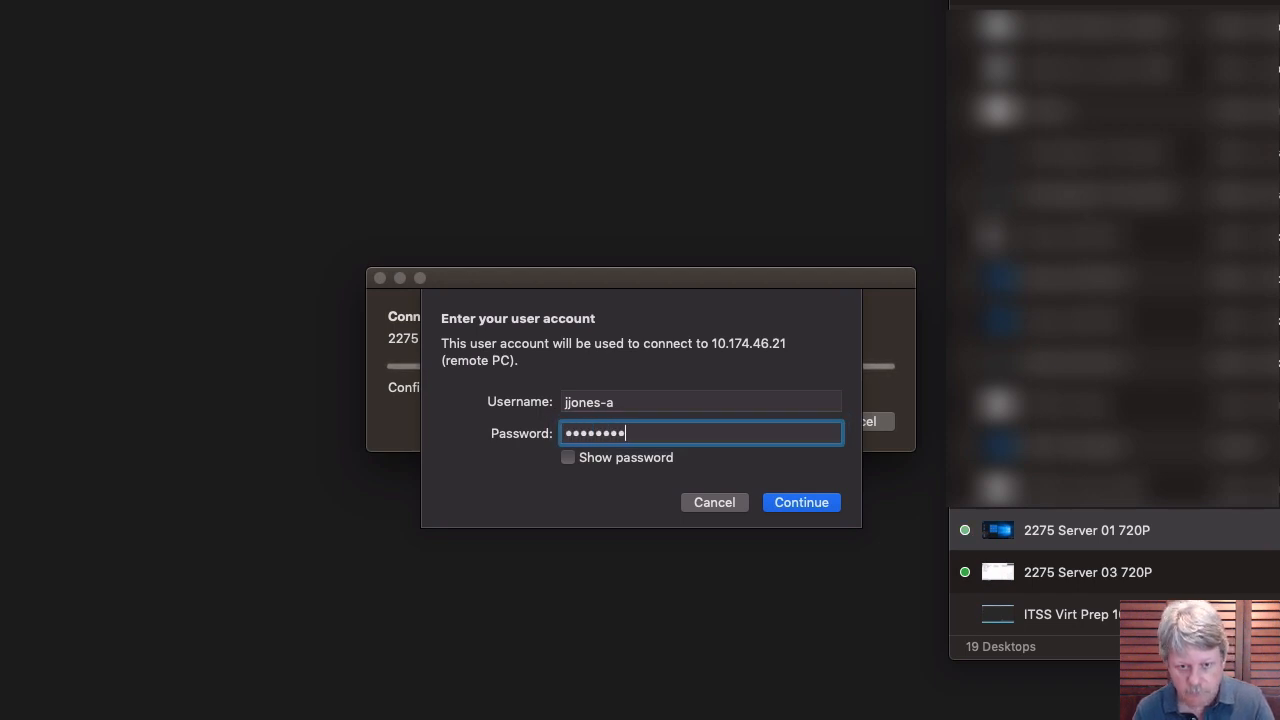
{"action": "key", "text": "Return"}
{"action": "left_click", "coordinate": [883, 436]}
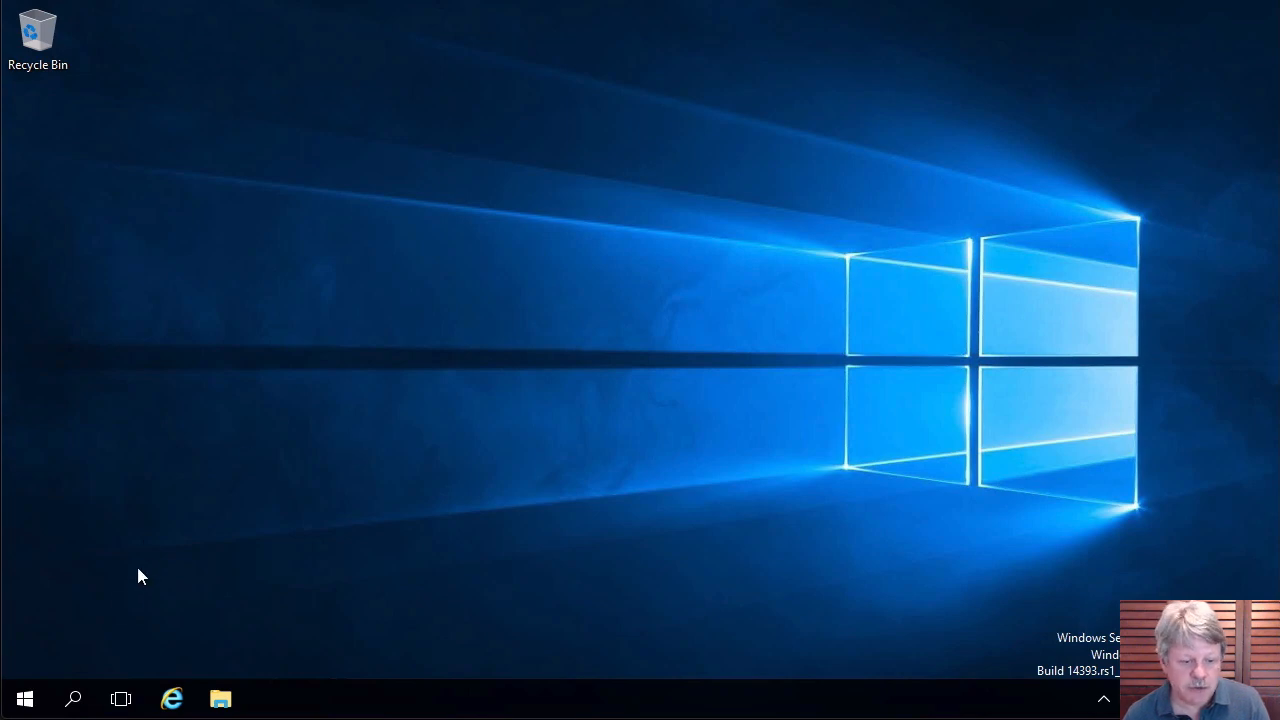
Launch Active Directory Users and Computers from a Start search for 'active'.
{"action": "left_click", "coordinate": [30, 700]}
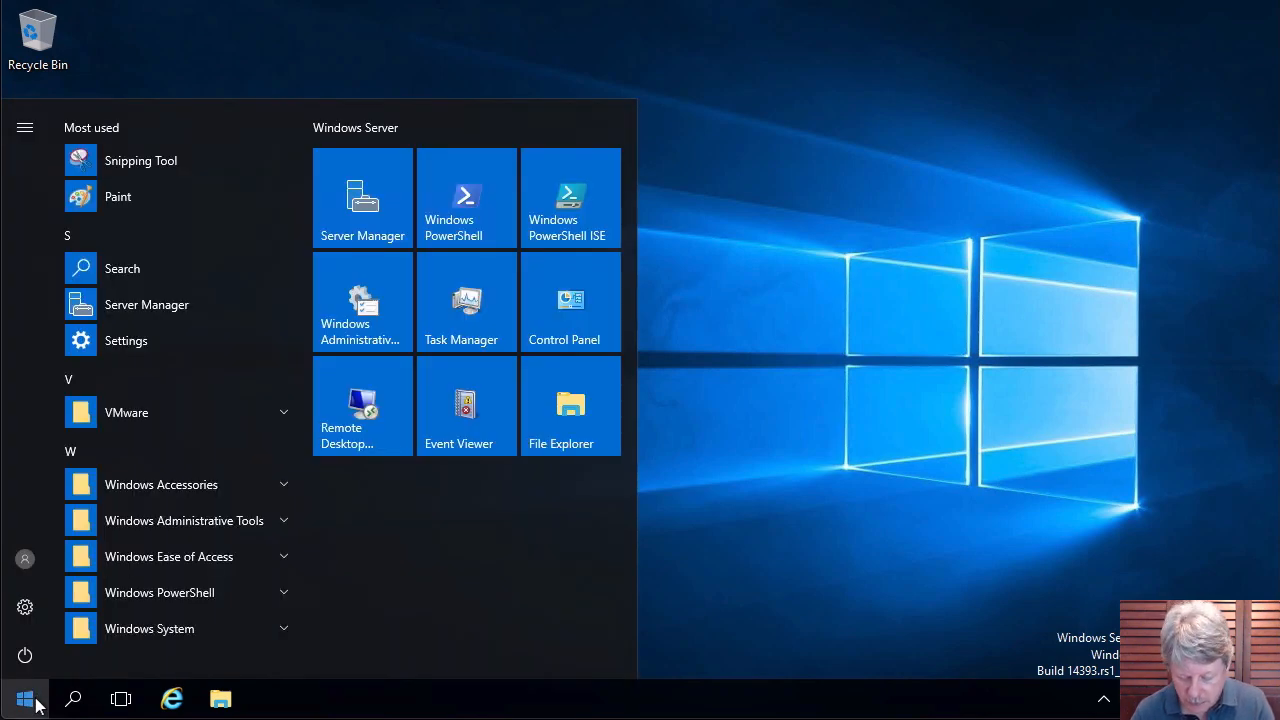
{"action": "type", "text": "active"}
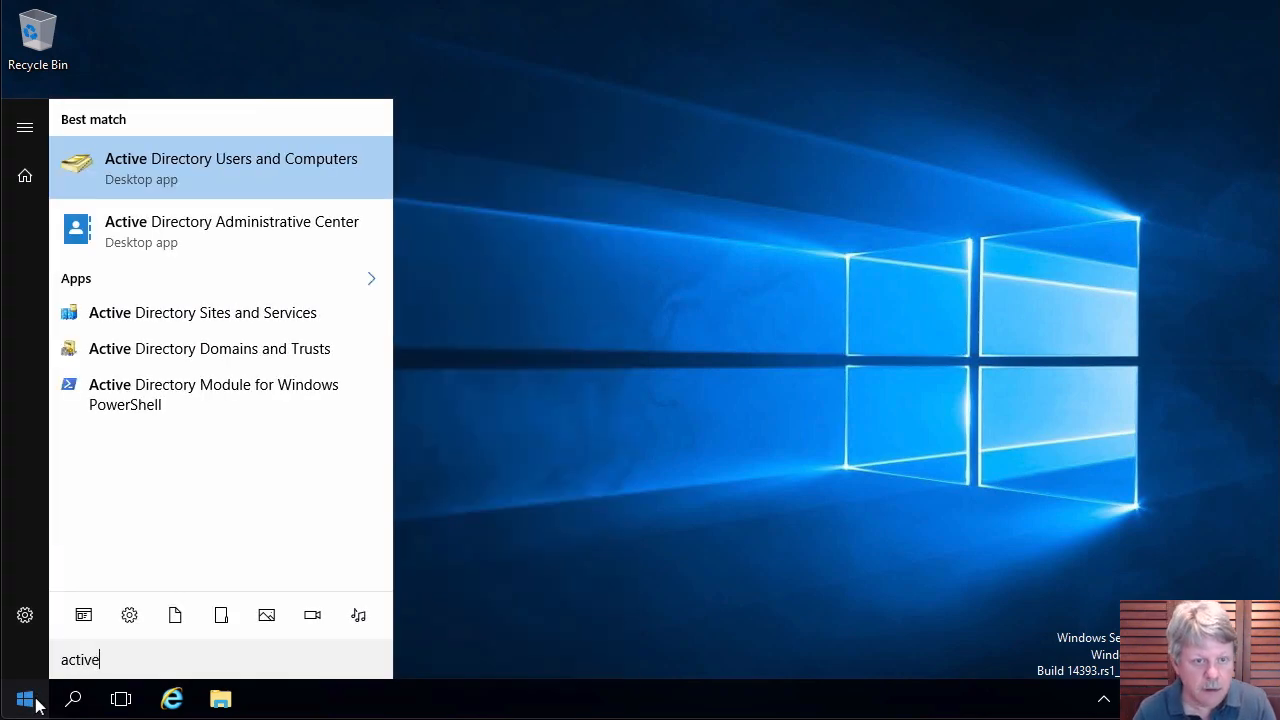
{"action": "left_click", "coordinate": [197, 180]}
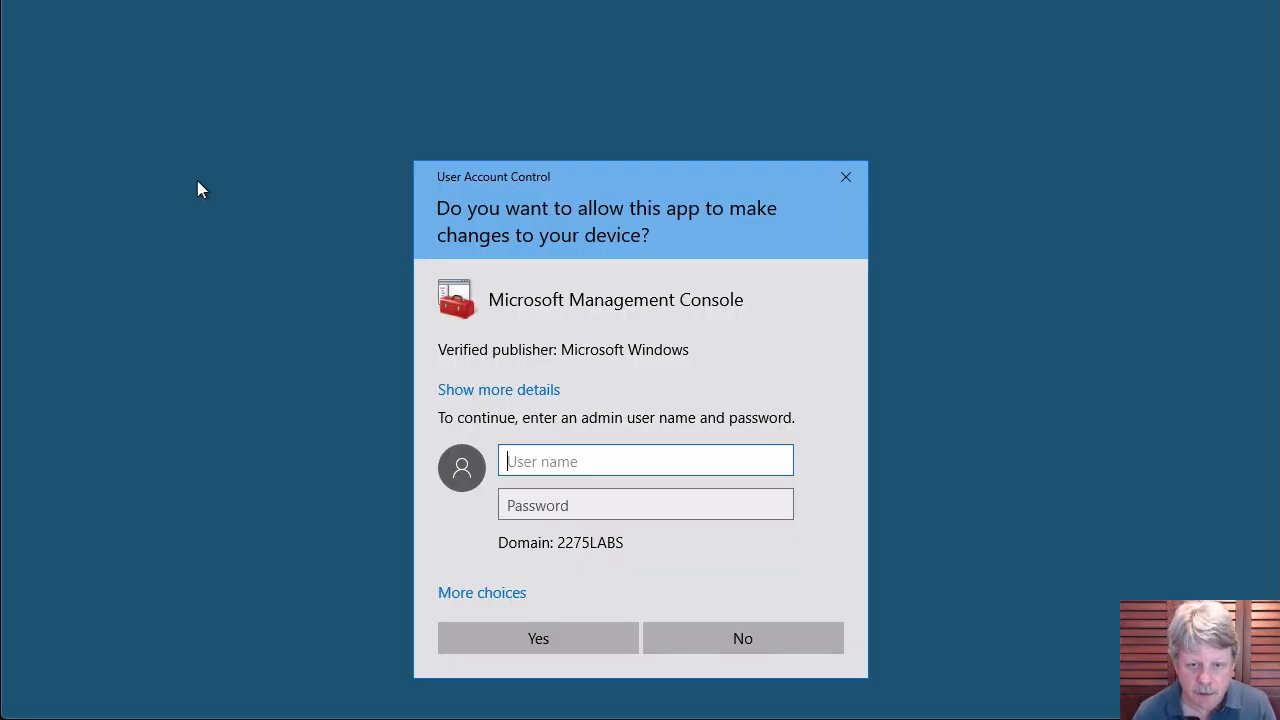
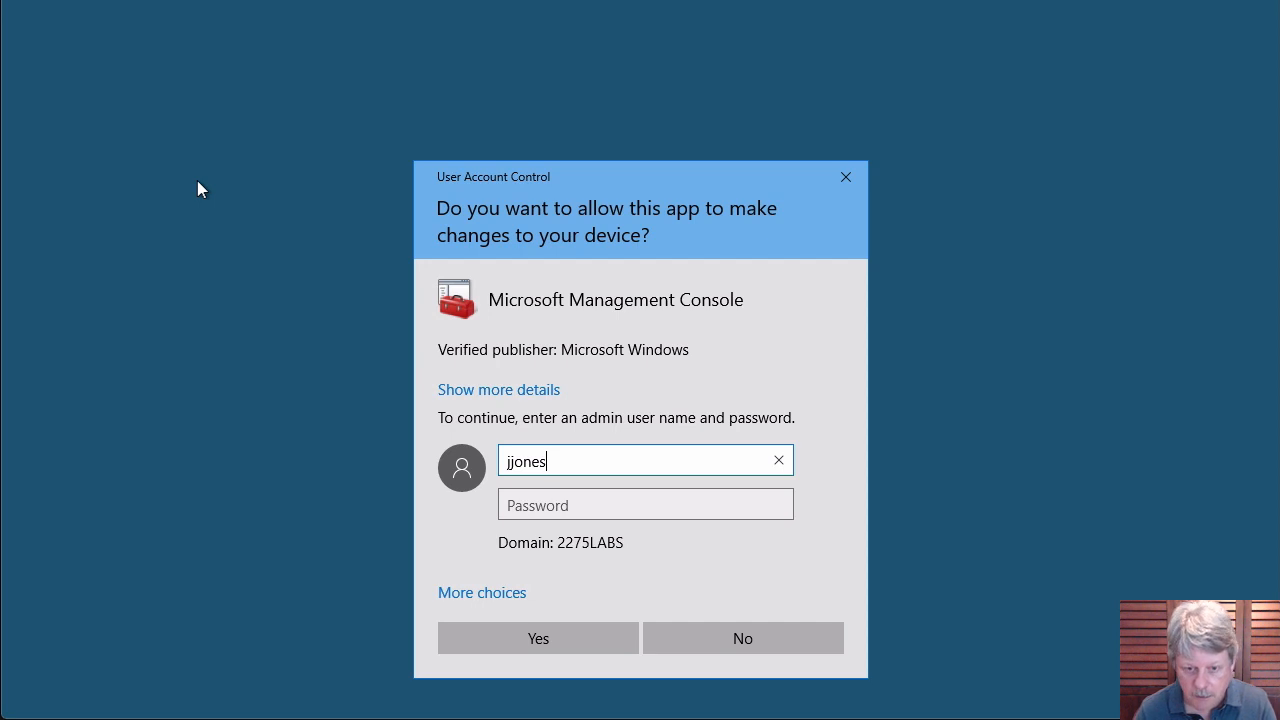
Approve the elevation prompt by entering the admin account's username and password.
{"action": "key", "text": "Tab"}
{"action": "type", "text": "•••••"}
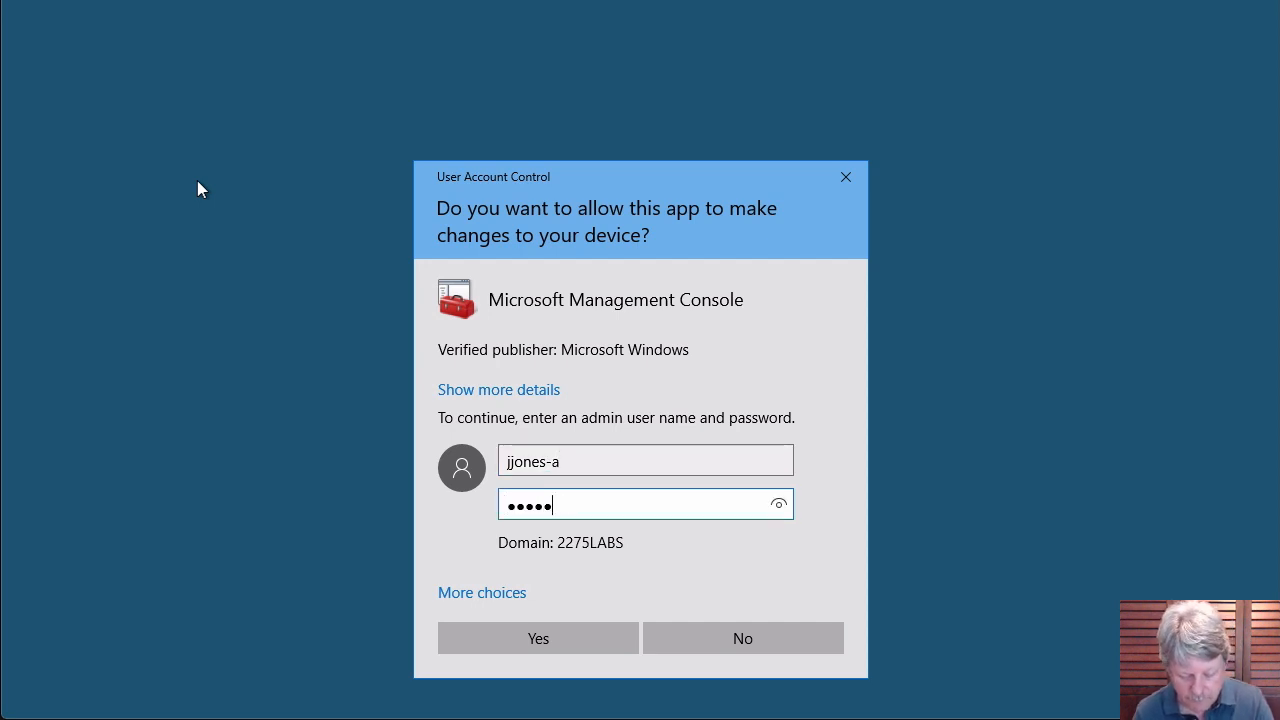
{"action": "type", "text": "•••"}
{"action": "key", "text": "BackSpace"}
{"action": "key", "text": "BackSpace"}
{"action": "key", "text": "BackSpace"}
{"action": "key", "text": "BackSpace"}
{"action": "key", "text": "BackSpace"}
{"action": "key", "text": "BackSpace"}
{"action": "key", "text": "BackSpace"}
{"action": "key", "text": "BackSpace"}
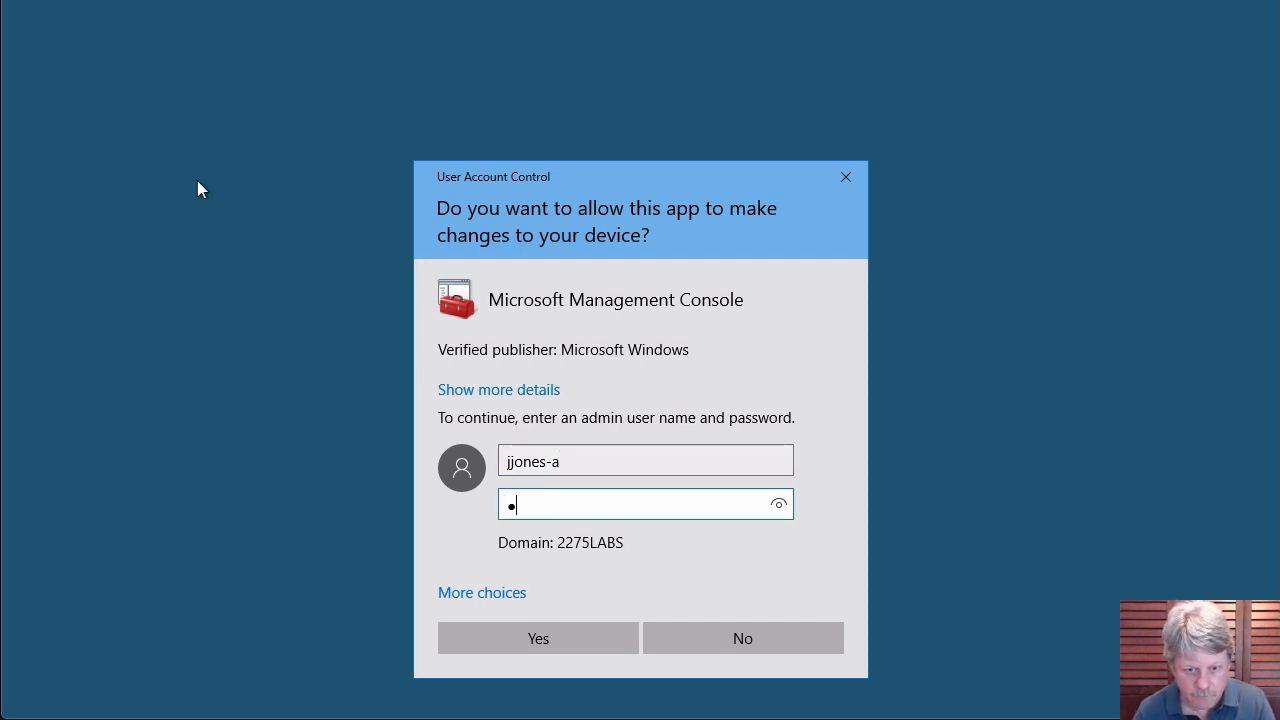
{"action": "type", "text": "••••••••"}
{"action": "key", "text": "Return"}
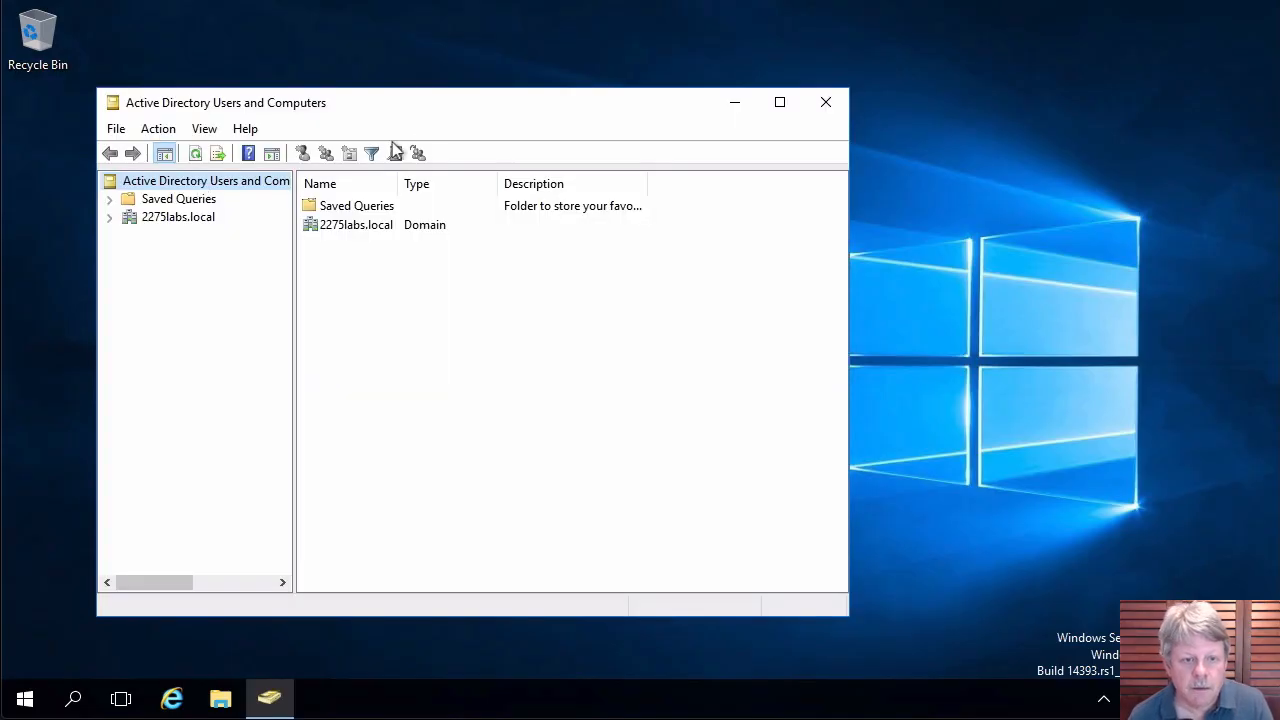
Expand 2275labs.local, check the IT OU and its context menu, then open Waterloo > Users.
{"action": "left_click_drag", "start_coordinate": [540, 117], "coordinate": [706, 77]}
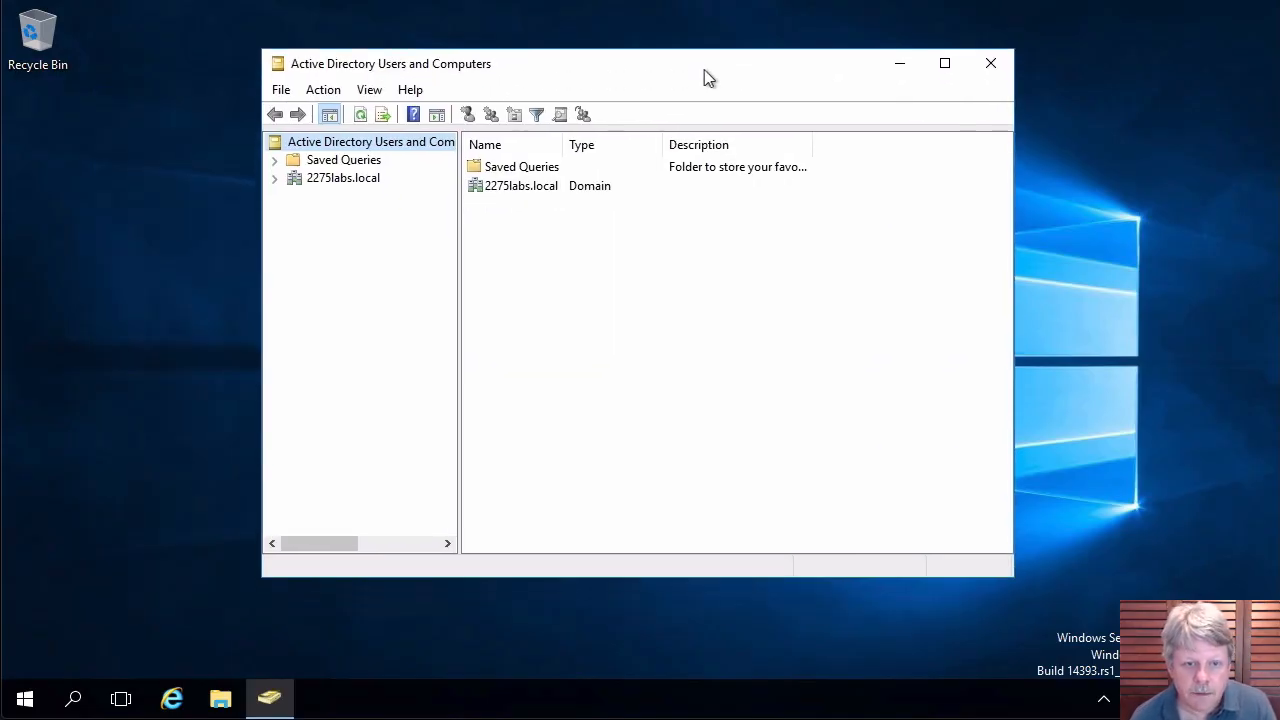
{"action": "left_click", "coordinate": [276, 178]}
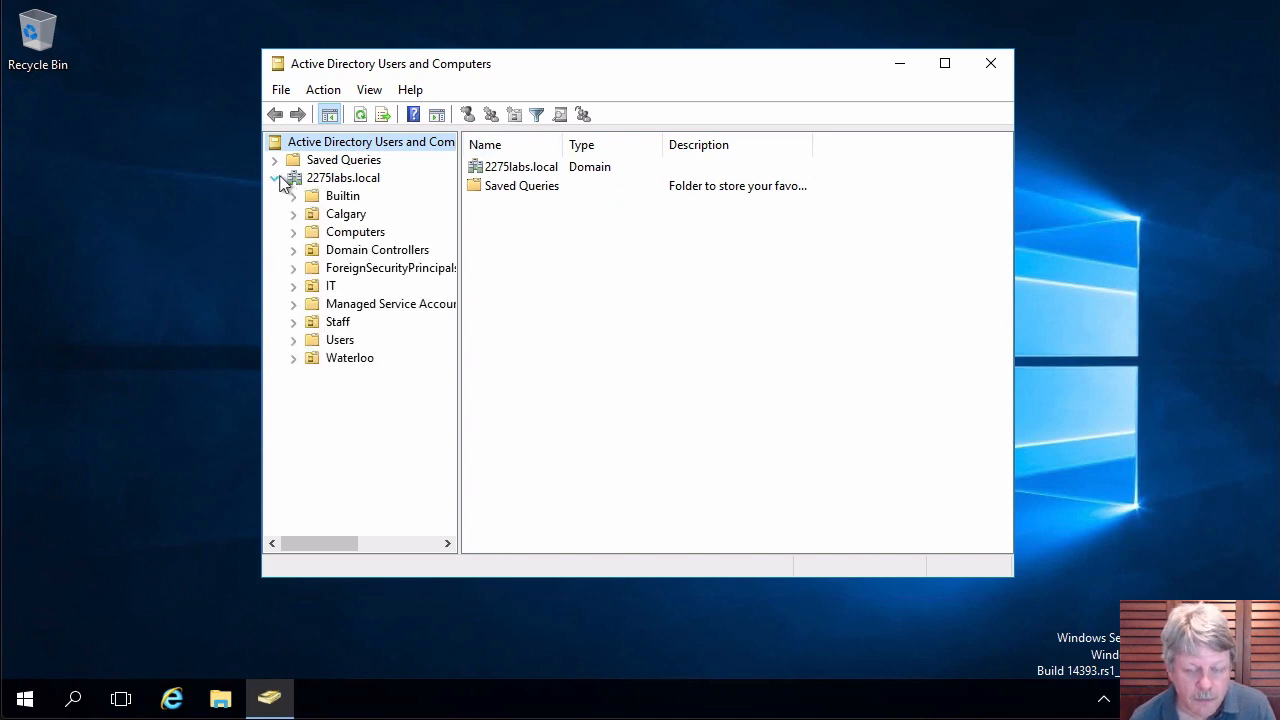
{"action": "left_click", "coordinate": [327, 287]}
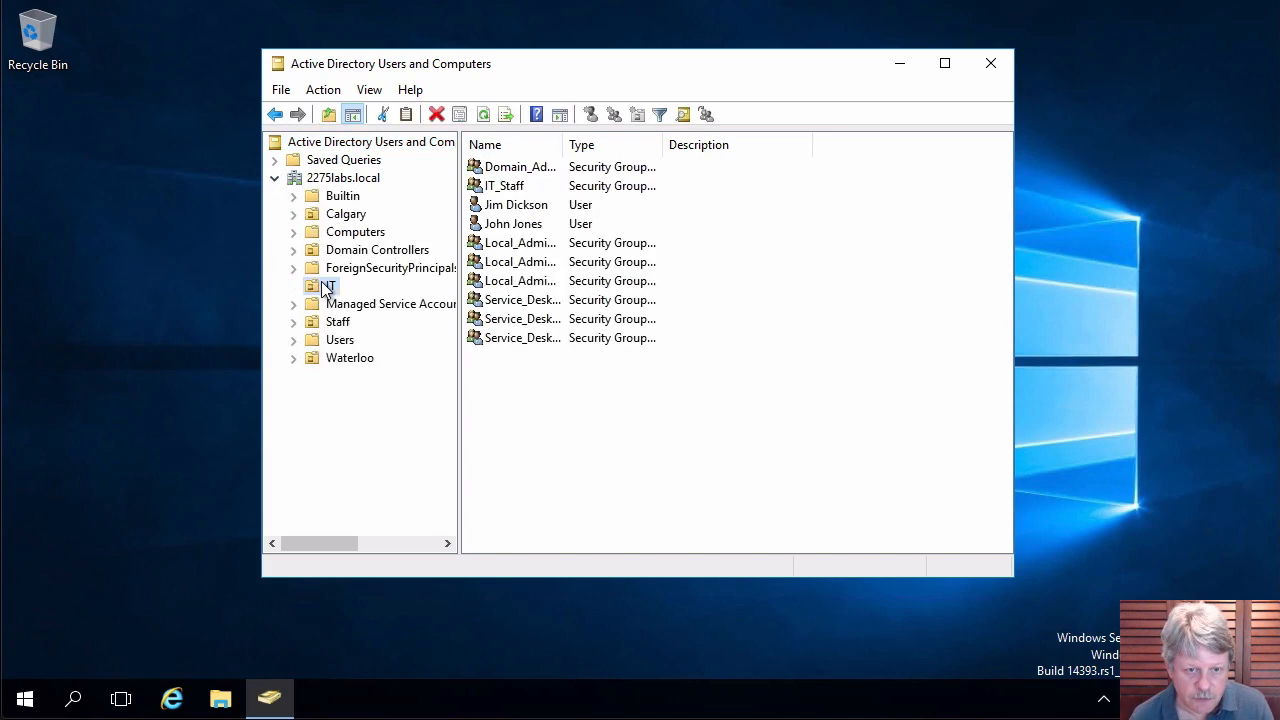
{"action": "right_click", "coordinate": [594, 427]}
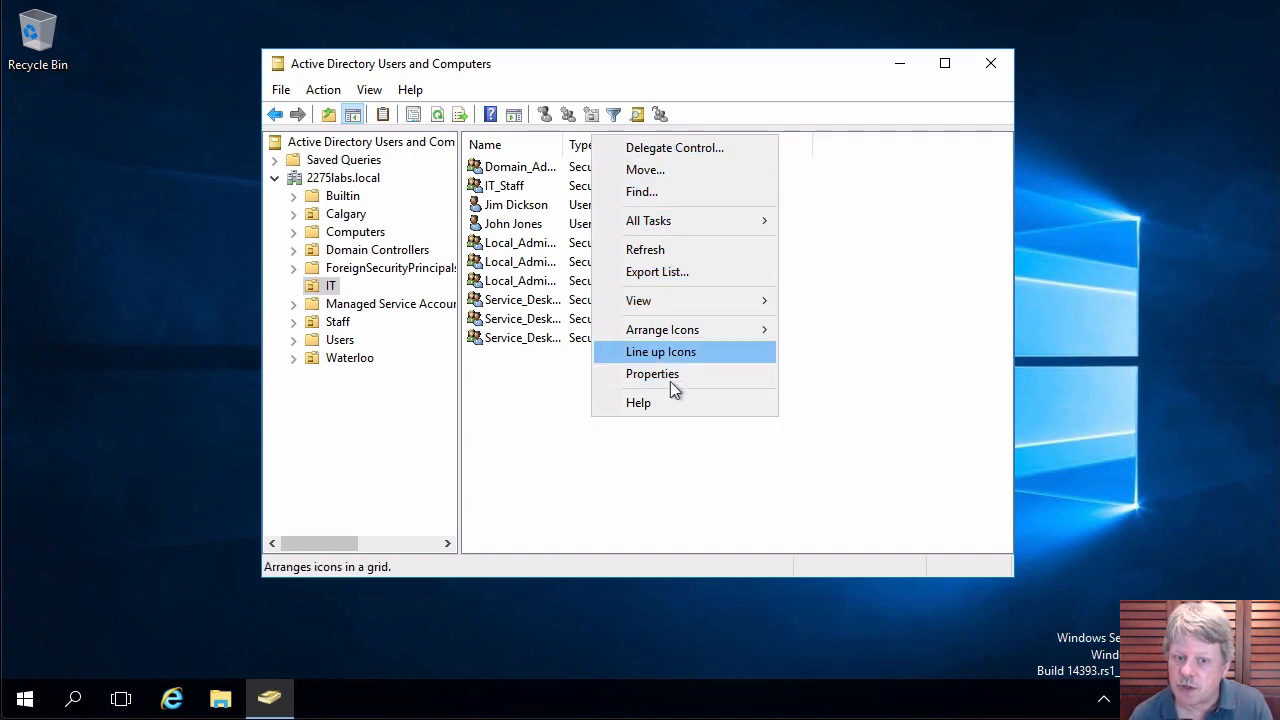
{"action": "left_click", "coordinate": [505, 467]}
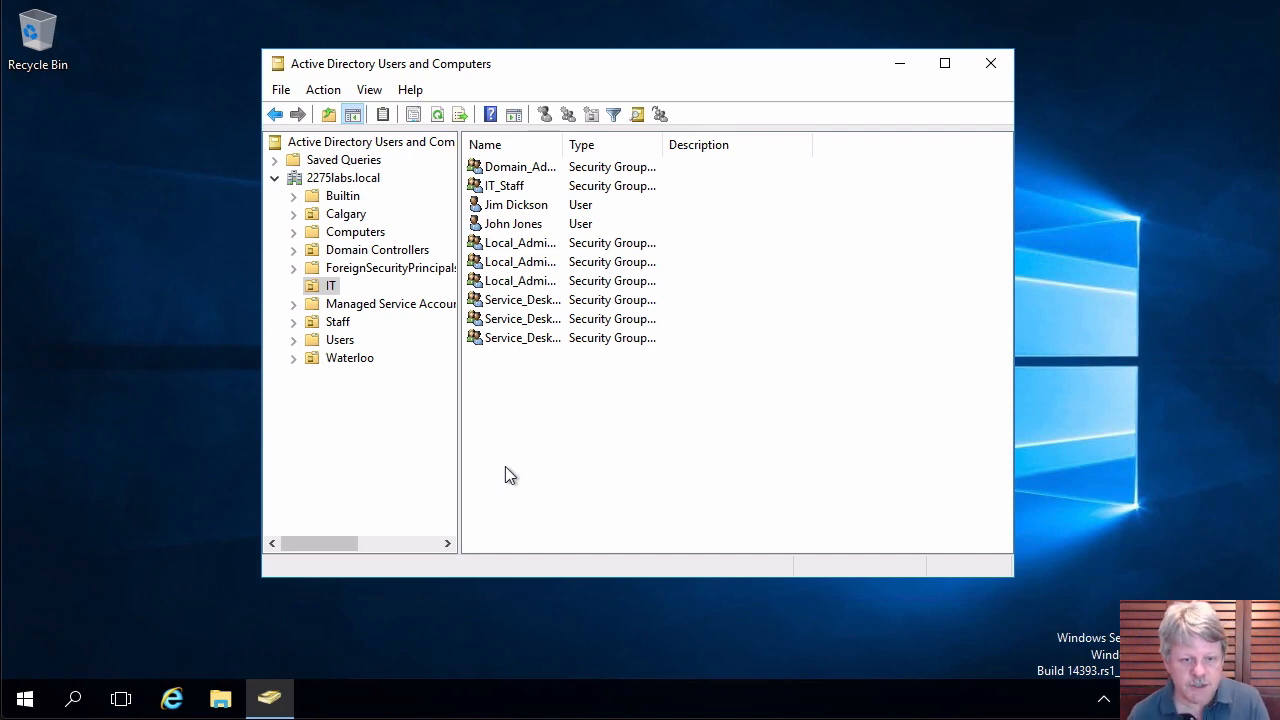
{"action": "left_click", "coordinate": [295, 360]}
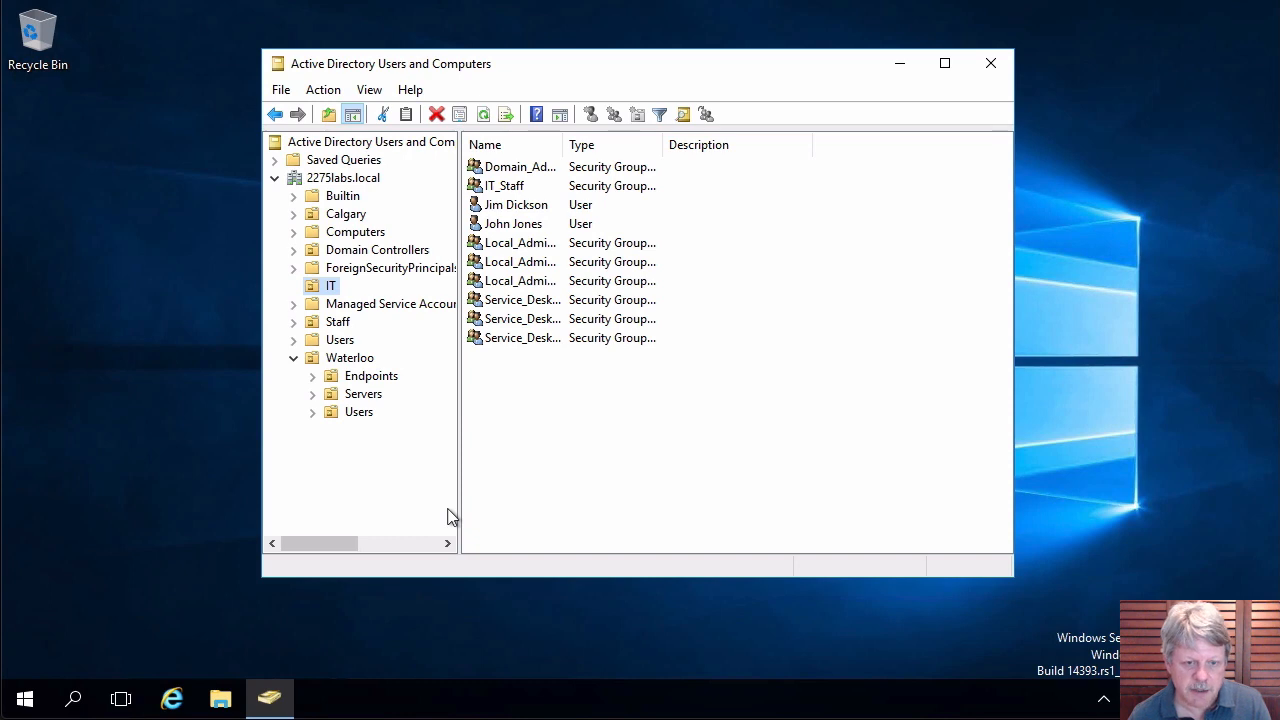
{"action": "left_click", "coordinate": [358, 414]}
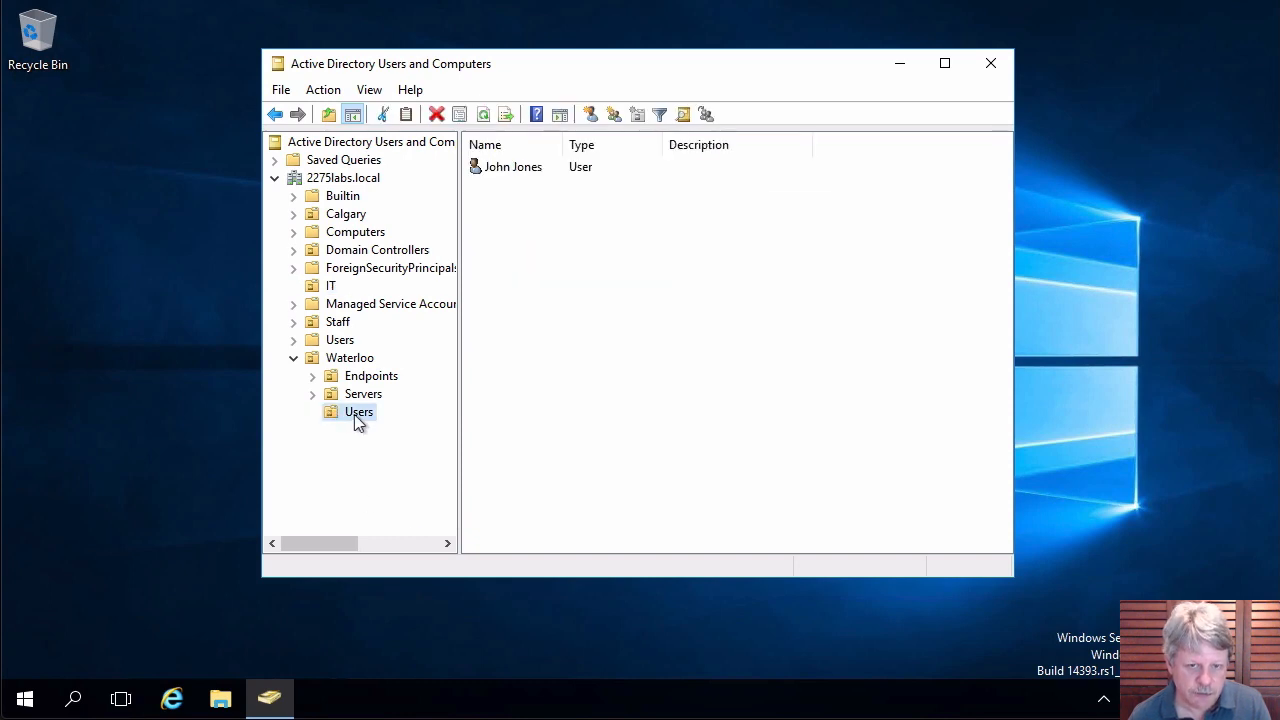
Preview the New menu in Waterloo's Users and Calgary's Users OUs without creating anything.
{"action": "right_click", "coordinate": [559, 362]}
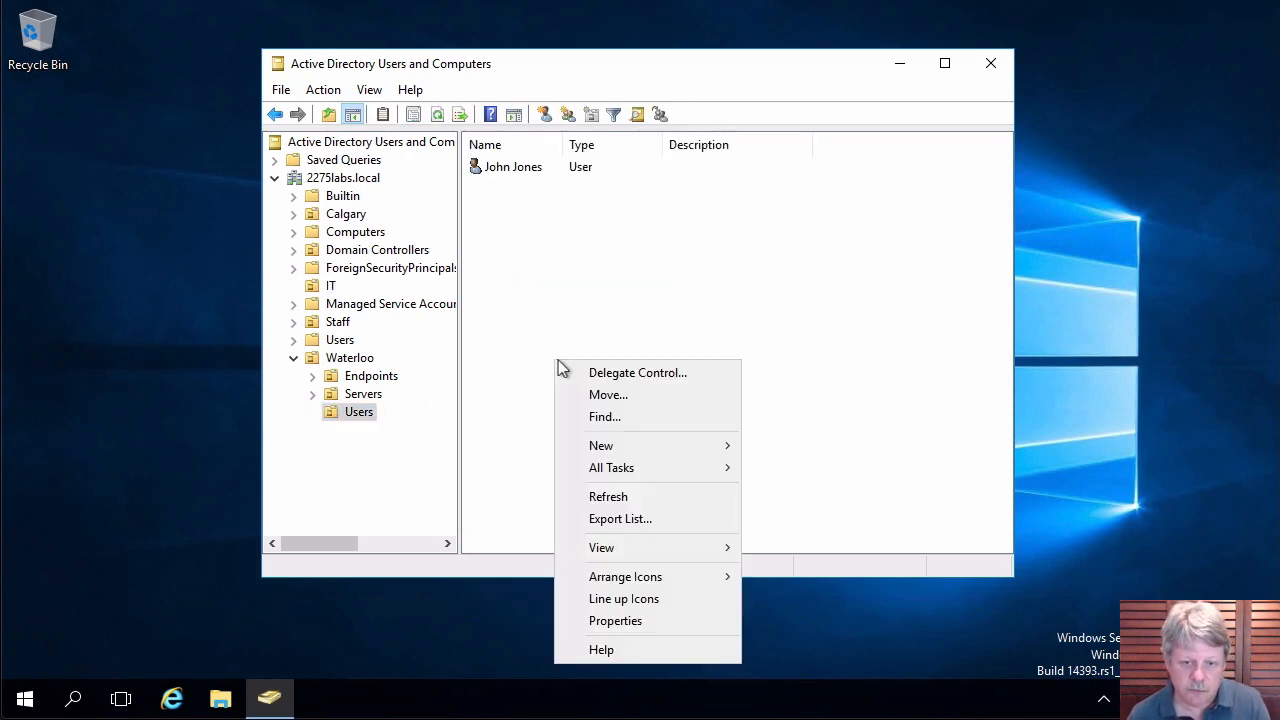
{"action": "mouse_move", "coordinate": [659, 446]}
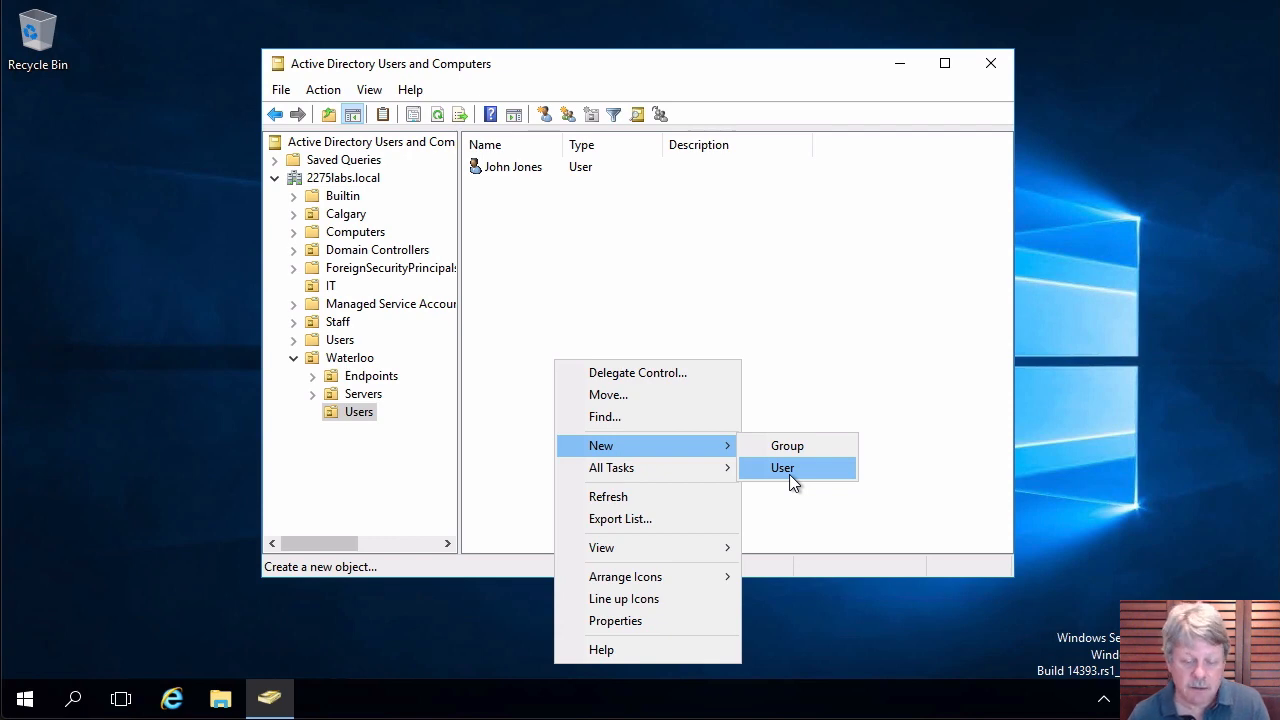
{"action": "left_click", "coordinate": [833, 340]}
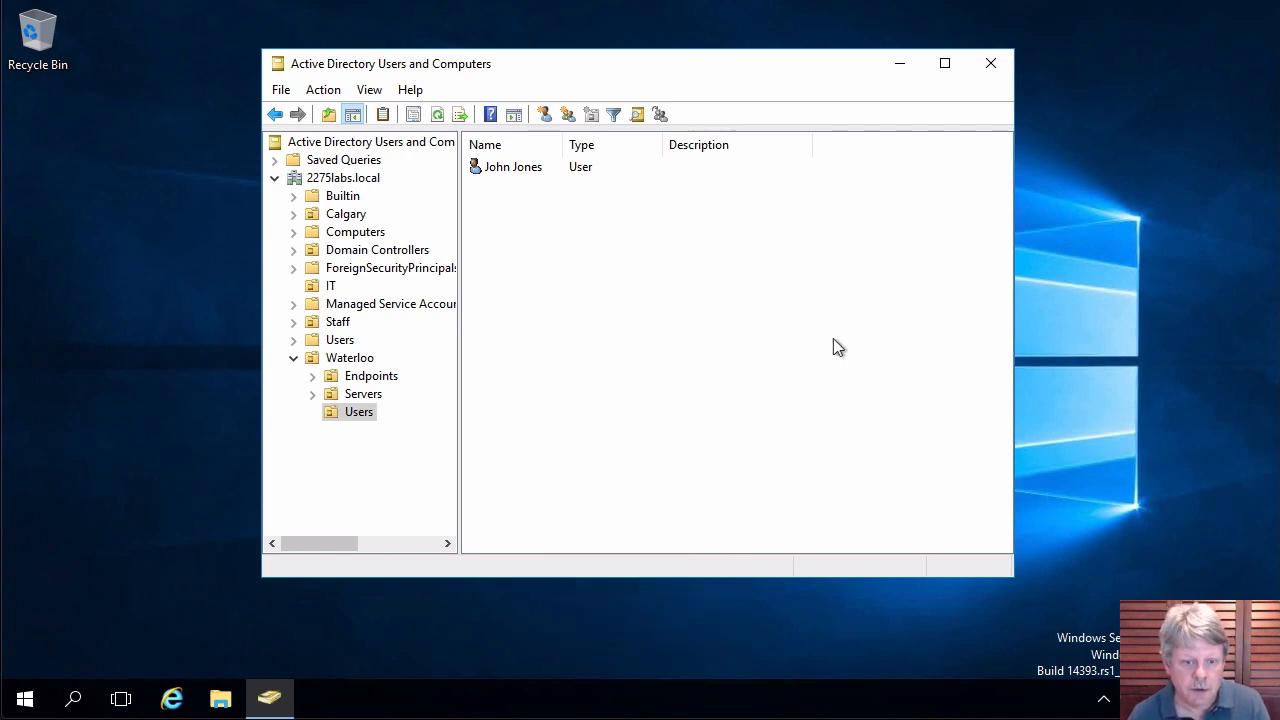
{"action": "left_click", "coordinate": [294, 214]}
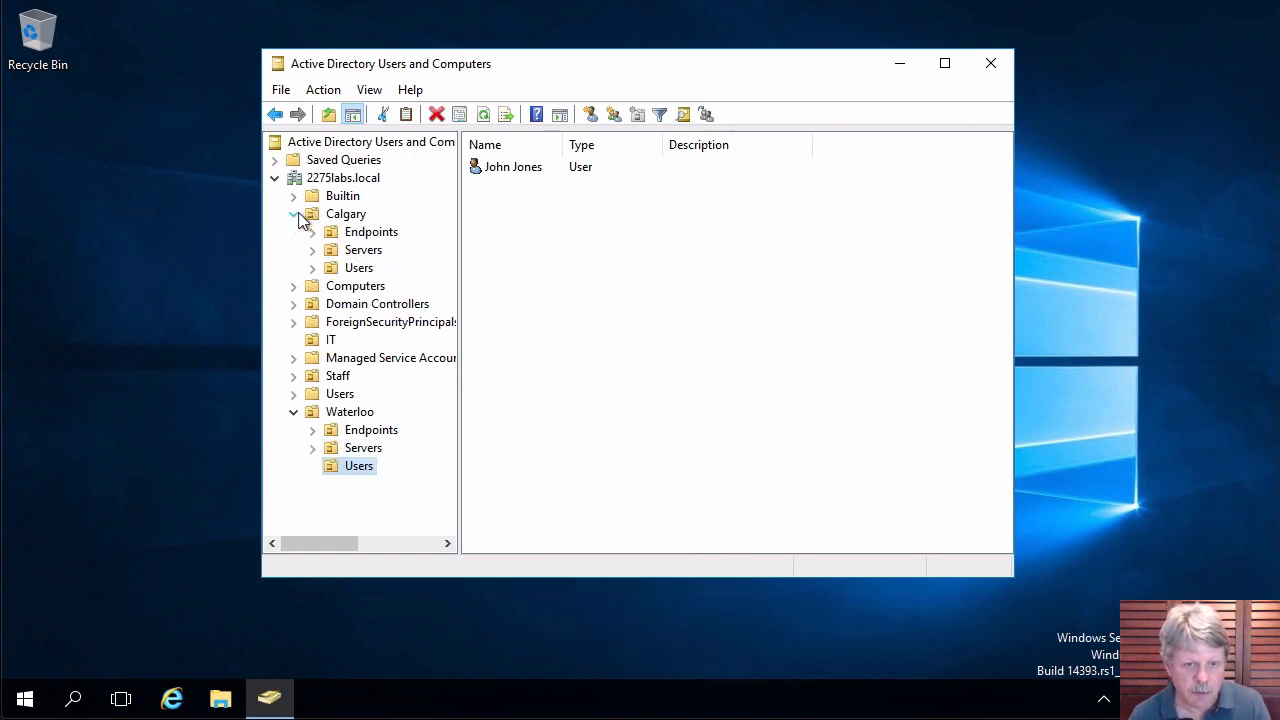
{"action": "right_click", "coordinate": [350, 268]}
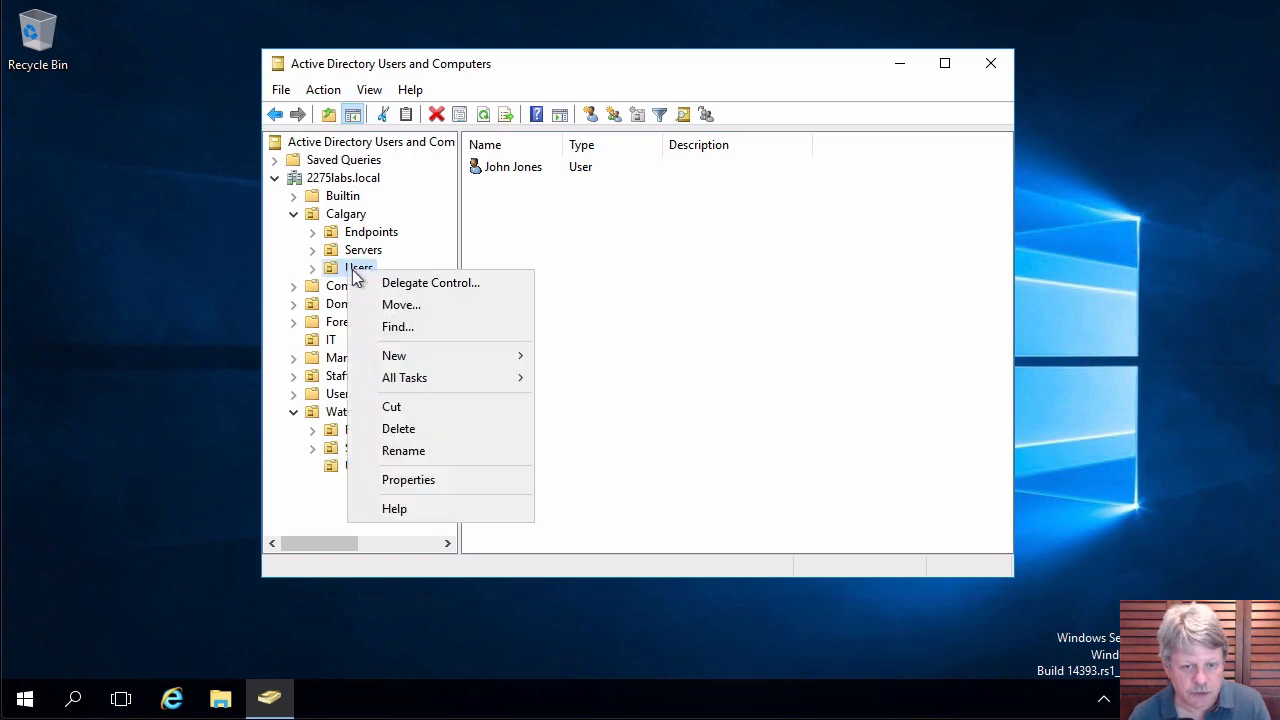
{"action": "mouse_move", "coordinate": [445, 366]}
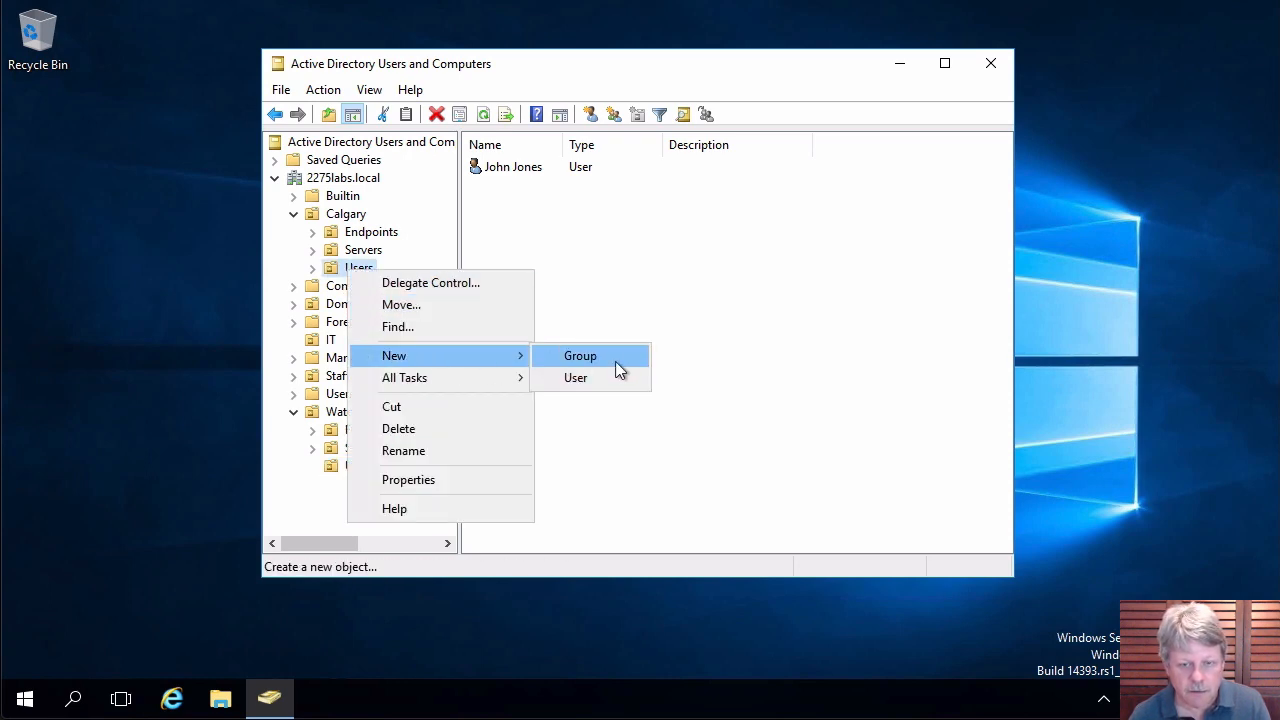
{"action": "left_click", "coordinate": [686, 294]}
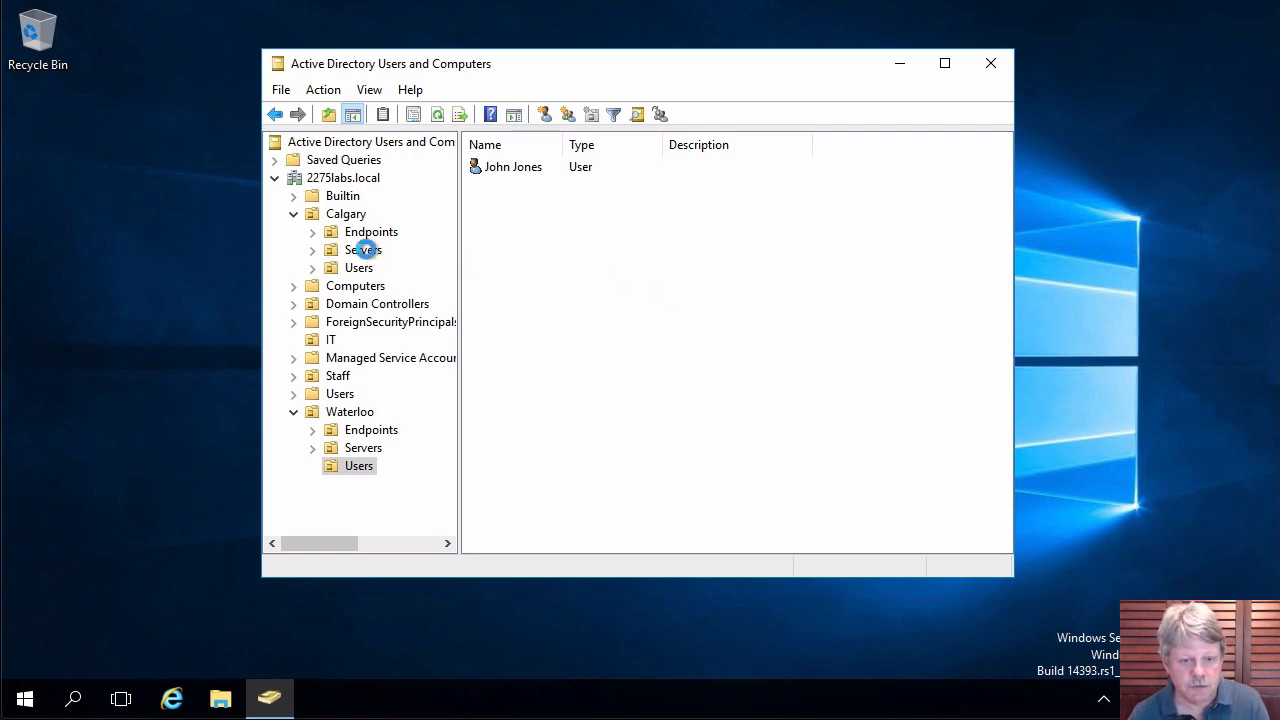
Display Calgary's empty Servers OU and check its context menu without choosing anything.
{"action": "left_click", "coordinate": [364, 251]}
{"action": "right_click", "coordinate": [366, 252]}
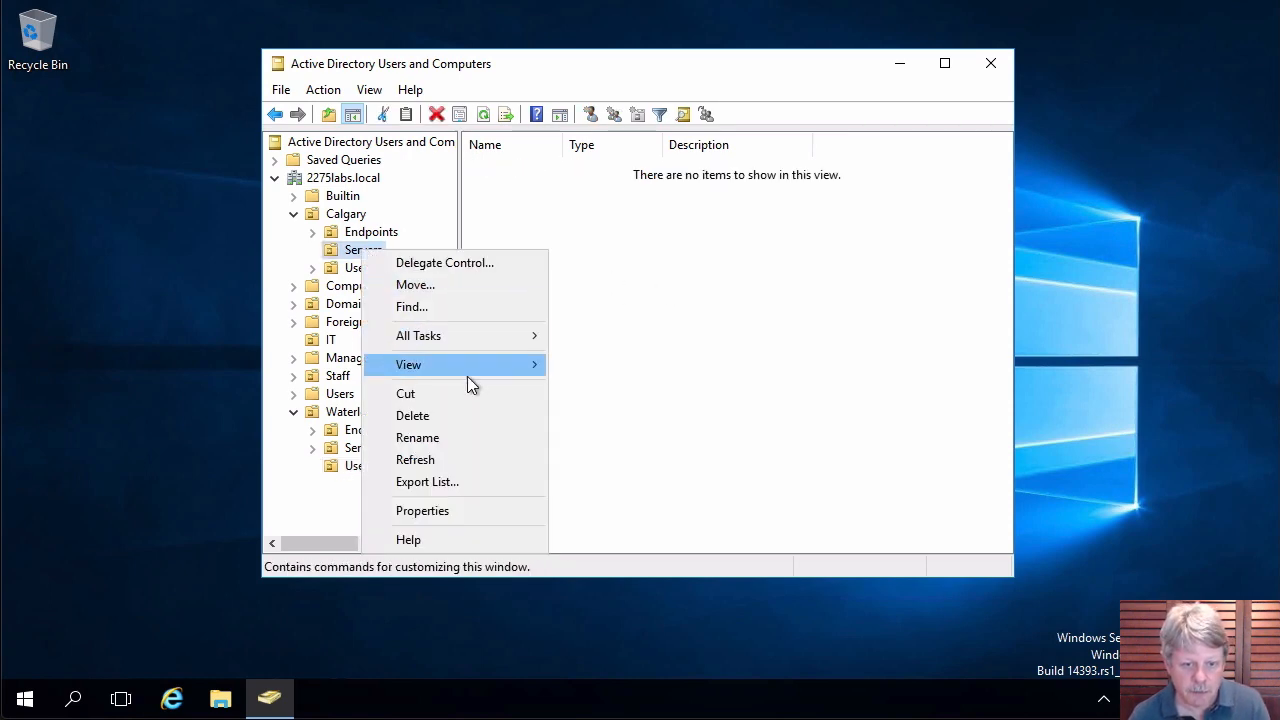
{"action": "left_click", "coordinate": [866, 365]}
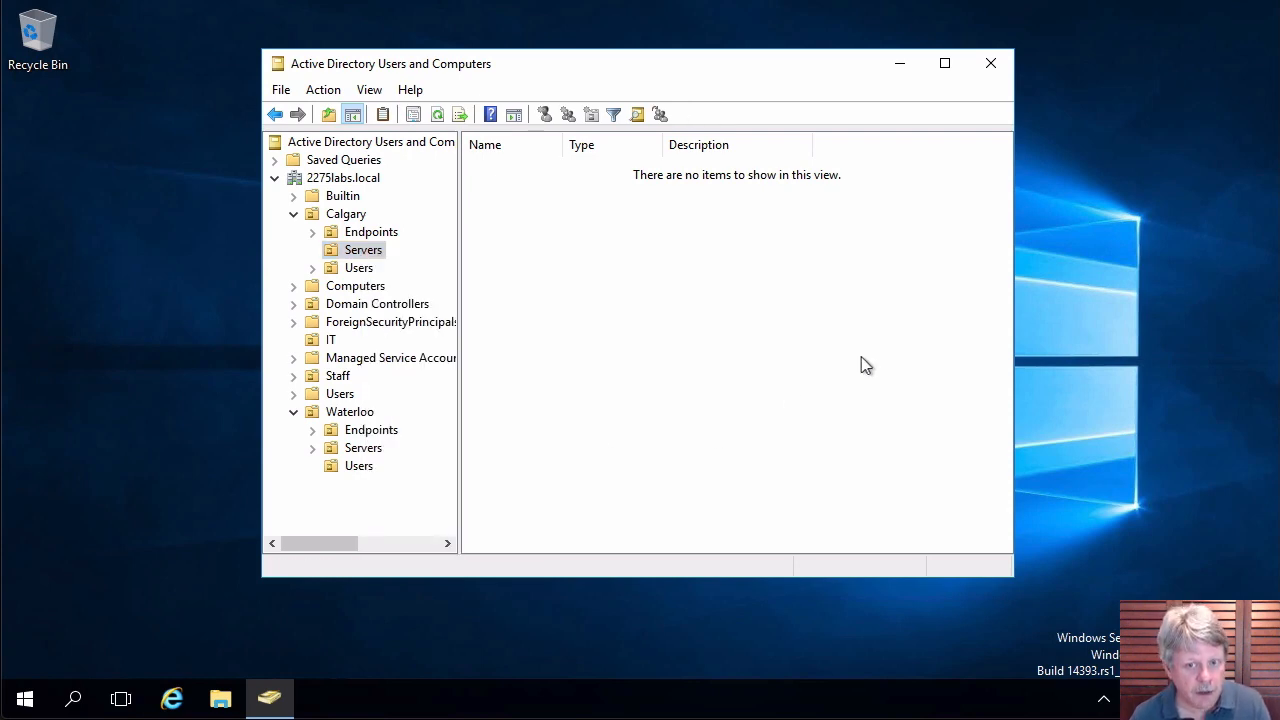